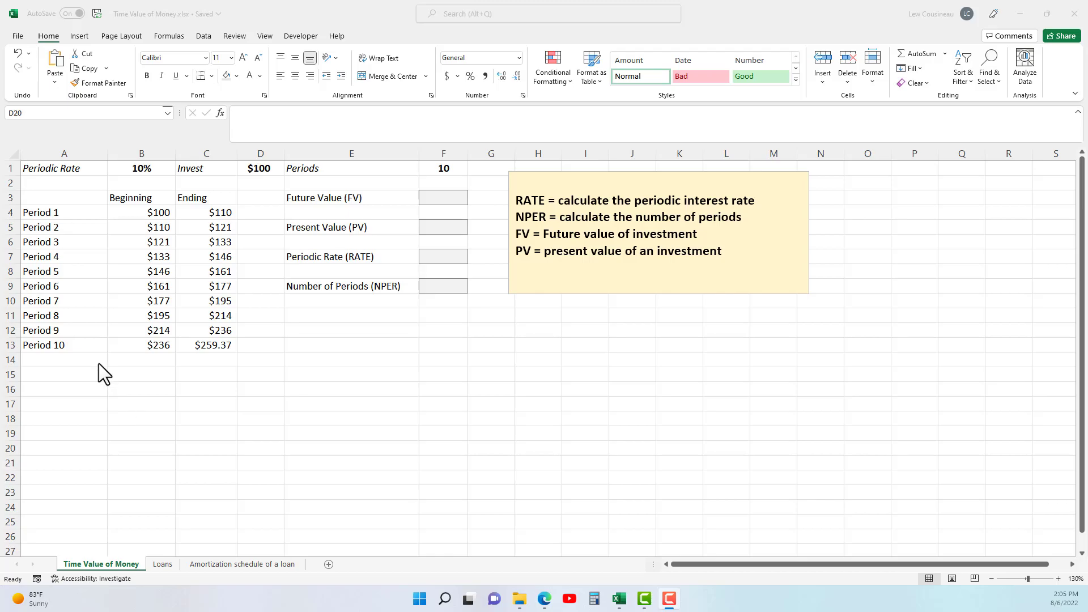
# Examine the periodic rate, investment amount and number of periods in row 1.
pyautogui.click(121, 171)
pyautogui.click(132, 168)
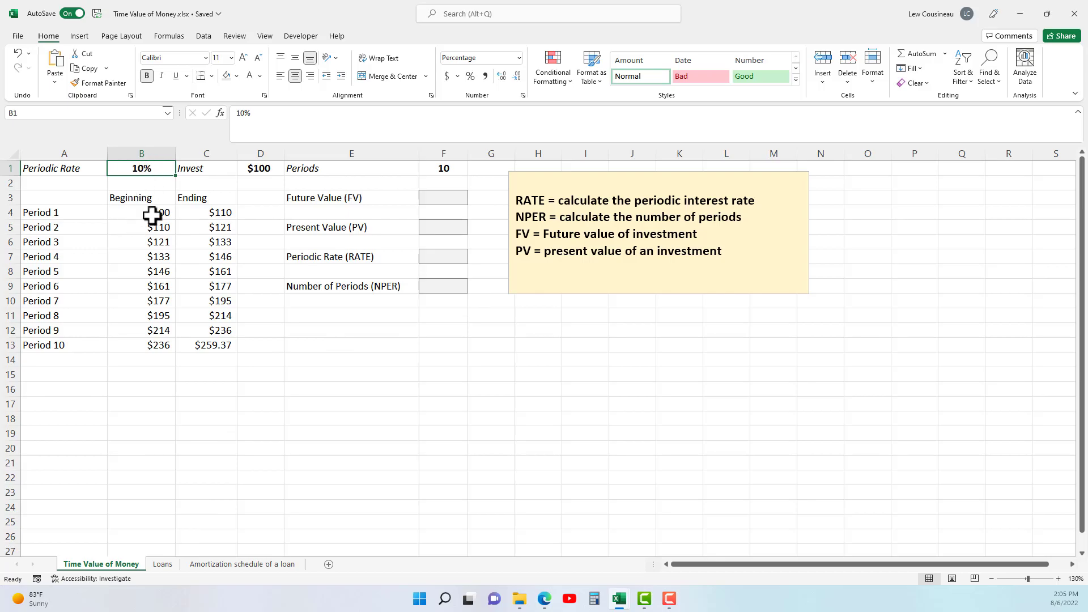
pyautogui.click(211, 170)
pyautogui.click(246, 170)
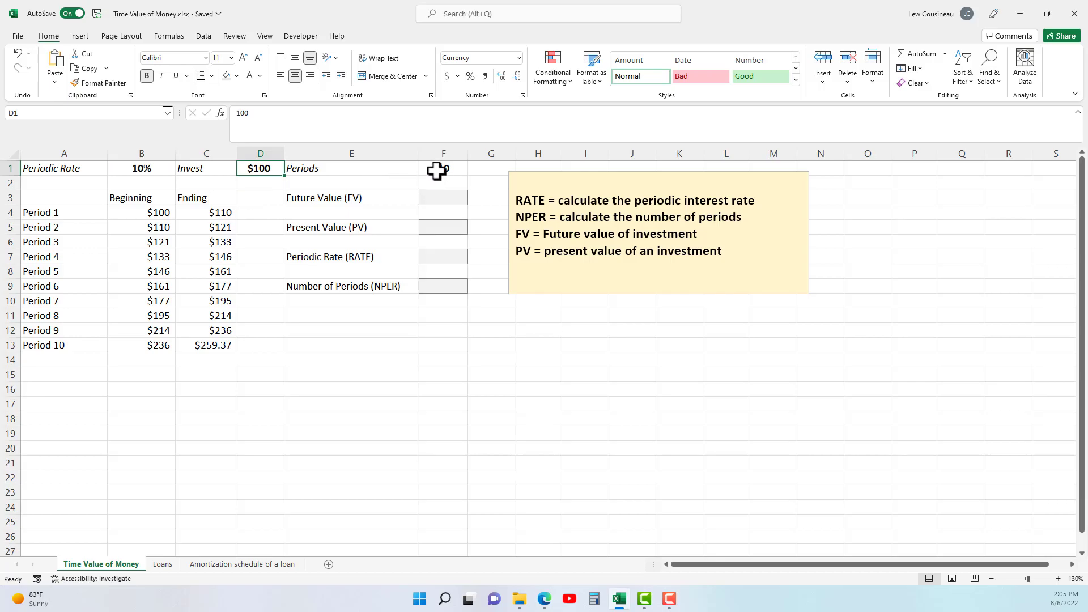
pyautogui.click(437, 170)
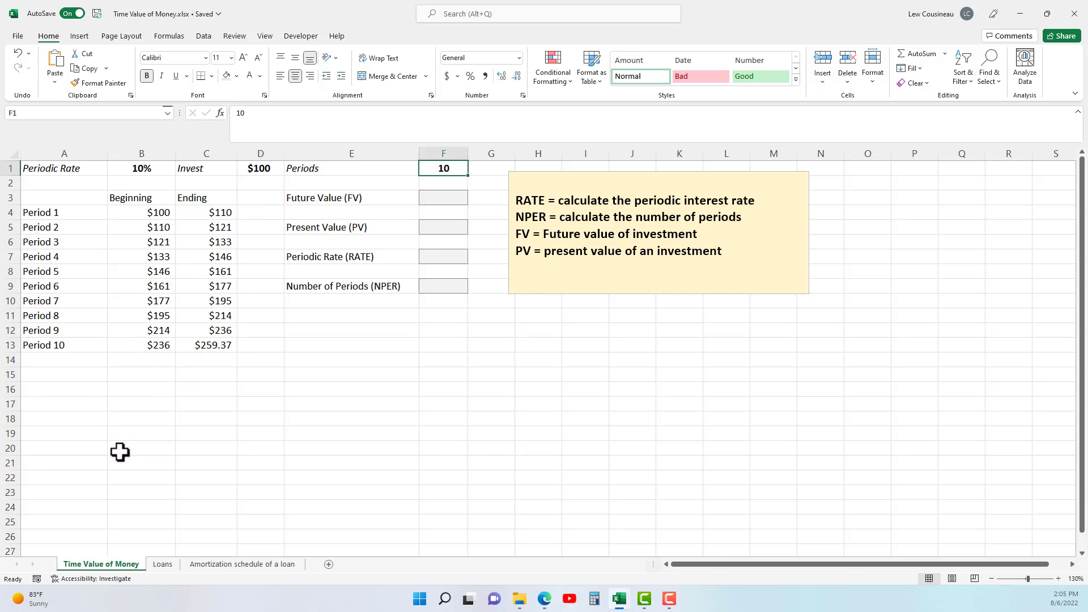
pyautogui.click(141, 169)
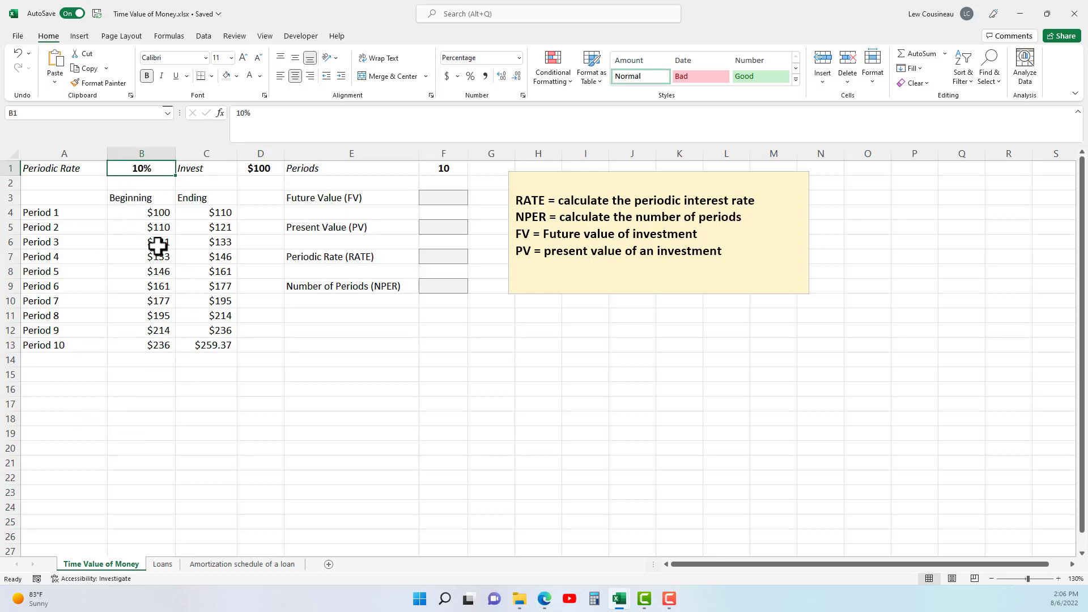
# Inspect the Beginning and Ending formulas for Period 1 in B4 and C4, leaving them as they are.
pyautogui.moveTo(145, 219); pyautogui.dragTo(196, 216)
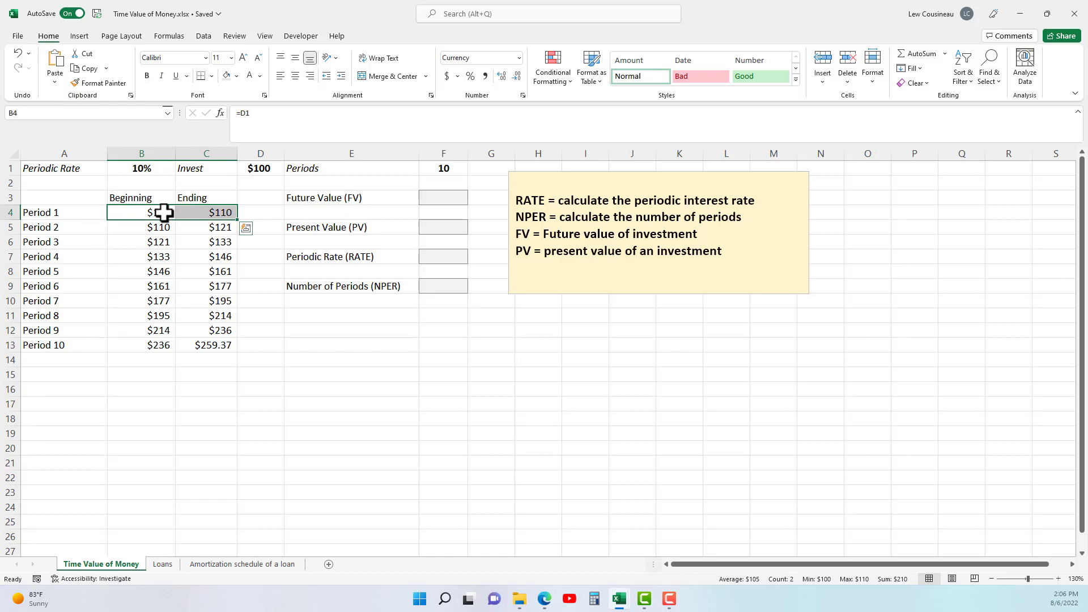
pyautogui.click(160, 214)
pyautogui.write('=D1')
pyautogui.hotkey('ctrl', 'Return')
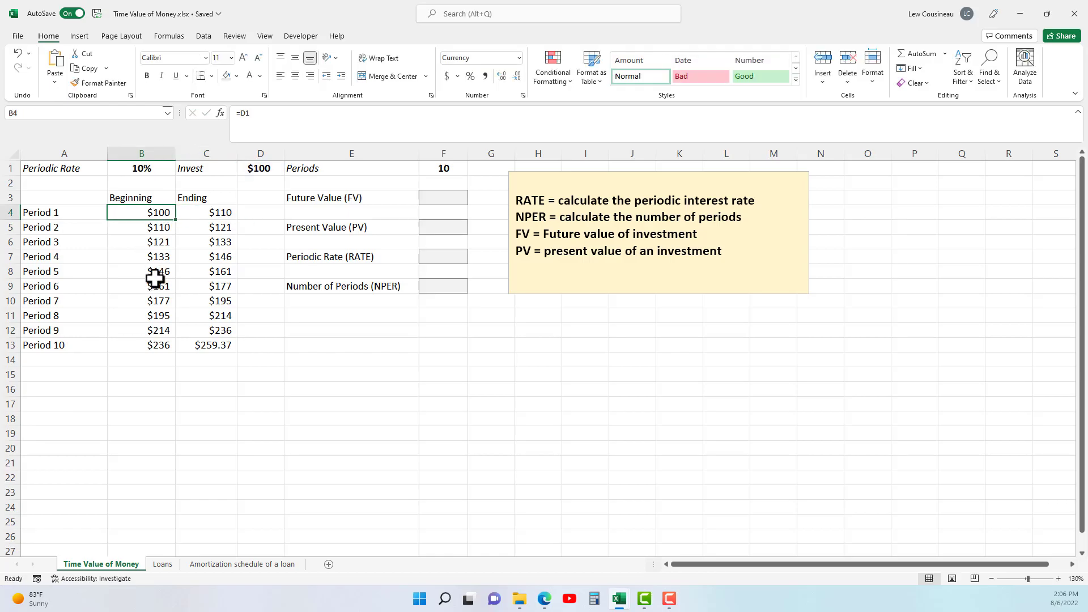
pyautogui.doubleClick(201, 213)
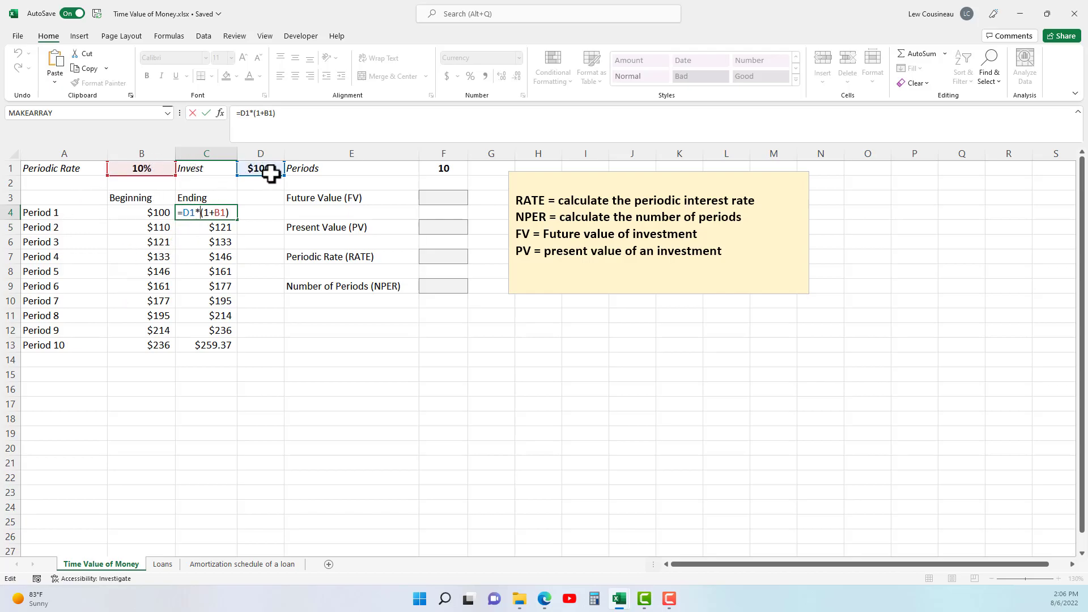
pyautogui.press('Escape')
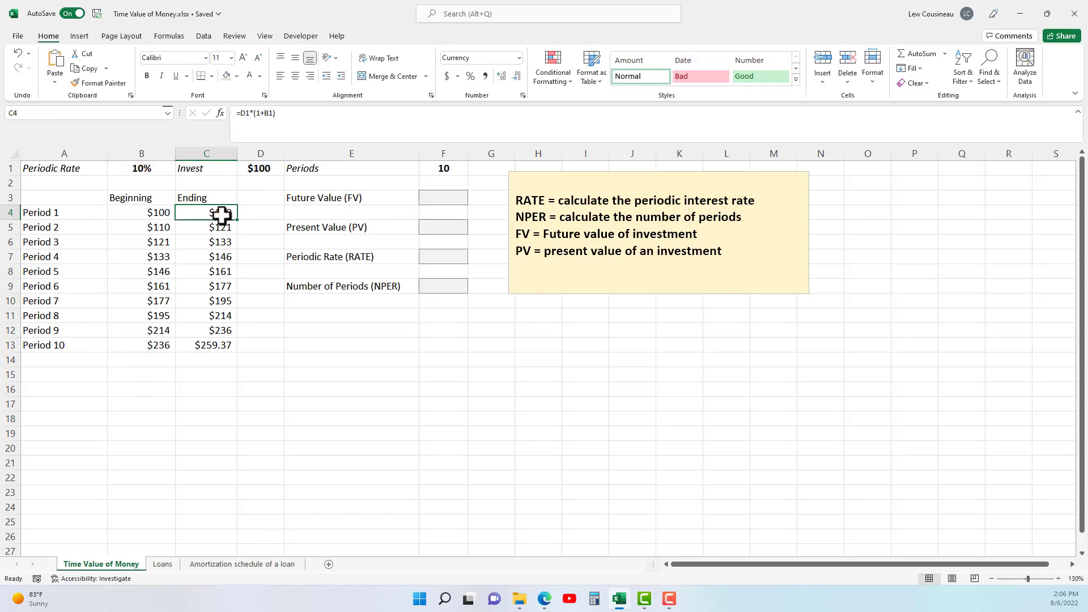
# Inspect the Period 2 Beginning and Ending formulas in B5 and C5 and the Period 10 Ending formula in C13.
pyautogui.click(49, 226)
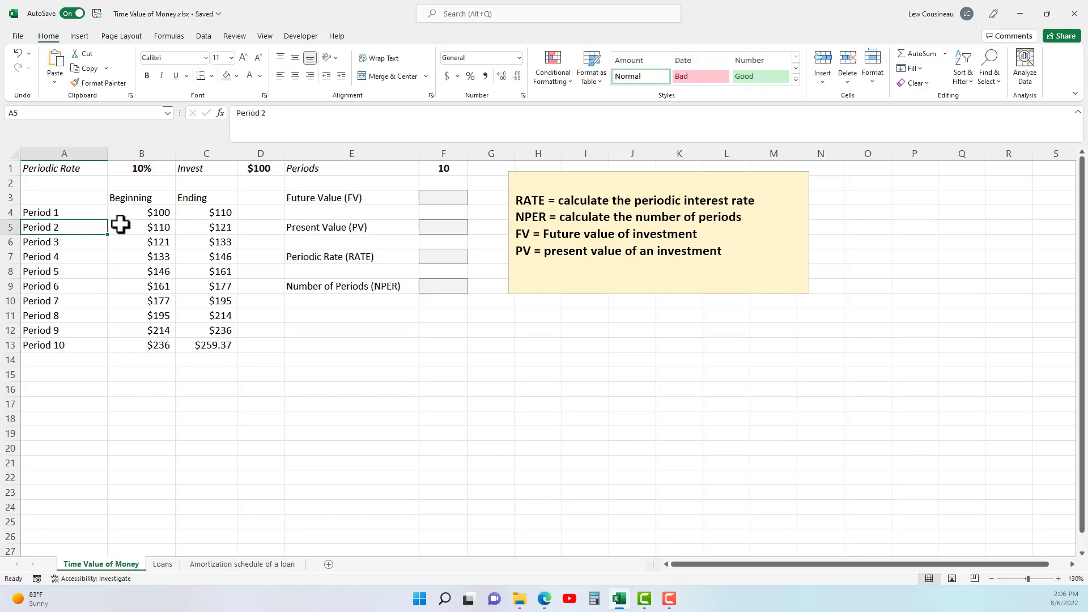
pyautogui.click(136, 226)
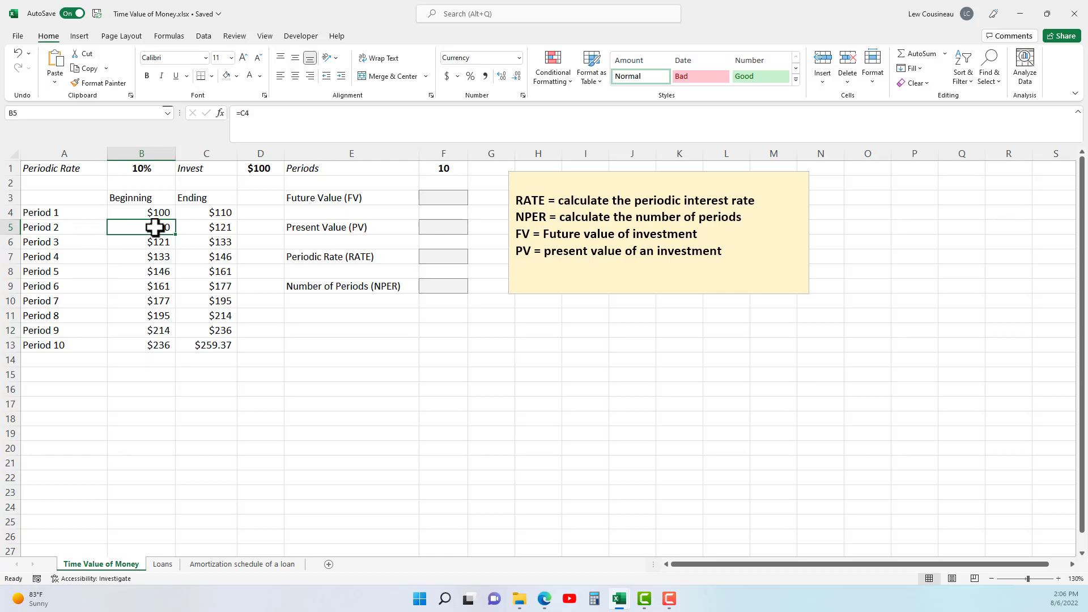
pyautogui.doubleClick(200, 227)
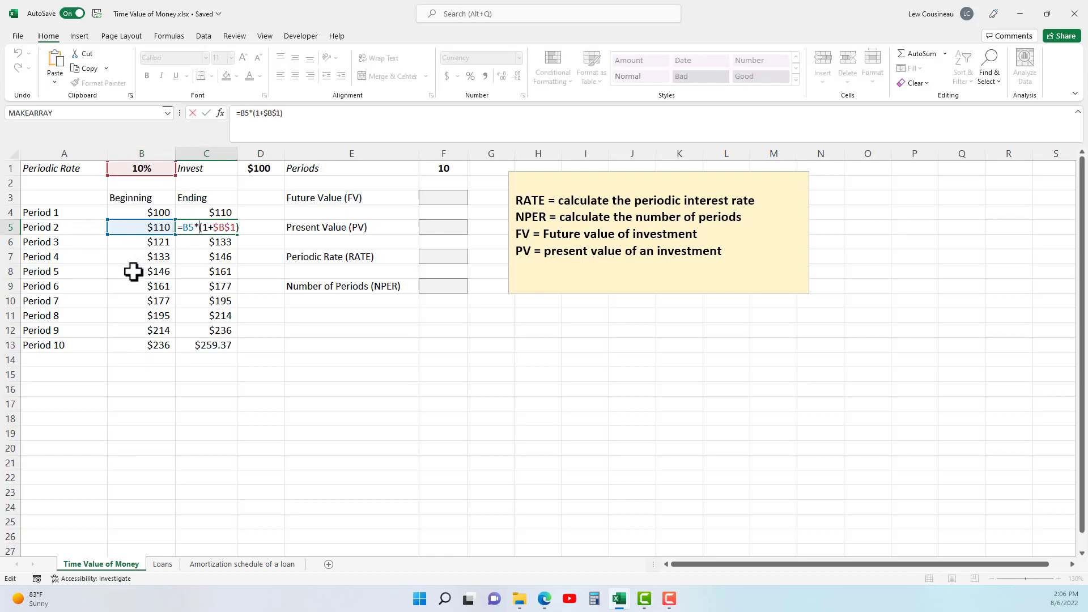
pyautogui.press('Escape')
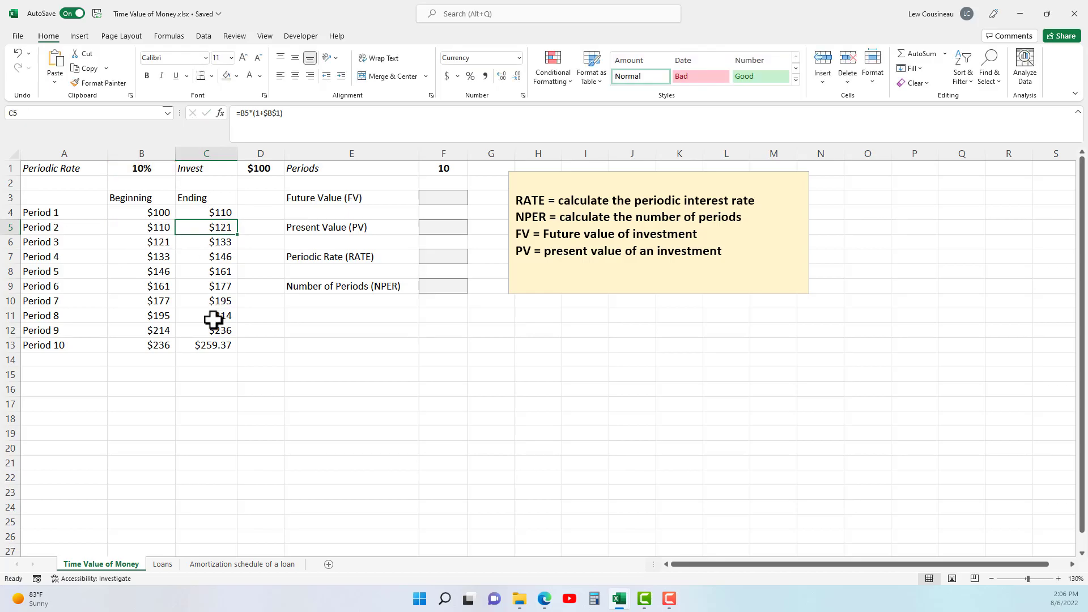
pyautogui.click(61, 346)
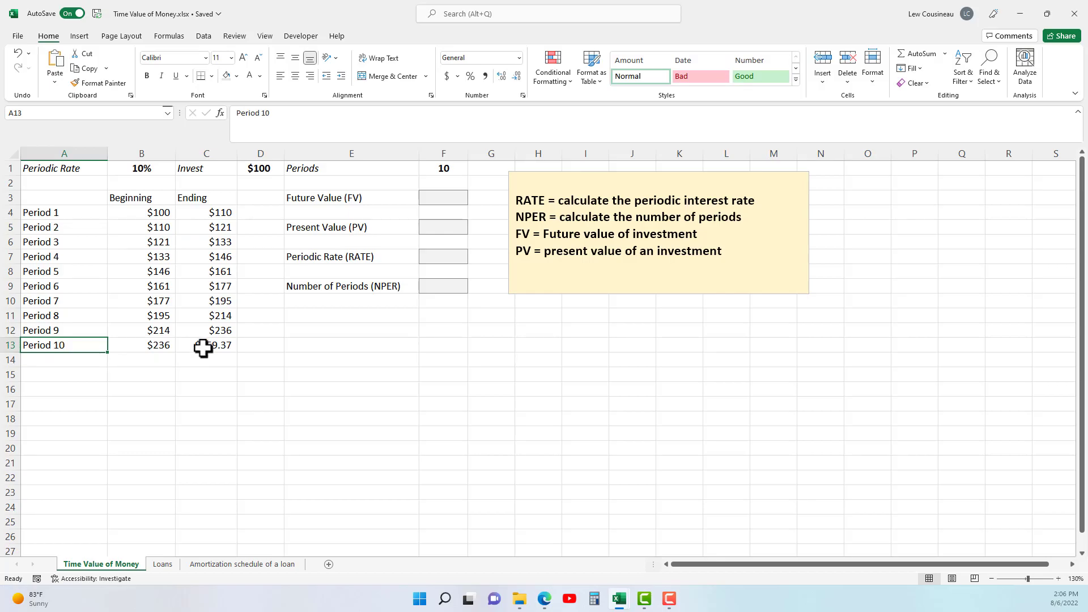
pyautogui.click(203, 347)
pyautogui.doubleClick(215, 346)
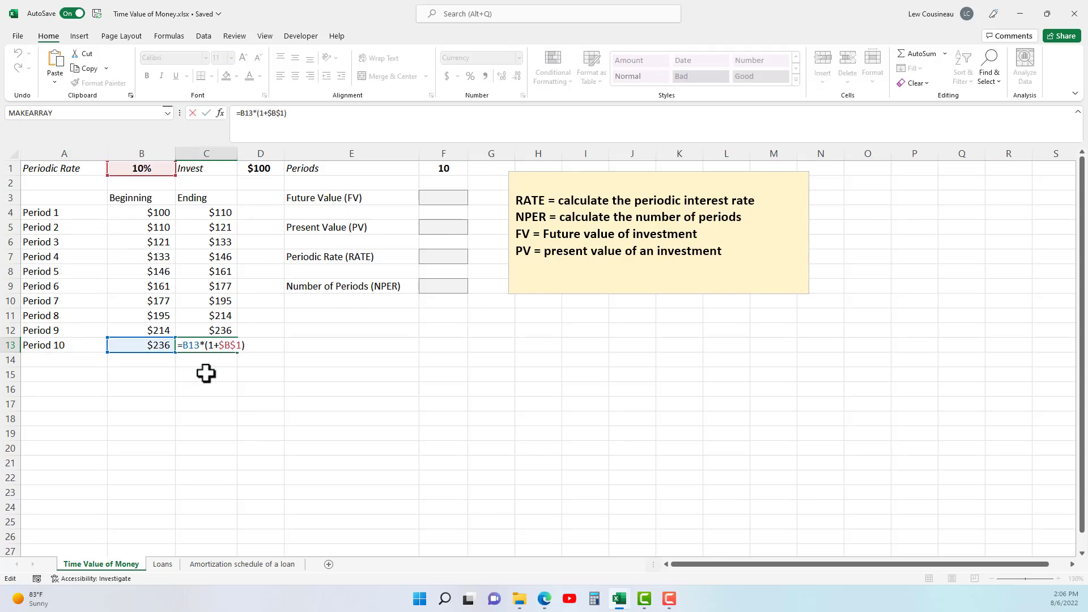
pyautogui.press('Escape')
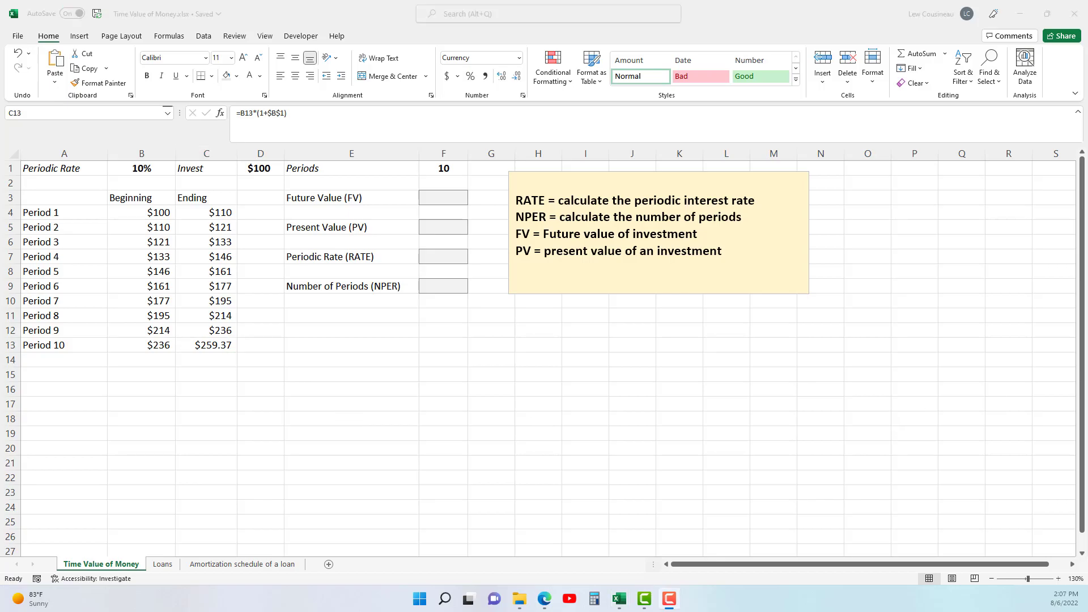
# Review how the investment grows across the period table, from the rate and Period 1 beginning balance to the Period 10 ending balance.
pyautogui.click(140, 168)
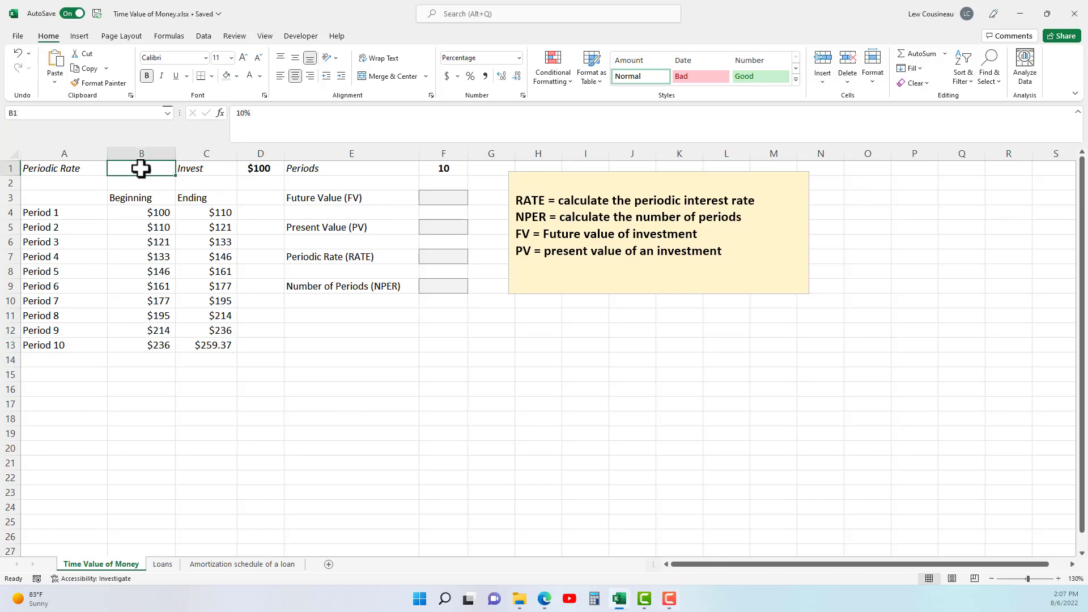
pyautogui.click(142, 214)
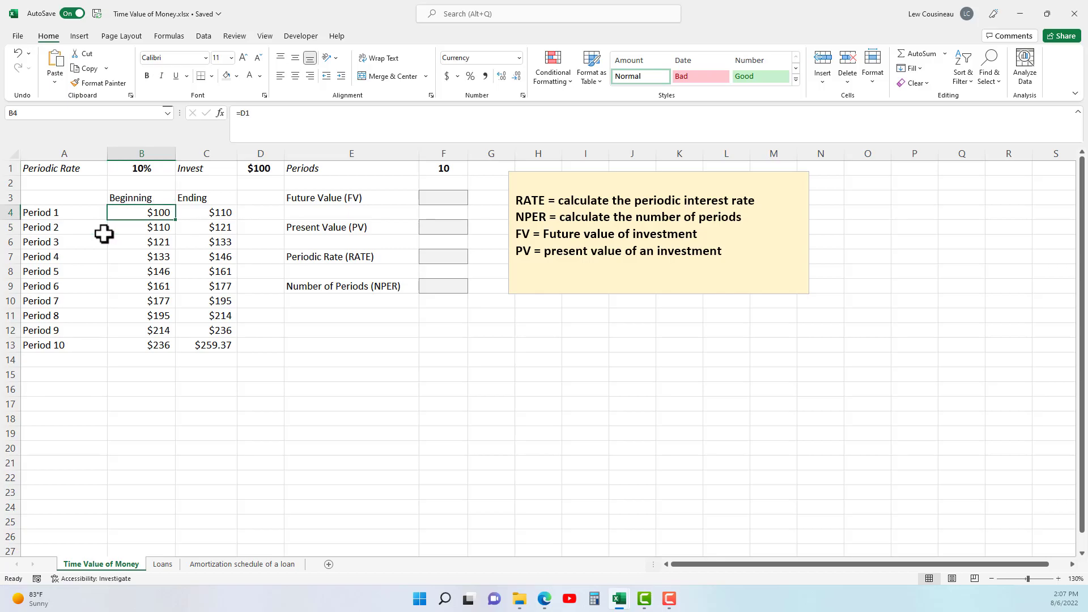
pyautogui.click(223, 344)
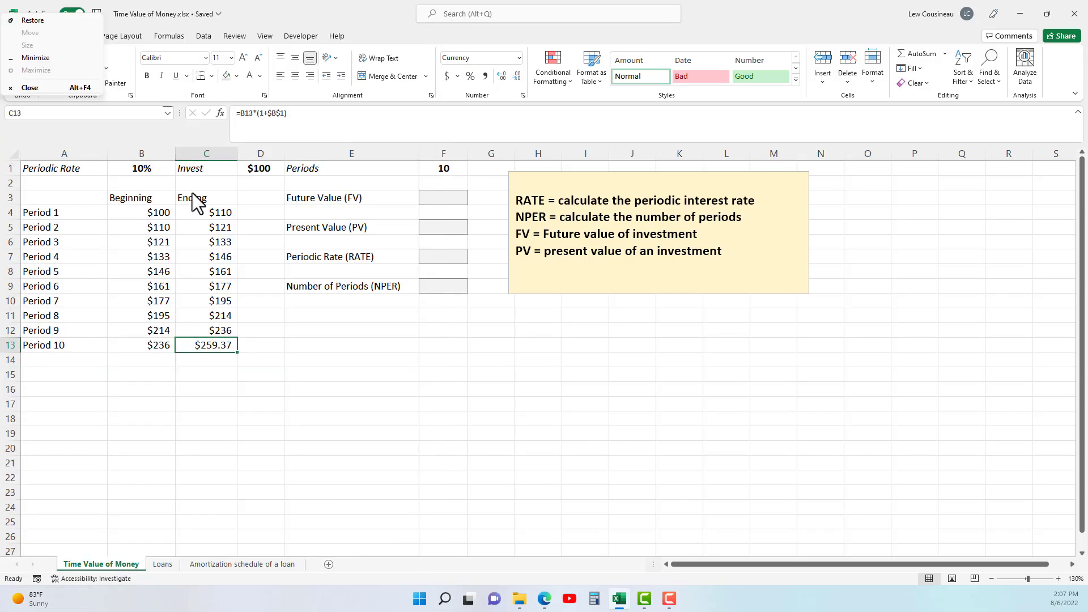
pyautogui.click(222, 227)
pyautogui.click(214, 348)
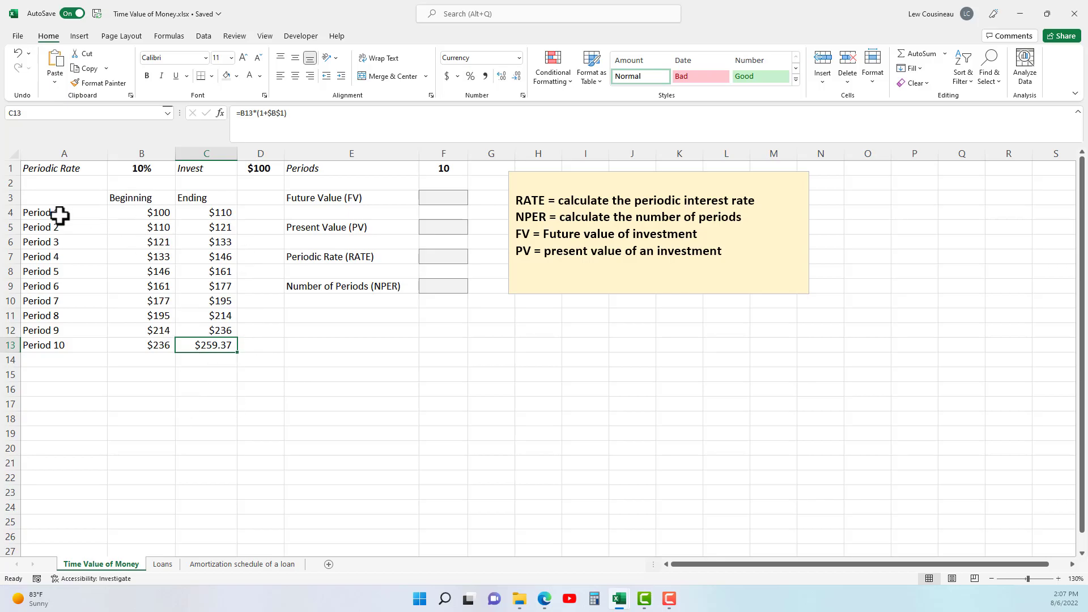
pyautogui.moveTo(77, 214); pyautogui.dragTo(193, 345)
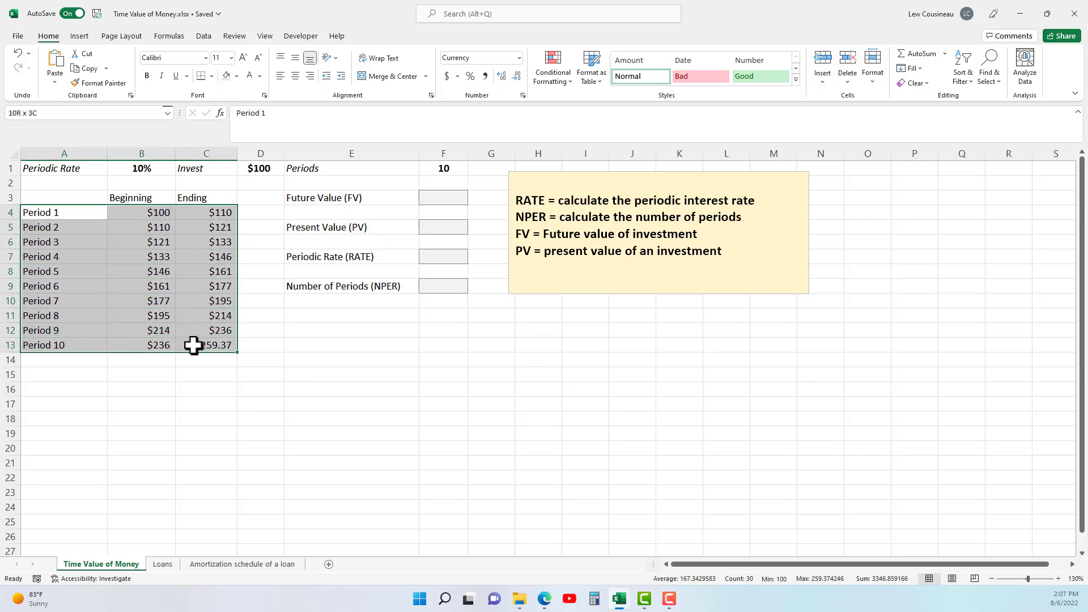
pyautogui.moveTo(73, 213); pyautogui.dragTo(199, 352)
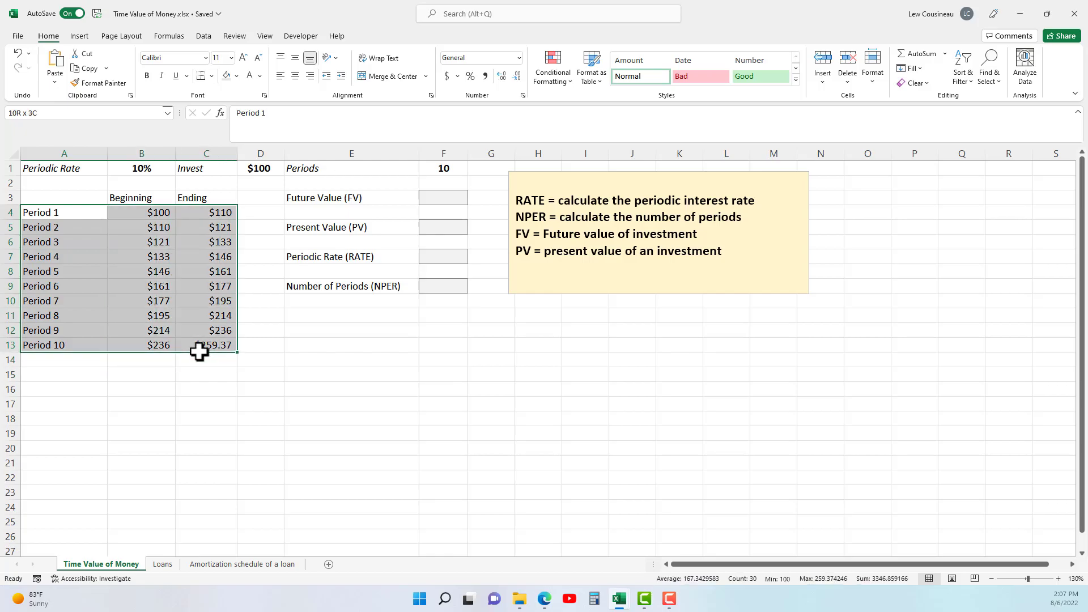
pyautogui.click(300, 385)
# Start an FV formula in the Future Value cell F3 with B1 as rate, F1 as number of periods and 0 as payment.
pyautogui.click(332, 207)
pyautogui.click(333, 199)
pyautogui.click(443, 199)
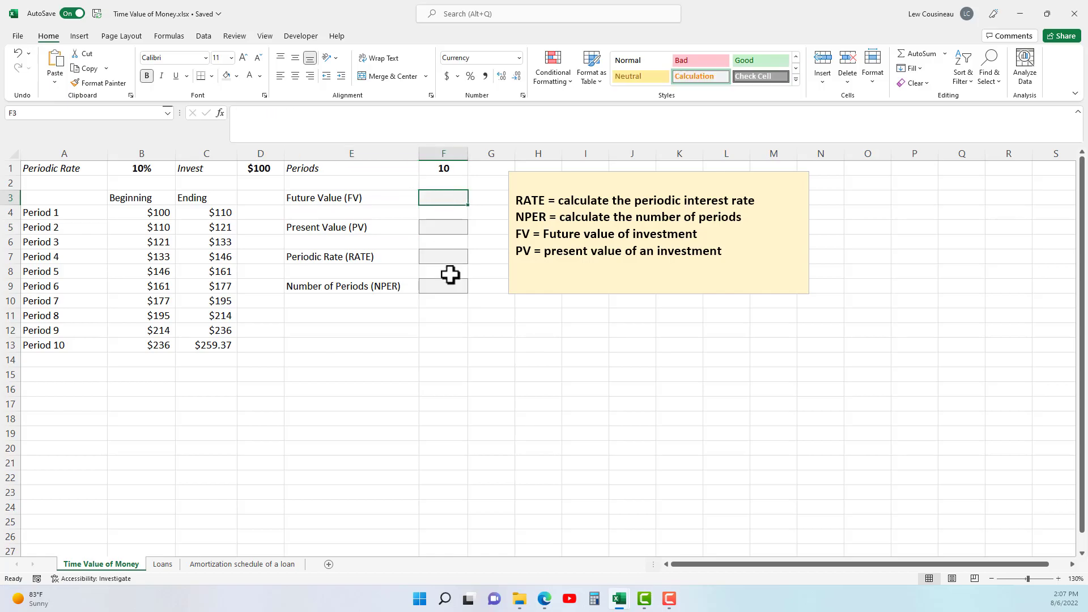
pyautogui.write('+F')
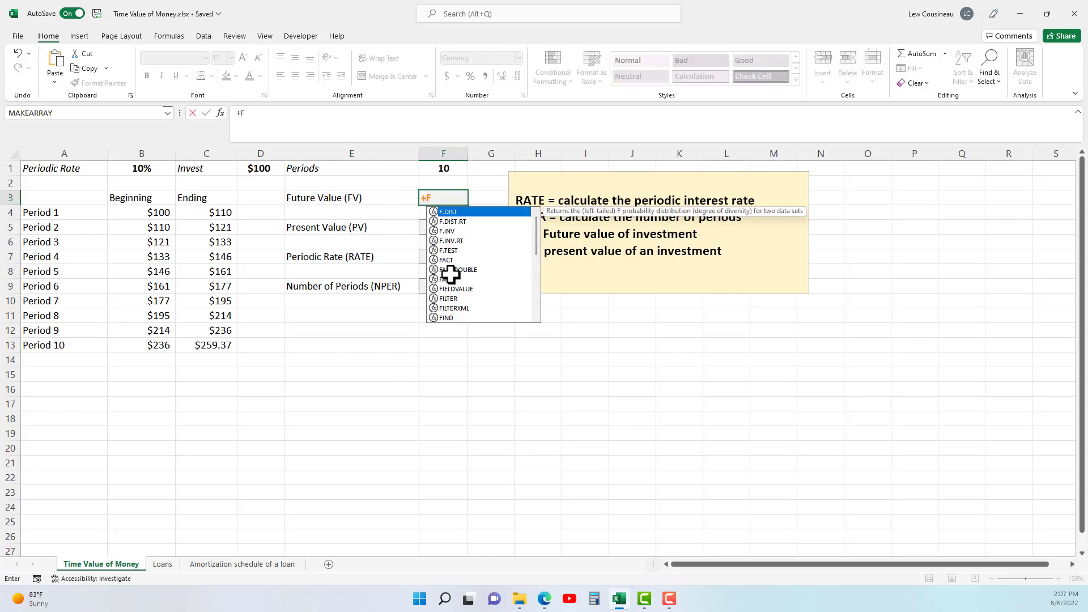
pyautogui.press('Escape')
pyautogui.write('=FV(')
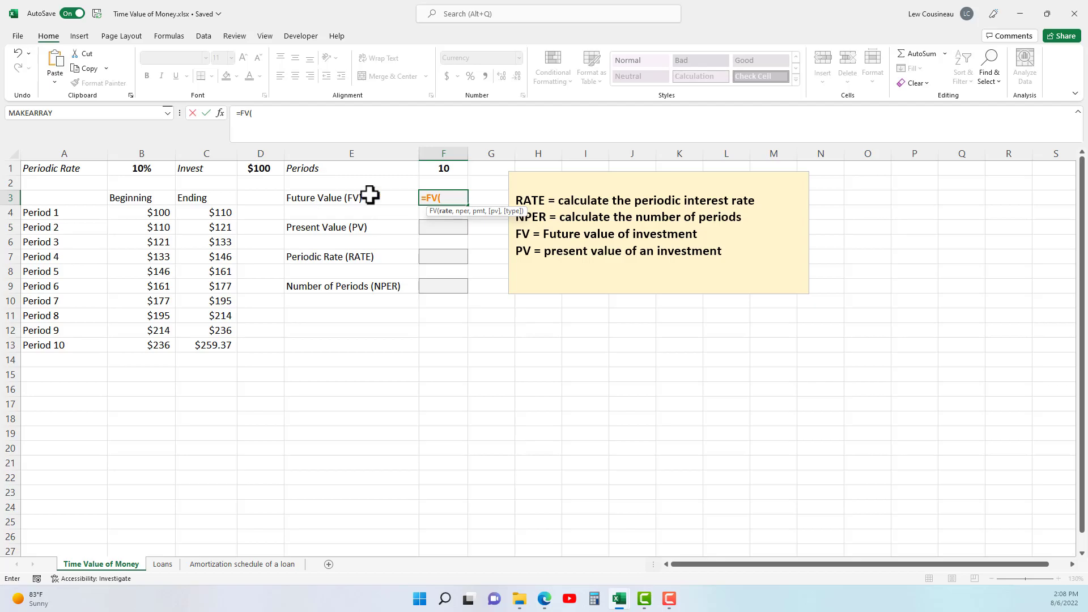
pyautogui.click(146, 170)
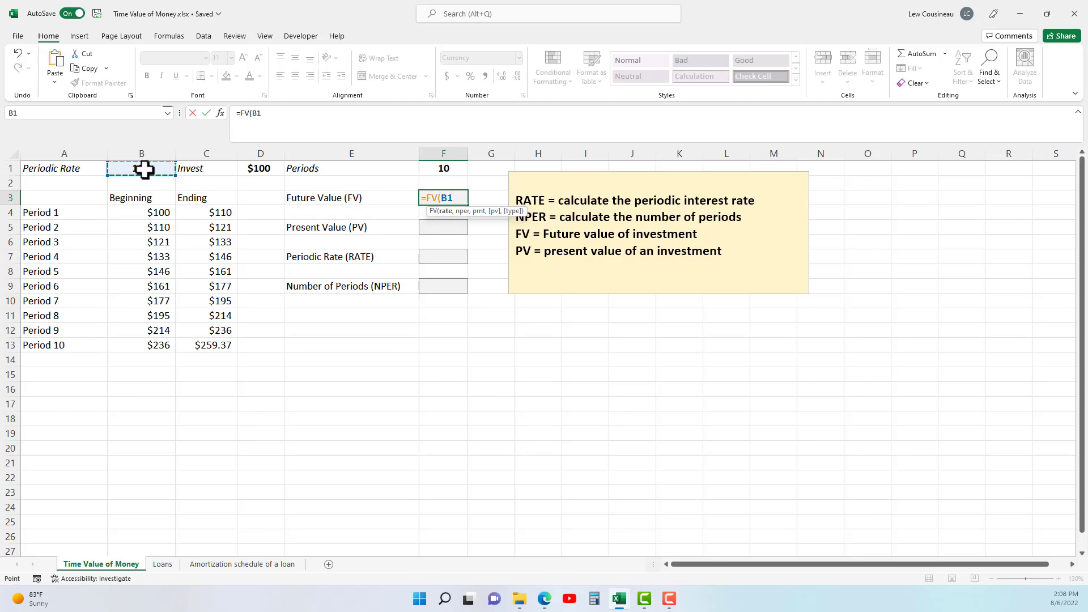
pyautogui.write(',')
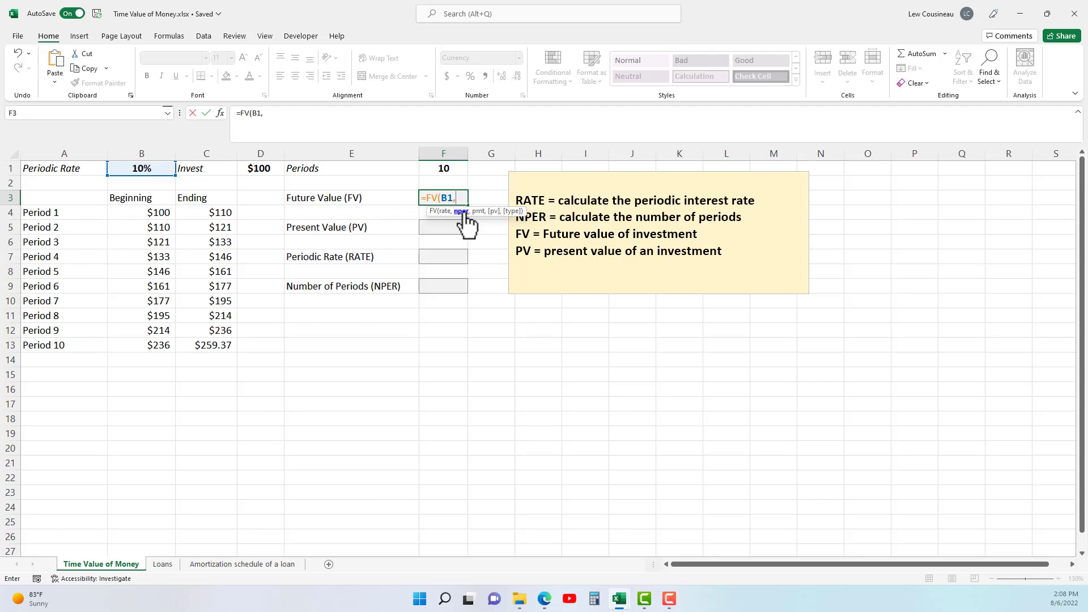
pyautogui.click(453, 171)
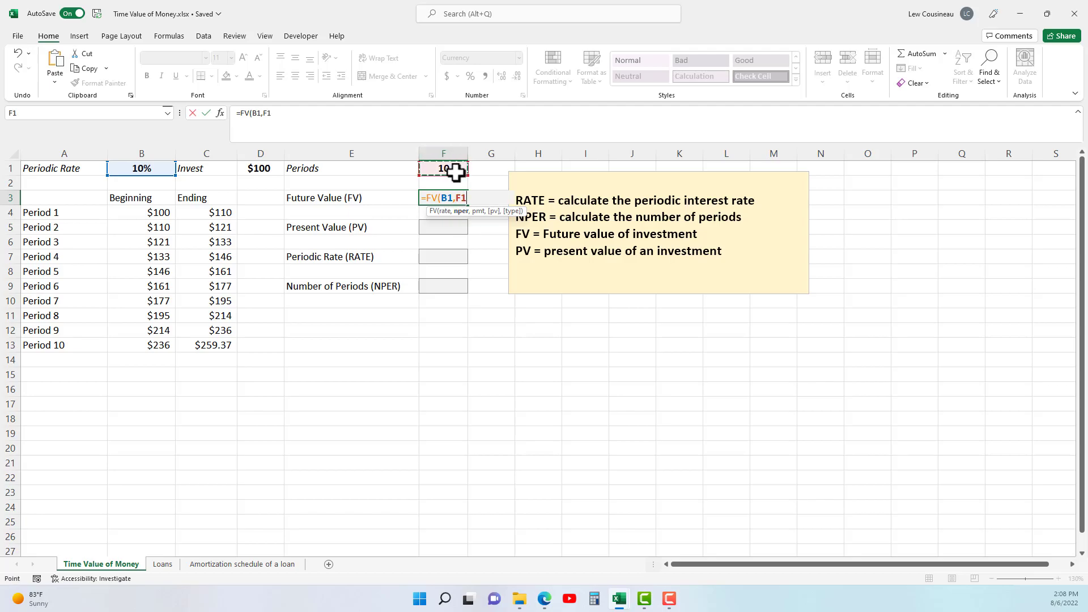
pyautogui.write(',0,')
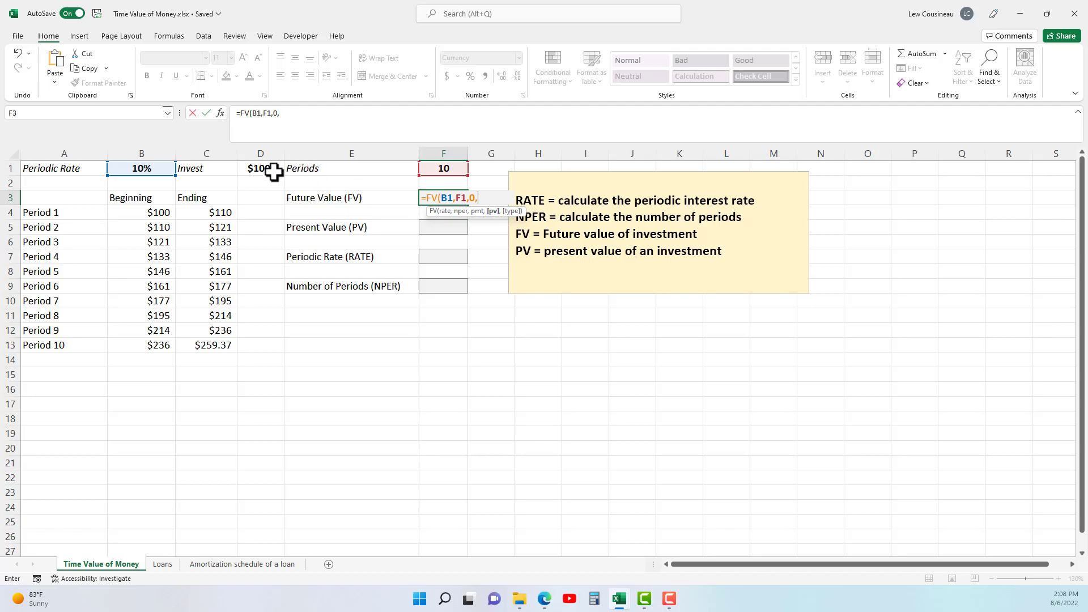
# Complete the F3 formula with the negated investment as present value, giving =FV(B1,F1,0,-D1).
pyautogui.click(261, 169)
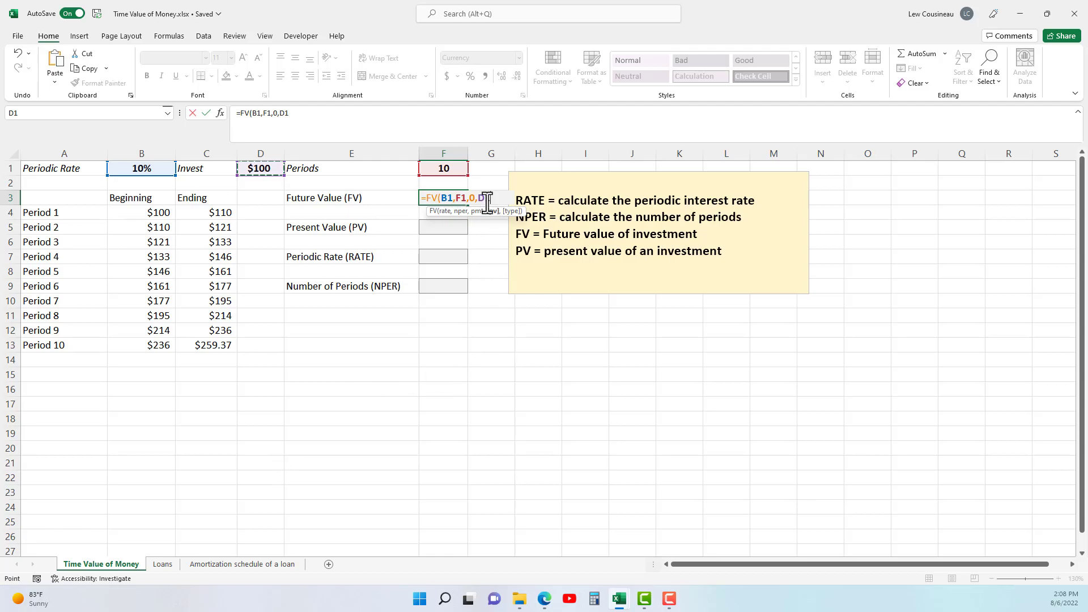
pyautogui.click(480, 203)
pyautogui.write('-D1')
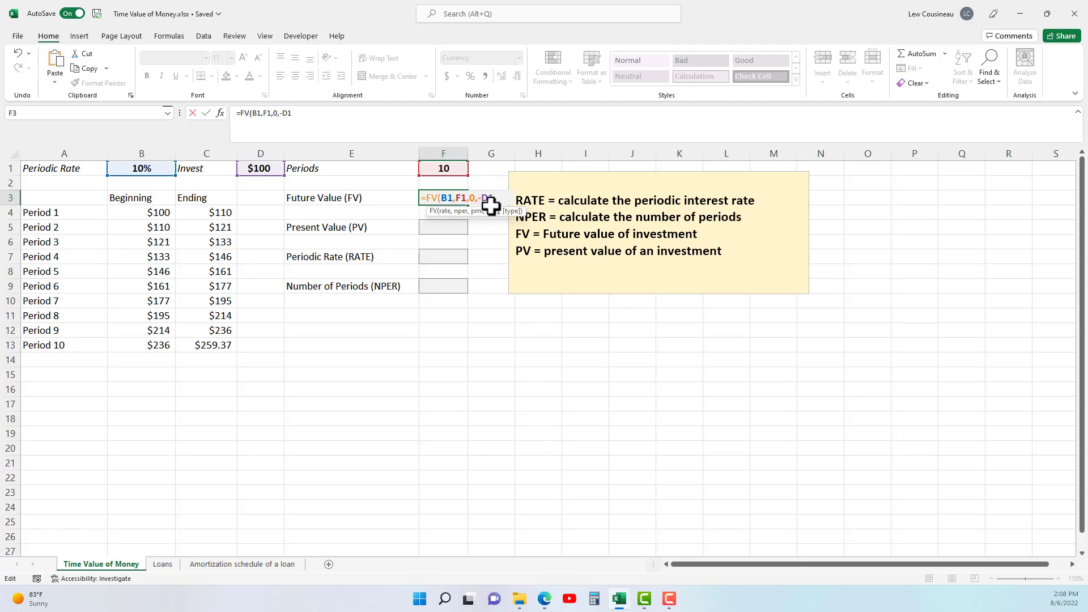
pyautogui.write(')')
pyautogui.press('Return')
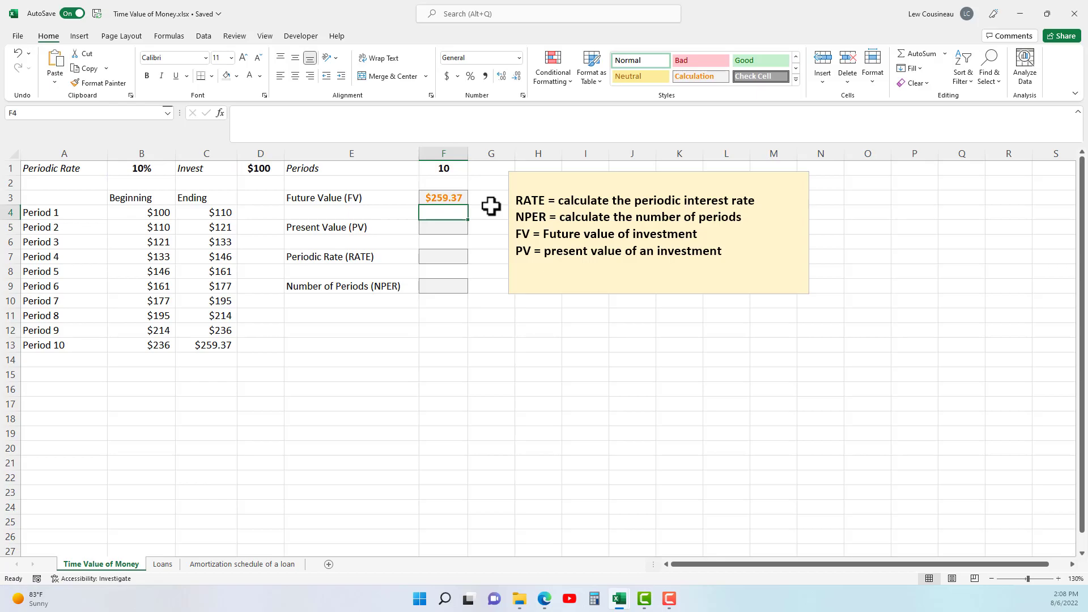
# Remove the minus sign before D1 in the Future Value formula so it reads =FV(B1,F1,0,D1).
pyautogui.click(449, 198)
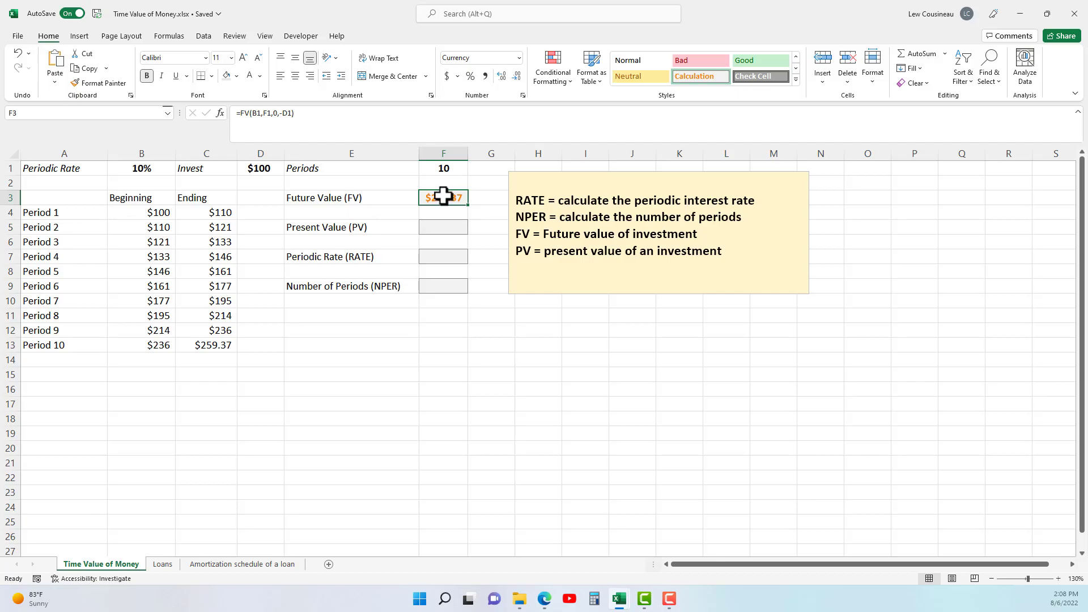
pyautogui.doubleClick(443, 196)
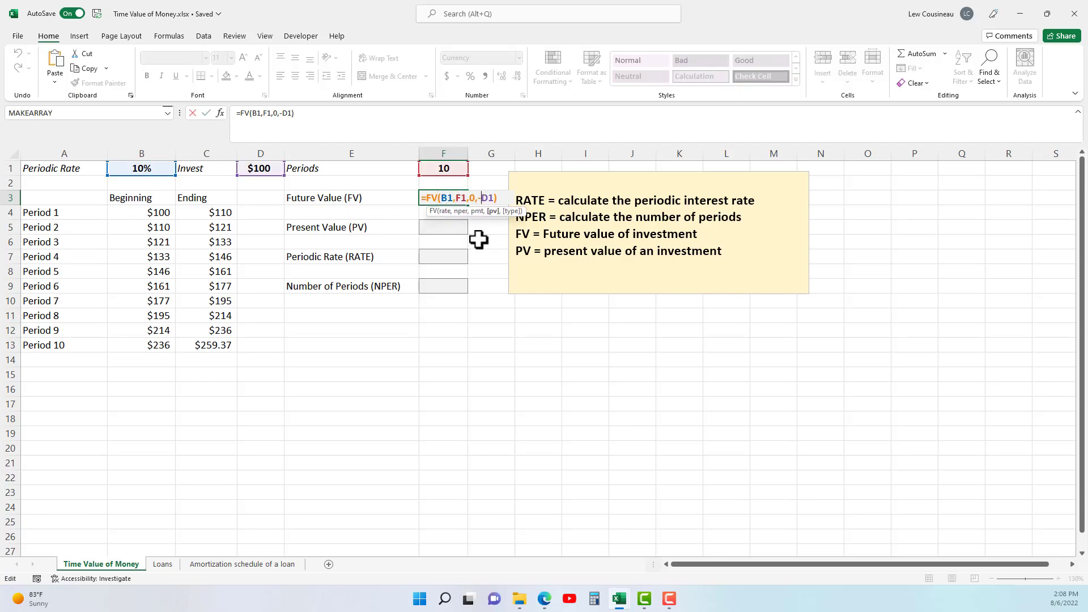
pyautogui.press('Return')
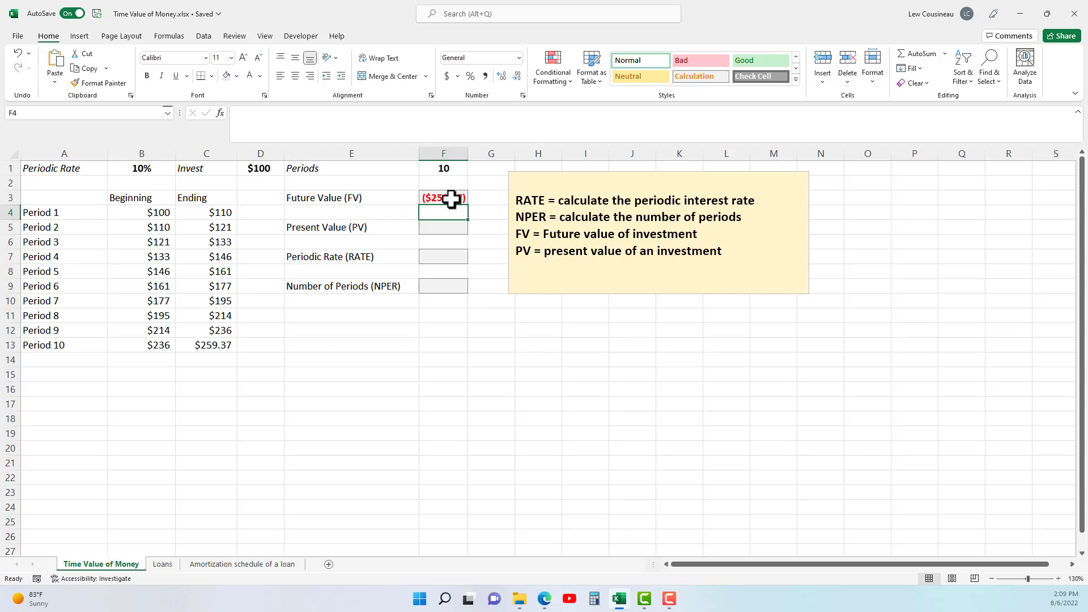
# Restore the minus sign before D1 so F3 reads =FV(B1,F1,0,-D1), and compare it with the Period 10 ending balance.
pyautogui.click(451, 199)
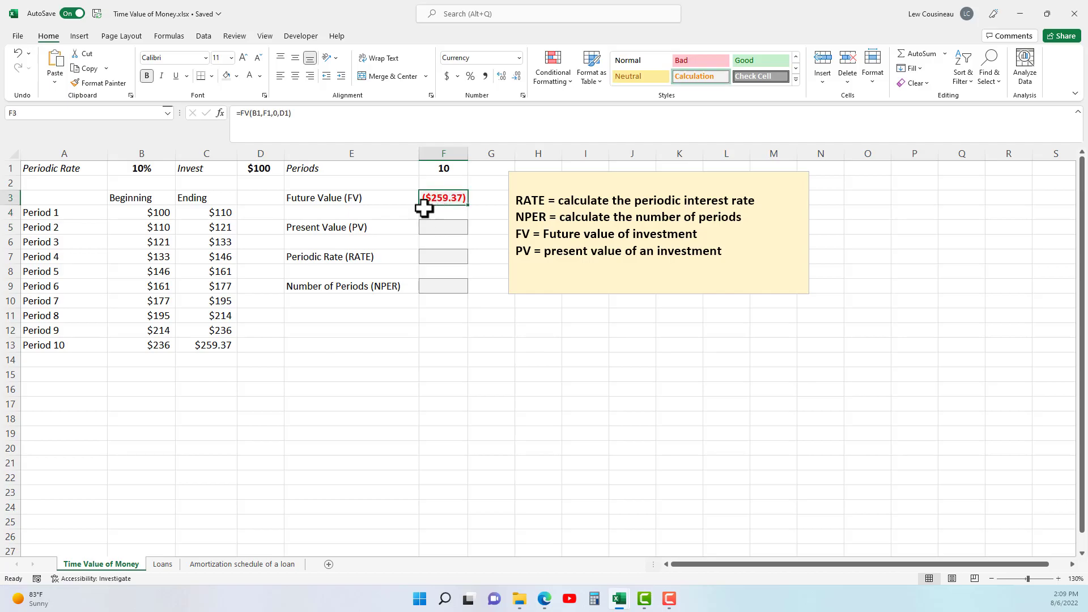
pyautogui.click(283, 113)
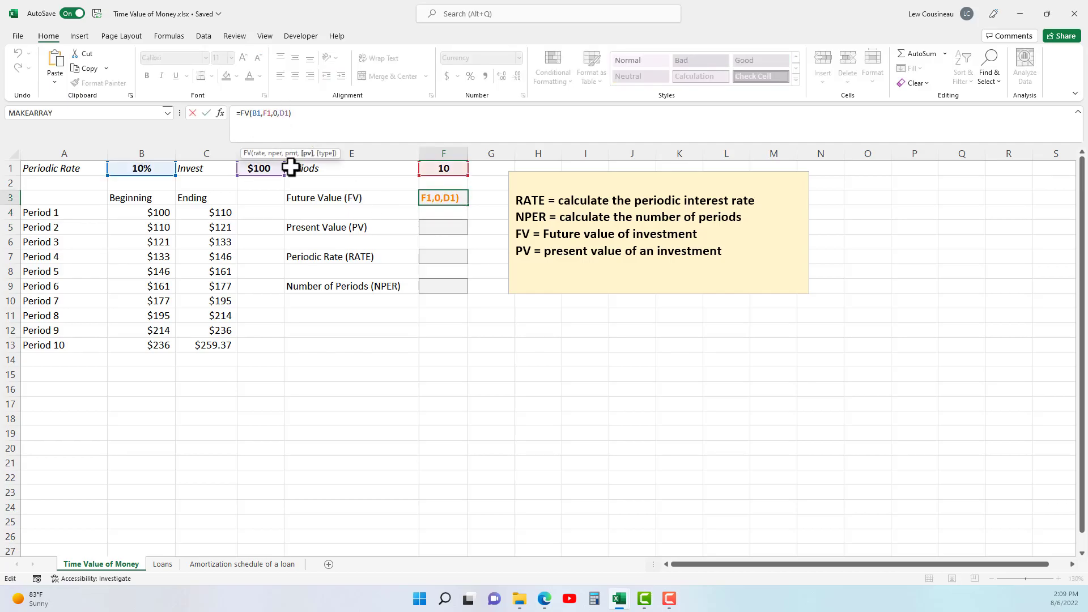
pyautogui.press('Return')
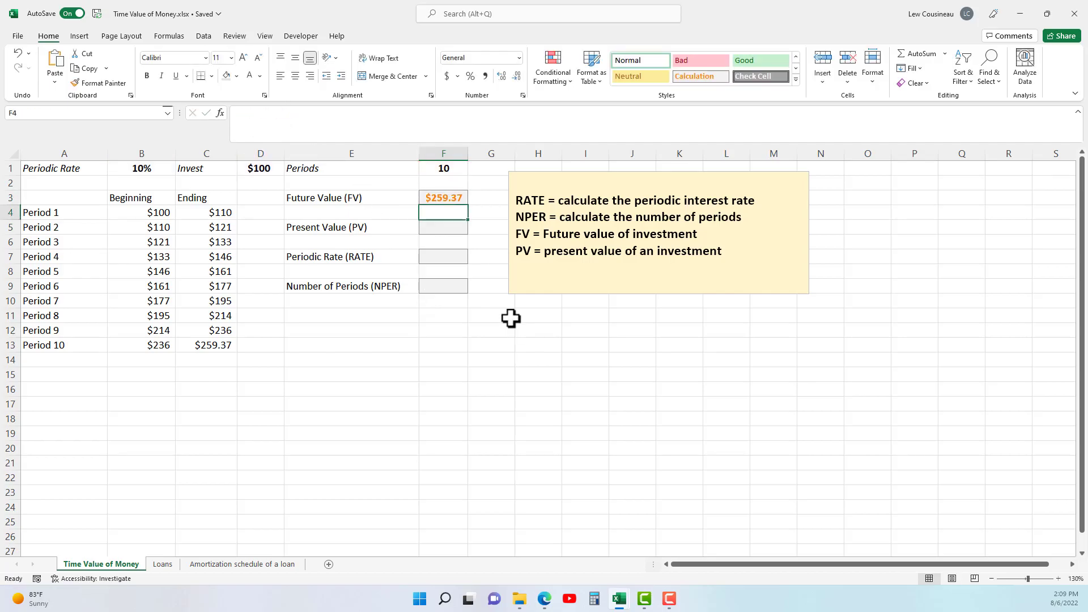
pyautogui.doubleClick(447, 198)
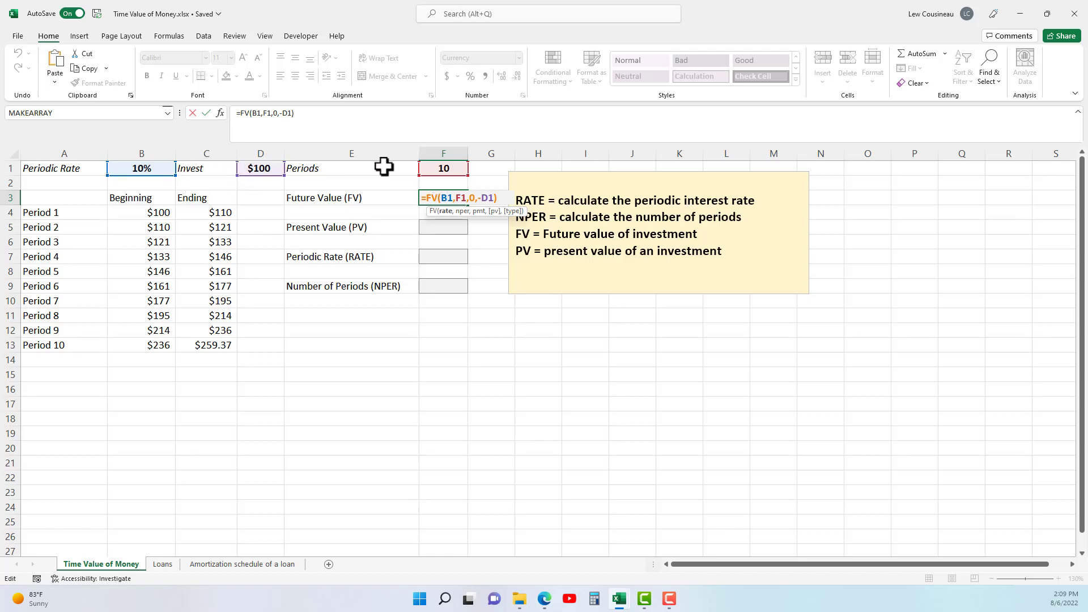
pyautogui.hotkey('ctrl', 'Return')
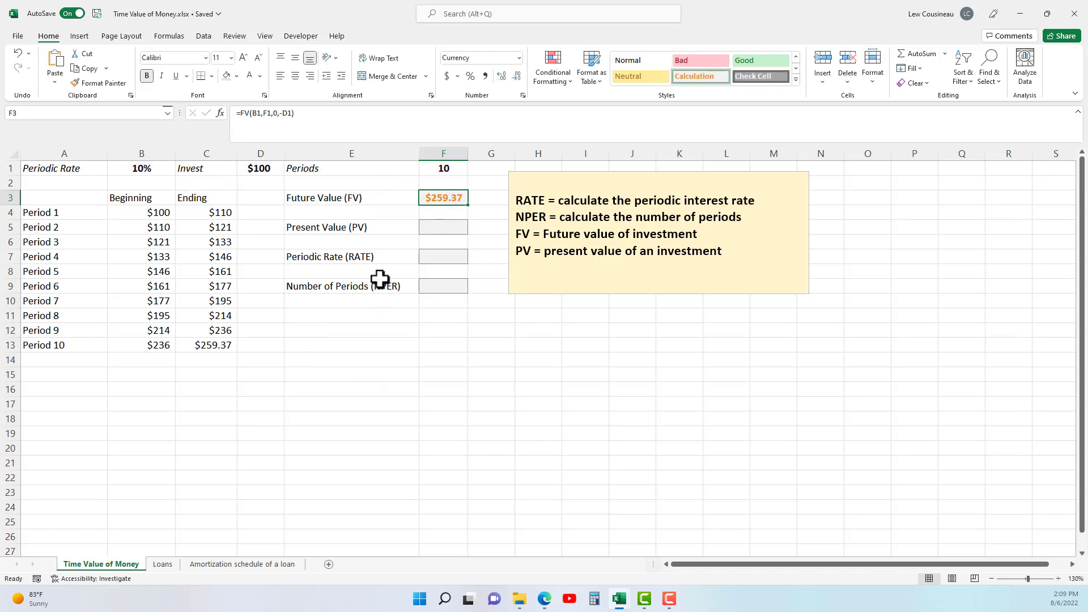
pyautogui.click(225, 344)
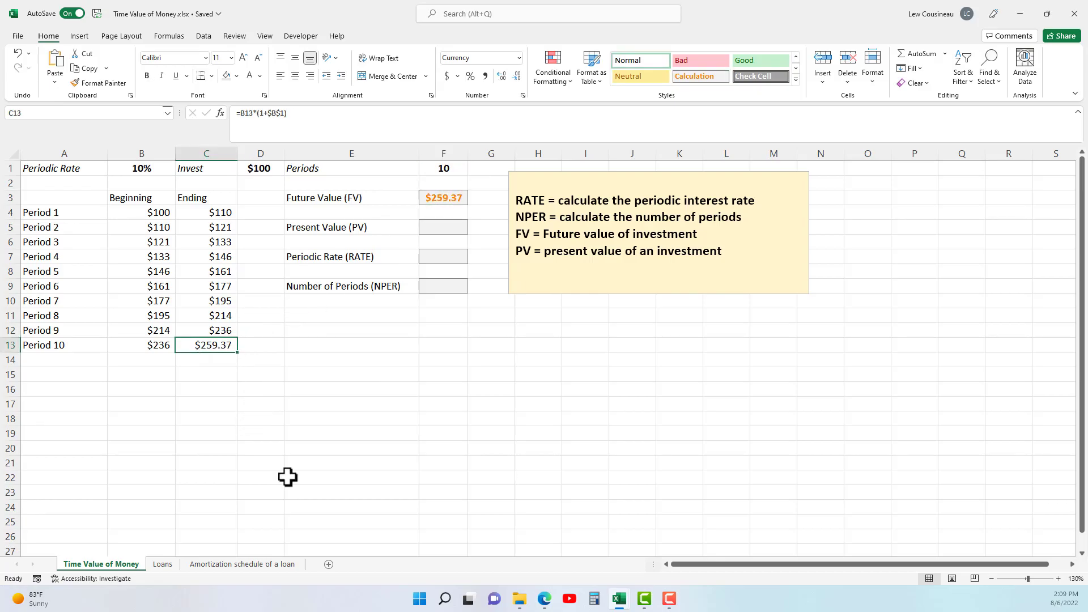
# Start a PV formula in the Present Value cell F5 with B1 as rate, F1 as number of periods and 0 as payment.
pyautogui.click(449, 227)
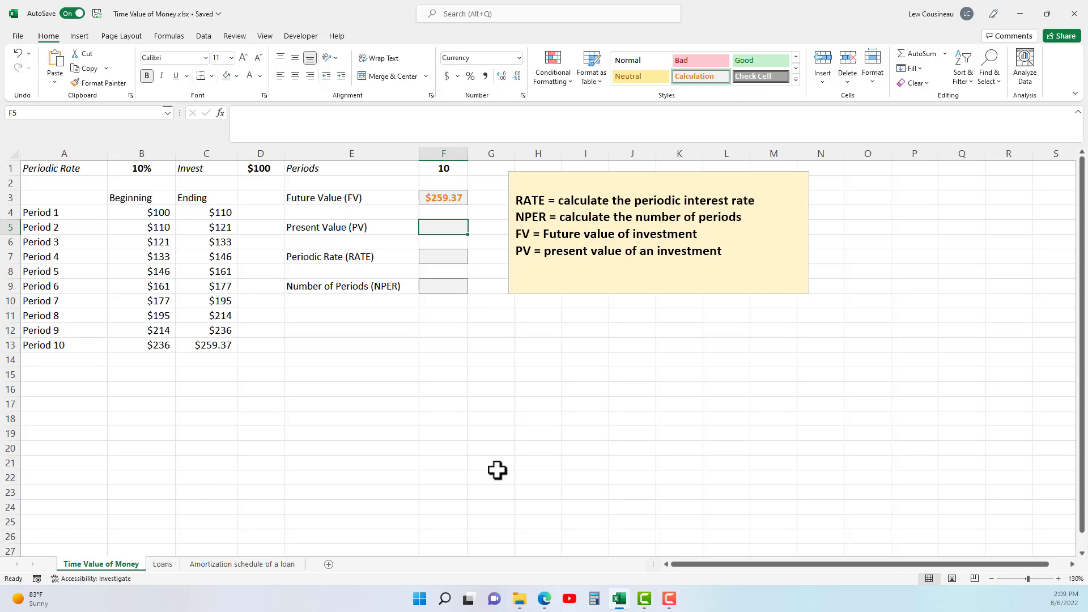
pyautogui.write('=PV')
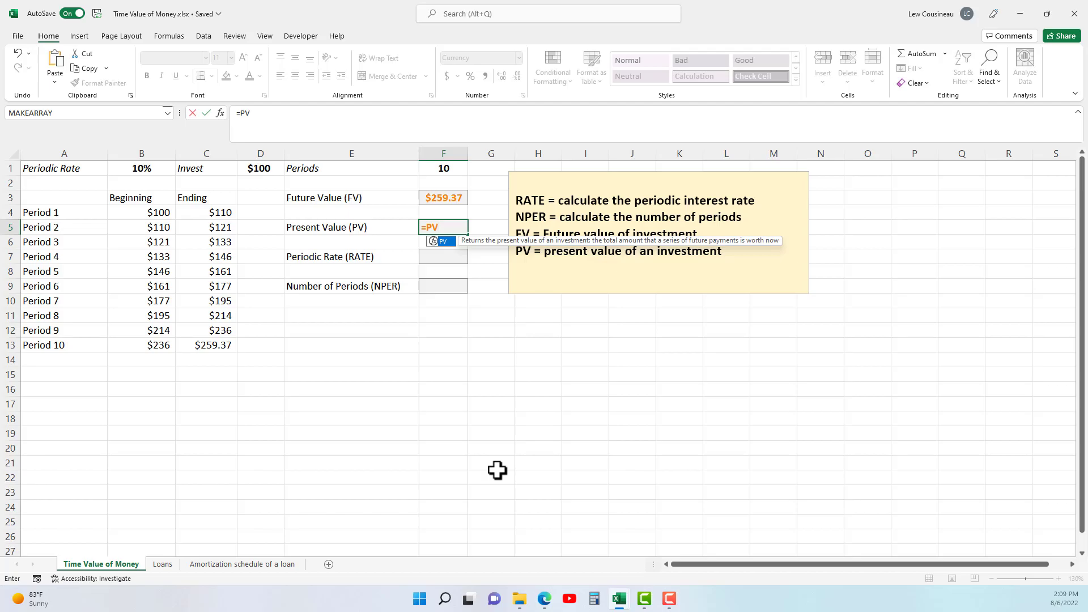
pyautogui.write('(')
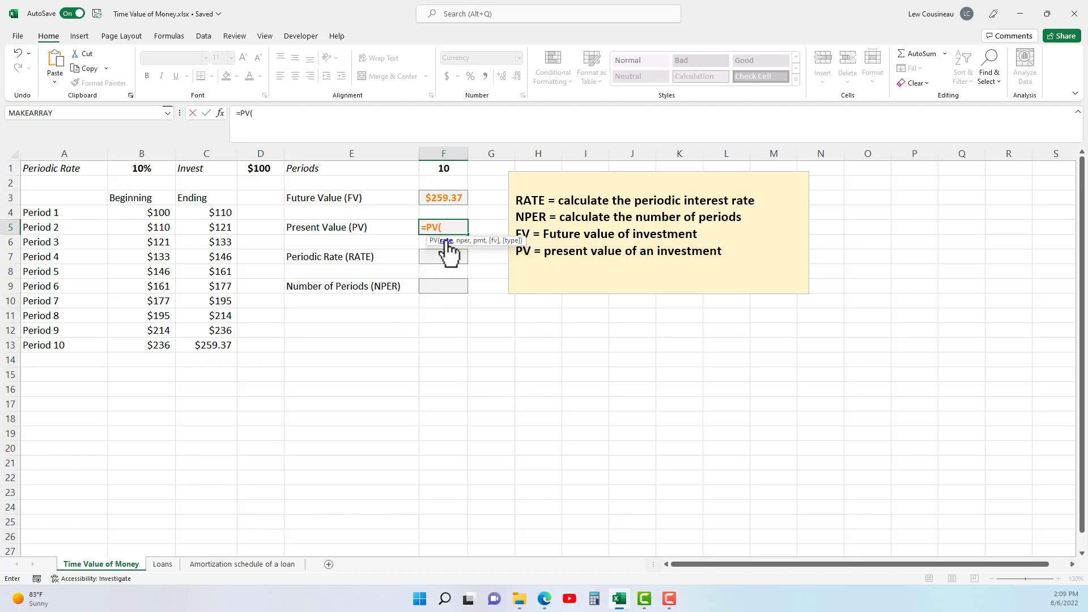
pyautogui.click(131, 168)
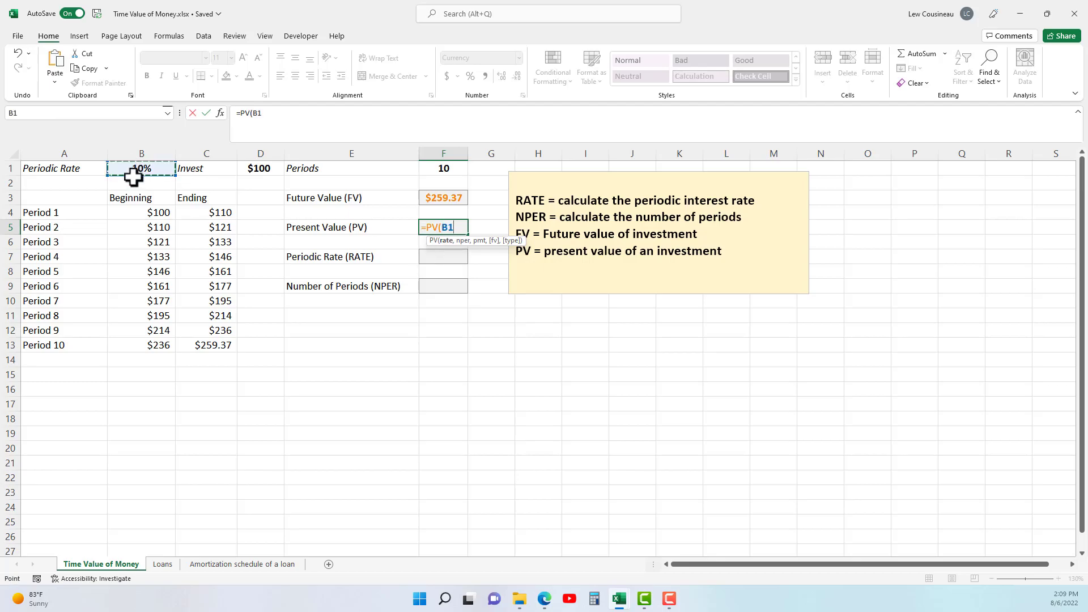
pyautogui.write(',')
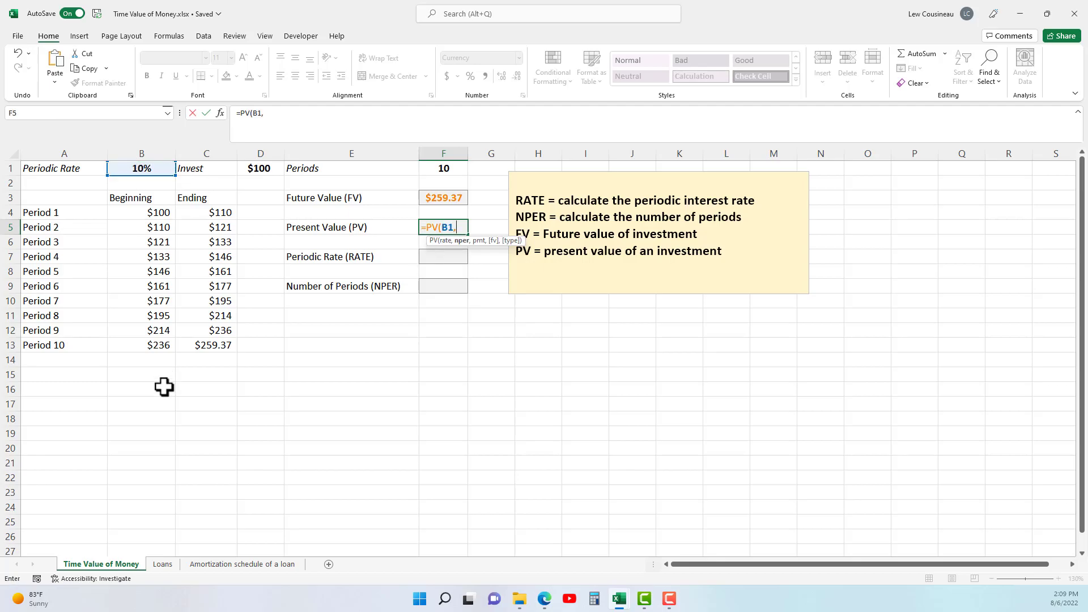
pyautogui.click(442, 169)
pyautogui.write(',')
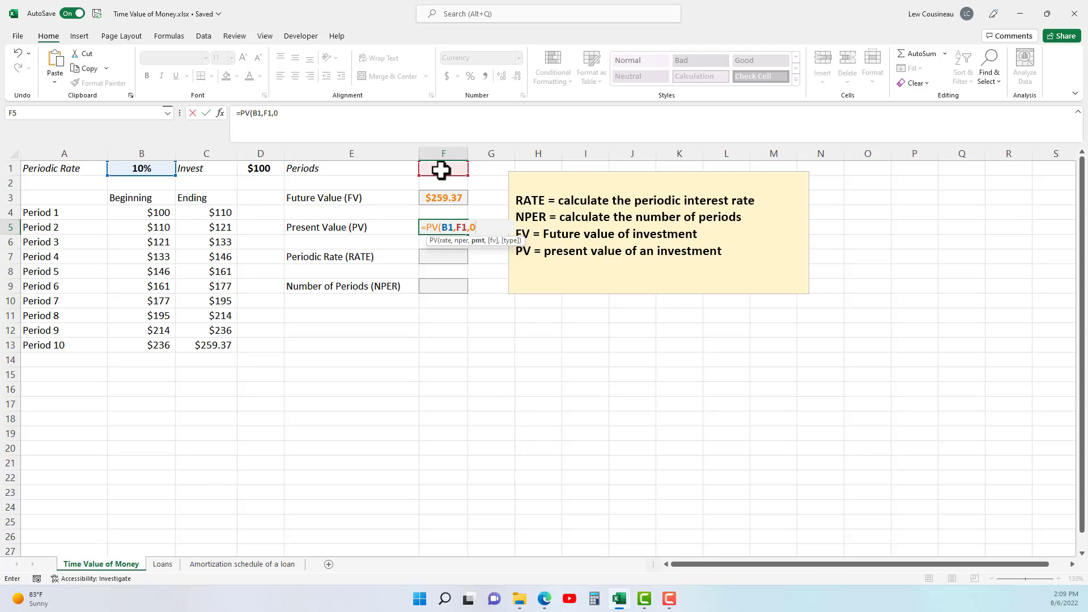
pyautogui.write('0,')
# Complete the F5 formula with the Period 10 ending balance as future value and type 1, giving =PV(B1,F1,0,C13,1).
pyautogui.click(219, 347)
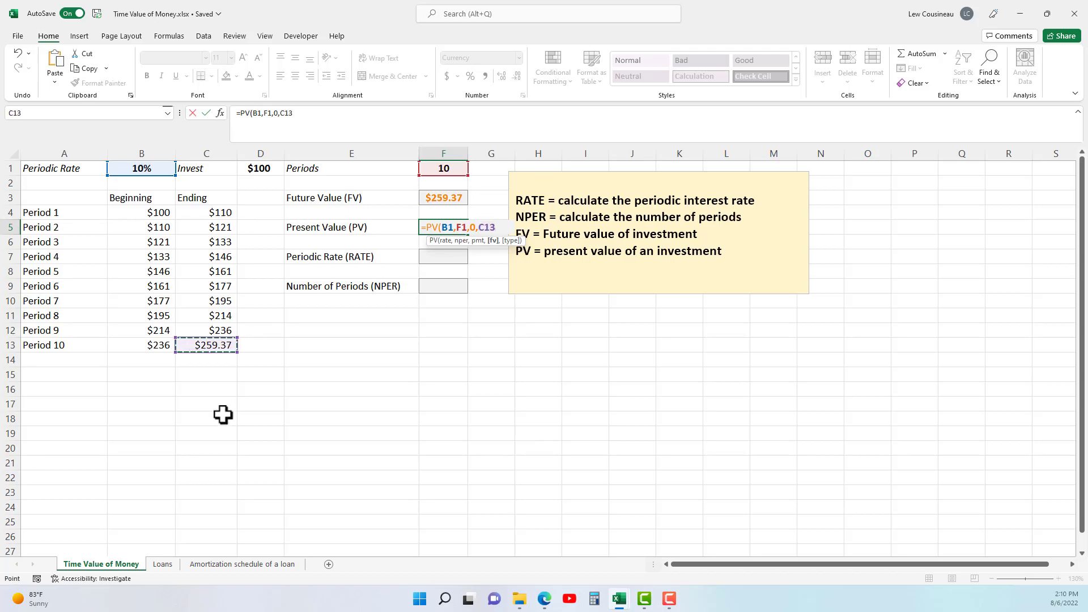
pyautogui.write(',')
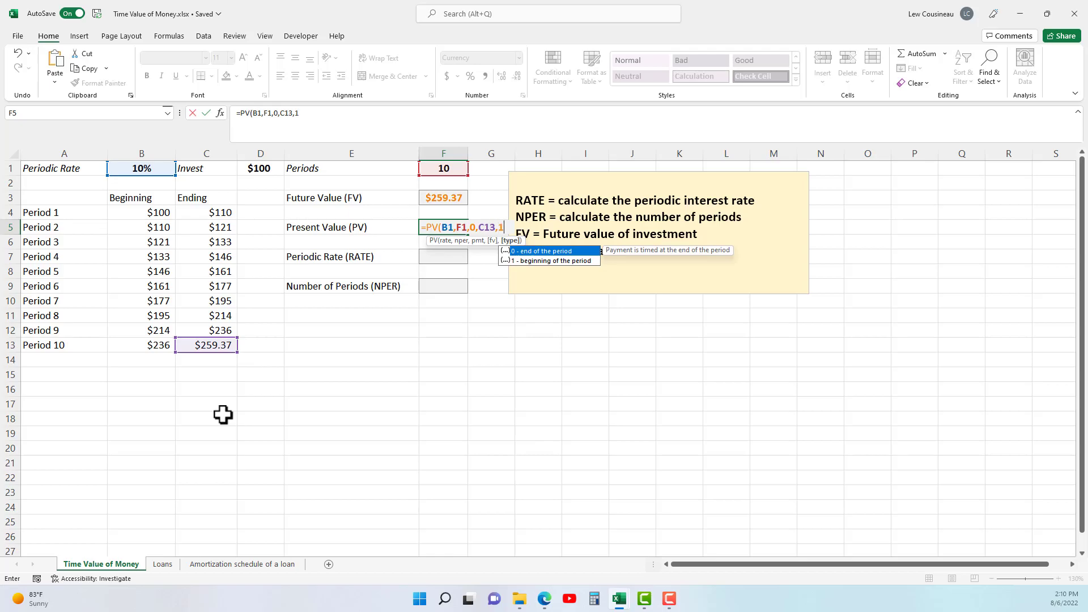
pyautogui.write('1)')
pyautogui.press('Return')
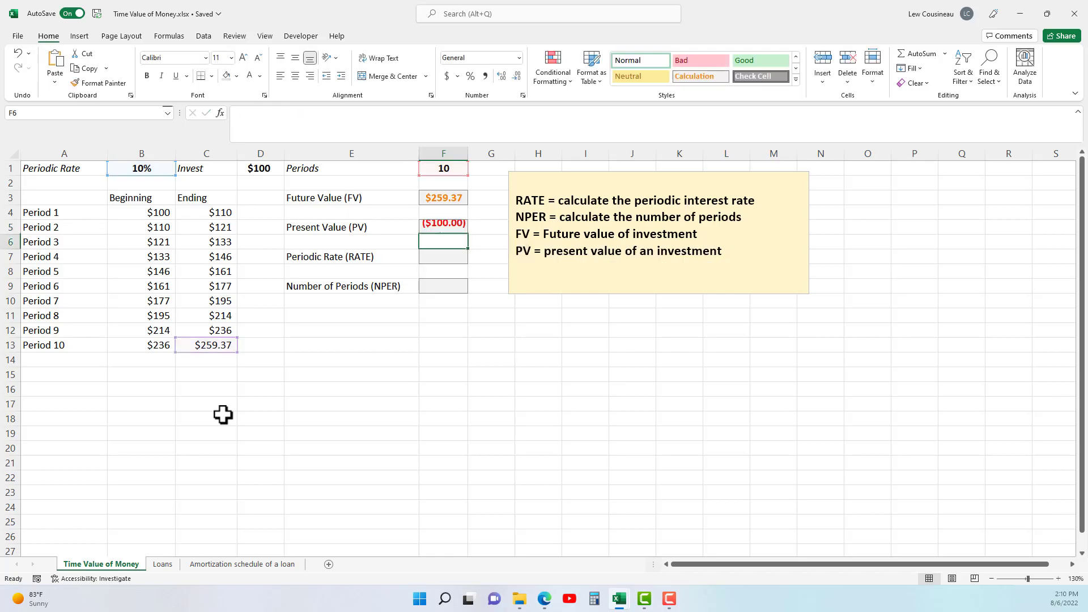
# Negate C13 in the Present Value formula so it reads =PV(B1,F1,0,-C13,1), and compare the result with the invested amount.
pyautogui.click(455, 225)
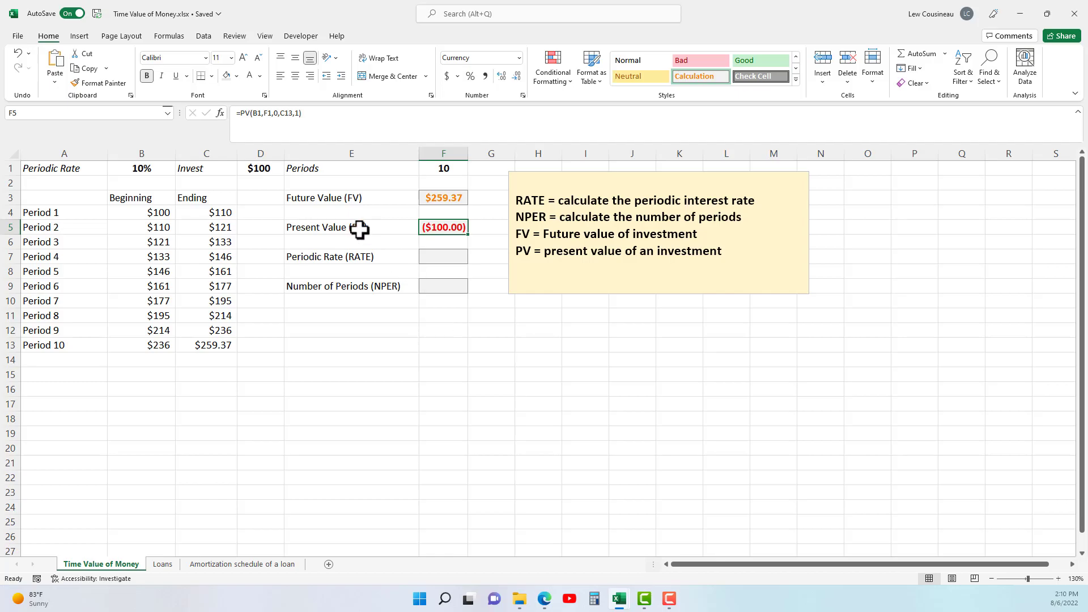
pyautogui.doubleClick(441, 228)
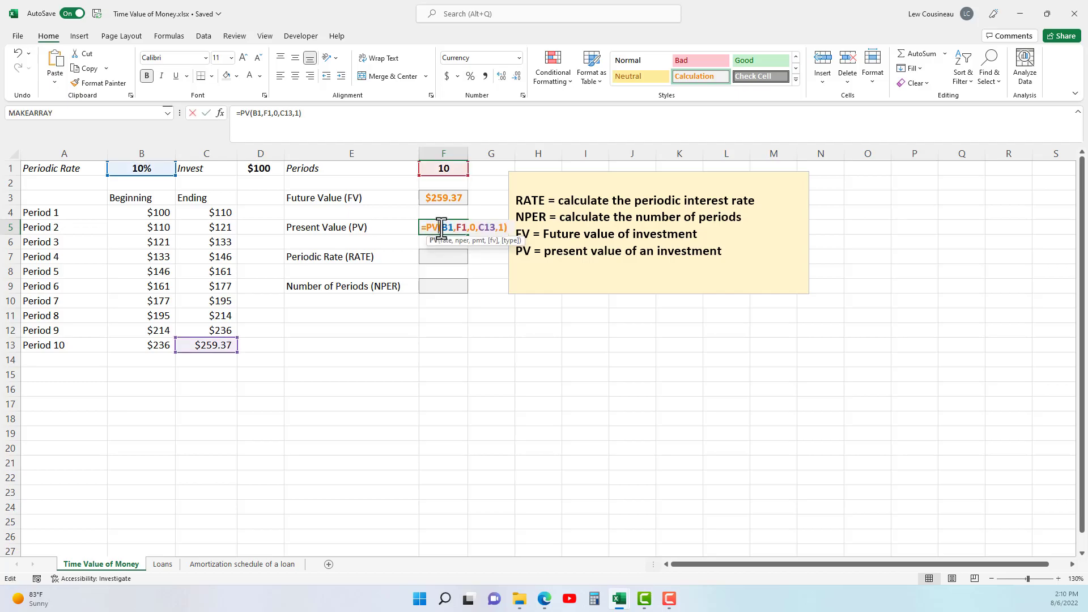
pyautogui.click(476, 228)
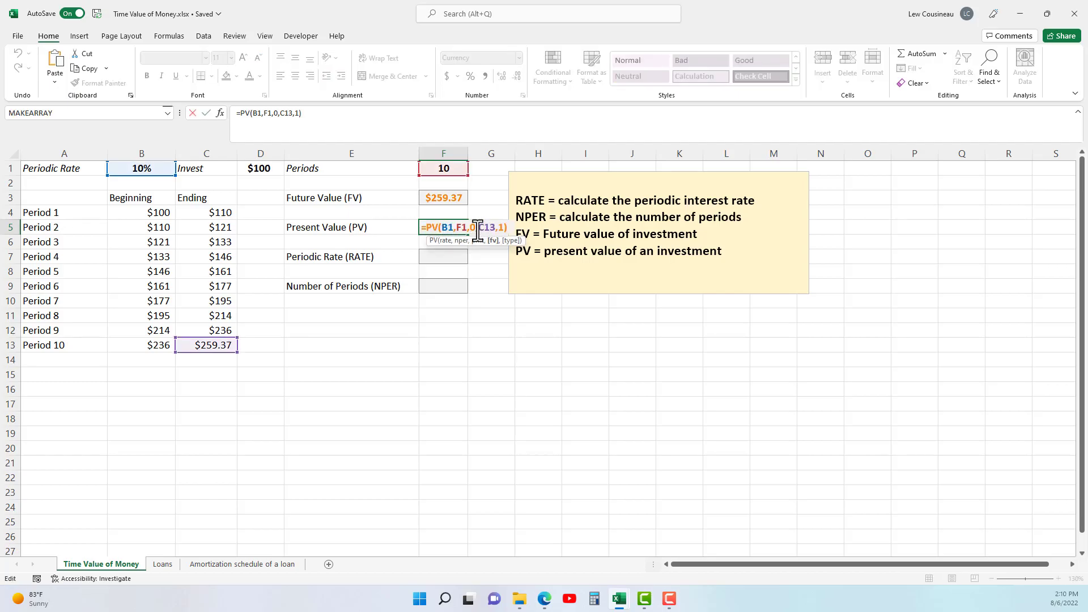
pyautogui.write('-')
pyautogui.press('Return')
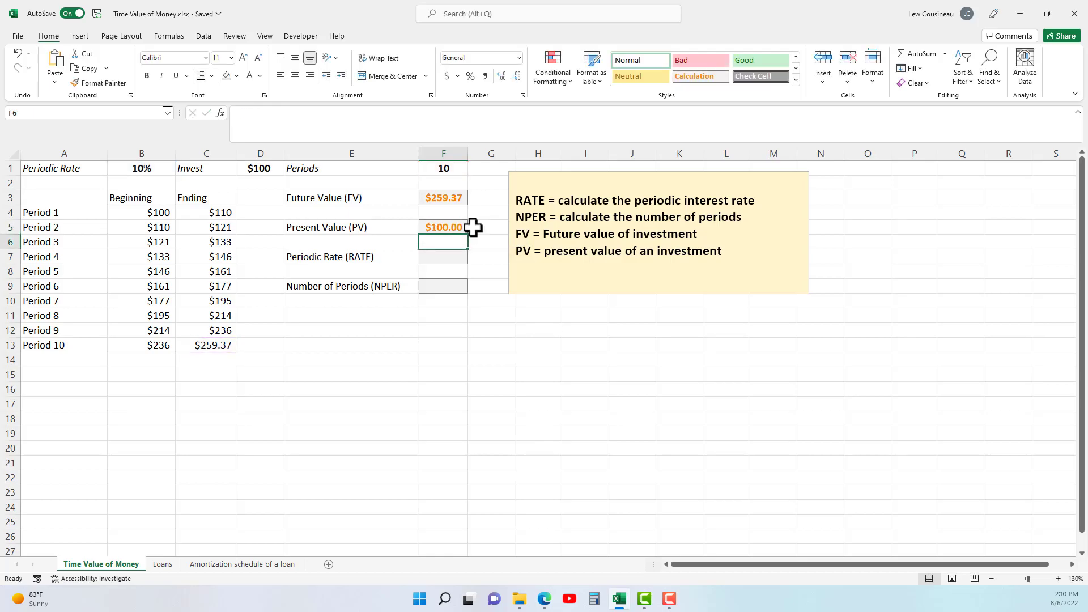
pyautogui.click(458, 227)
pyautogui.click(274, 171)
pyautogui.click(433, 224)
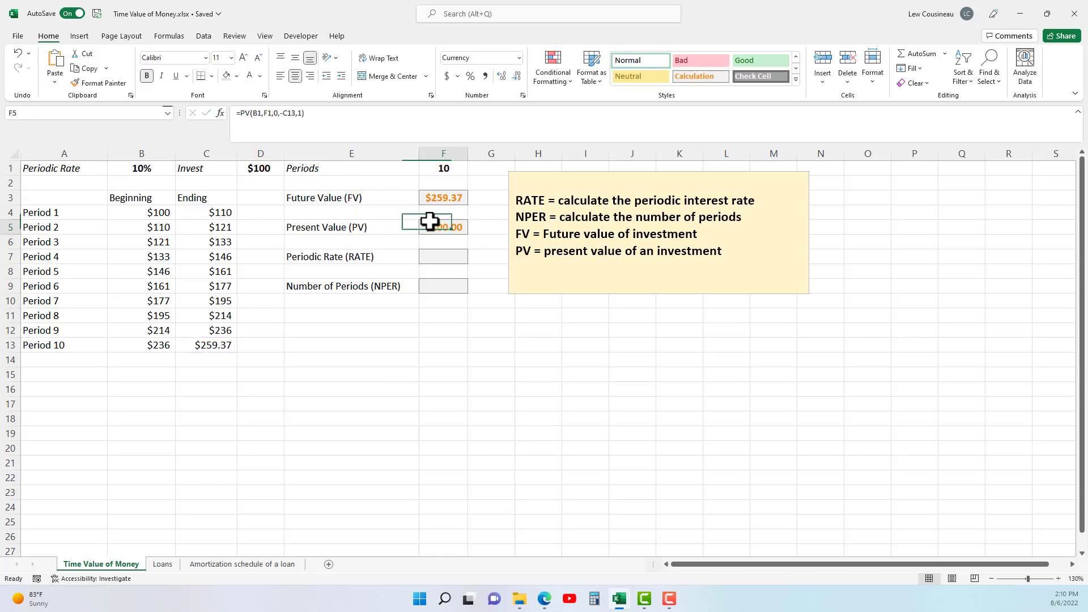
pyautogui.click(288, 170)
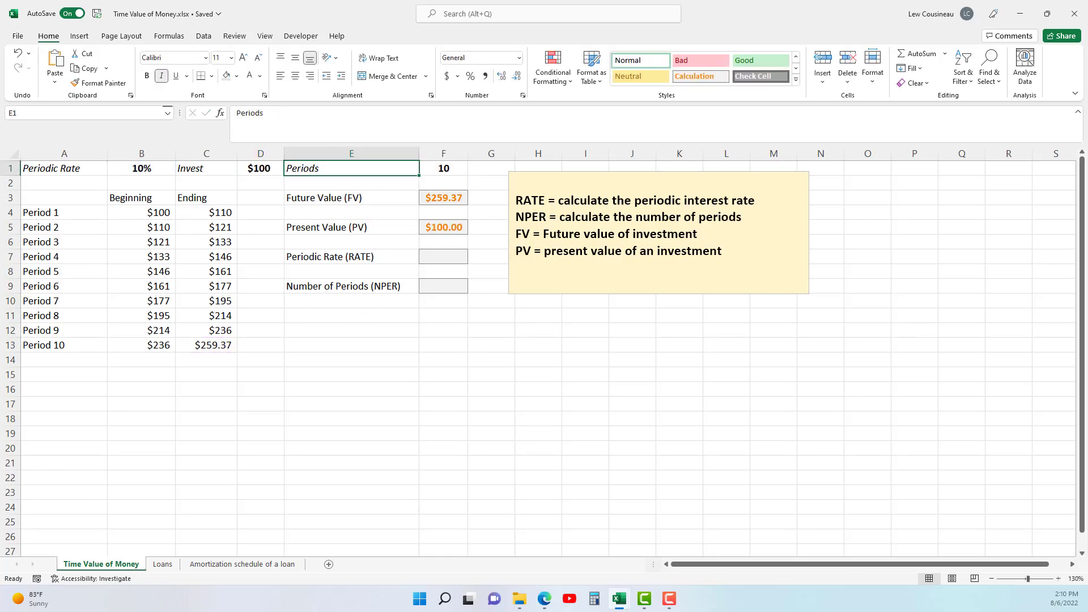
# Start a RATE formula in the Periodic Rate cell F7 with F1 as number of periods and 0 as payment.
pyautogui.click(323, 255)
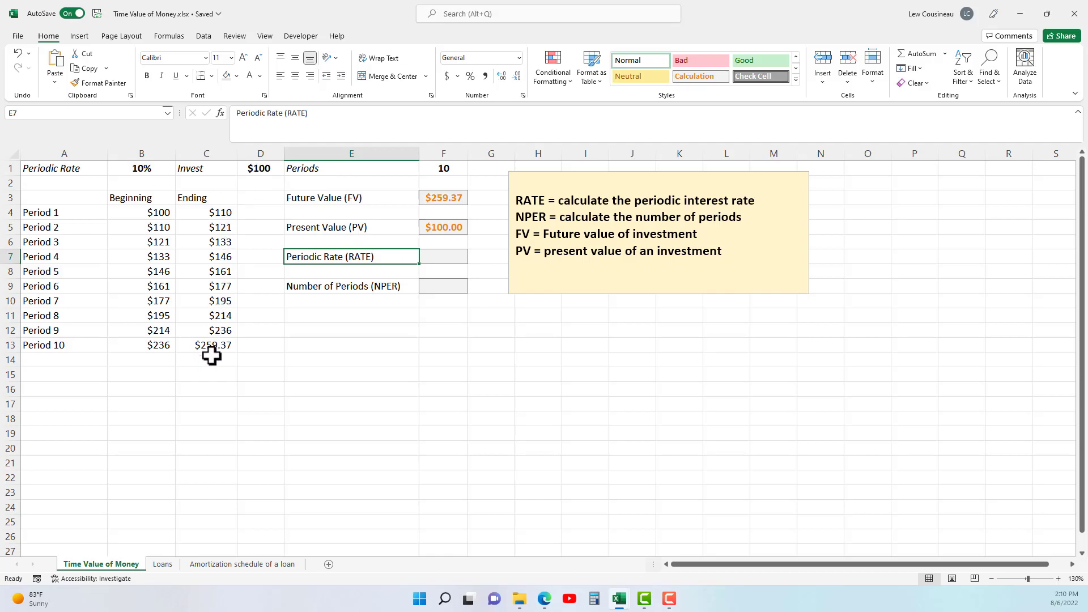
pyautogui.click(445, 253)
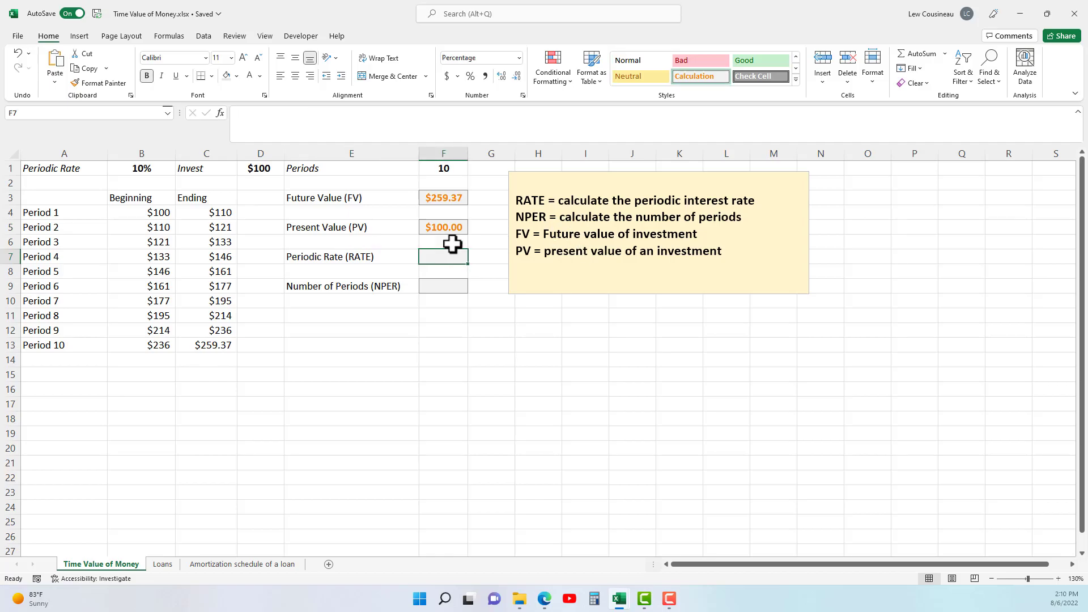
pyautogui.write('=Ragte')
pyautogui.press('BackSpace')
pyautogui.press('BackSpace')
pyautogui.write('te9')
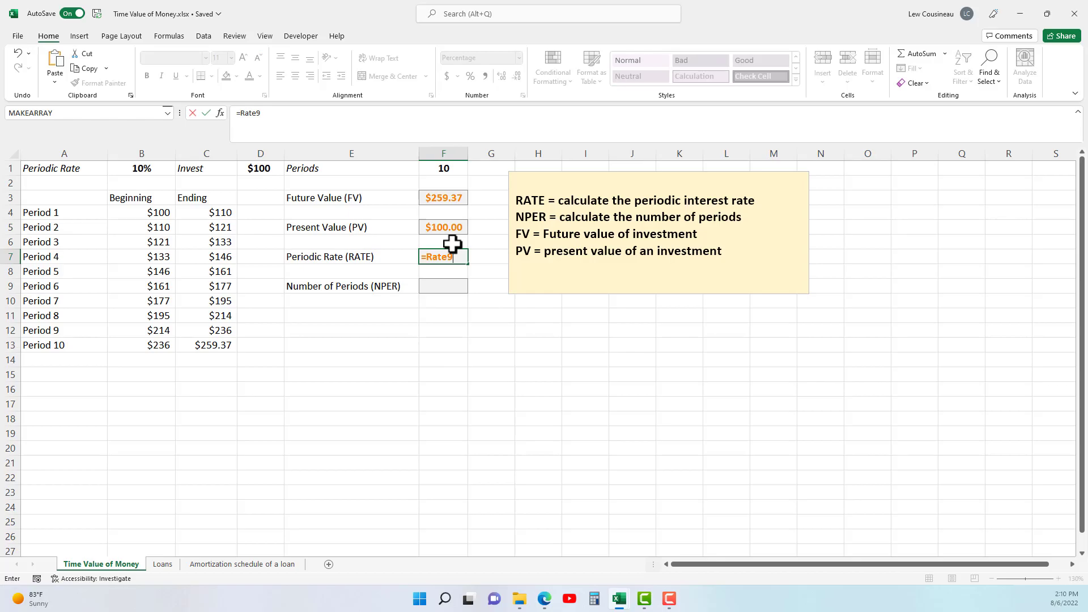
pyautogui.press('BackSpace')
pyautogui.write('(')
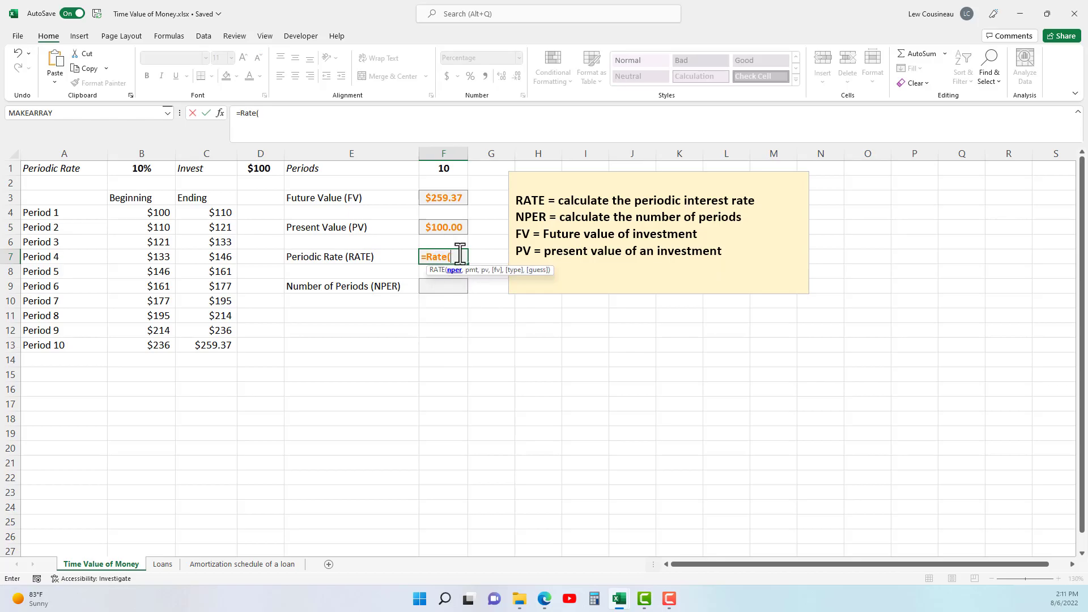
pyautogui.click(457, 170)
pyautogui.write(',')
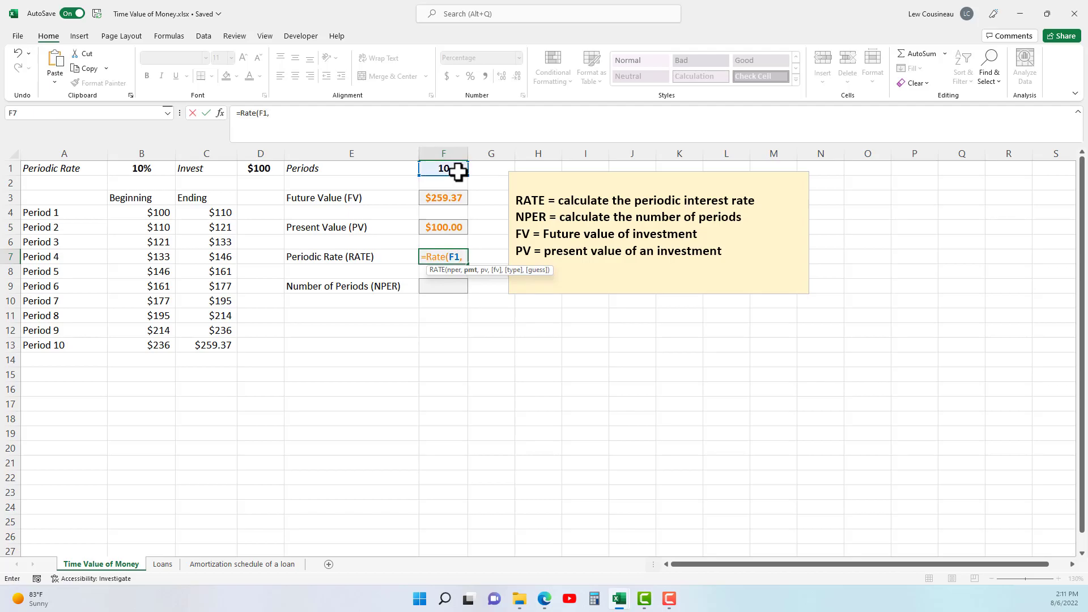
pyautogui.write('0,')
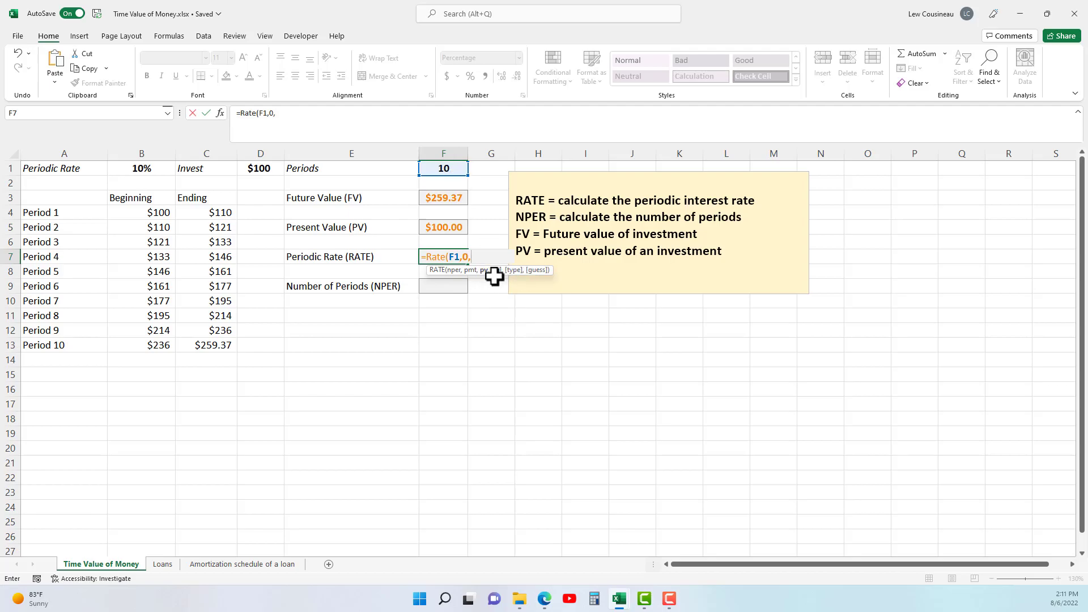
# Complete the F7 formula with the negated investment, the Period 10 ending balance and type 1, giving =RATE(F1,0,-D1,C13,1).
pyautogui.click(263, 168)
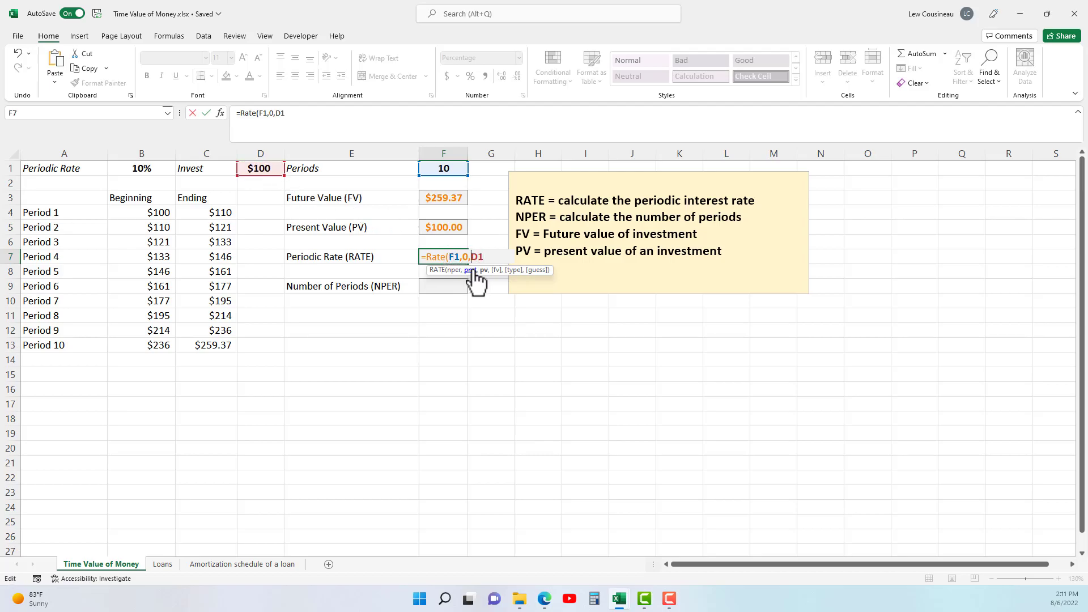
pyautogui.write('-D1,')
pyautogui.click(214, 345)
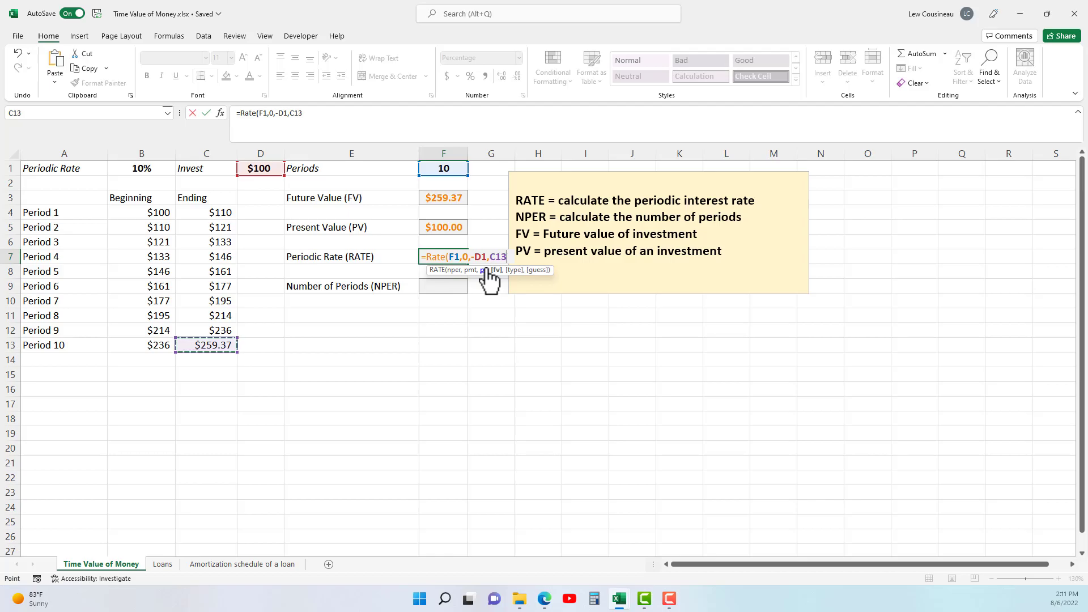
pyautogui.write(',1')
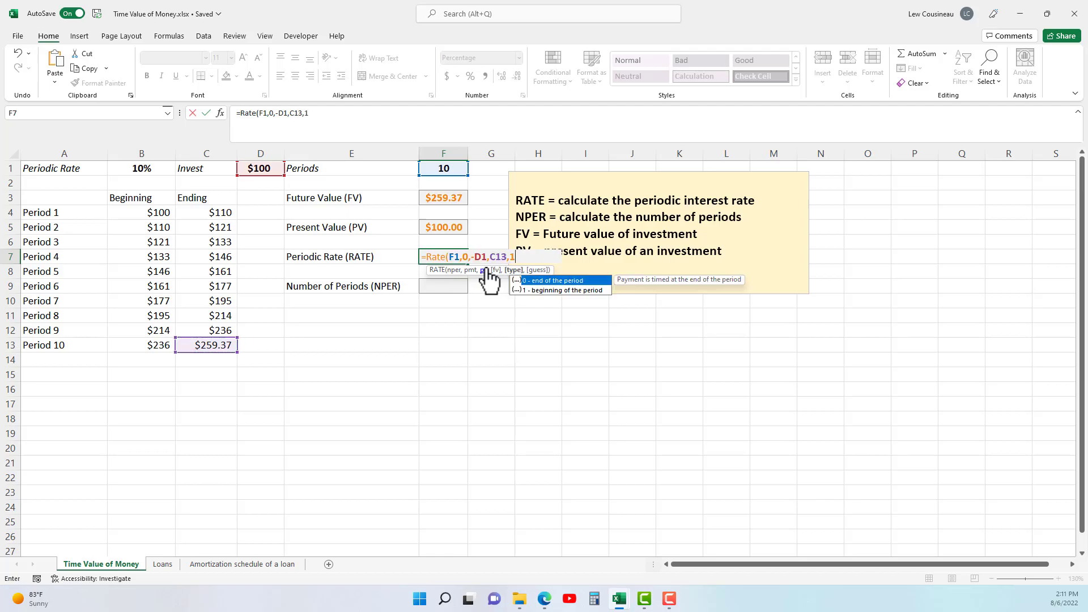
pyautogui.write(')')
pyautogui.press('Return')
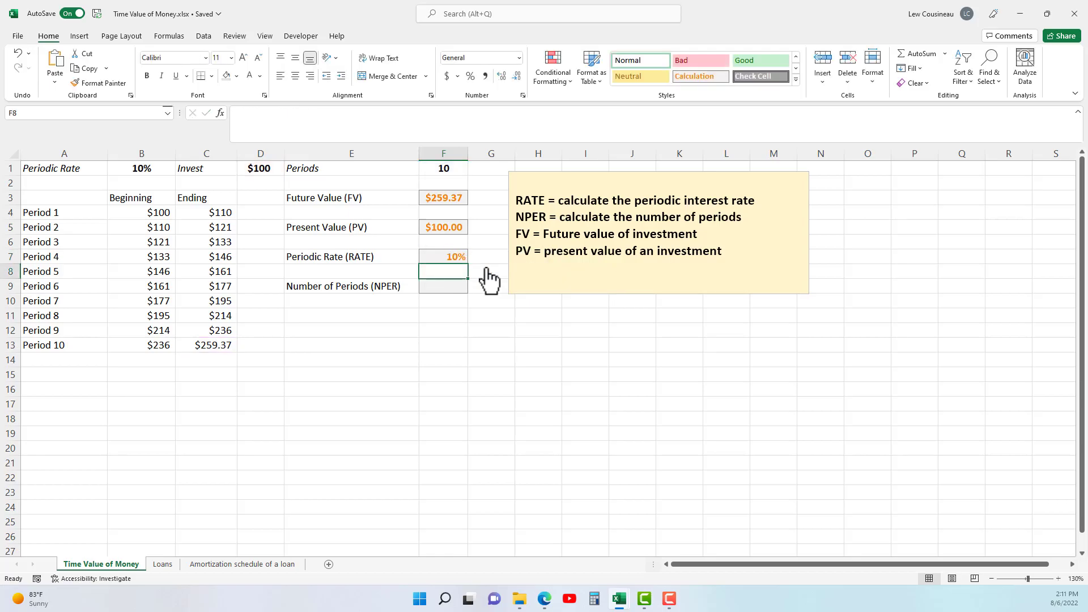
# Compare the calculated Periodic Rate in F7 with the rate in B1, and select the Number of Periods (NPER) label.
pyautogui.click(460, 258)
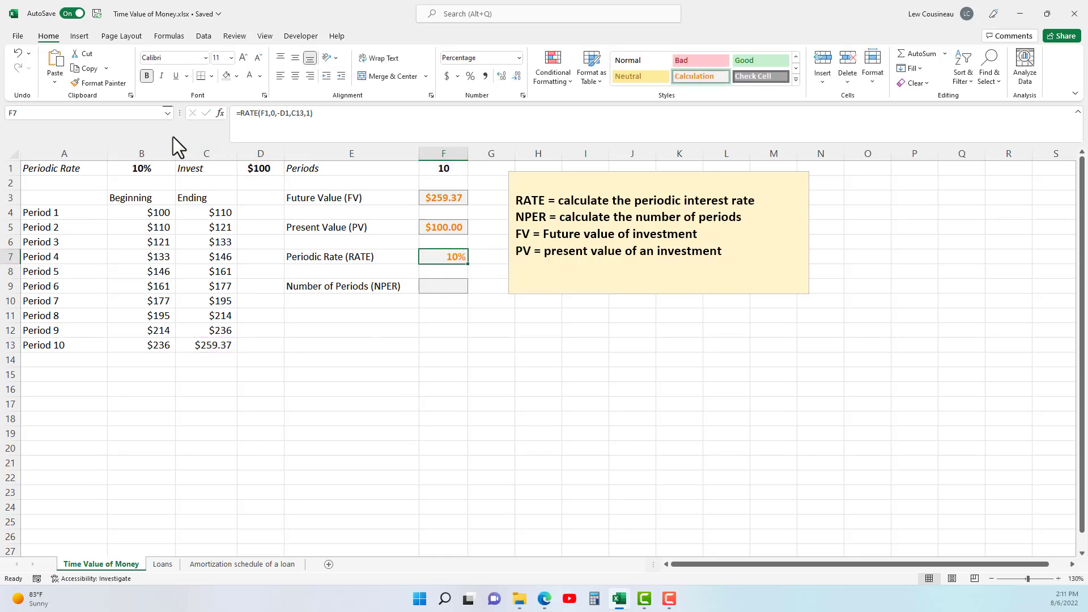
pyautogui.click(140, 168)
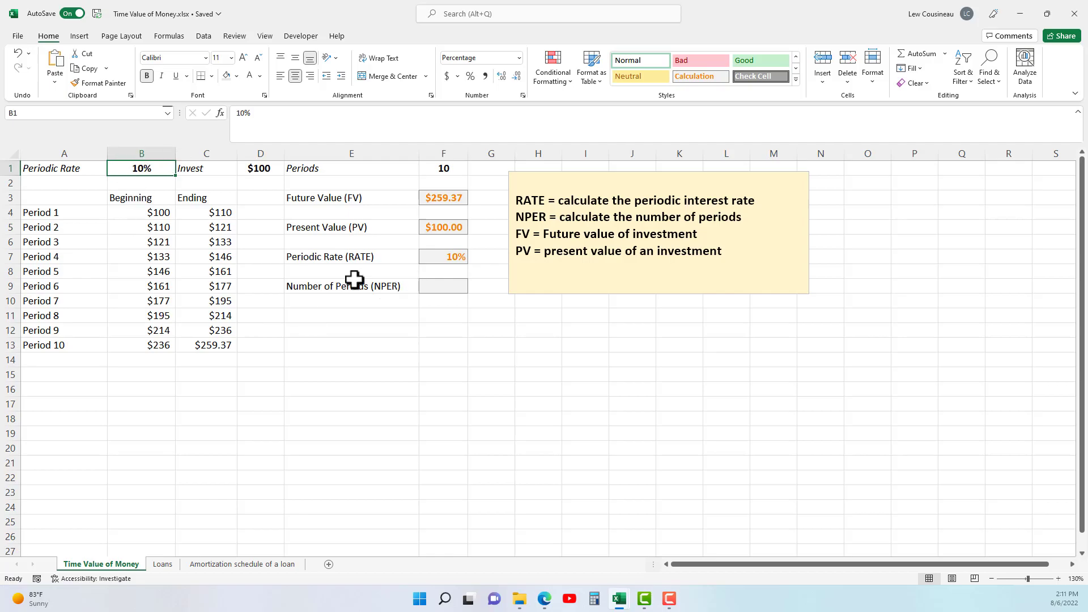
pyautogui.click(330, 287)
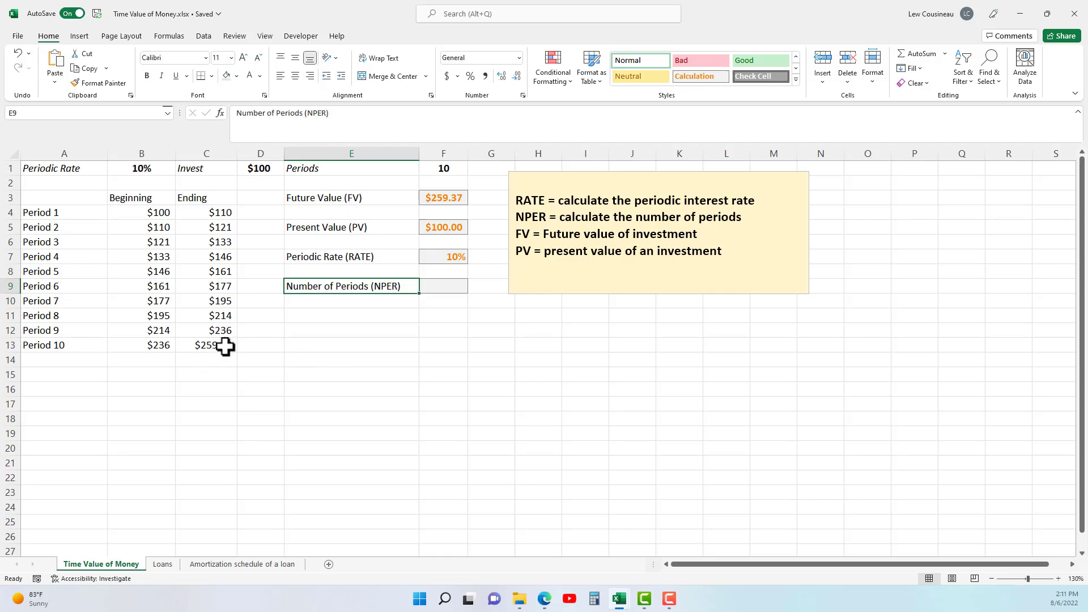
# Start an NPER formula in the Number of Periods cell F9 with B1 as rate and 0 as payment.
pyautogui.click(457, 288)
pyautogui.write('=NPER')
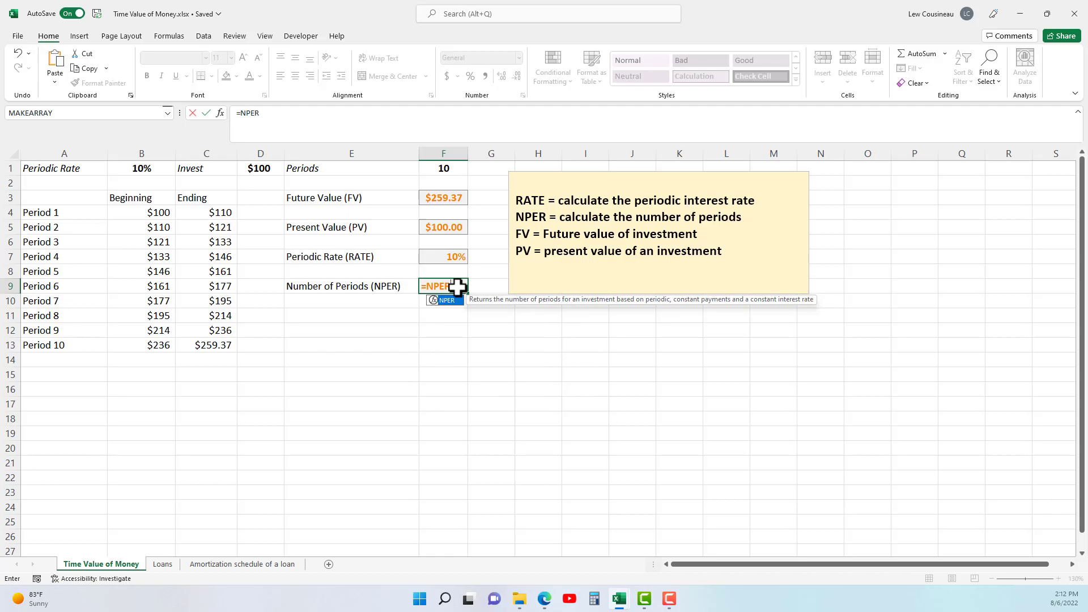
pyautogui.write('(')
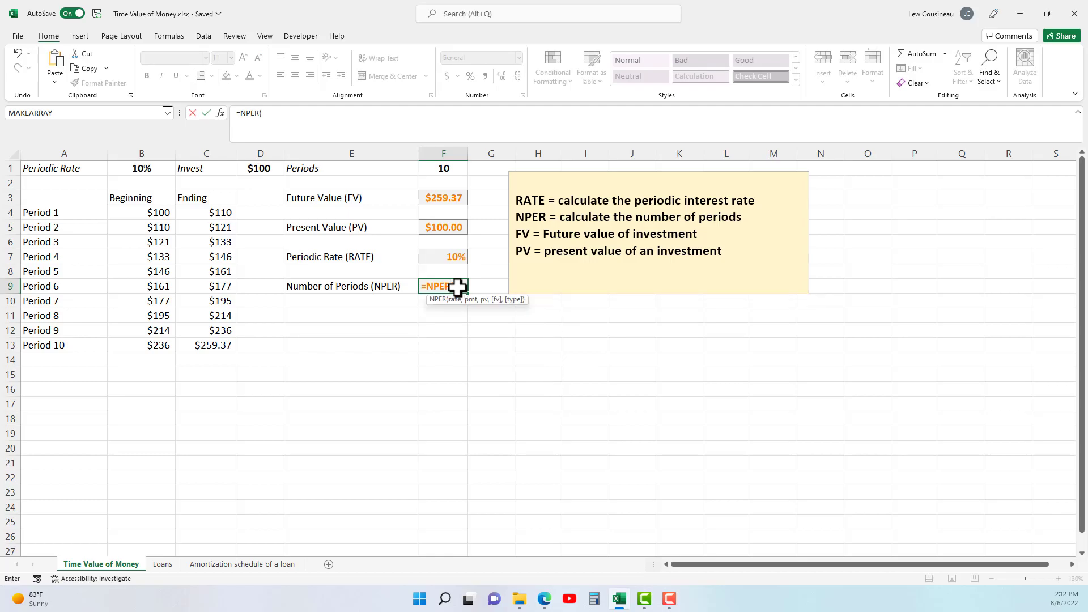
pyautogui.click(140, 169)
pyautogui.write(',')
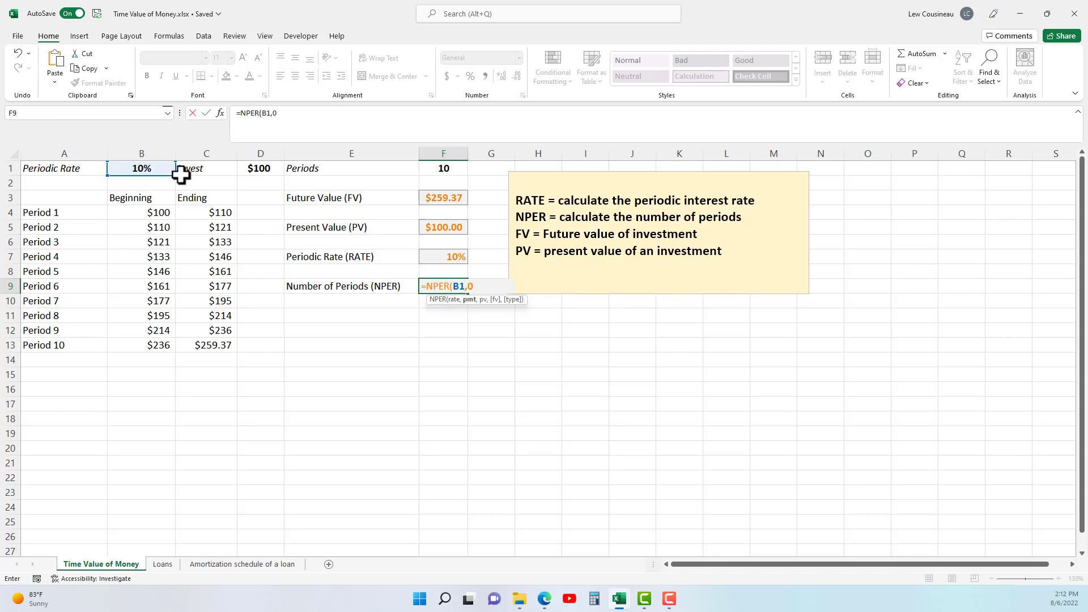
pyautogui.write('0,')
# Complete the F9 formula with the negated investment, the Period 10 ending balance and type 1, giving =NPER(B1,0,-D1,C13,1).
pyautogui.click(262, 169)
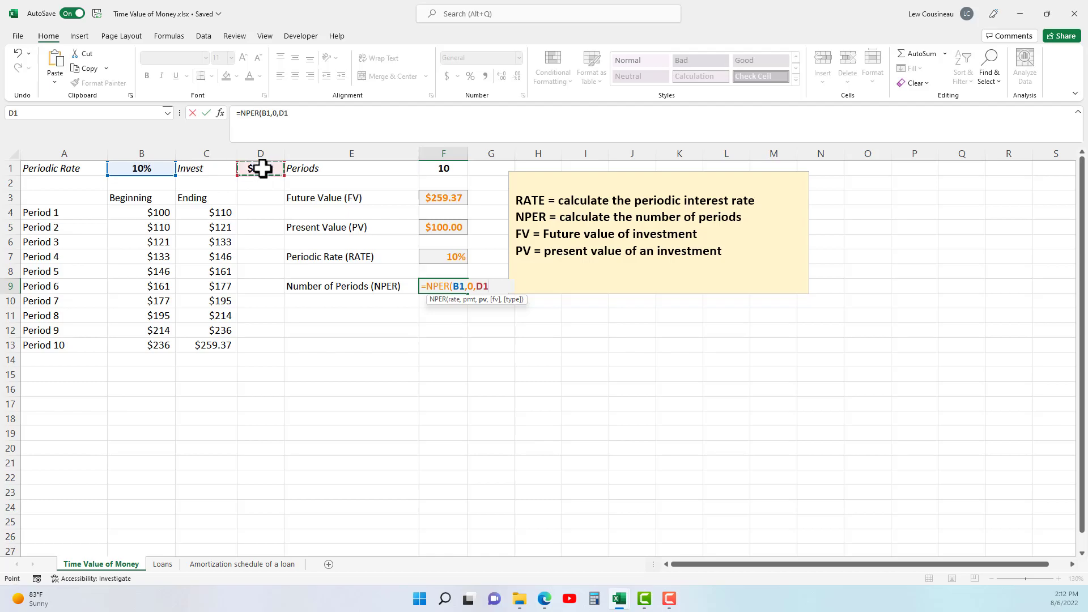
pyautogui.click(478, 285)
pyautogui.write('-D1')
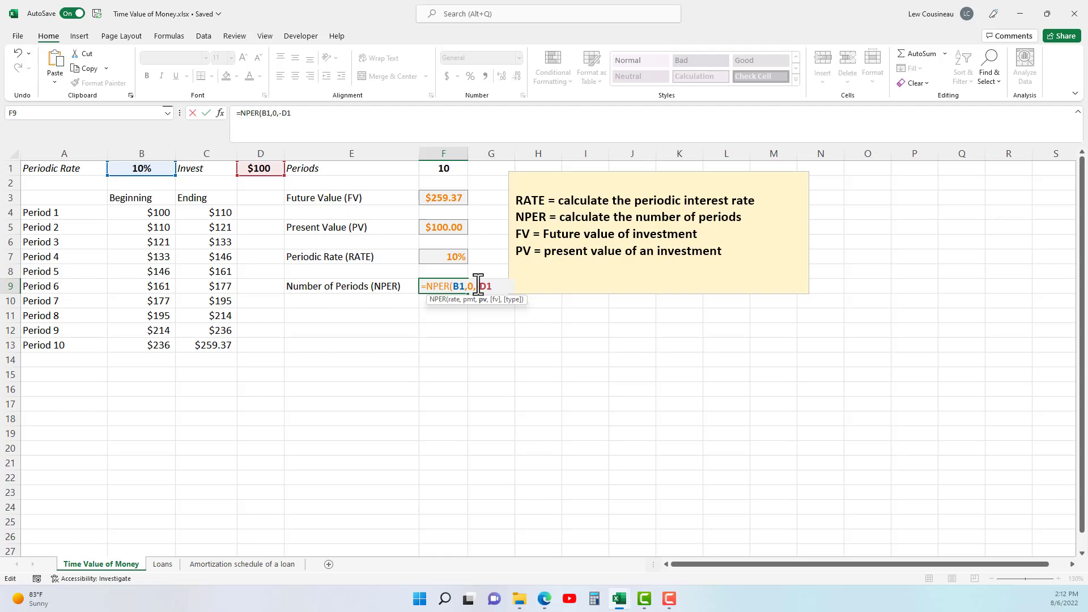
pyautogui.write(',')
pyautogui.click(190, 340)
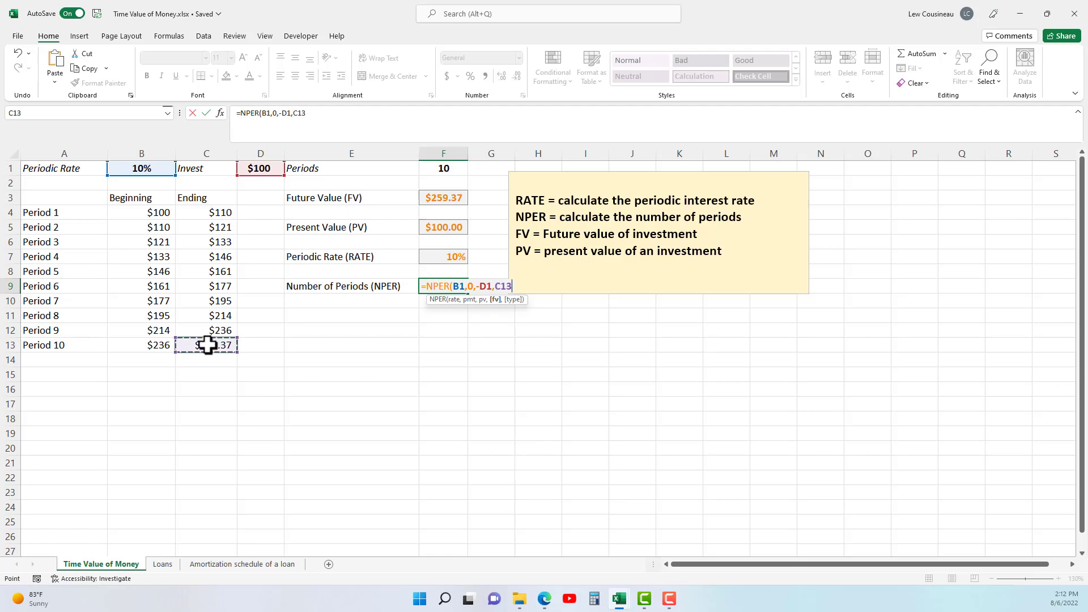
pyautogui.write(',1')
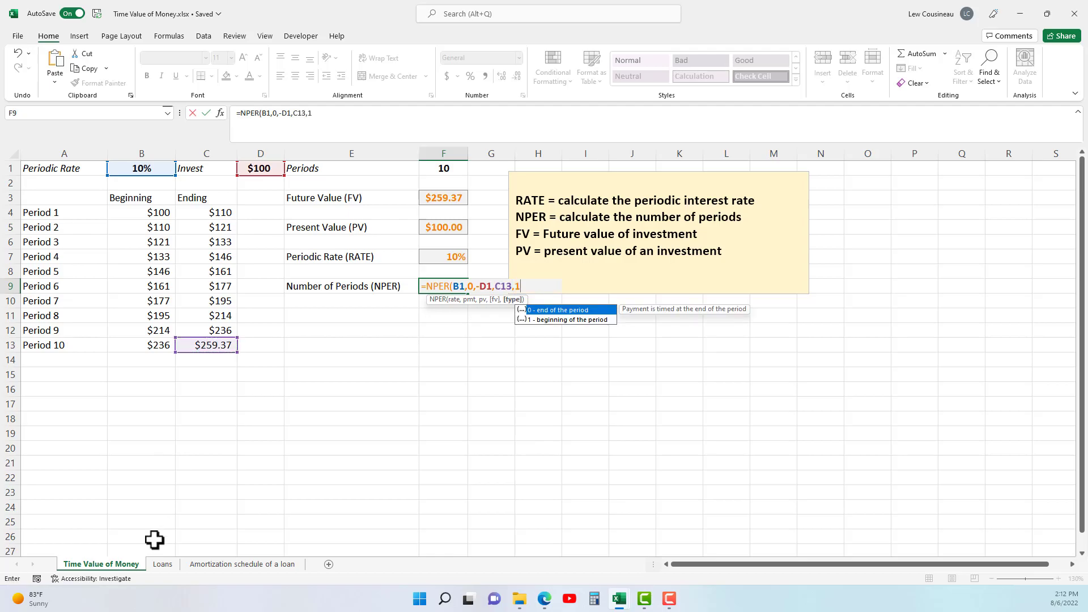
pyautogui.write(')')
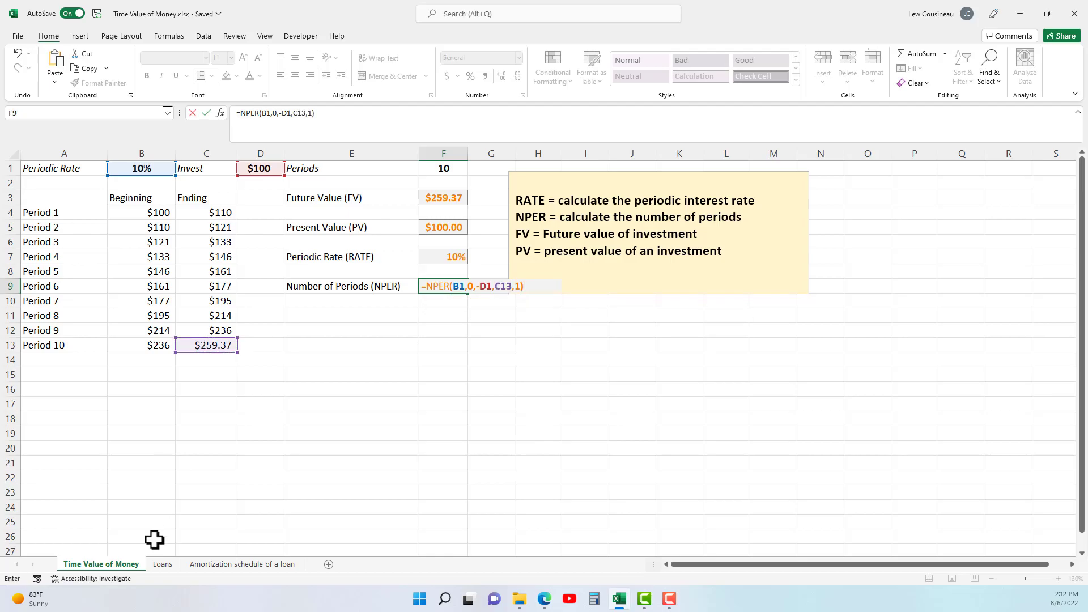
pyautogui.press('Return')
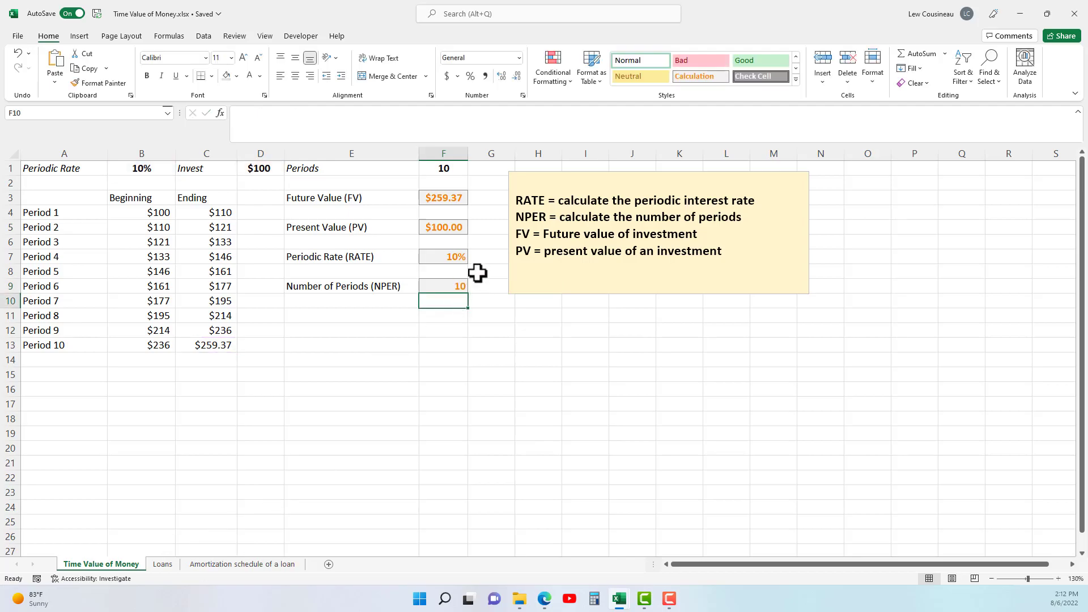
# Review the NPER result in F9 against the invested amount, the Period 10 ending balance and the periodic rate.
pyautogui.click(451, 284)
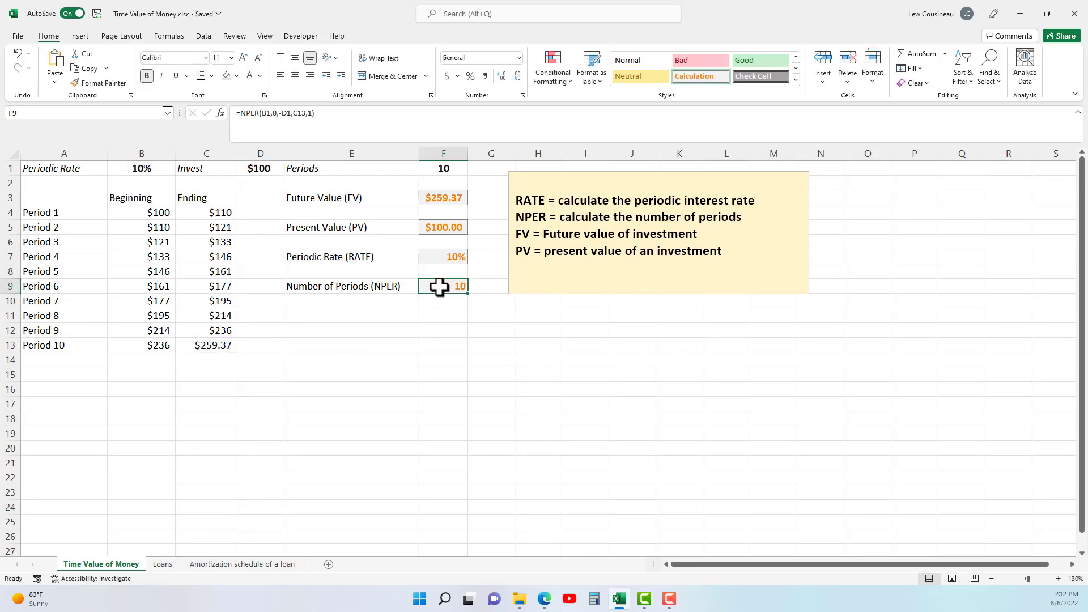
pyautogui.click(253, 174)
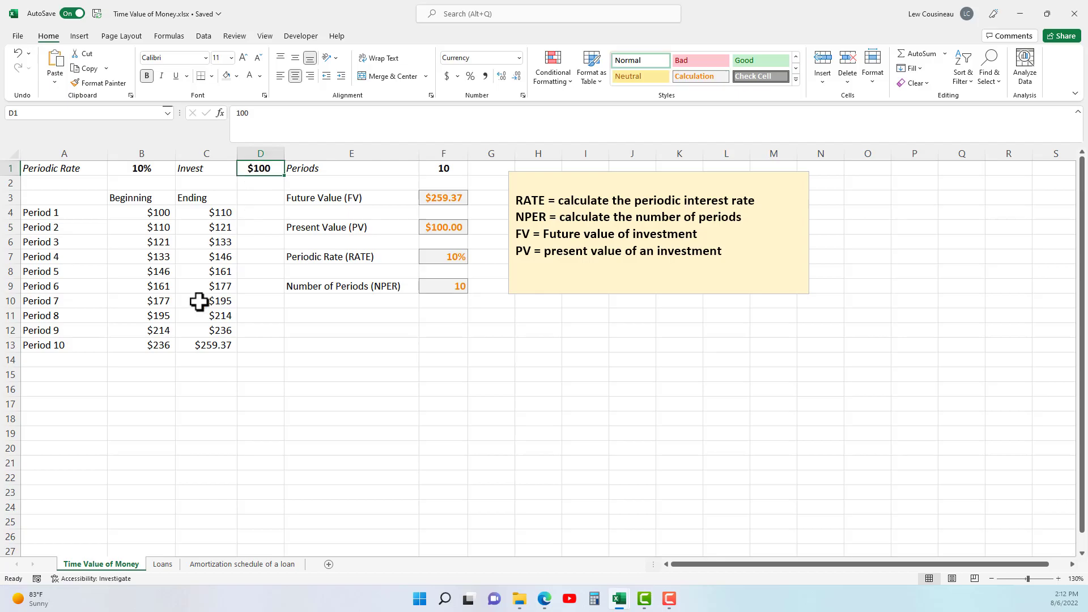
pyautogui.click(204, 315)
pyautogui.click(209, 345)
pyautogui.click(149, 166)
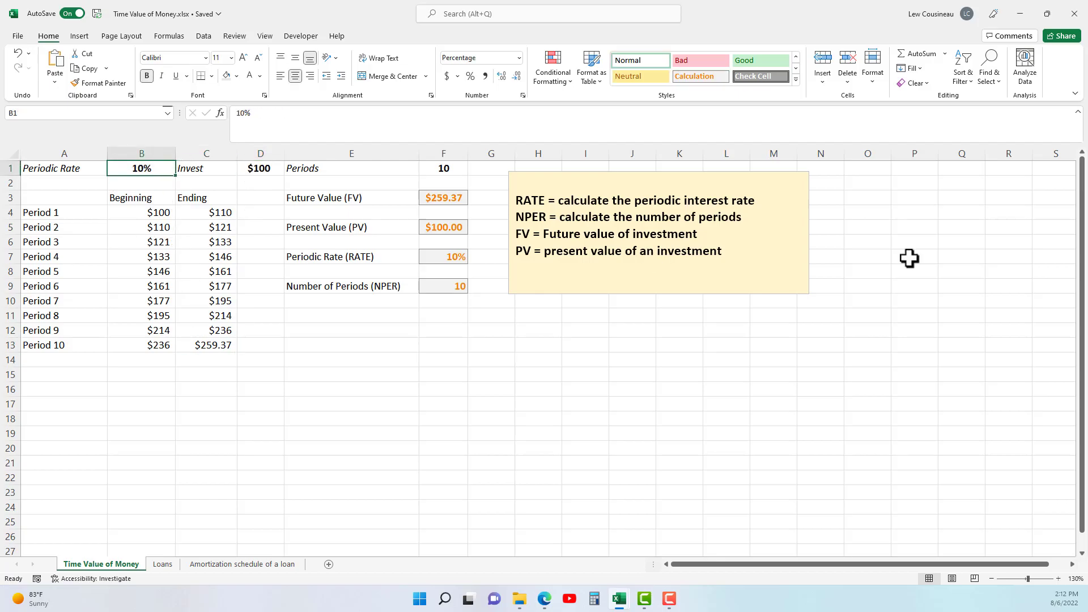
pyautogui.click(355, 198)
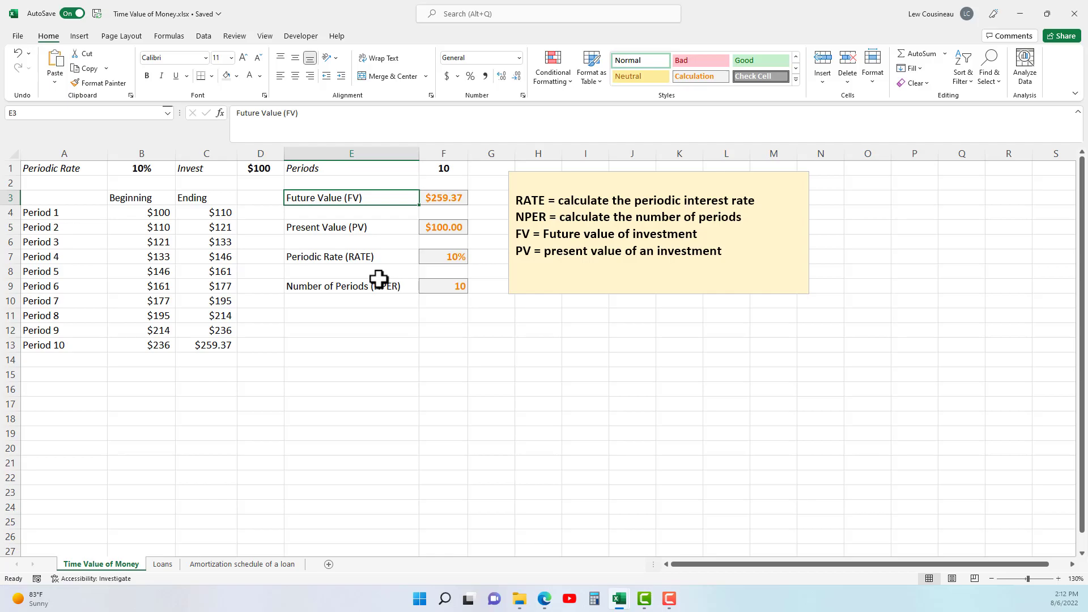
# Switch to the Loans worksheet and enlarge it to 120% zoom.
pyautogui.click(167, 564)
pyautogui.click(372, 386)
pyautogui.click(195, 326)
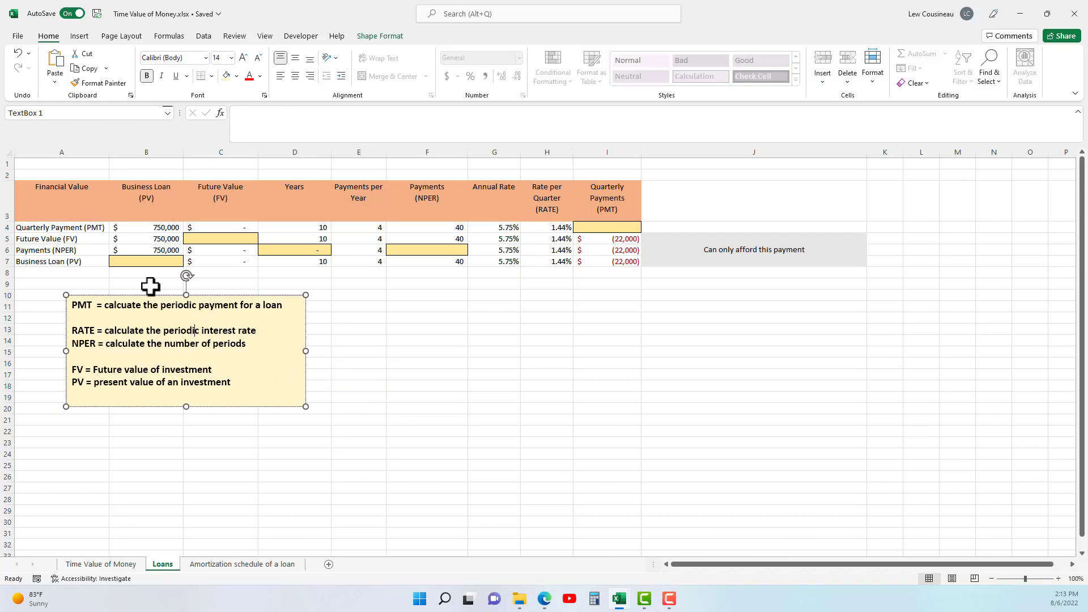
pyautogui.click(1059, 578)
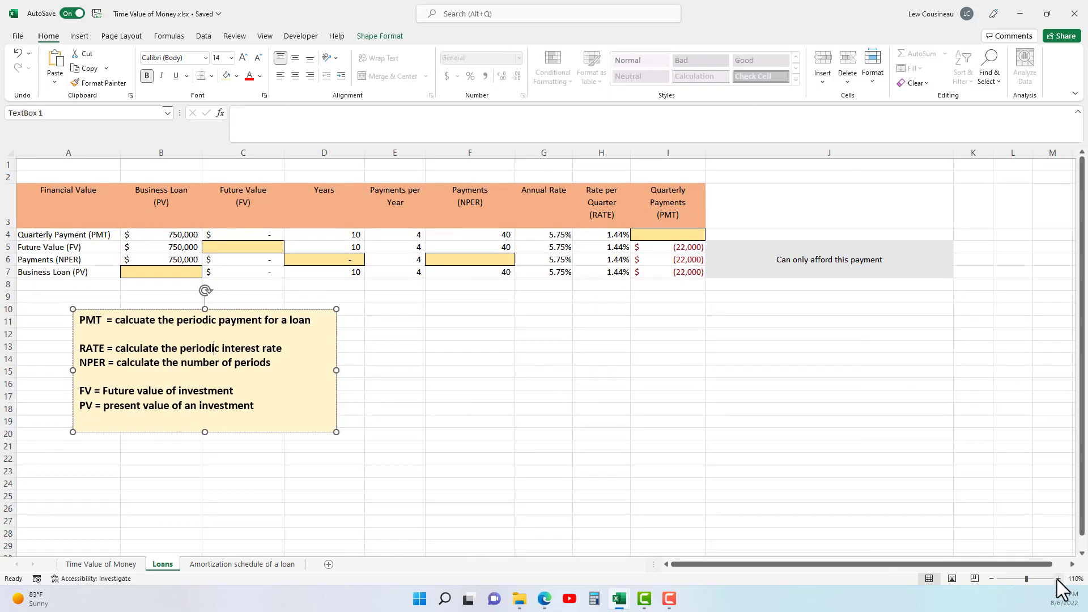
pyautogui.click(1058, 579)
# Examine the loan amount, future value, years and payments per year in the Quarterly Payment (PMT) row.
pyautogui.moveTo(68, 243); pyautogui.dragTo(191, 244)
pyautogui.click(192, 244)
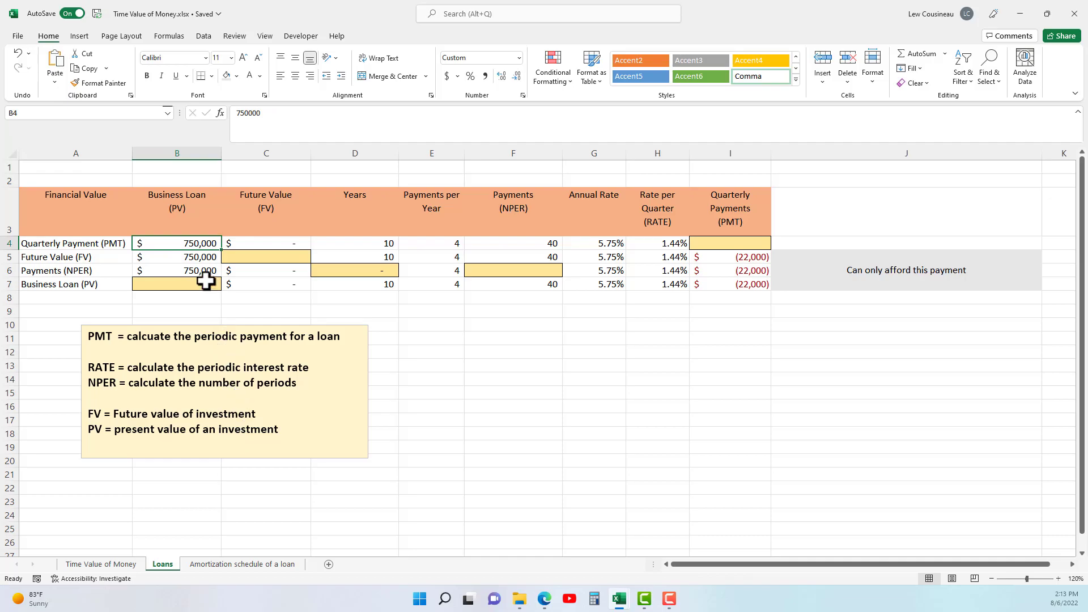
pyautogui.click(264, 241)
pyautogui.click(182, 243)
pyautogui.click(292, 238)
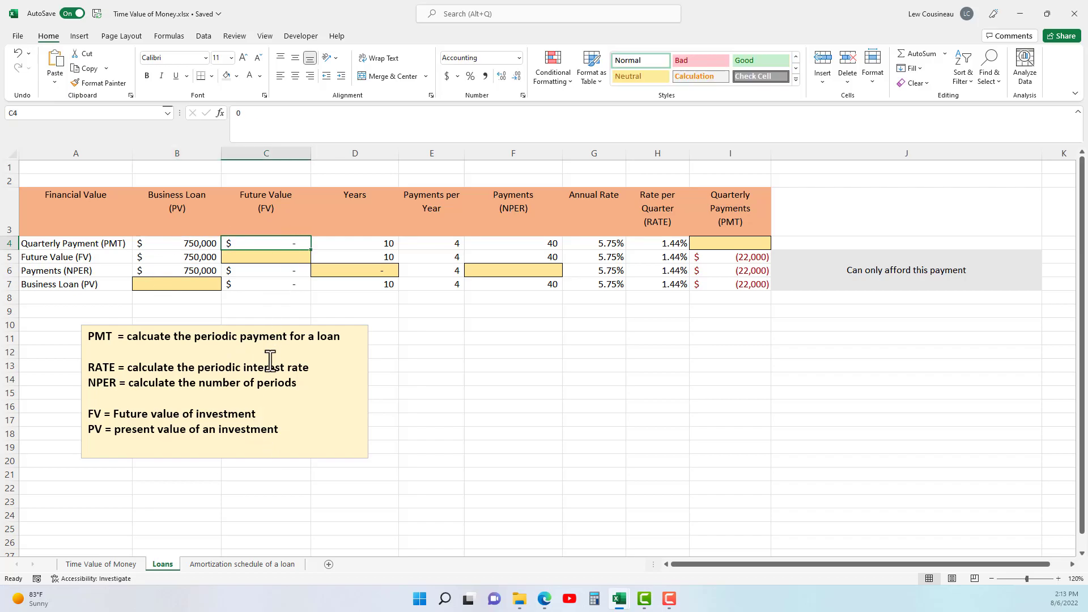
pyautogui.click(375, 243)
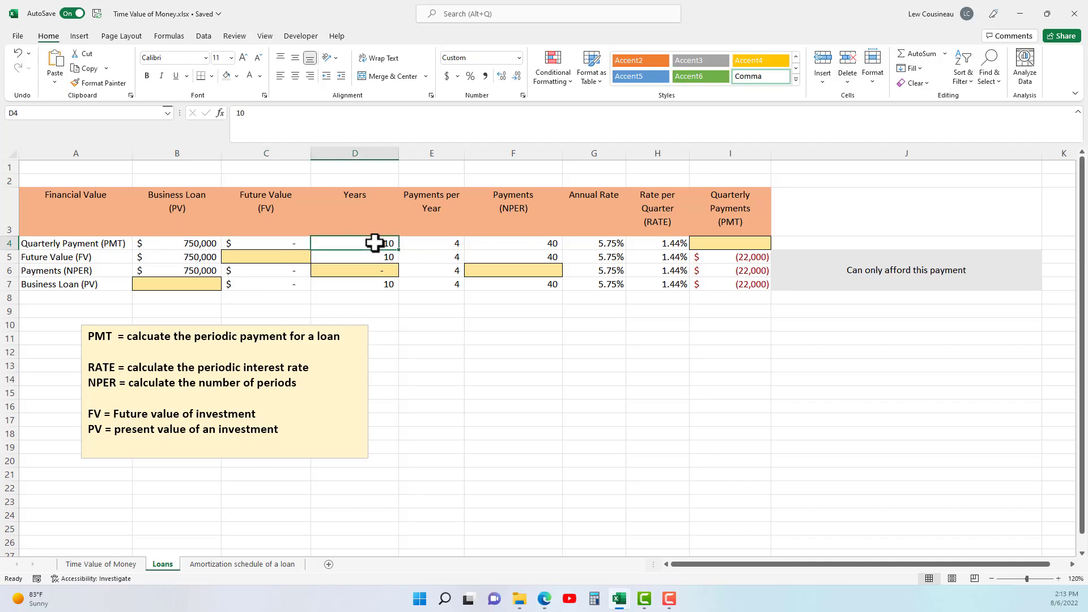
pyautogui.click(423, 241)
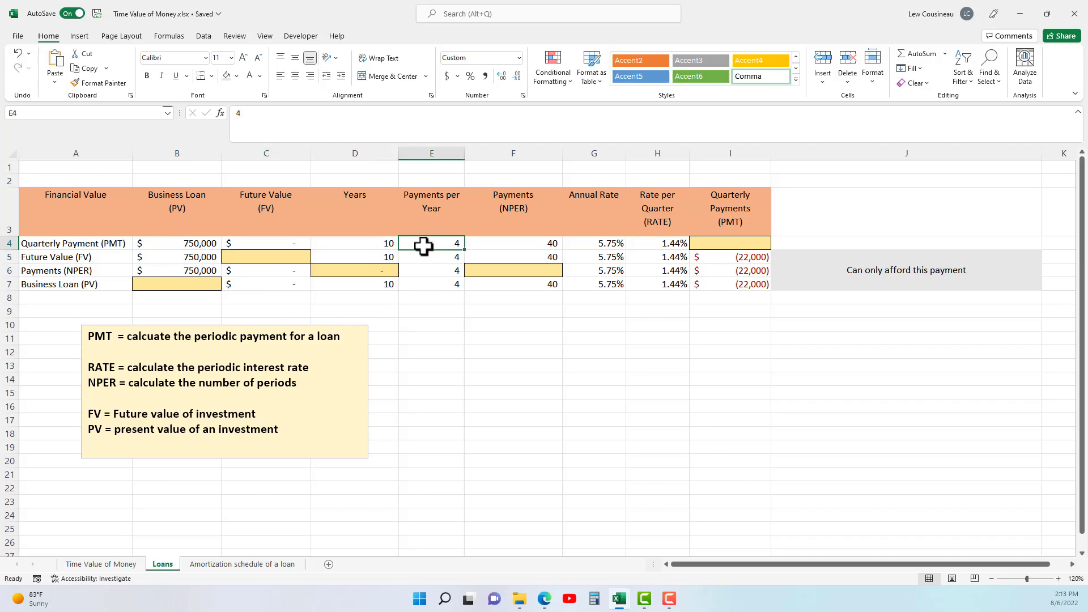
pyautogui.moveTo(389, 246); pyautogui.dragTo(416, 246)
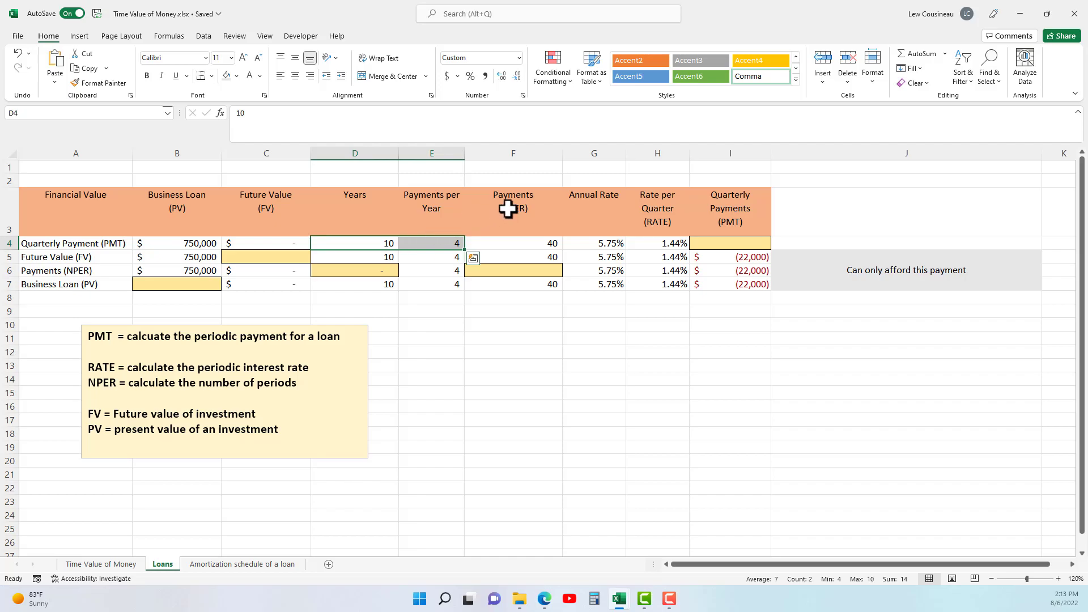
# Replace the fixed number of payments in F4 with the formula =D4*E4, years times payments per year.
pyautogui.doubleClick(513, 244)
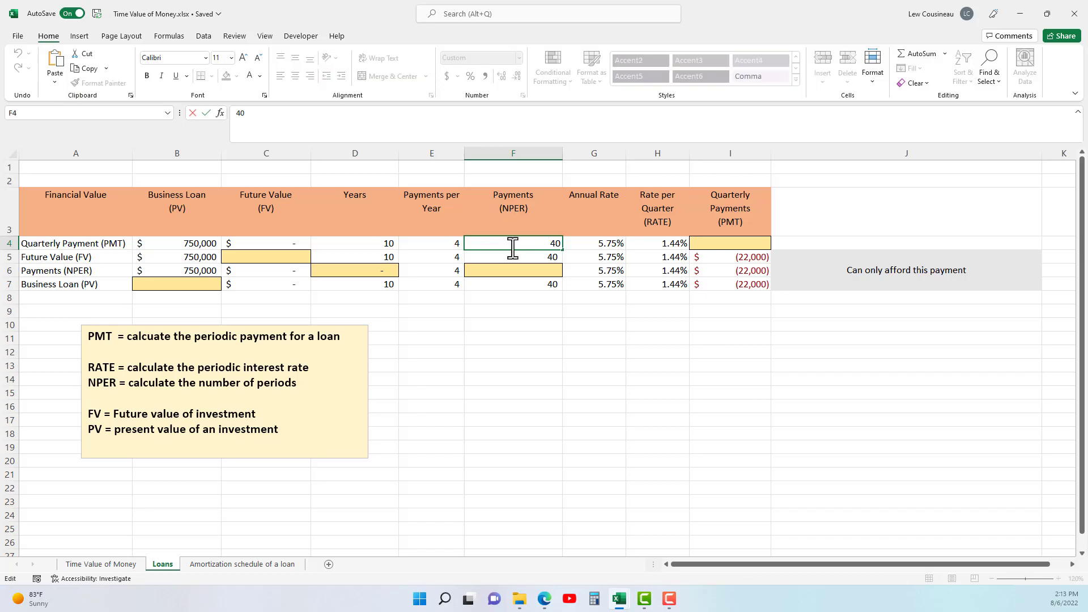
pyautogui.doubleClick(512, 247)
pyautogui.write('=')
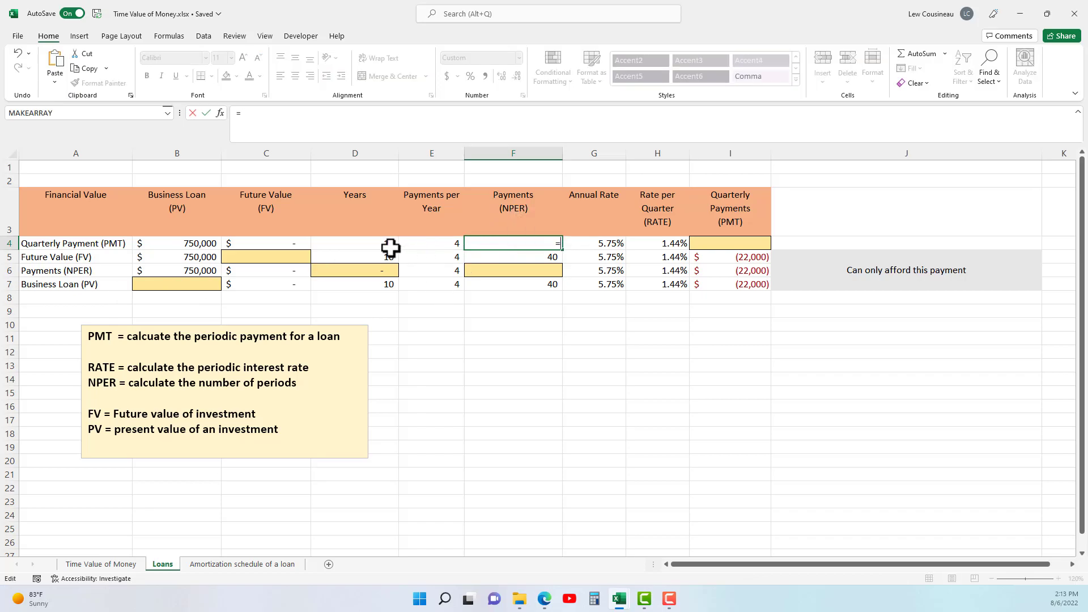
pyautogui.click(389, 248)
pyautogui.write('*')
pyautogui.click(453, 246)
pyautogui.press('Return')
pyautogui.click(518, 240)
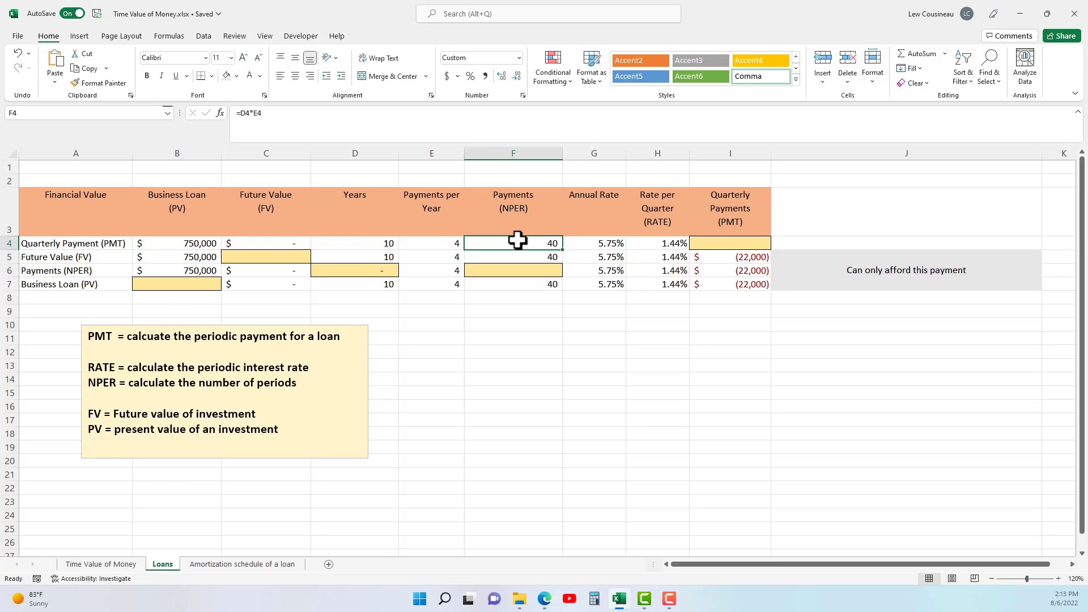
# Inspect the annual rate in G4 and the formula behind the rate per quarter in H4.
pyautogui.click(611, 247)
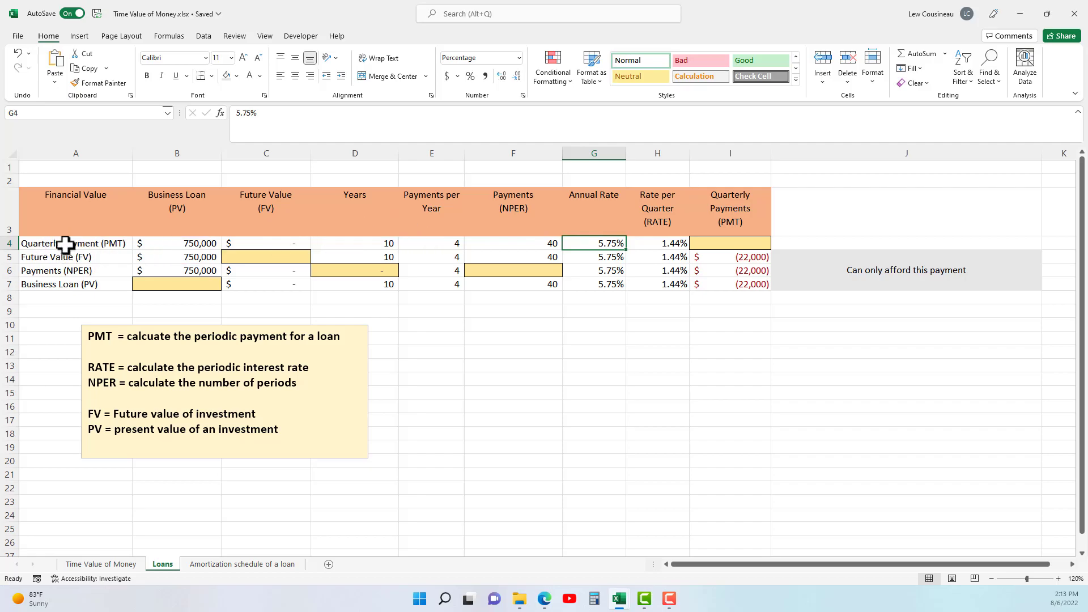
pyautogui.doubleClick(672, 250)
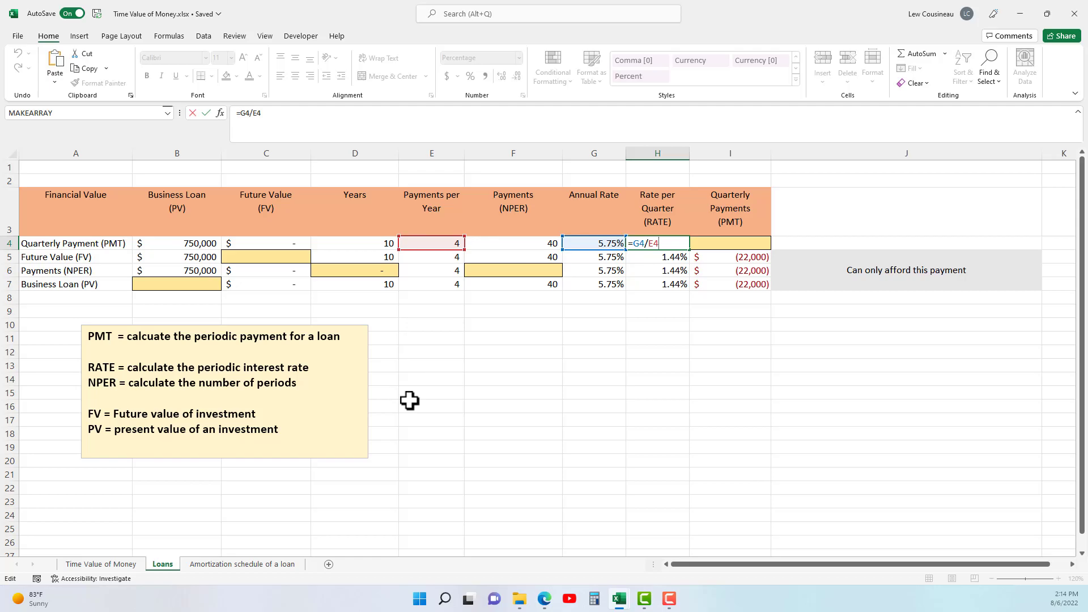
pyautogui.press('Return')
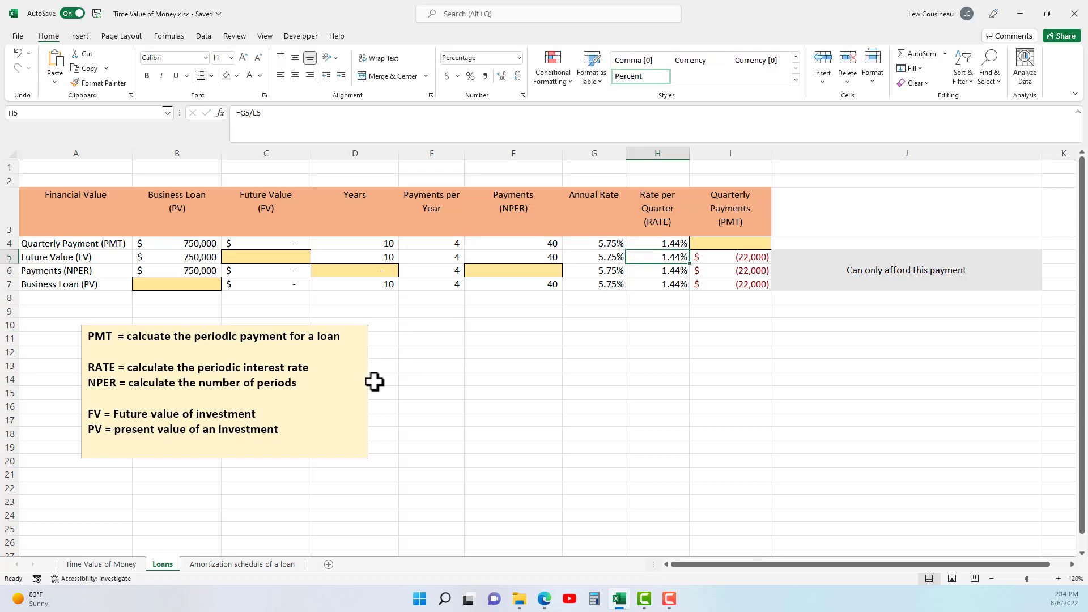
# Calculate the quarterly payment in I4 with =PMT(H4,F4,B4,0,0), using zero future value and end-of-period payments.
pyautogui.click(702, 246)
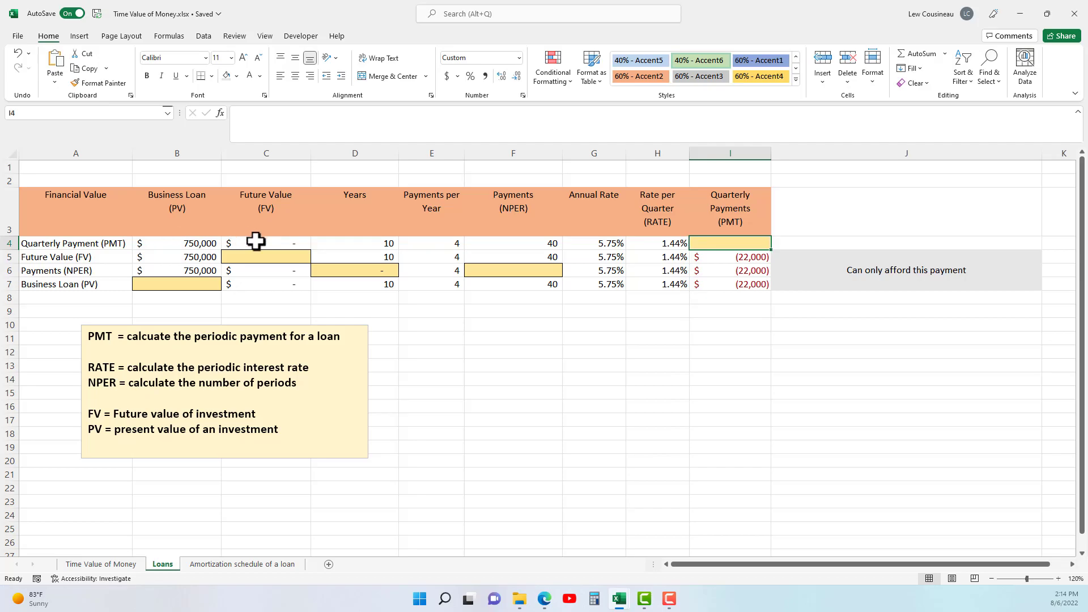
pyautogui.write('+')
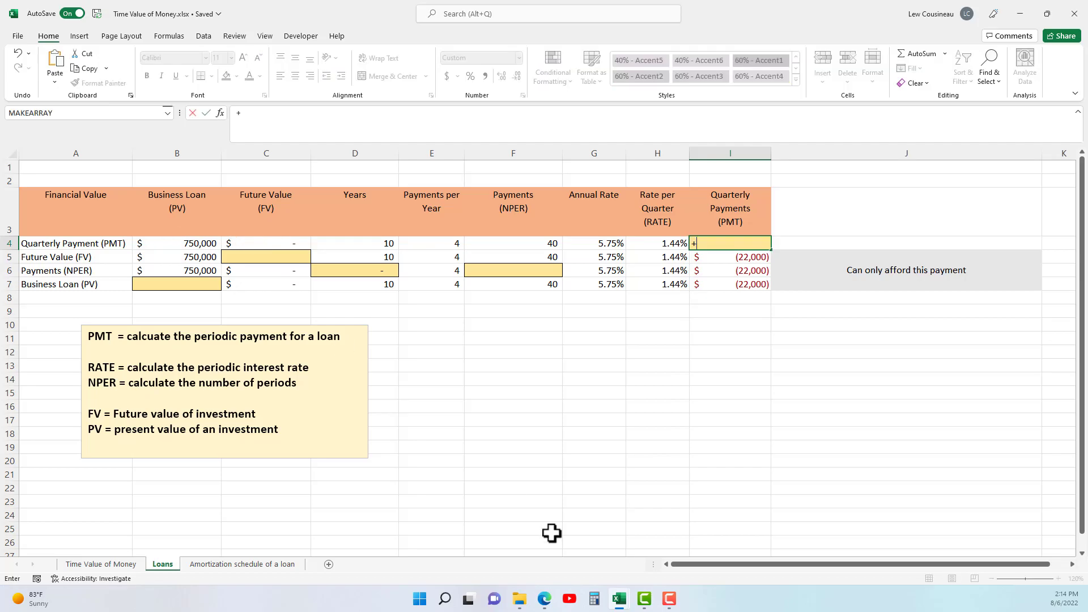
pyautogui.press('Escape')
pyautogui.write('=PMT')
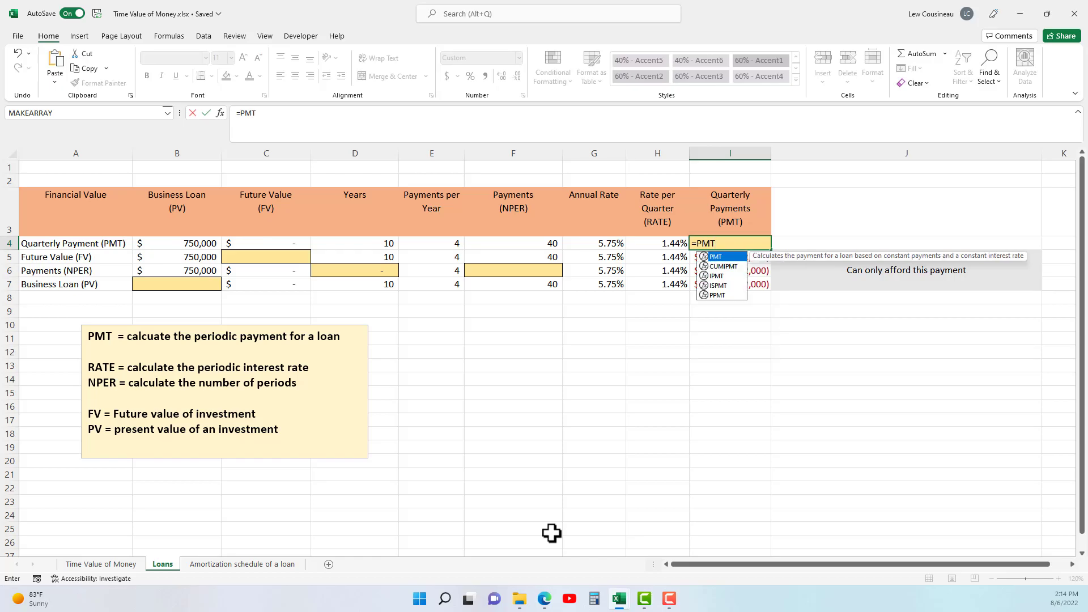
pyautogui.write('(')
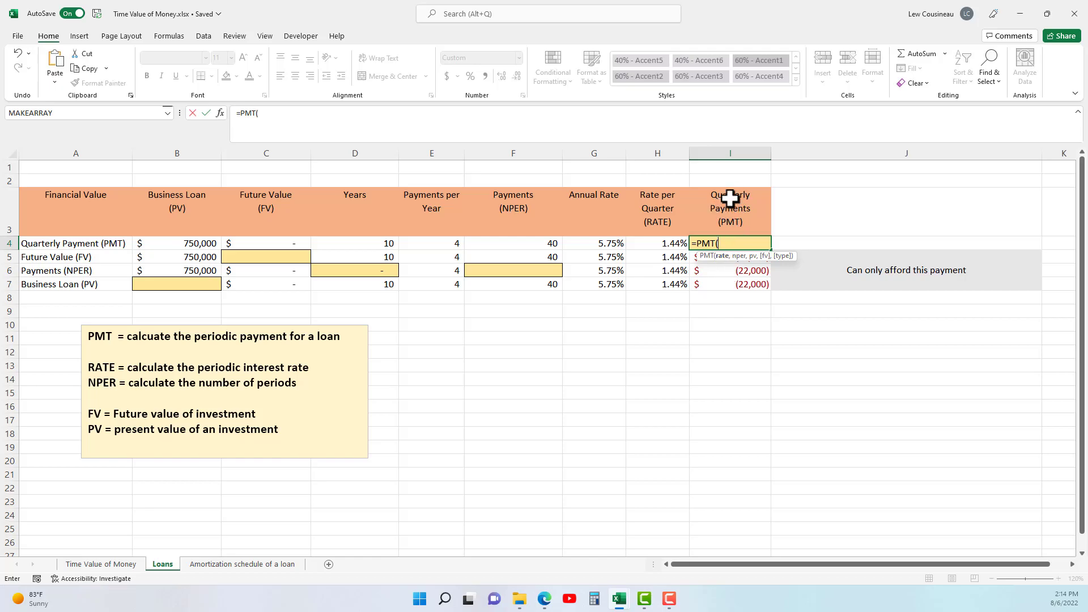
pyautogui.click(675, 243)
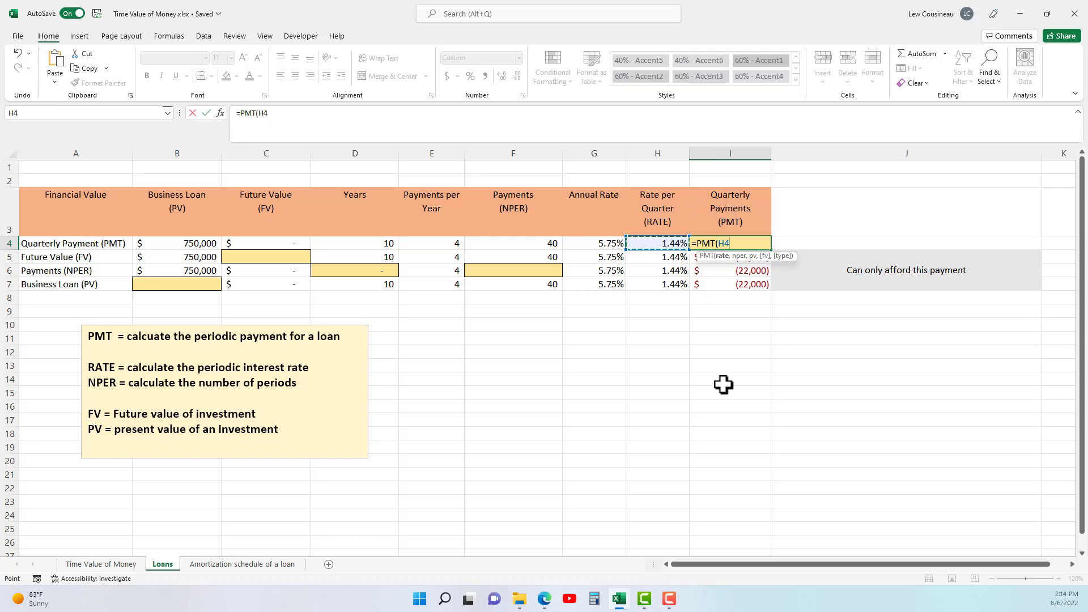
pyautogui.write(',')
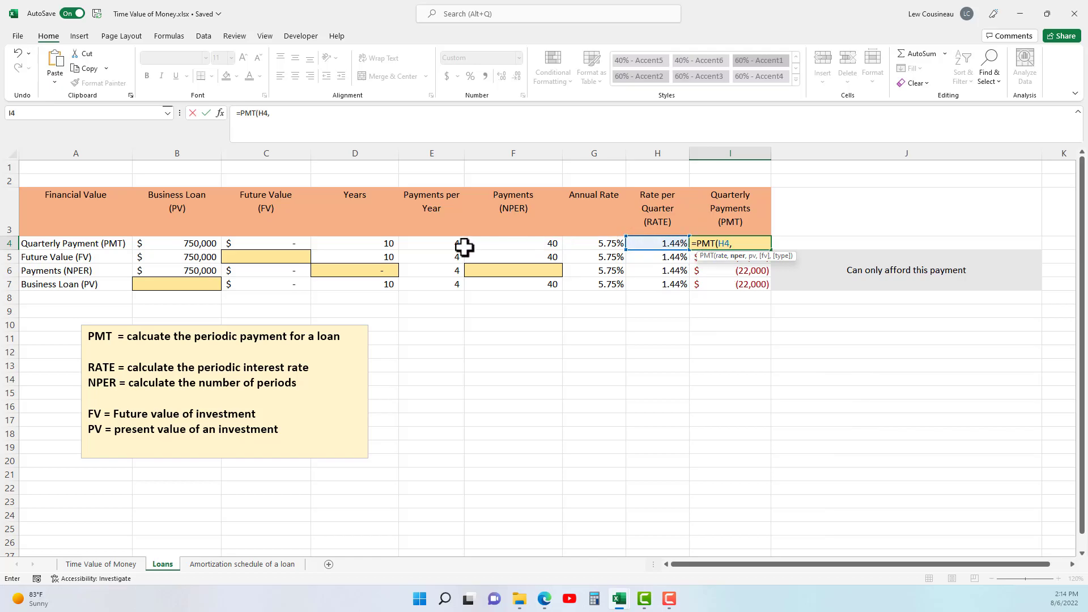
pyautogui.click(518, 245)
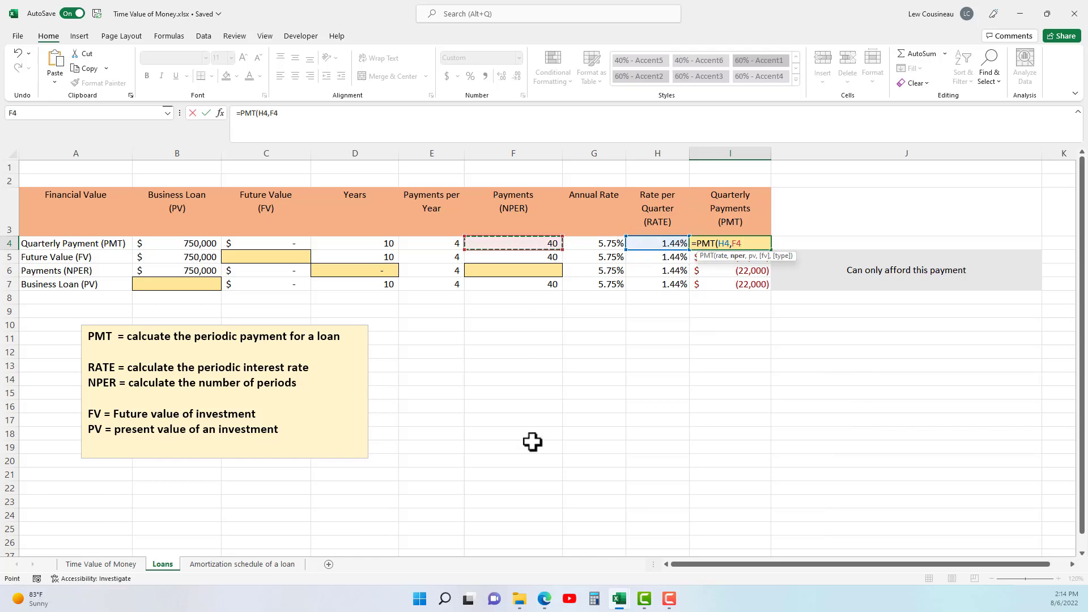
pyautogui.write(',')
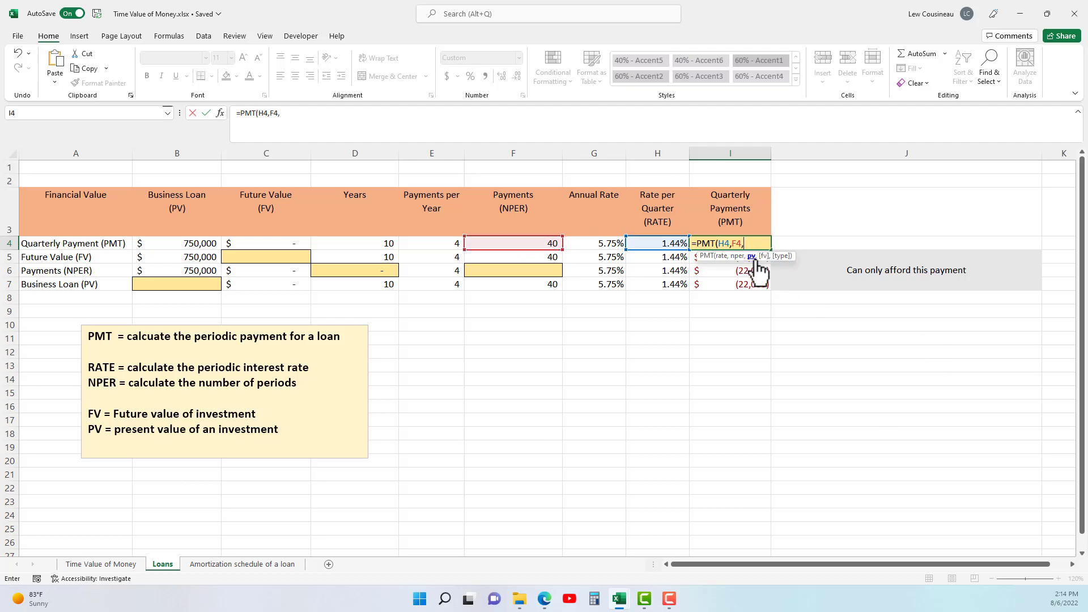
pyautogui.click(192, 244)
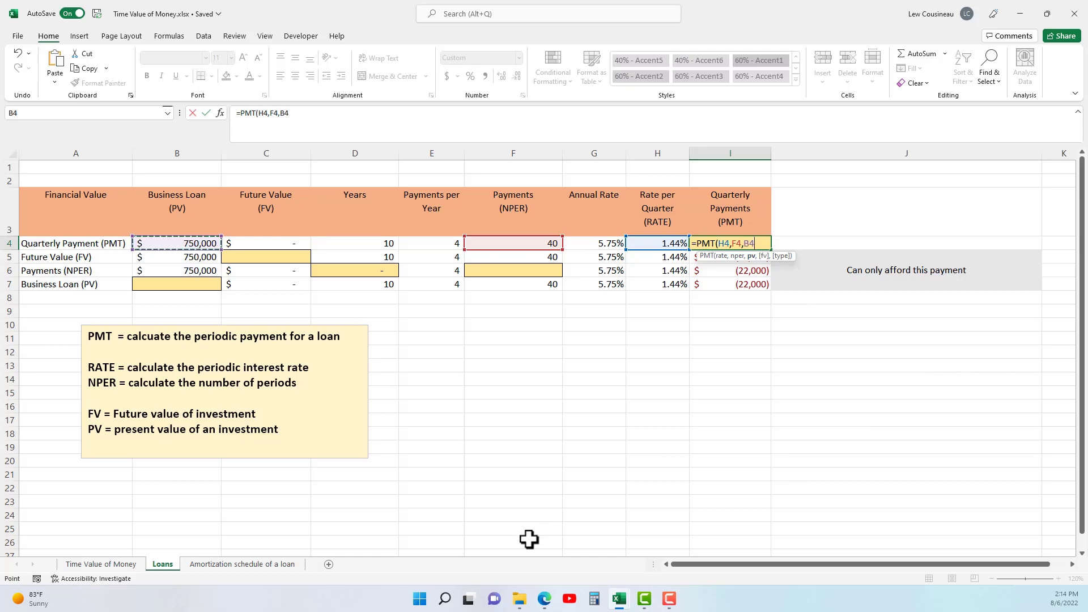
pyautogui.write(',')
pyautogui.write('0,')
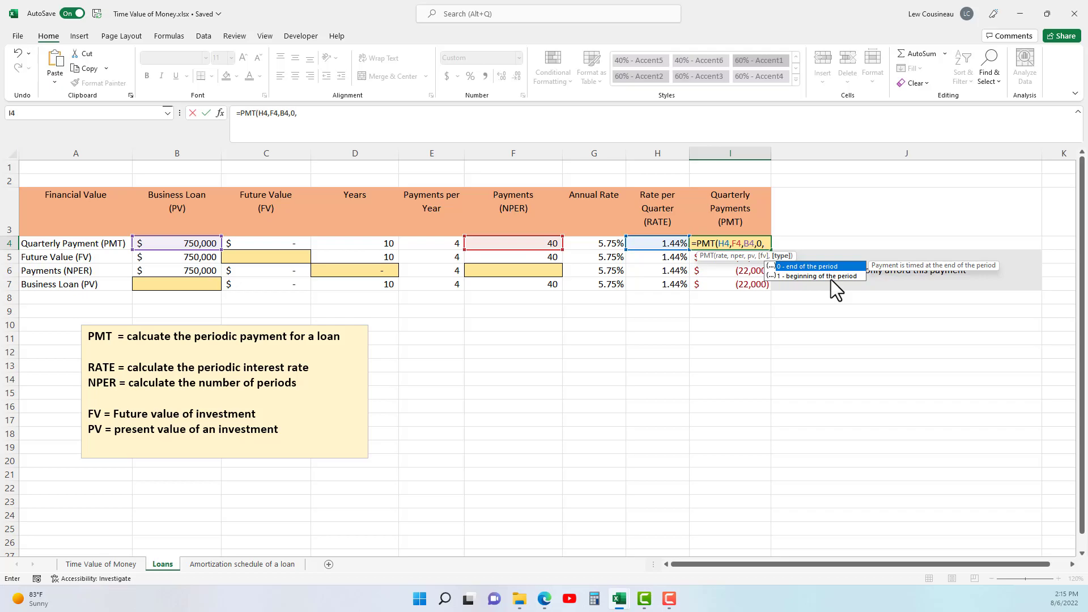
pyautogui.write('0')
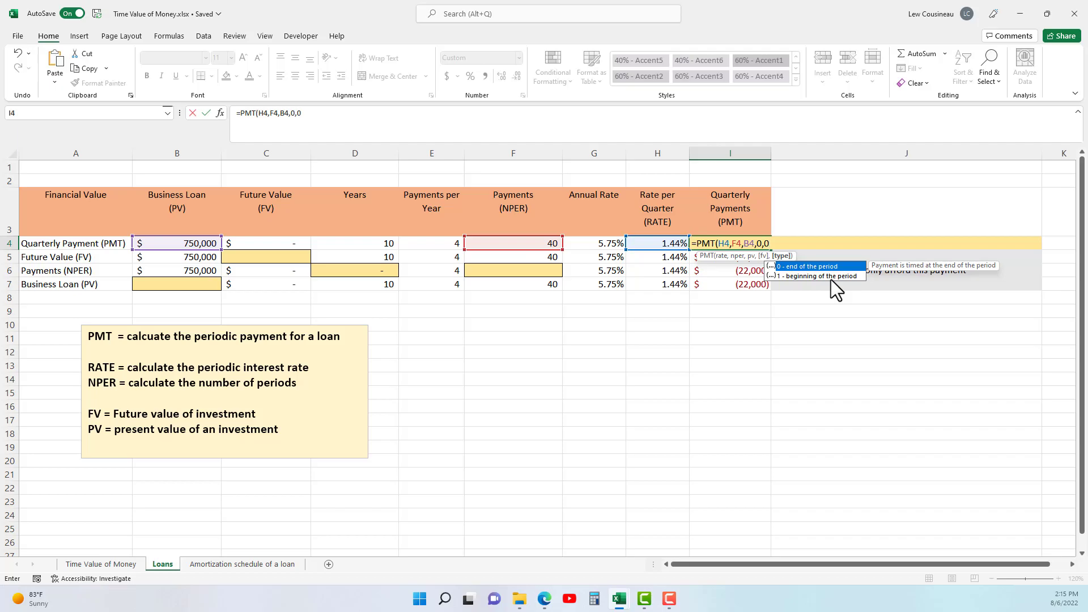
pyautogui.write(')')
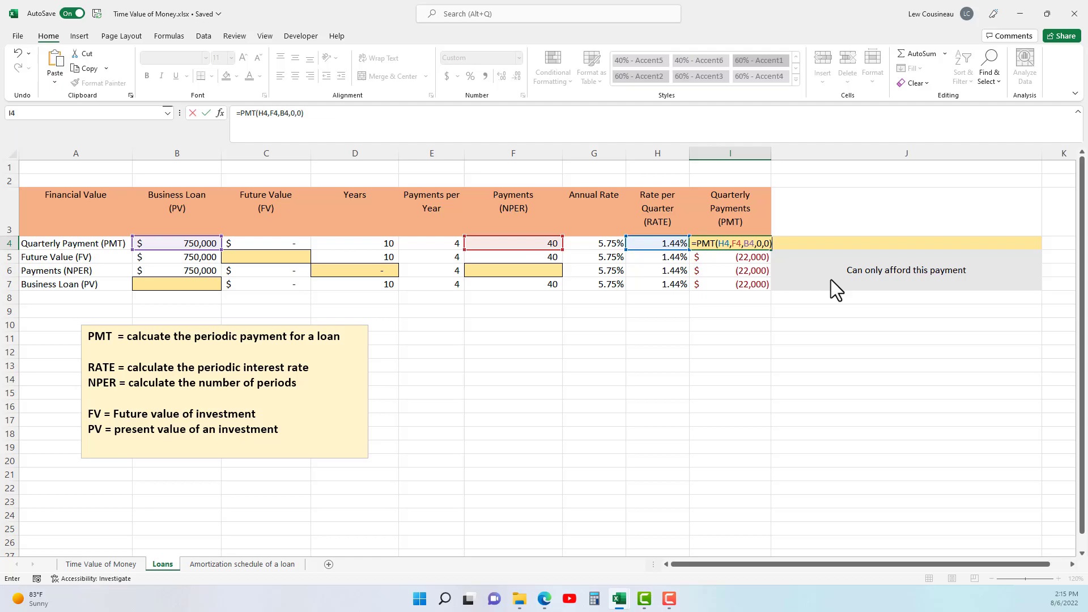
pyautogui.press('Return')
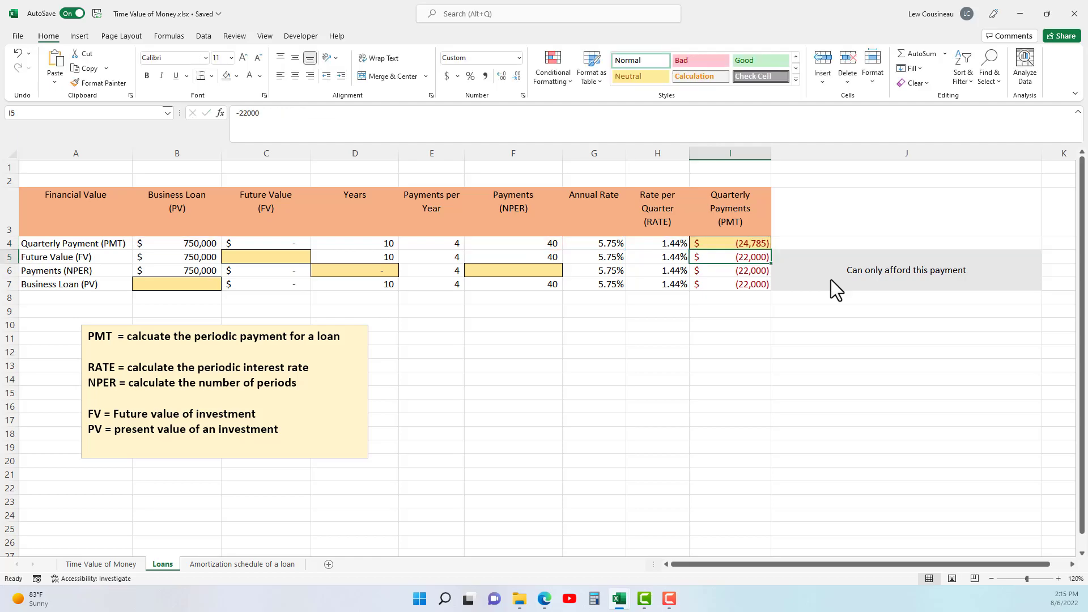
# Compare the calculated quarterly payment in I4 with the affordable payment in I5 and its note in column J.
pyautogui.click(759, 244)
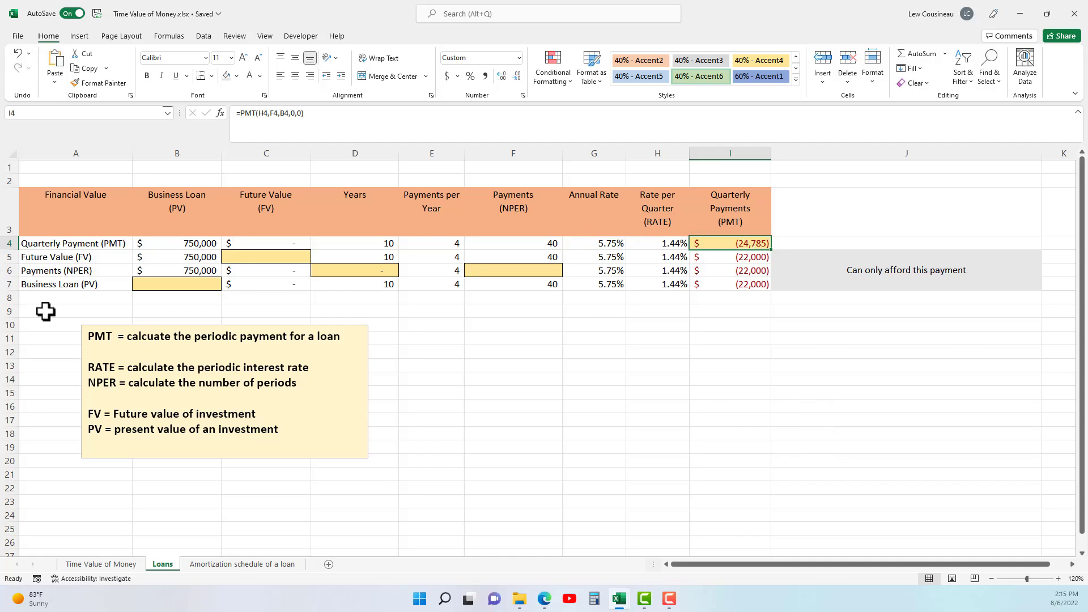
pyautogui.click(741, 259)
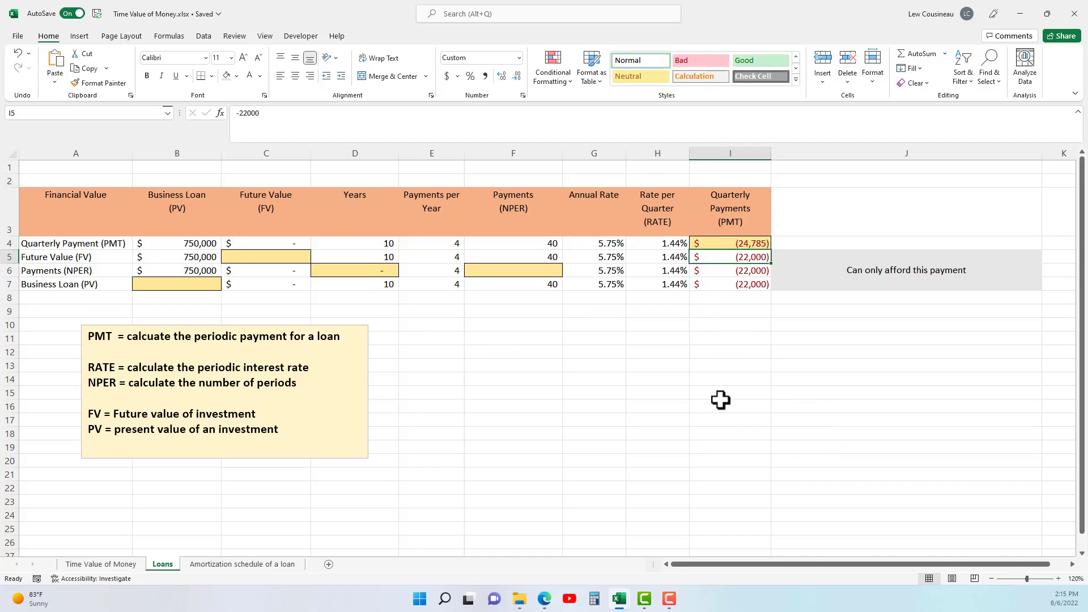
pyautogui.click(1002, 275)
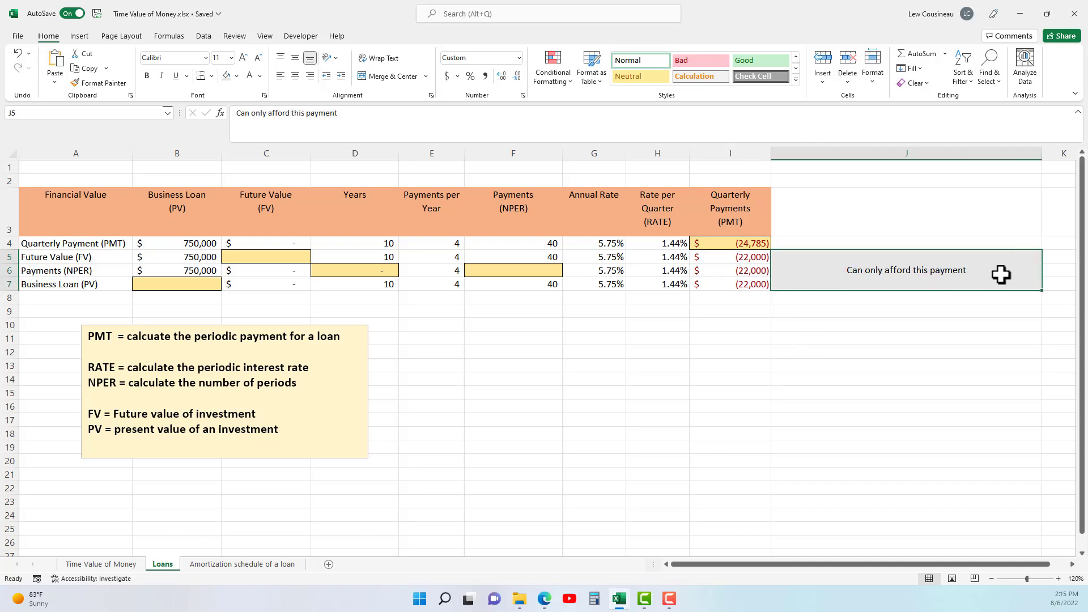
pyautogui.click(747, 256)
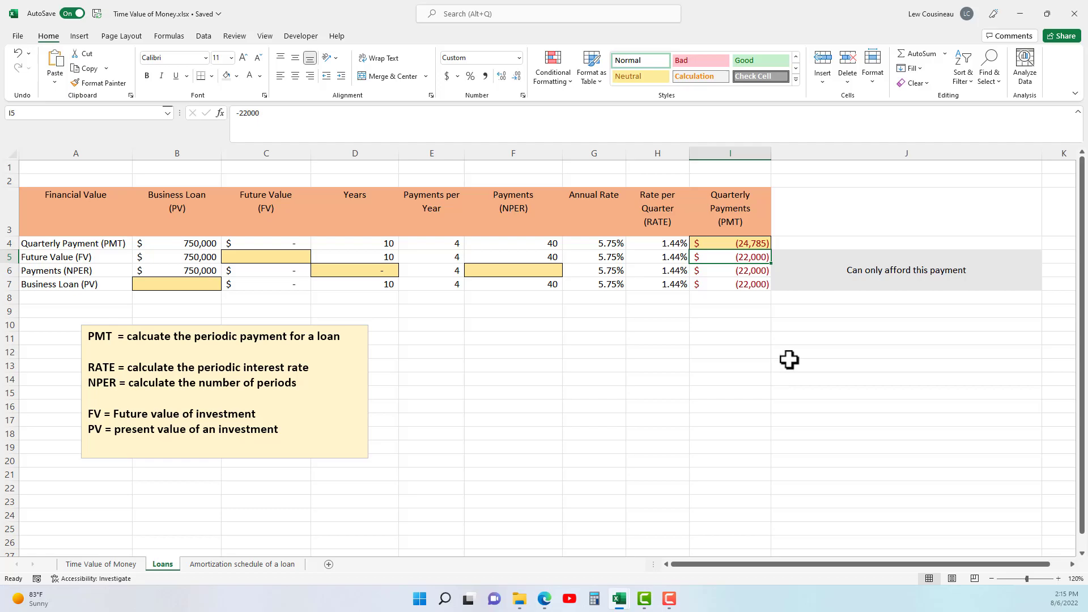
pyautogui.click(743, 246)
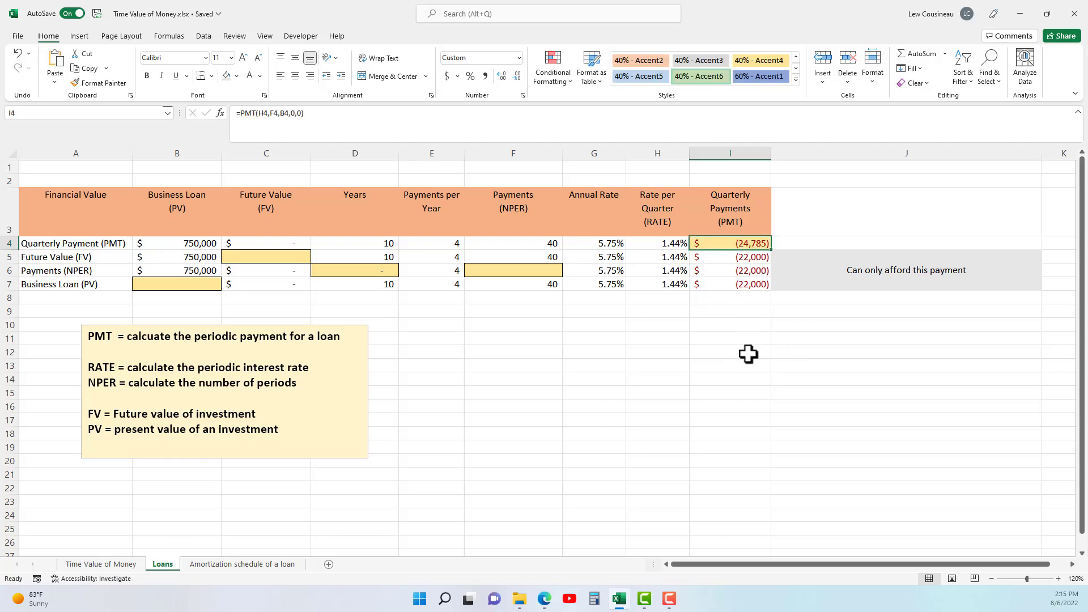
pyautogui.click(736, 258)
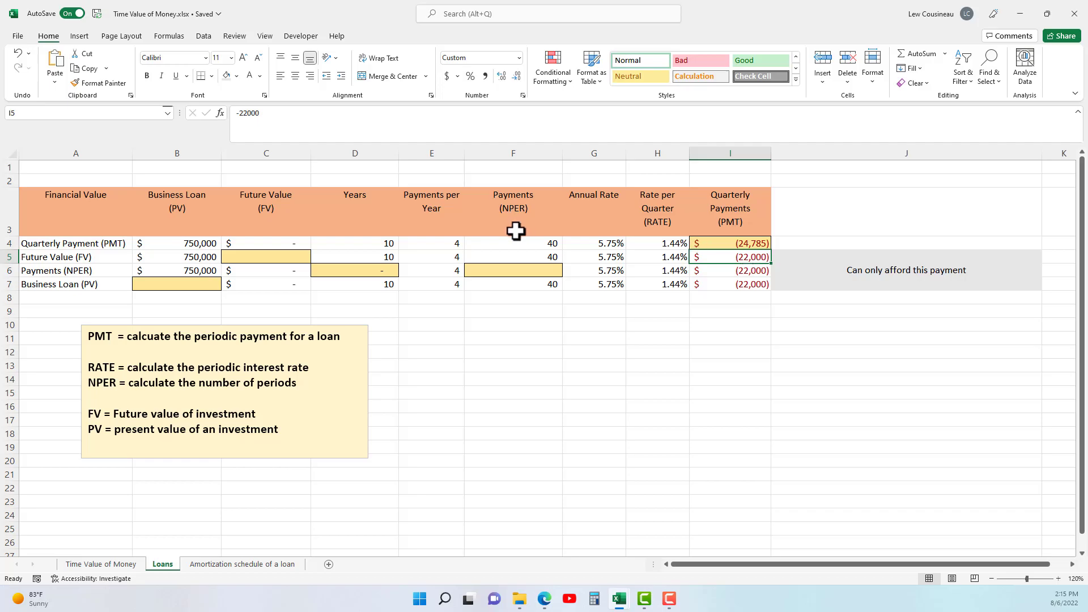
# Calculate the remaining loan balance in C5 with =FV(H5,F5,I5,B5,0), using end-of-period payments.
pyautogui.click(284, 255)
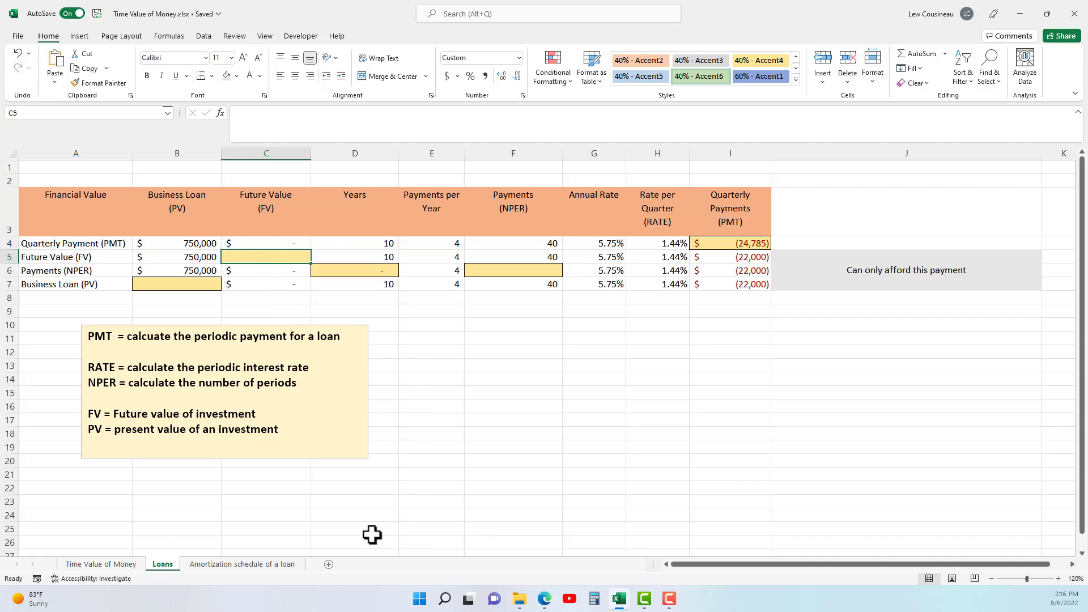
pyautogui.write('=FV')
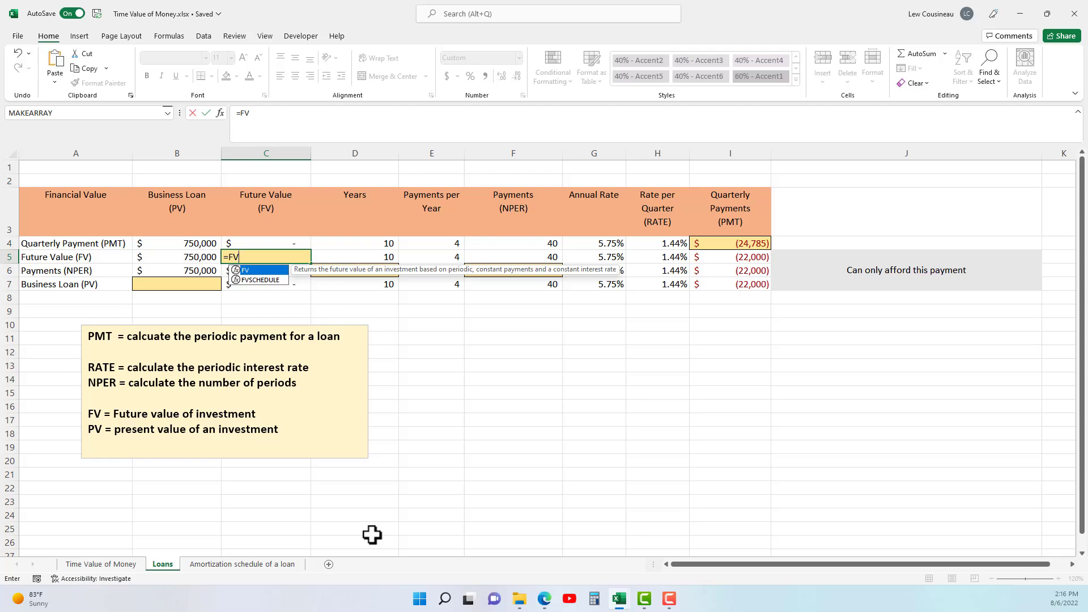
pyautogui.write('(')
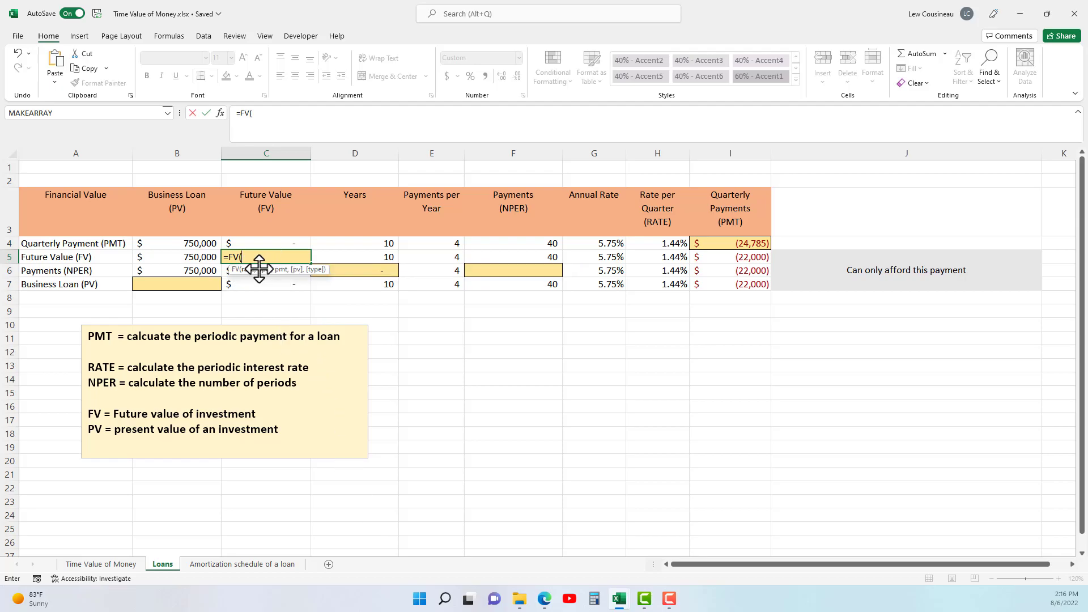
pyautogui.click(673, 258)
pyautogui.write(',')
pyautogui.click(546, 258)
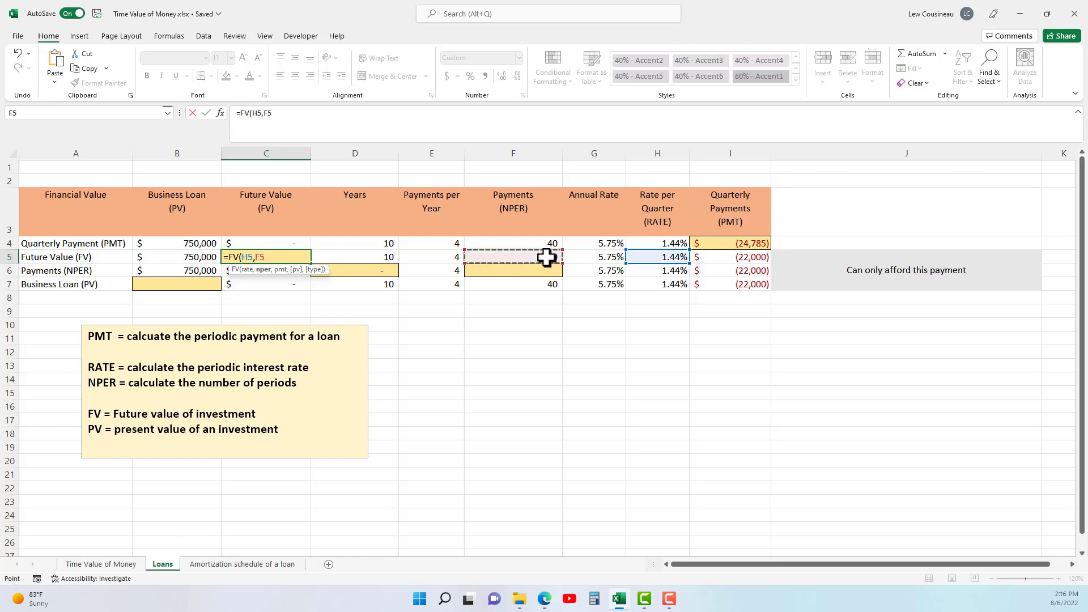
pyautogui.write(',')
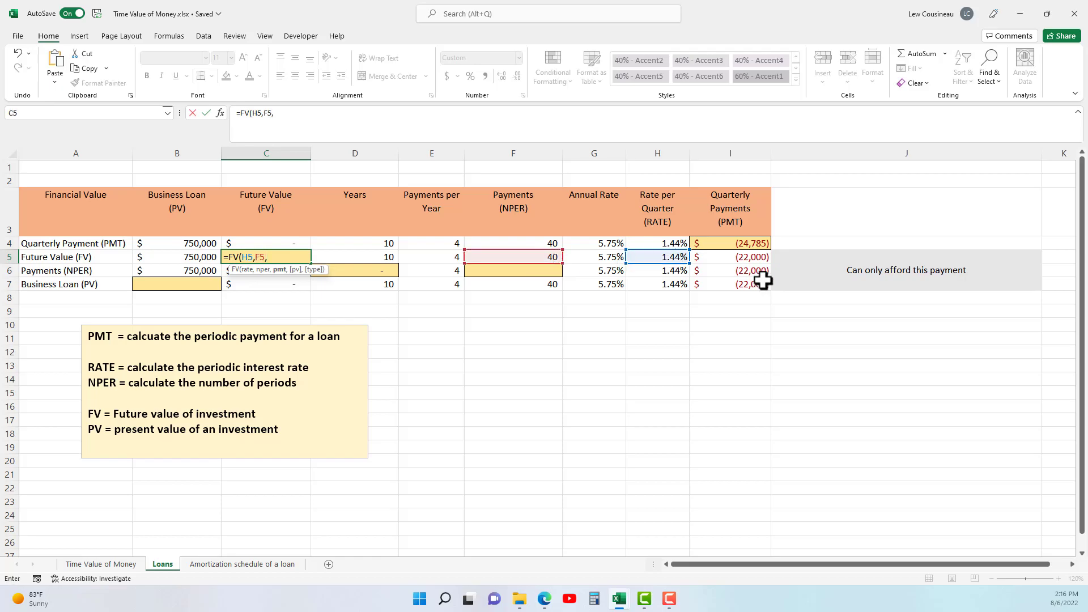
pyautogui.click(734, 257)
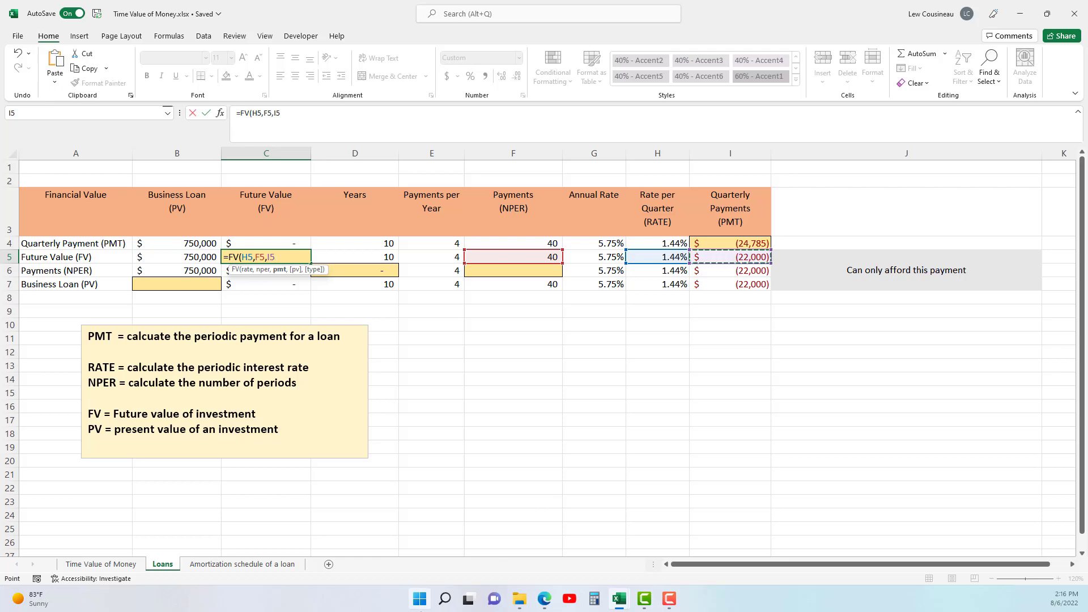
pyautogui.write(',')
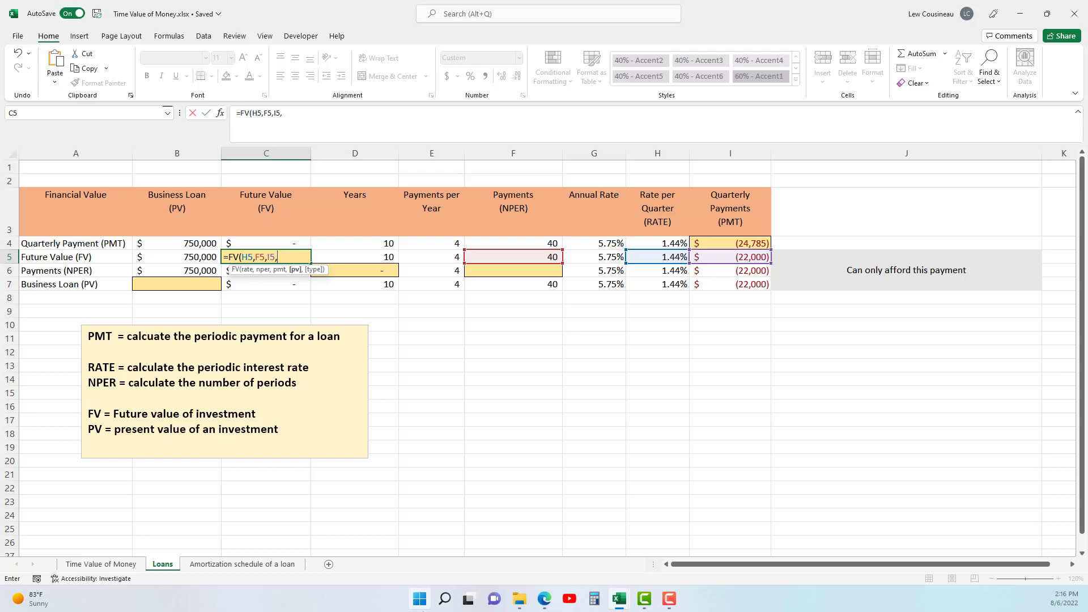
pyautogui.click(202, 258)
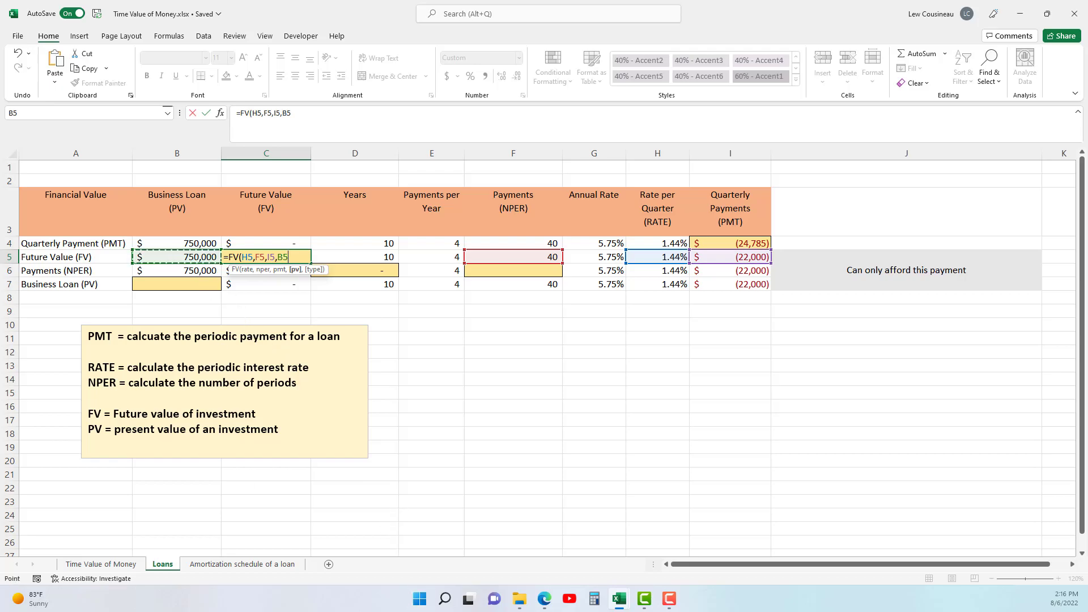
pyautogui.write('.')
pyautogui.write('0')
pyautogui.write(',')
pyautogui.write('0)')
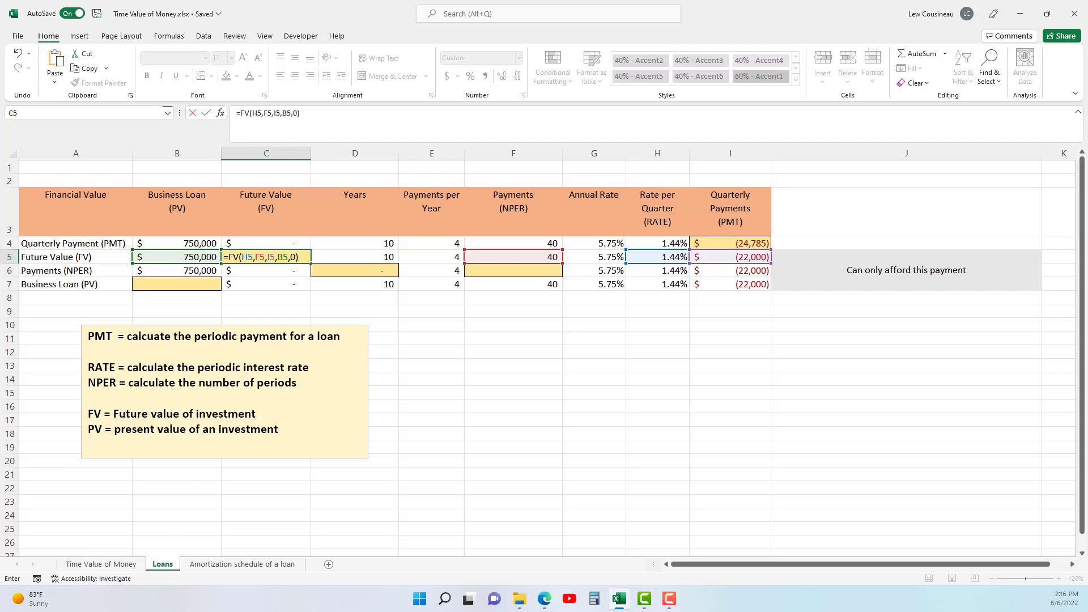
pyautogui.press('Return')
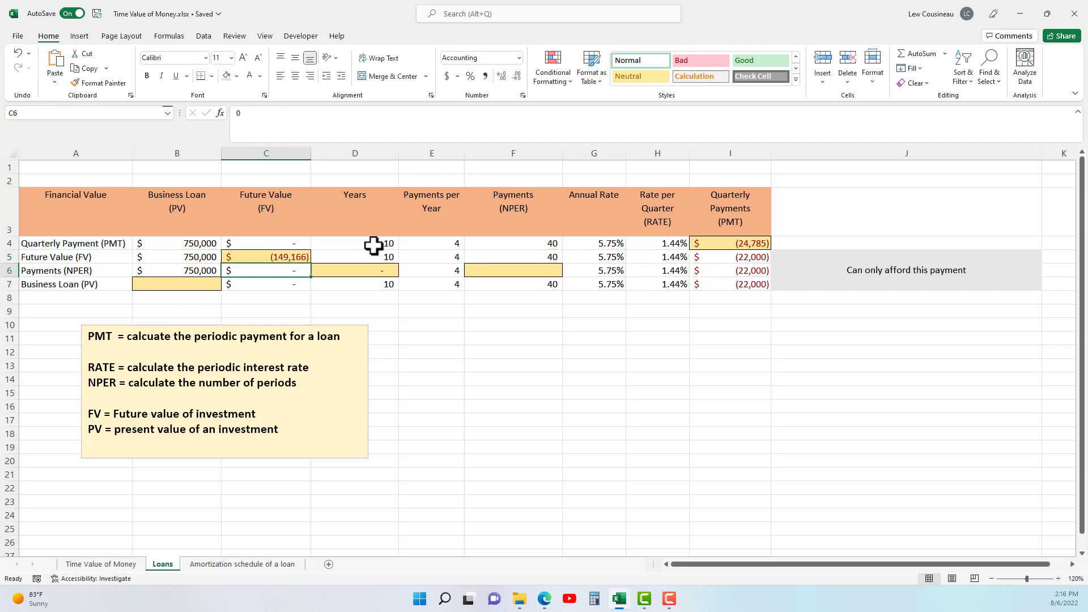
pyautogui.click(283, 259)
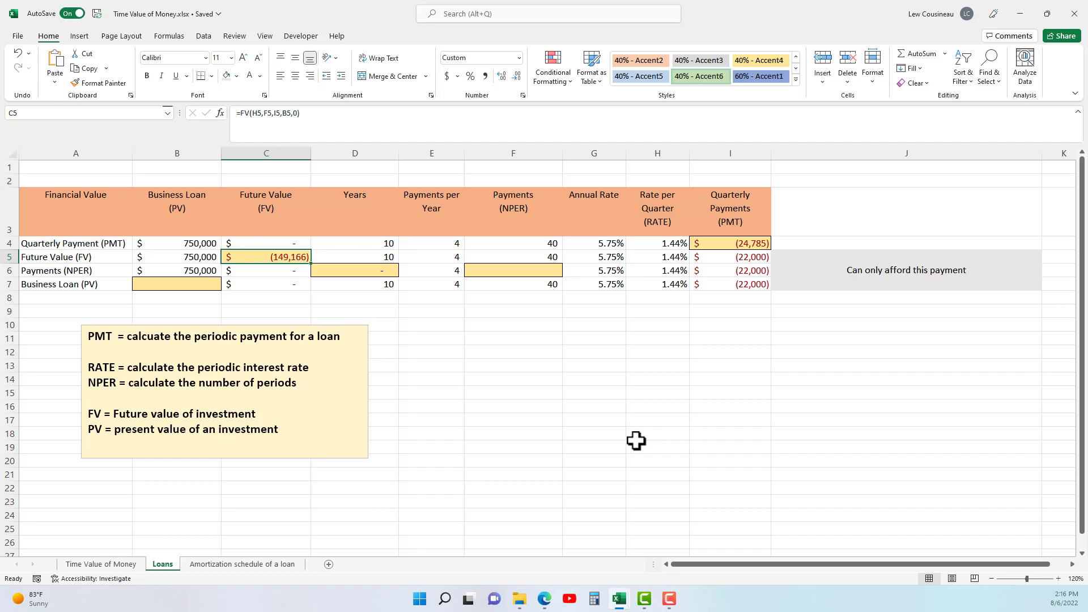
# Examine the quarterly payment, future value, years formula and empty number-of-payments cell in the Payments (NPER) row.
pyautogui.click(760, 271)
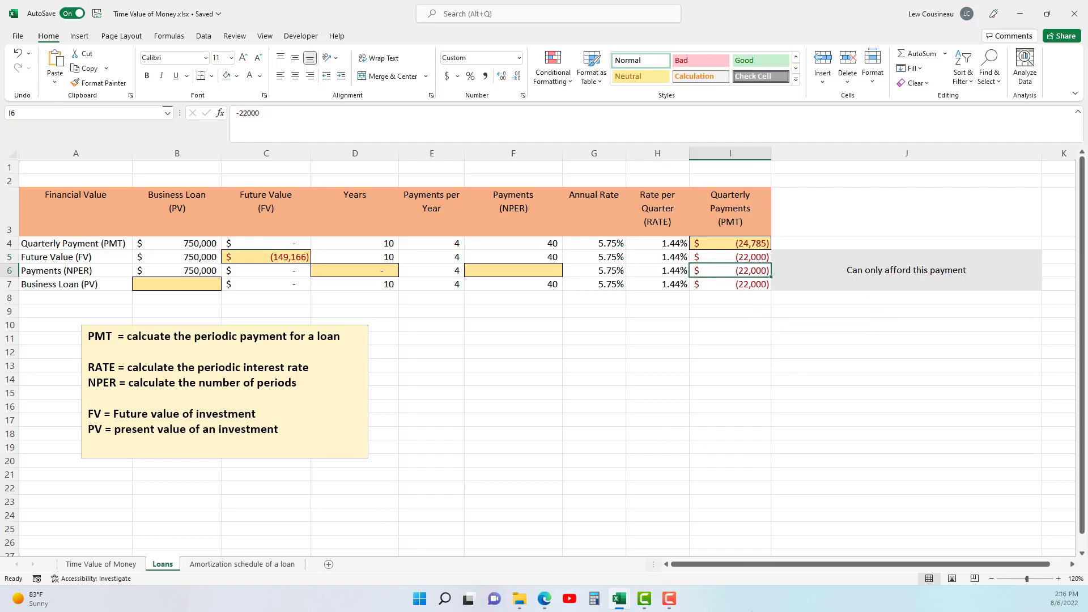
pyautogui.click(384, 271)
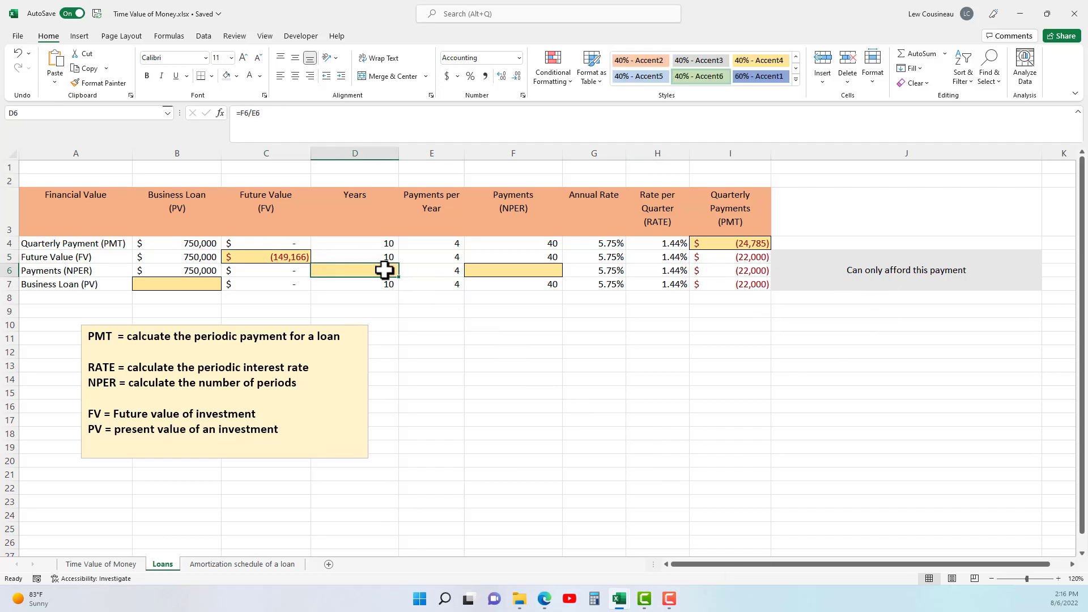
pyautogui.click(304, 272)
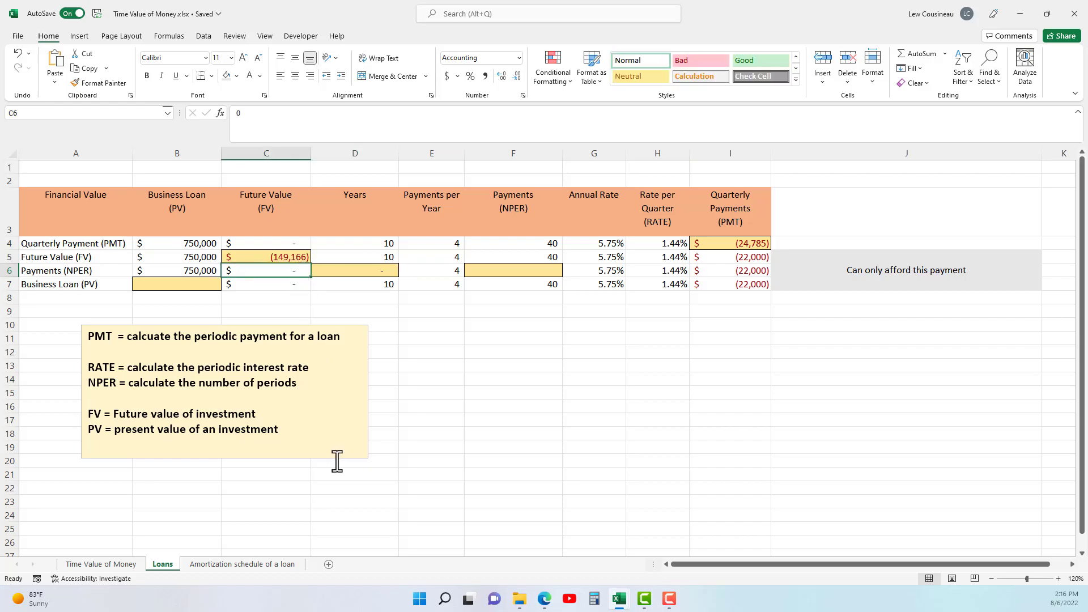
pyautogui.click(389, 273)
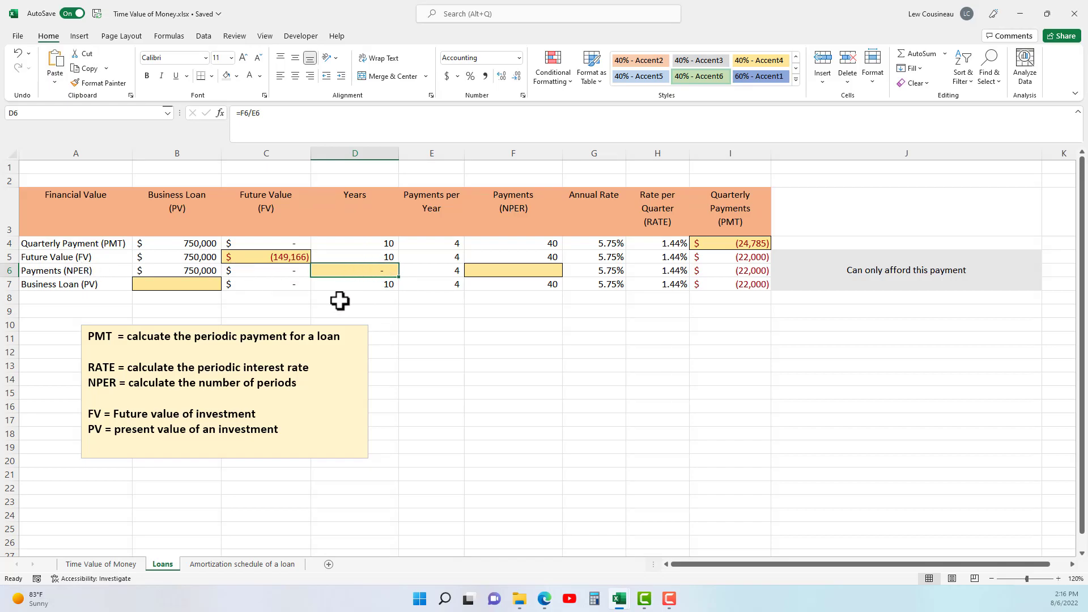
pyautogui.click(536, 275)
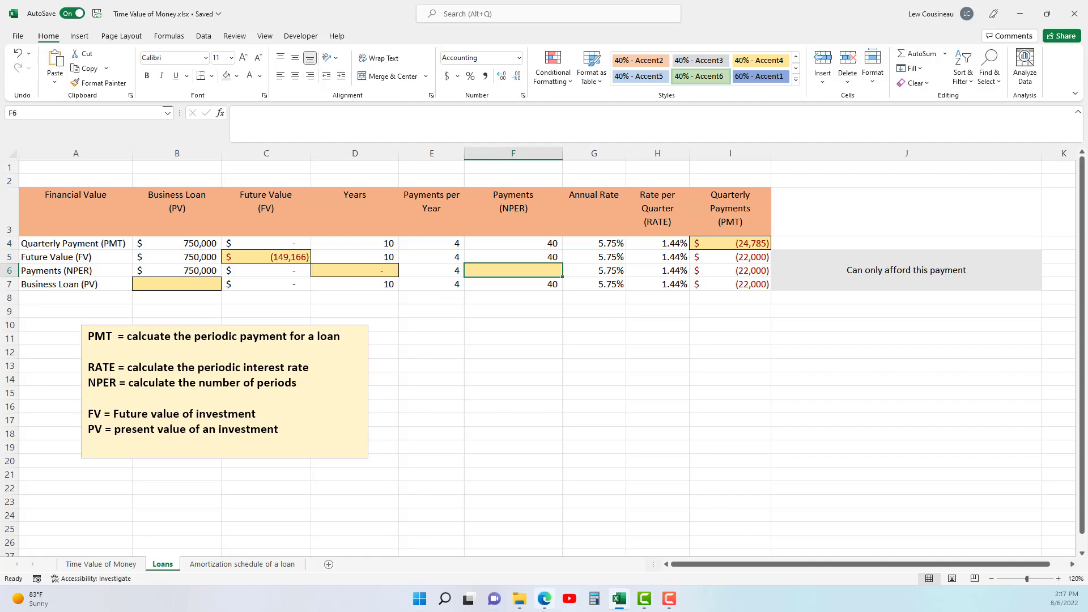
# Calculate the number of payments in F6 with =NPER(H6,I6,B6,0,0), using zero future value and end-of-period payments.
pyautogui.write('=NPER')
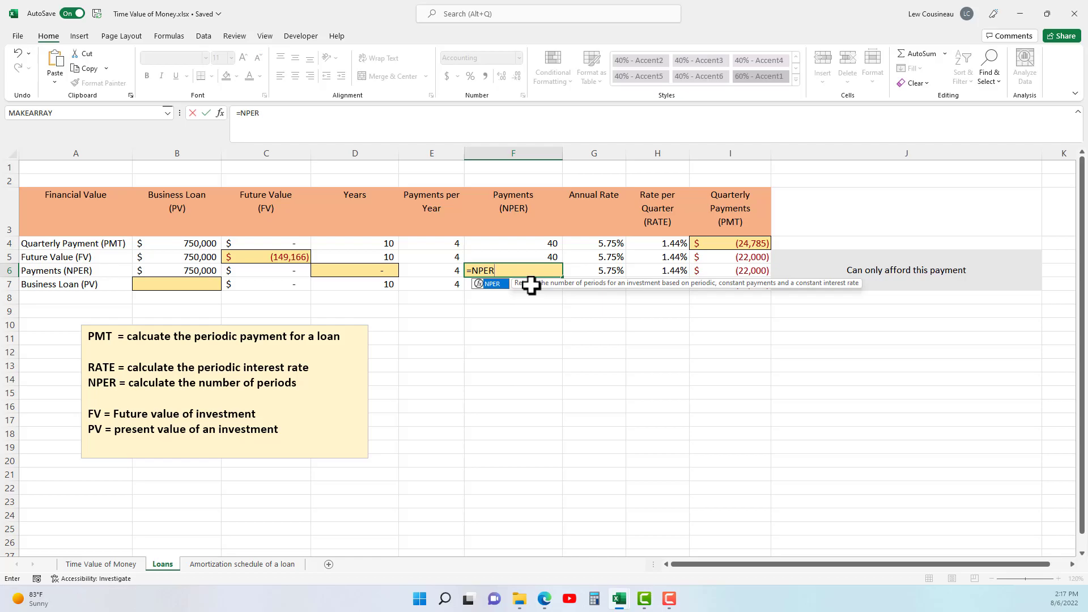
pyautogui.write('(')
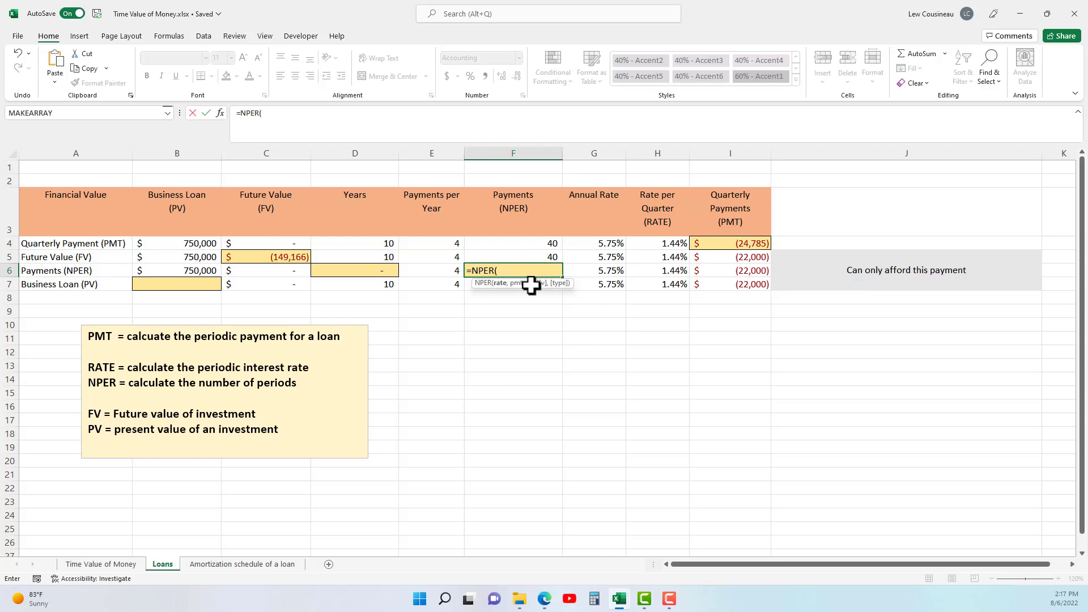
pyautogui.click(673, 271)
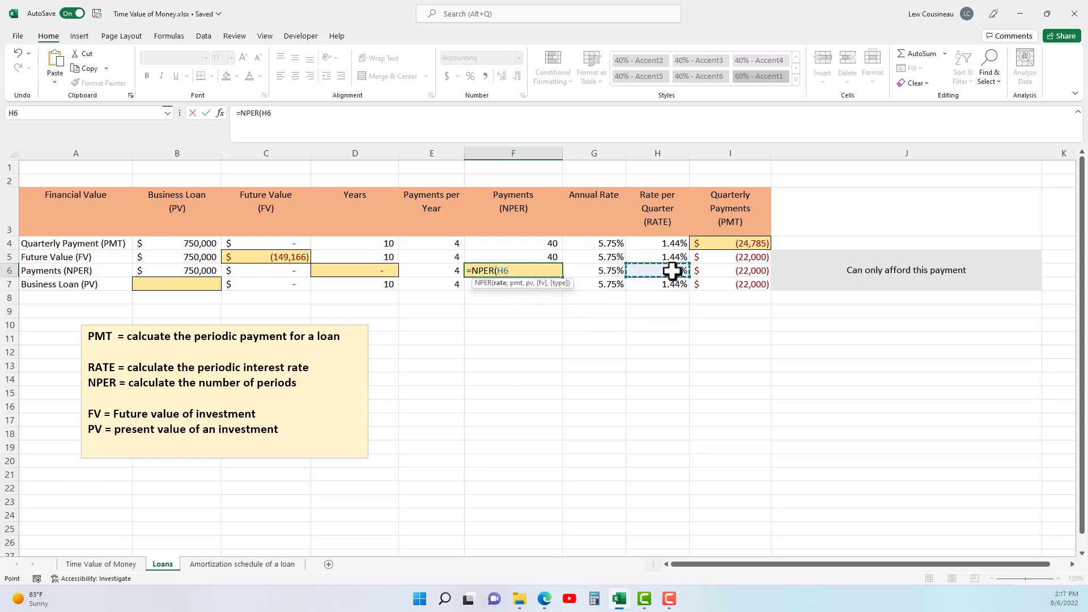
pyautogui.write(',')
pyautogui.click(732, 270)
pyautogui.write(',')
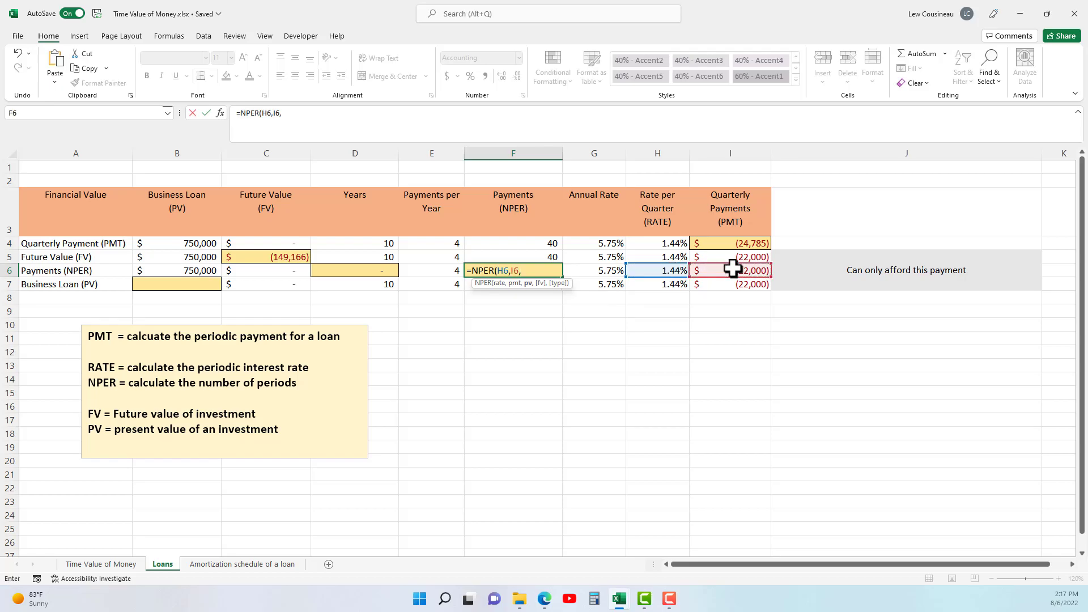
pyautogui.click(199, 272)
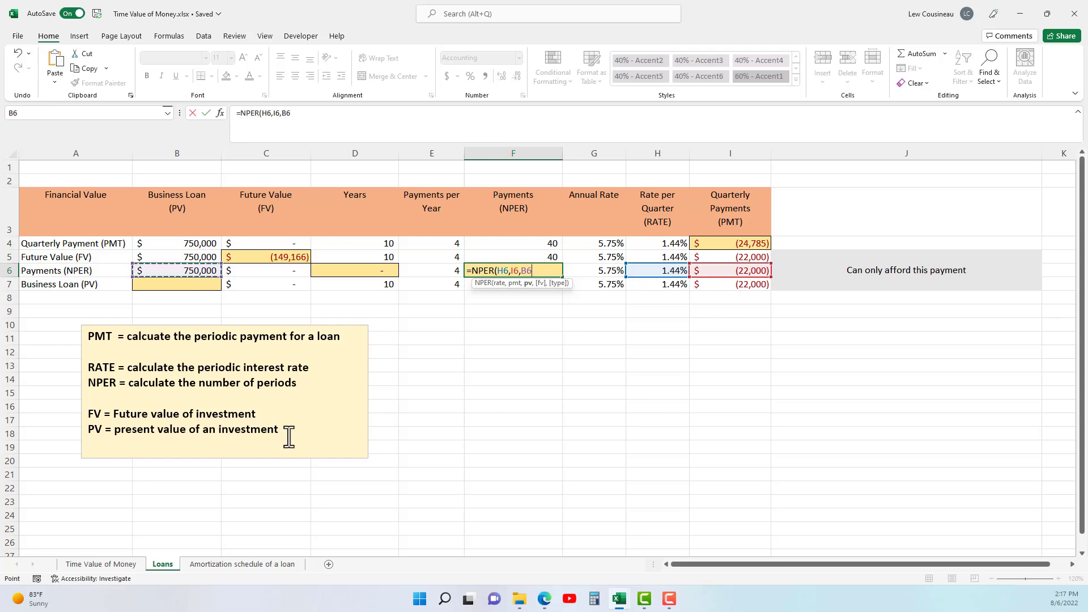
pyautogui.write('.')
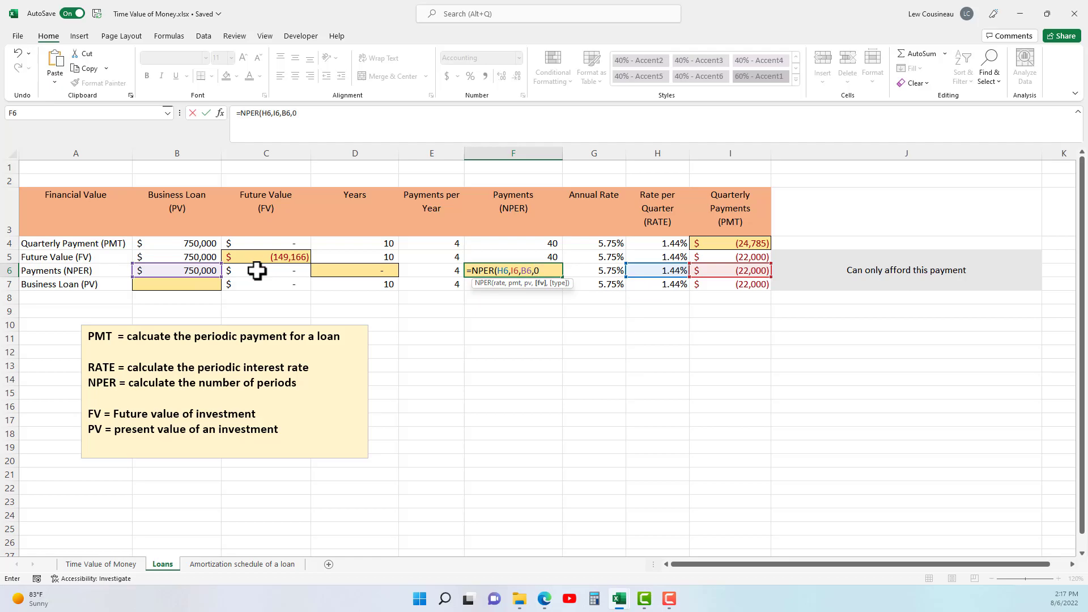
pyautogui.write(',0')
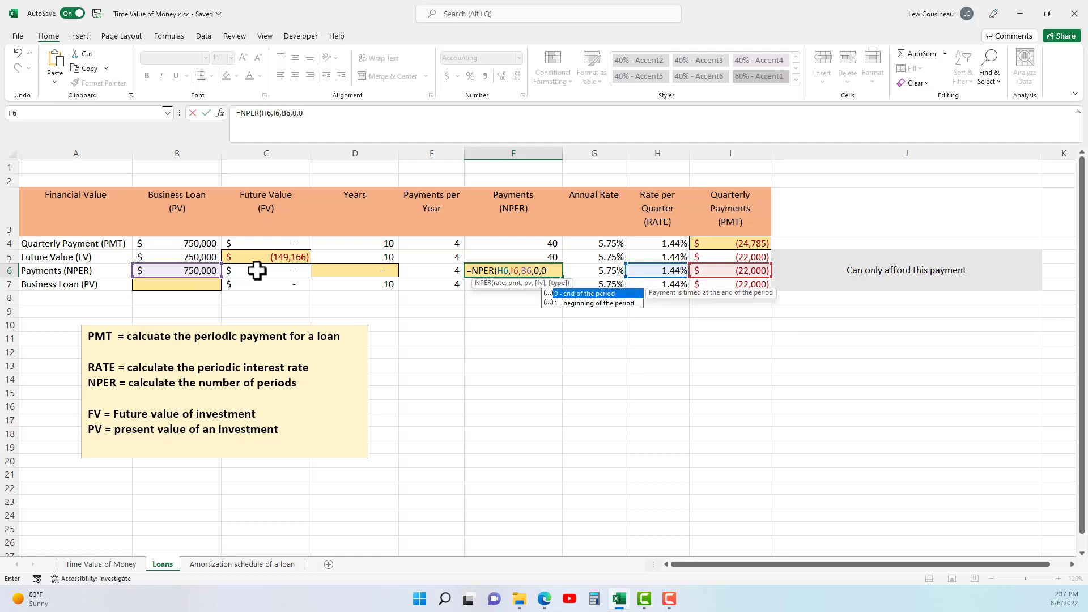
pyautogui.write(')')
pyautogui.hotkey('ctrl', 'Return')
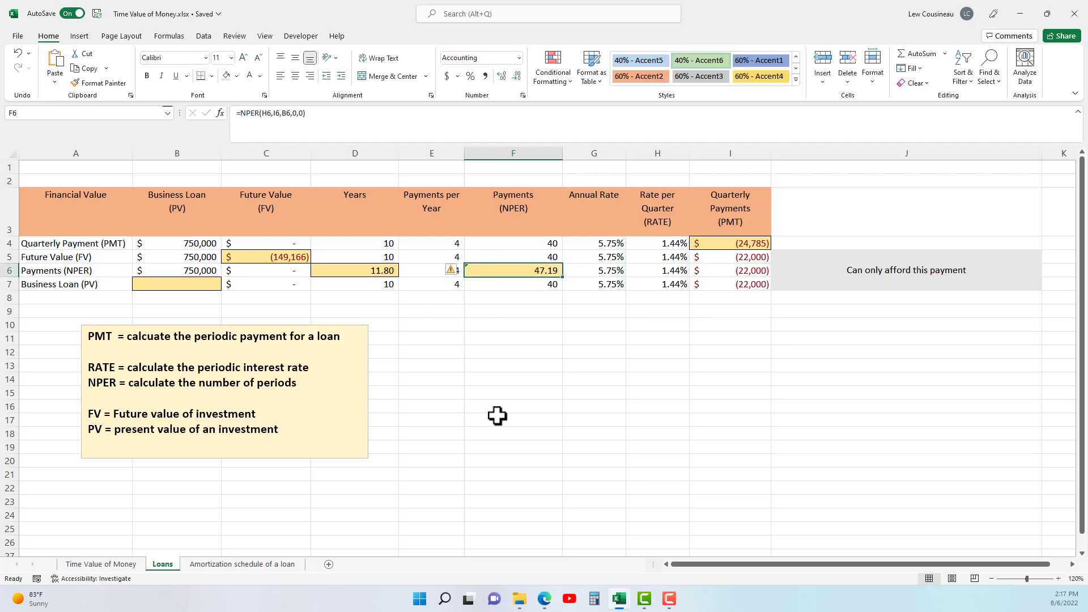
# Check the years formula in D6 and compare its result with the loan term in D4.
pyautogui.doubleClick(379, 271)
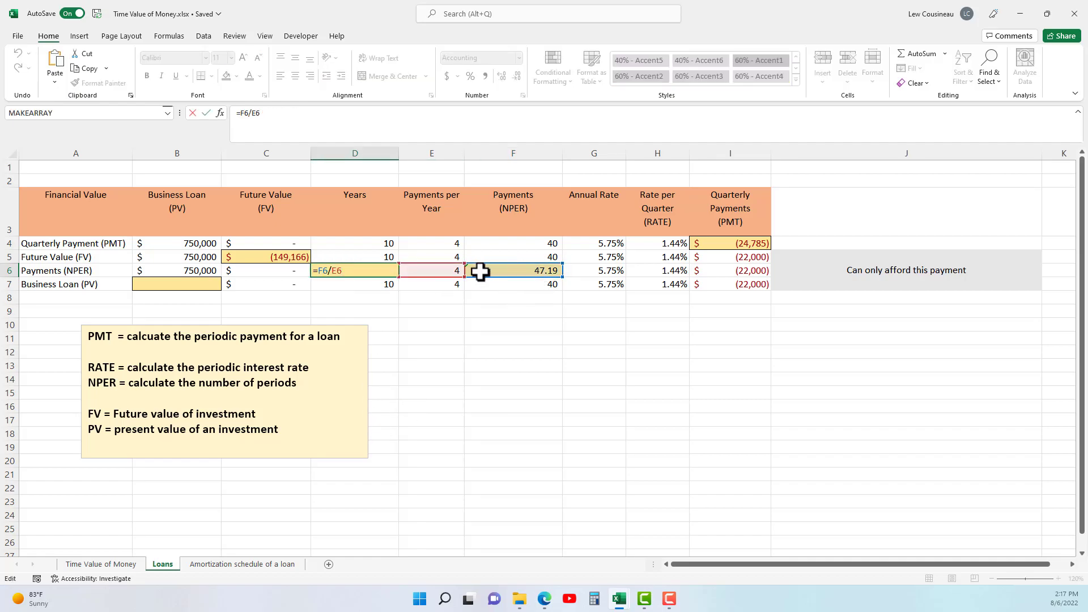
pyautogui.hotkey('ctrl', 'Return')
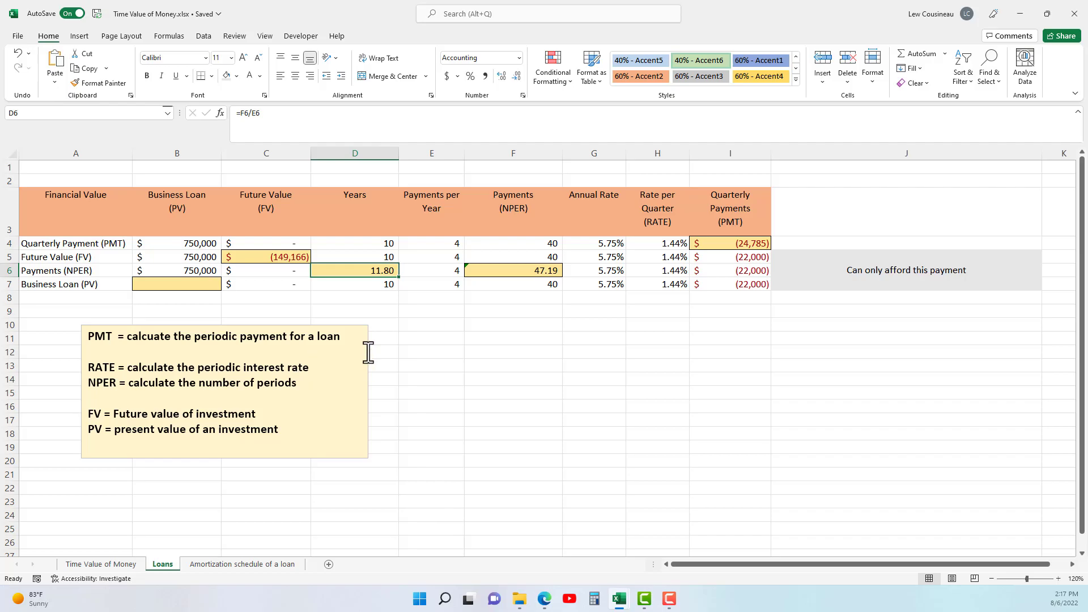
pyautogui.click(386, 245)
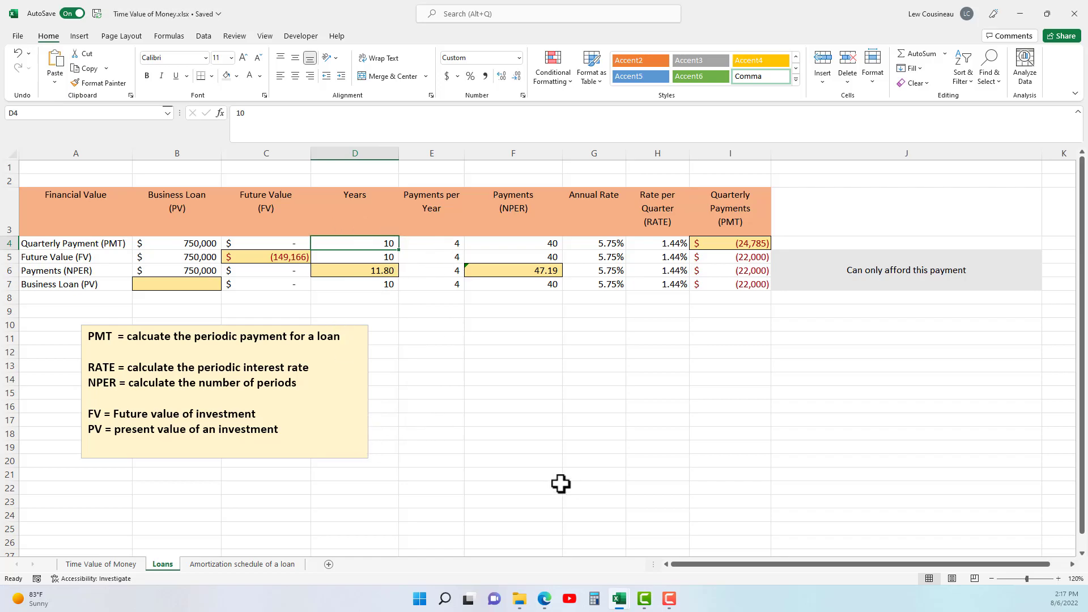
# Review the Business Loan (PV) row's affordable payment, years and number of payments, ending on the empty loan cell B7.
pyautogui.click(751, 285)
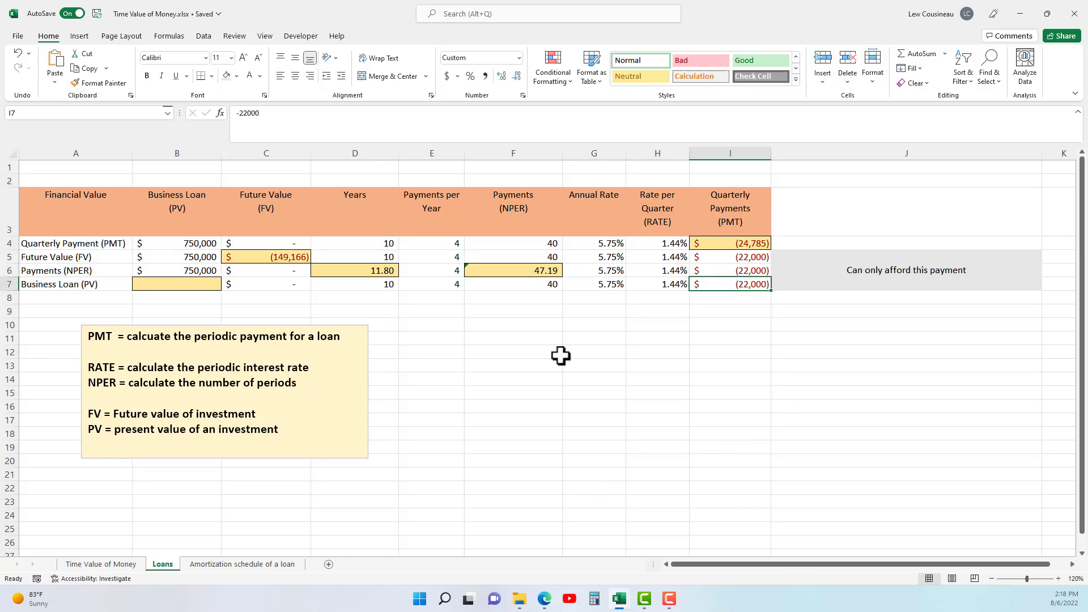
pyautogui.moveTo(372, 288); pyautogui.dragTo(513, 286)
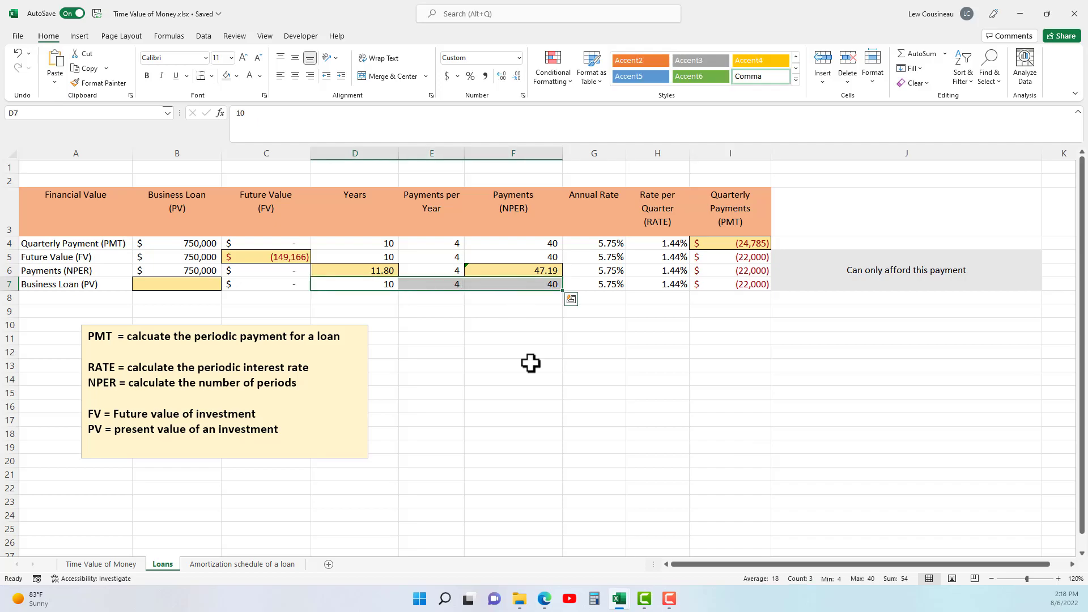
pyautogui.click(200, 289)
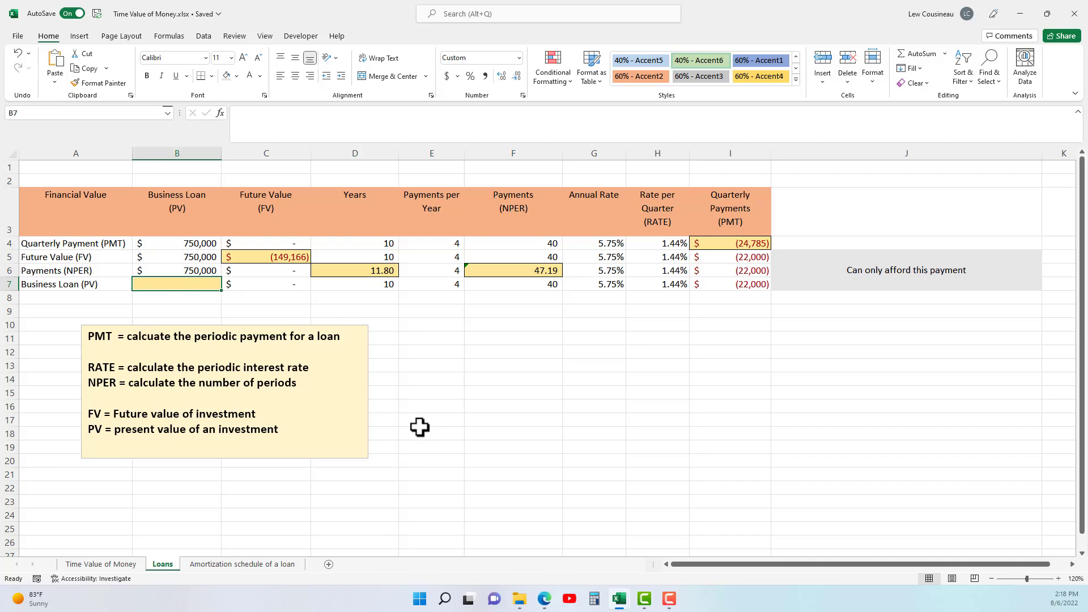
pyautogui.write('+pv')
pyautogui.press('BackSpace')
pyautogui.press('BackSpace')
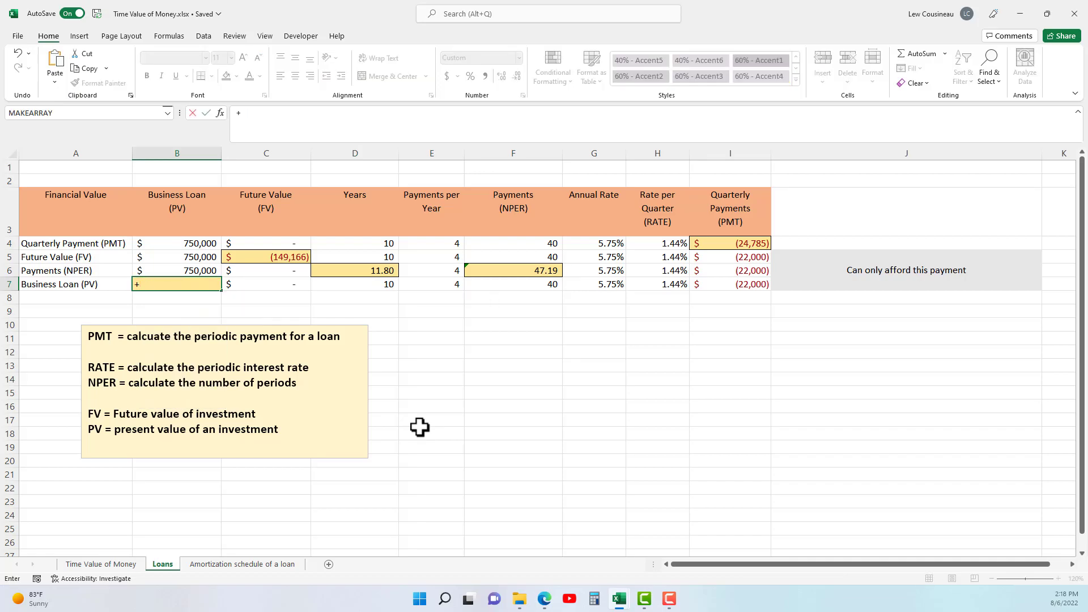
pyautogui.write('PV')
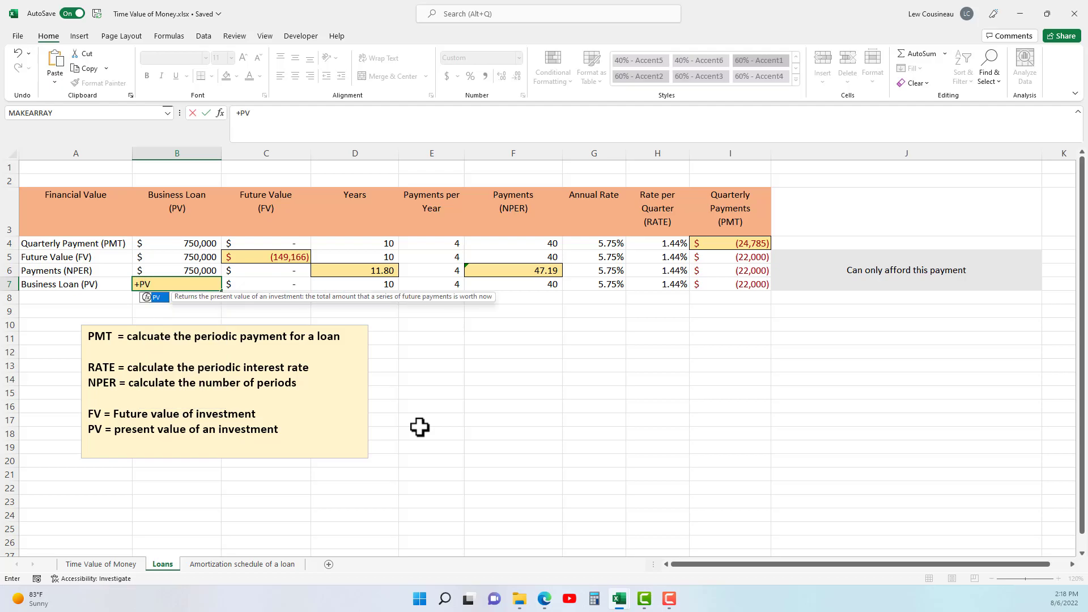
pyautogui.press('BackSpace')
pyautogui.press('BackSpace')
pyautogui.press('BackSpace')
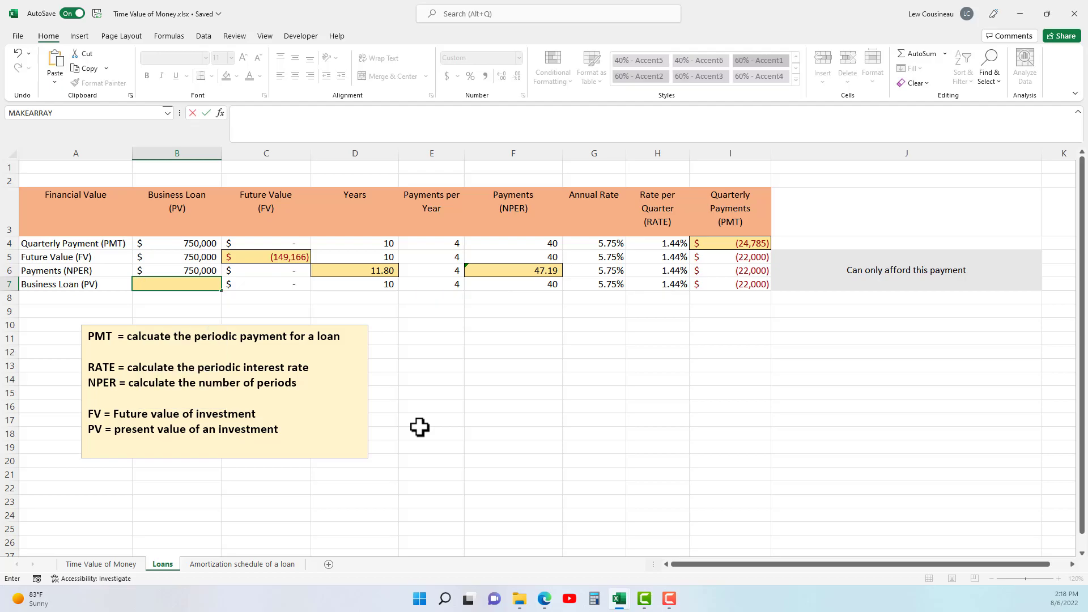
# Calculate the affordable loan amount in B7 with =PV(H7,F7,I7,0,0), using zero future value and end-of-period payments.
pyautogui.write('=PV')
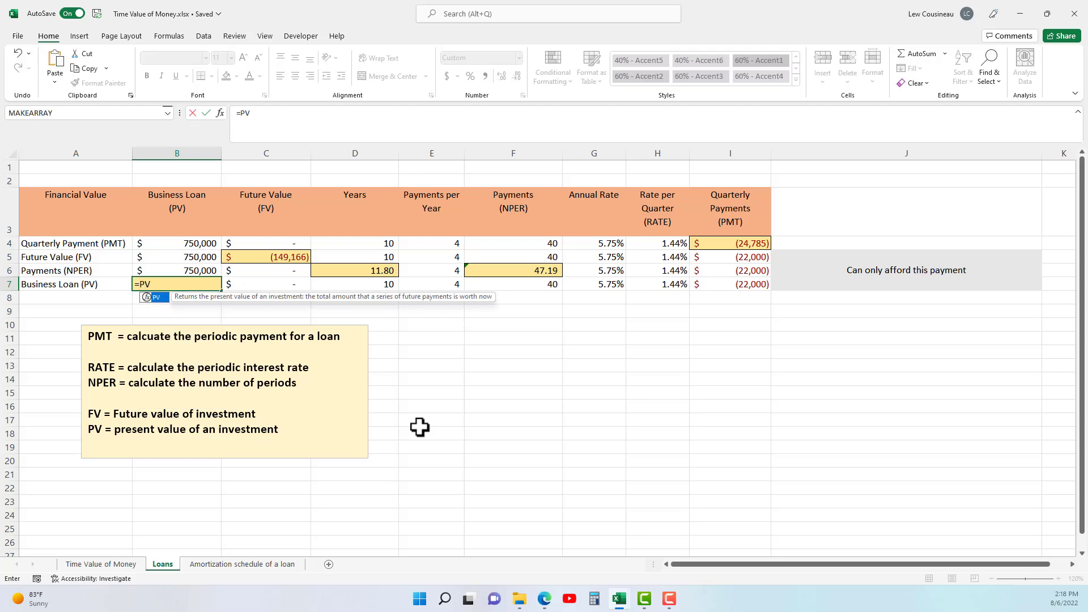
pyautogui.write('(')
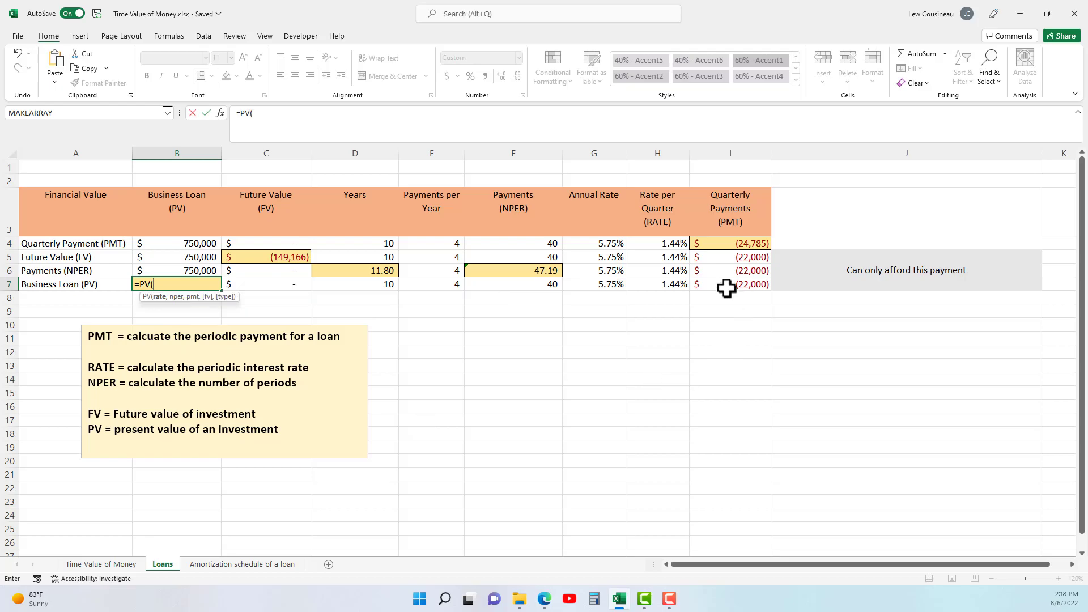
pyautogui.click(668, 288)
pyautogui.write(',')
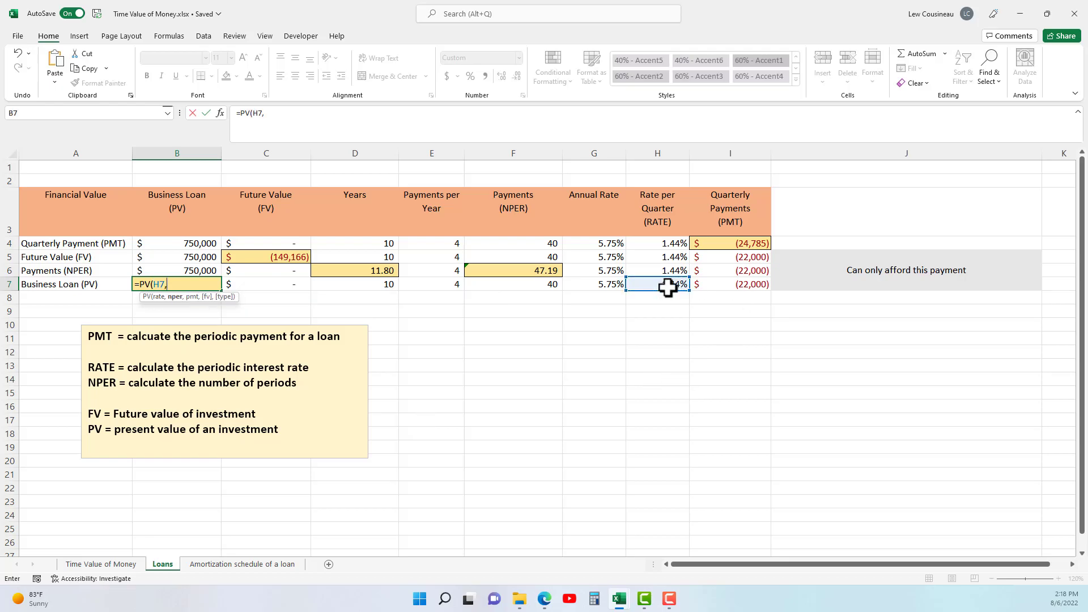
pyautogui.click(547, 286)
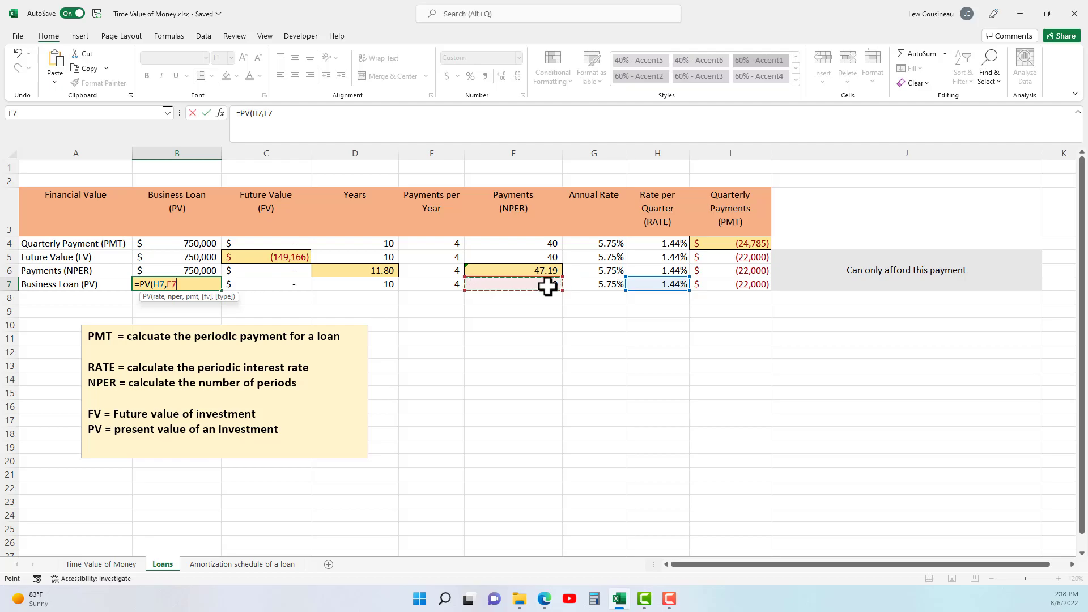
pyautogui.write(',')
pyautogui.click(754, 286)
pyautogui.write(',')
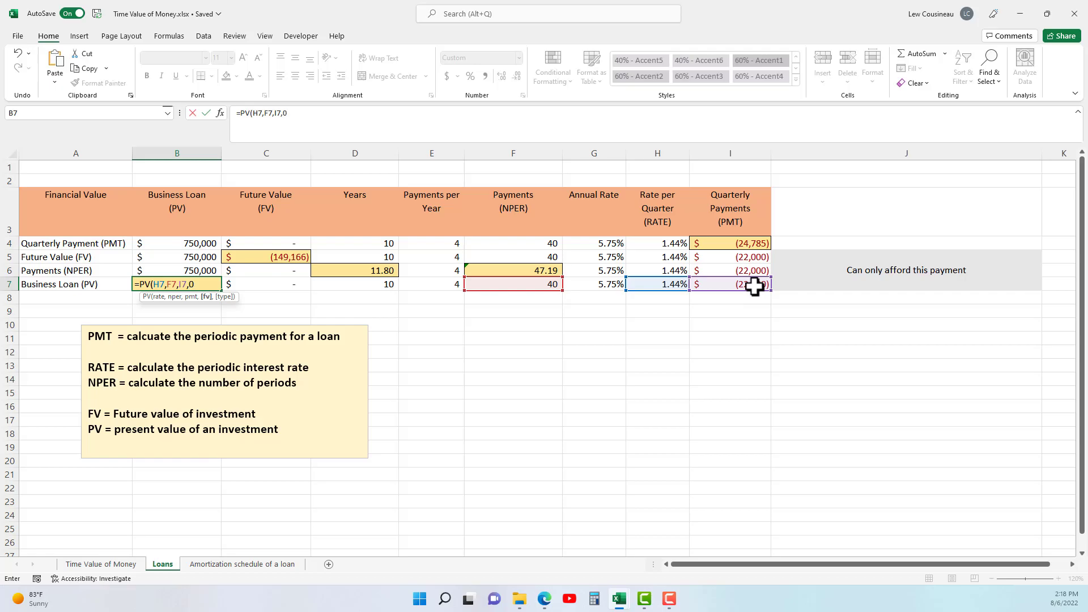
pyautogui.write('0,')
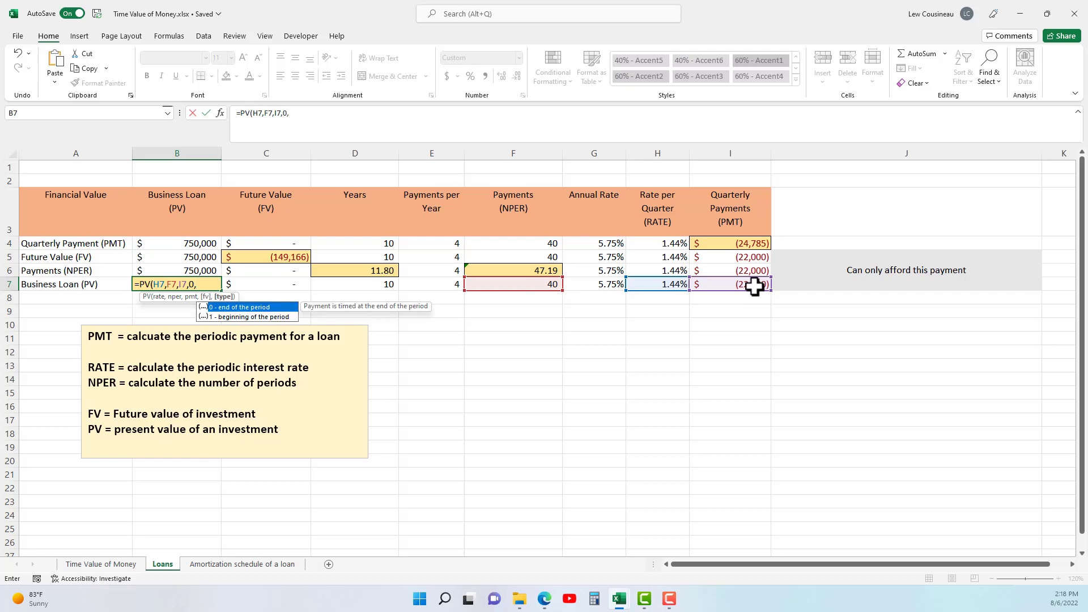
pyautogui.write('0)')
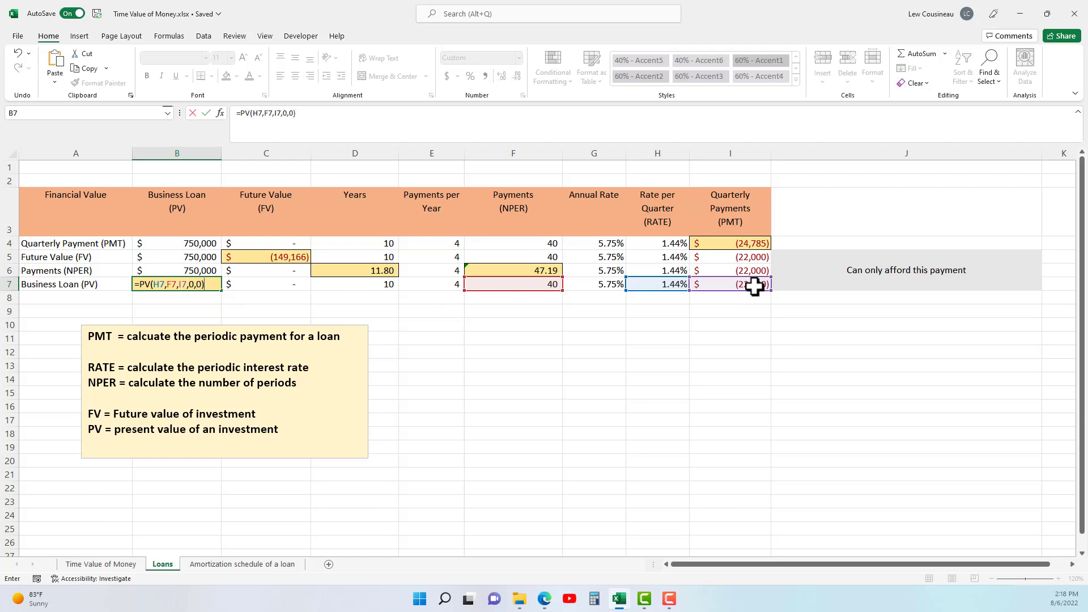
pyautogui.press('Return')
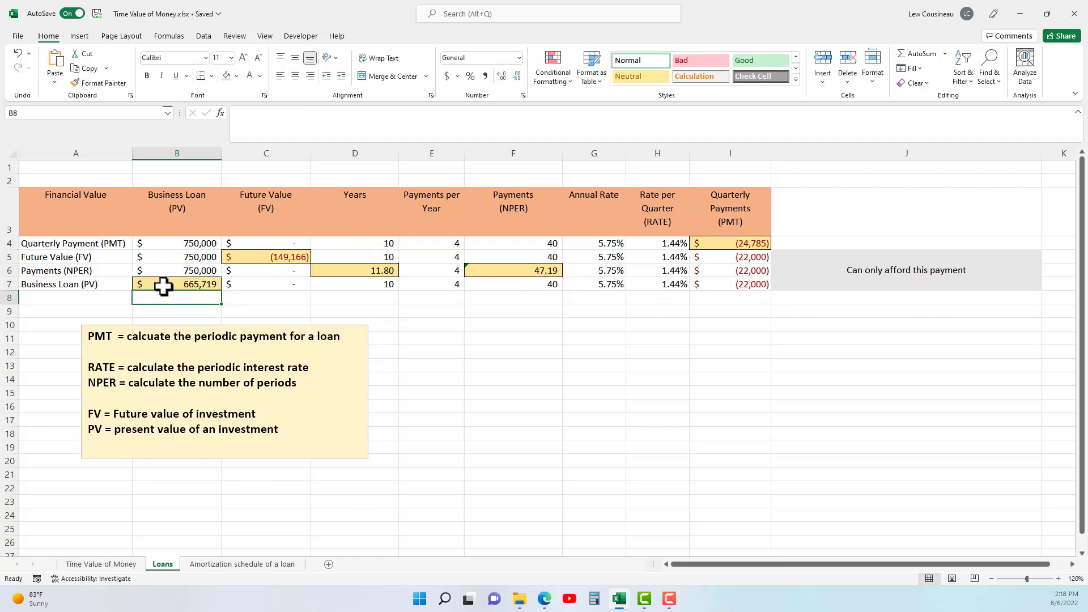
# Compare the calculated loan amount in B7 with the quarterly payment in I7 and the term details in D7:F7.
pyautogui.click(163, 286)
pyautogui.click(744, 286)
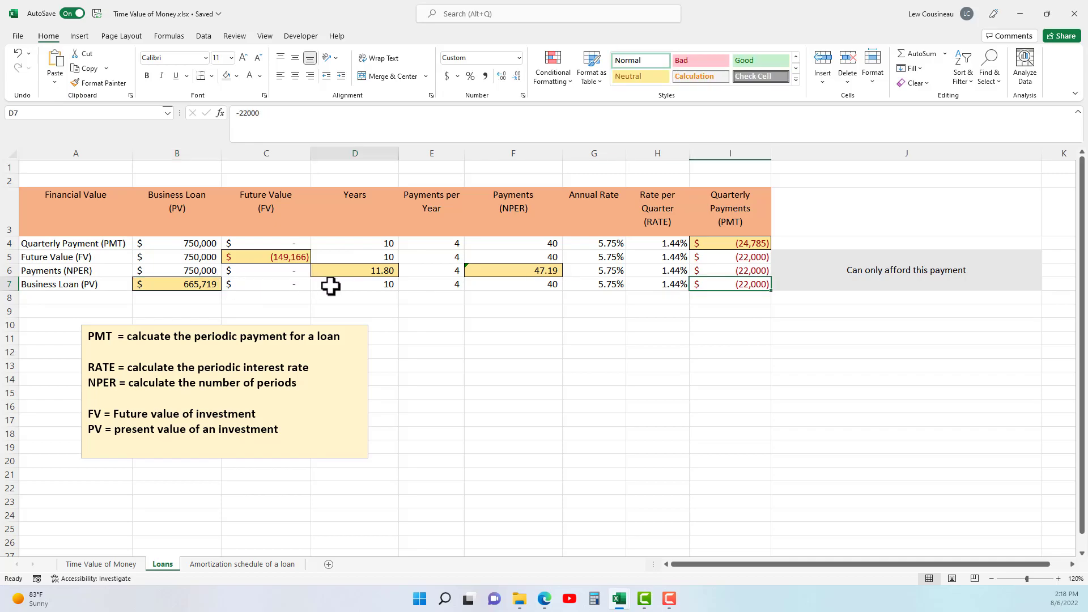
pyautogui.moveTo(330, 286); pyautogui.dragTo(500, 284)
pyautogui.click(210, 283)
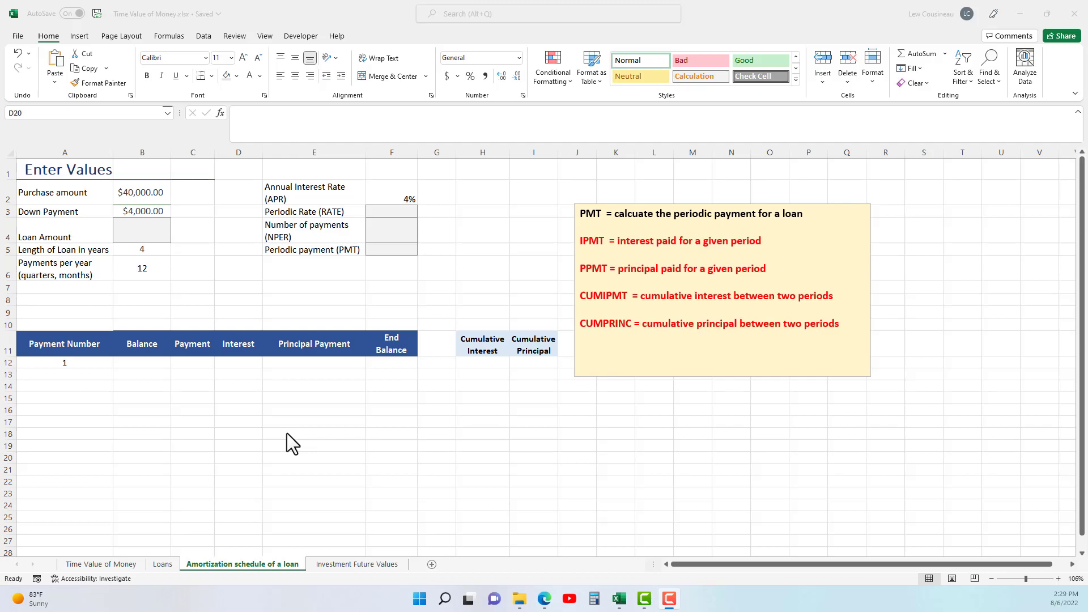
# Open the Amortization schedule of a loan sheet and examine its first payment row and the empty schedule area below.
pyautogui.click(262, 565)
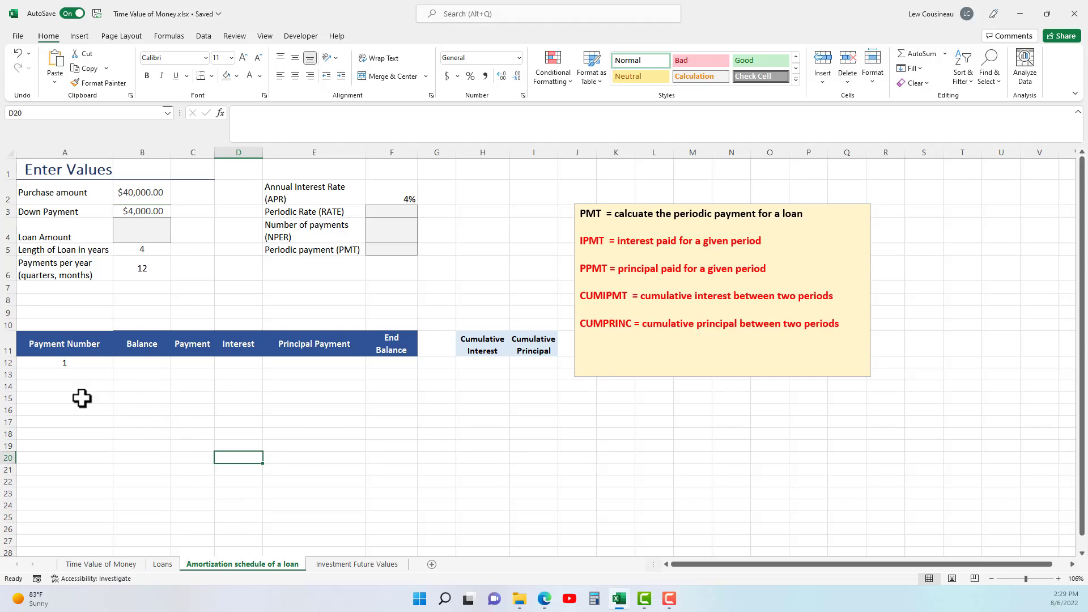
pyautogui.moveTo(72, 362); pyautogui.dragTo(371, 362)
pyautogui.click(383, 362)
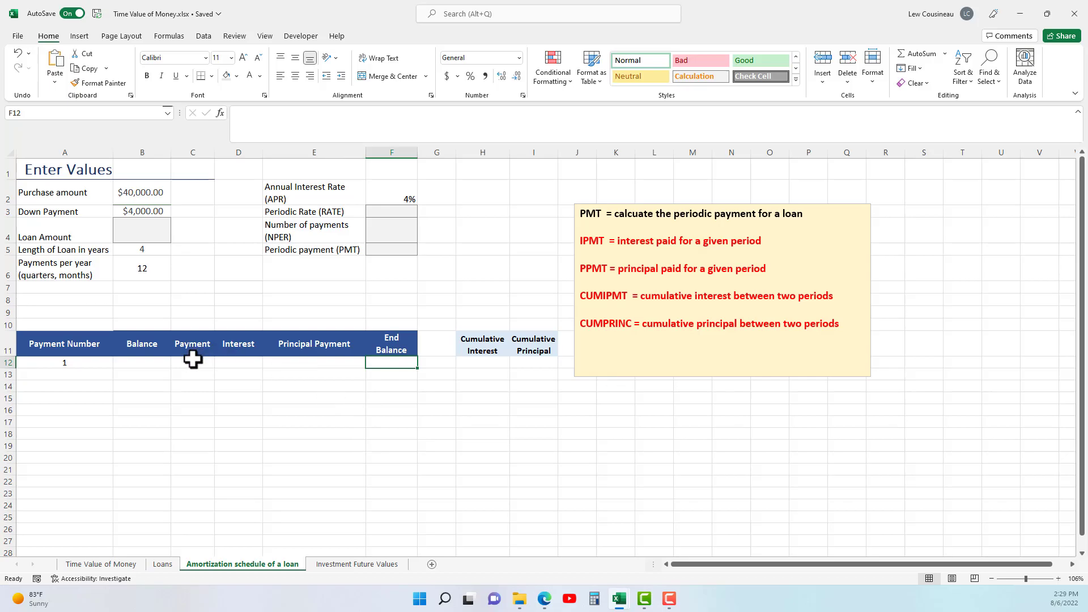
pyautogui.click(230, 362)
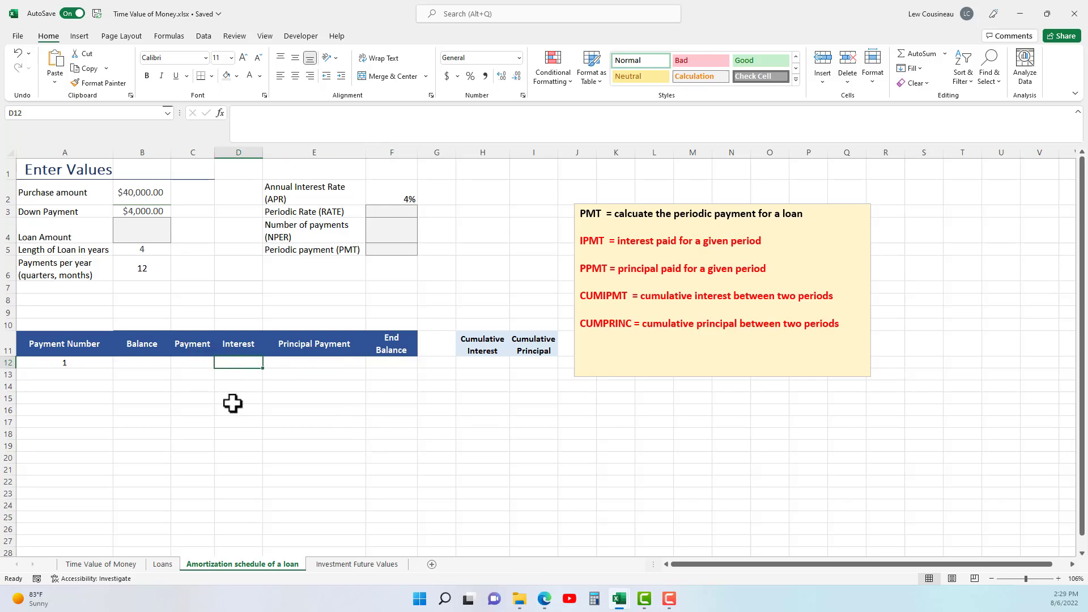
pyautogui.click(287, 366)
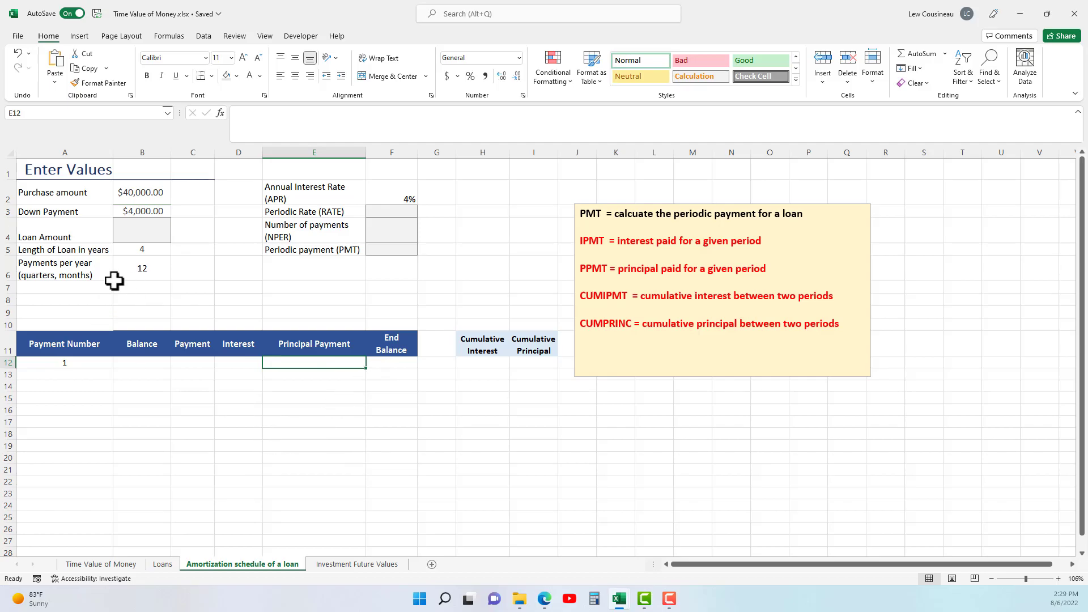
pyautogui.moveTo(80, 364); pyautogui.dragTo(391, 528)
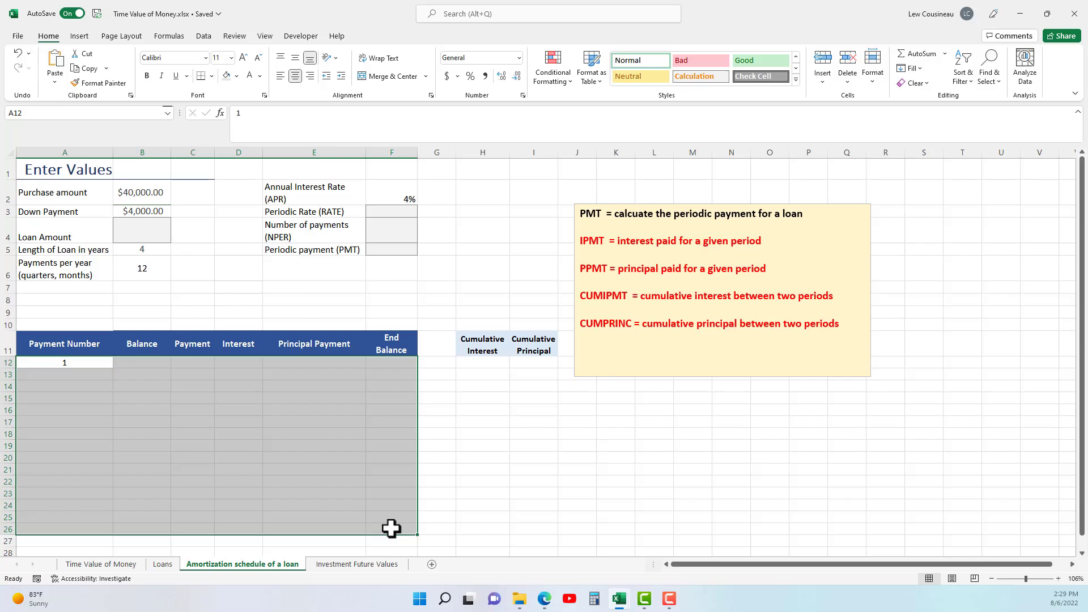
pyautogui.click(207, 472)
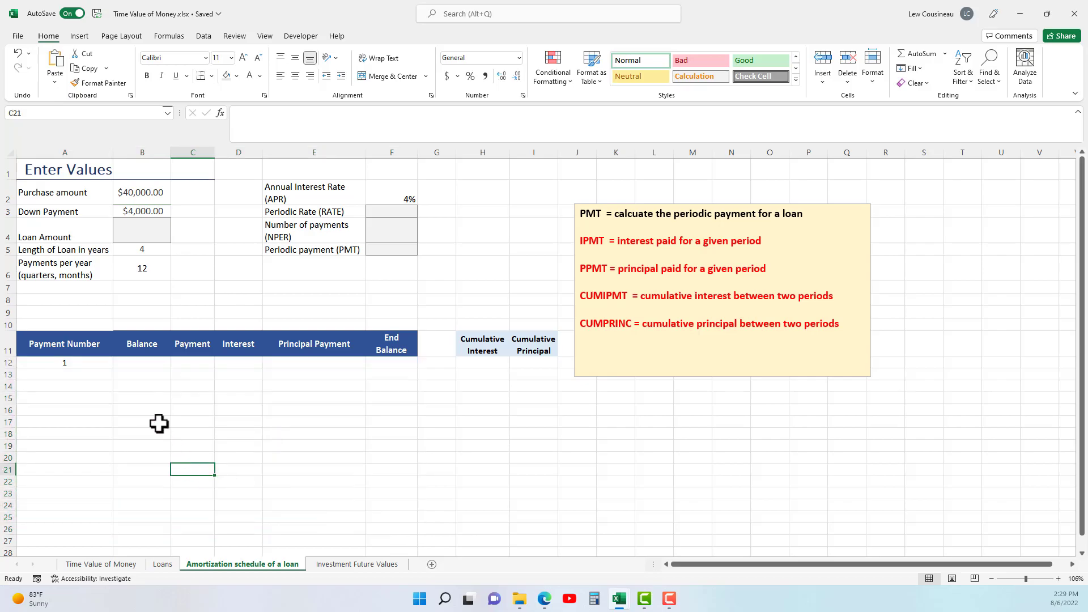
pyautogui.moveTo(73, 410); pyautogui.dragTo(118, 400)
pyautogui.moveTo(81, 433); pyautogui.dragTo(120, 458)
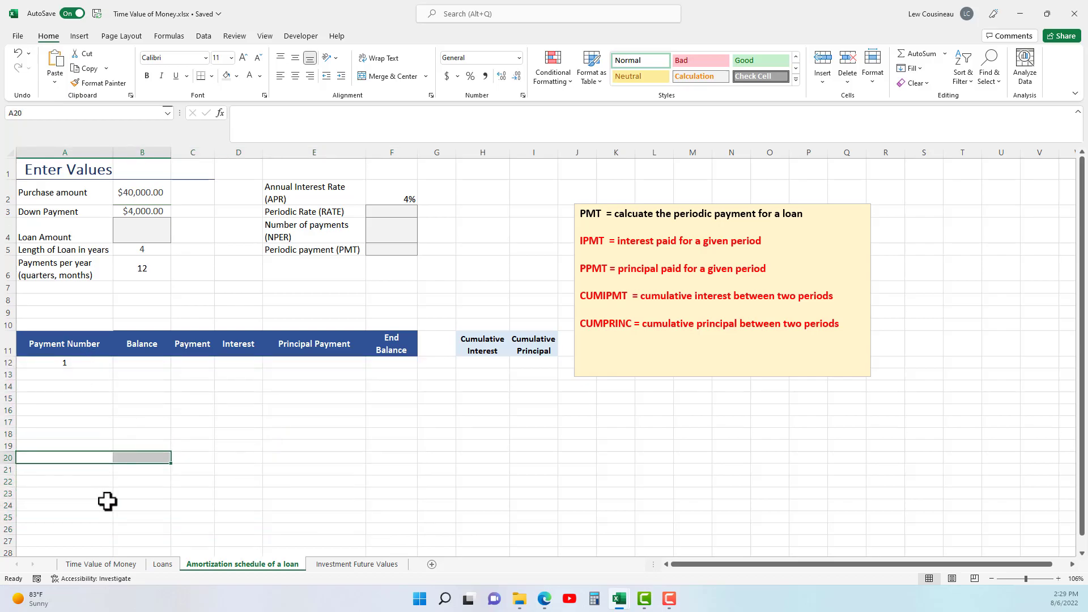
pyautogui.click(384, 457)
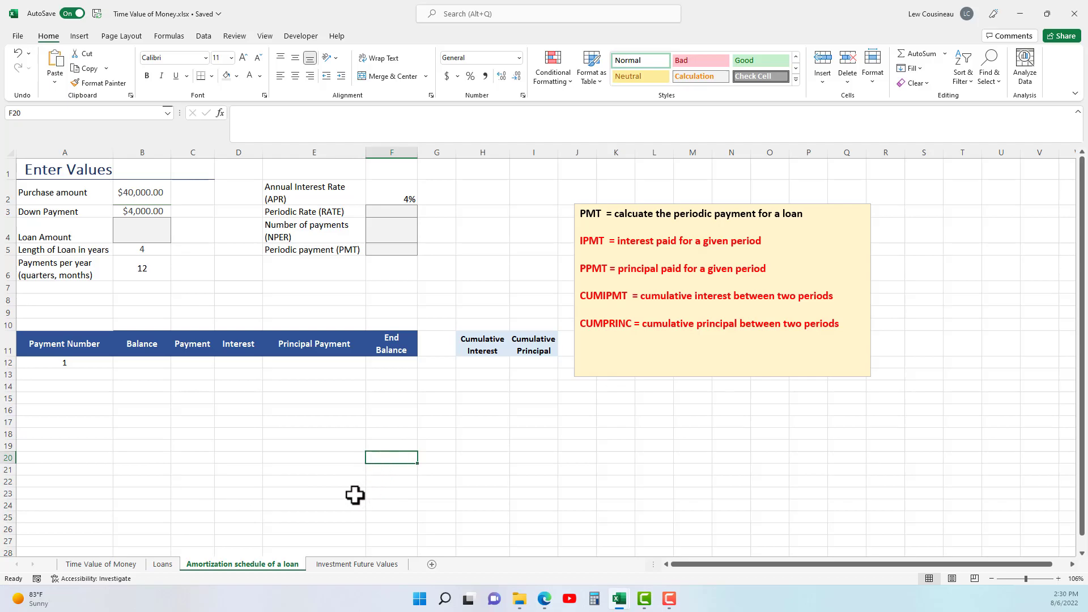
# Review the purchase amount in B2 and the down payment in B3 against the empty schedule headings below.
pyautogui.moveTo(59, 459); pyautogui.dragTo(395, 459)
pyautogui.click(394, 468)
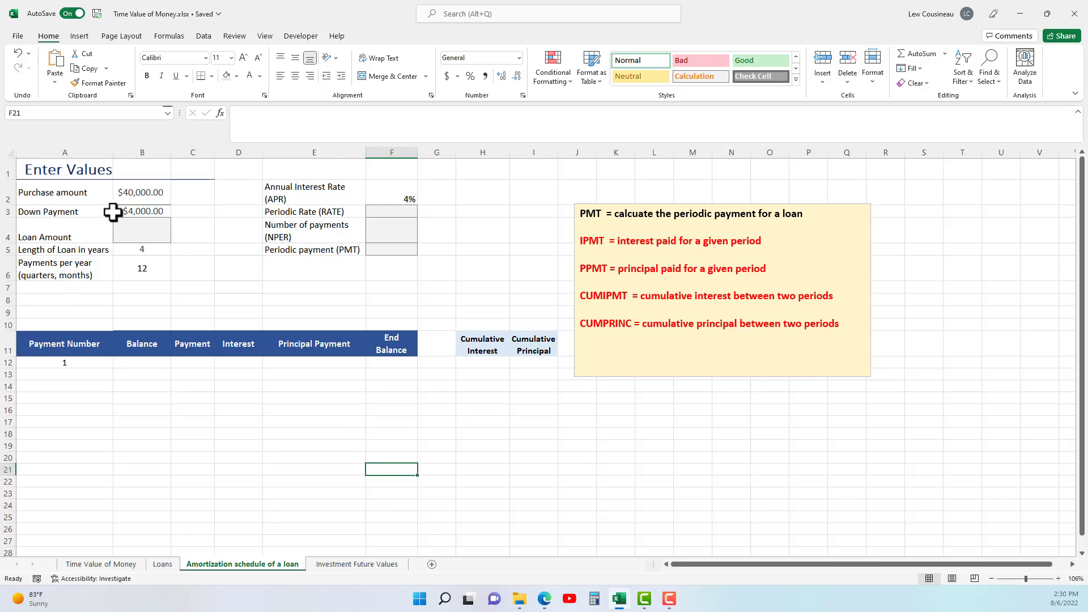
pyautogui.click(1059, 578)
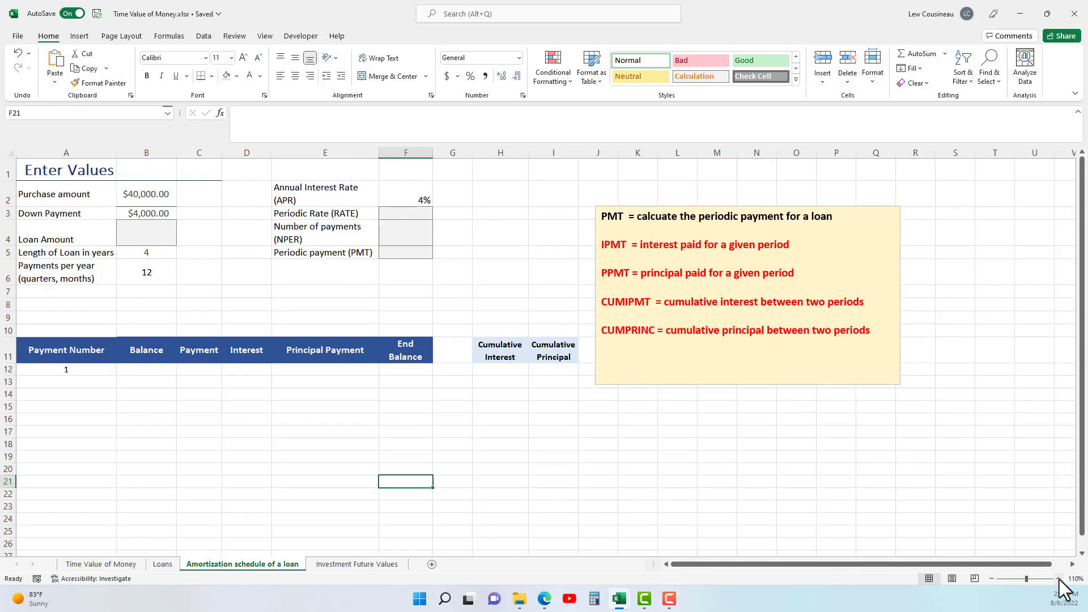
pyautogui.click(1059, 579)
pyautogui.click(158, 202)
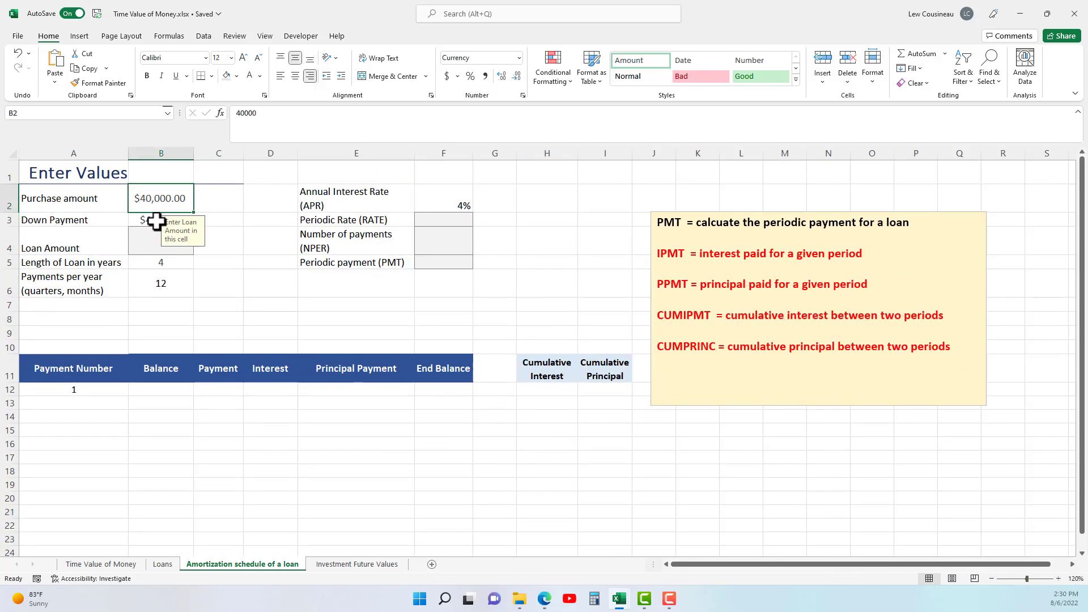
pyautogui.click(155, 221)
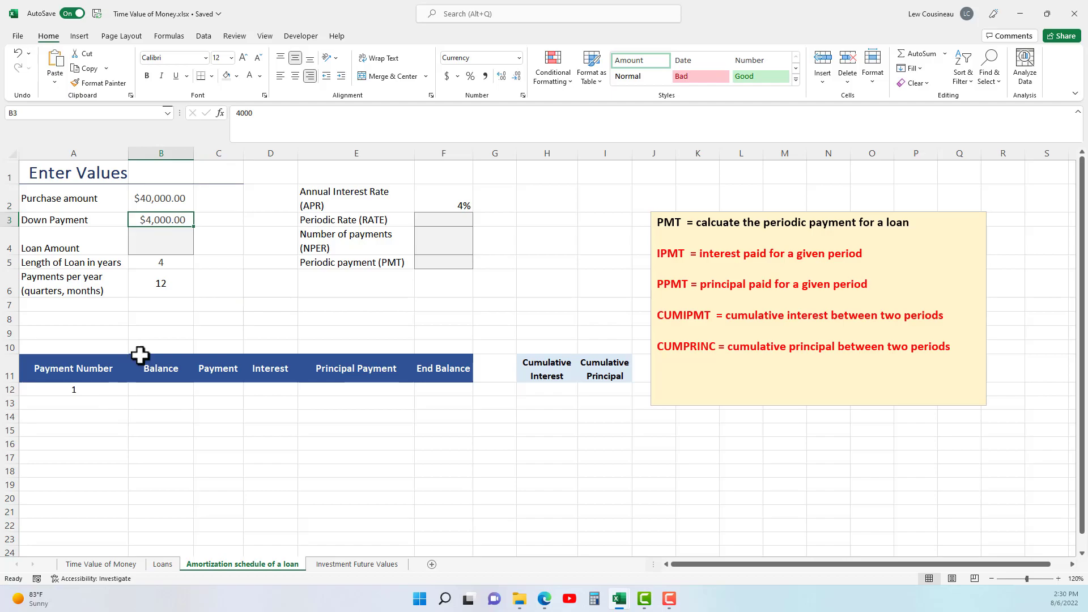
pyautogui.click(162, 203)
pyautogui.click(157, 219)
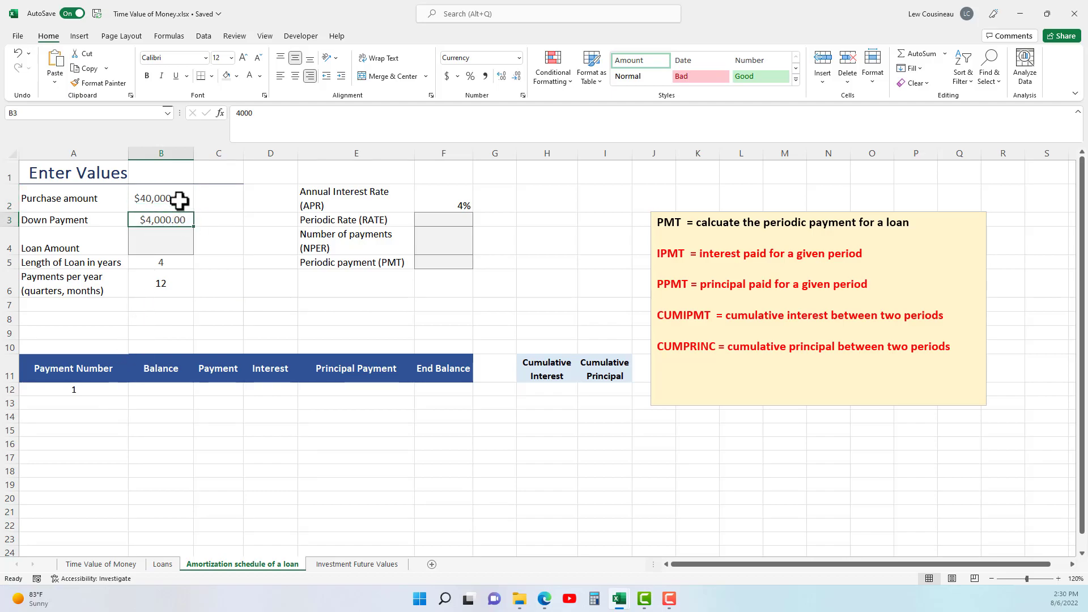
# Calculate the loan amount in B4 by subtracting the down payment from the purchase amount with =B2-B3.
pyautogui.click(158, 241)
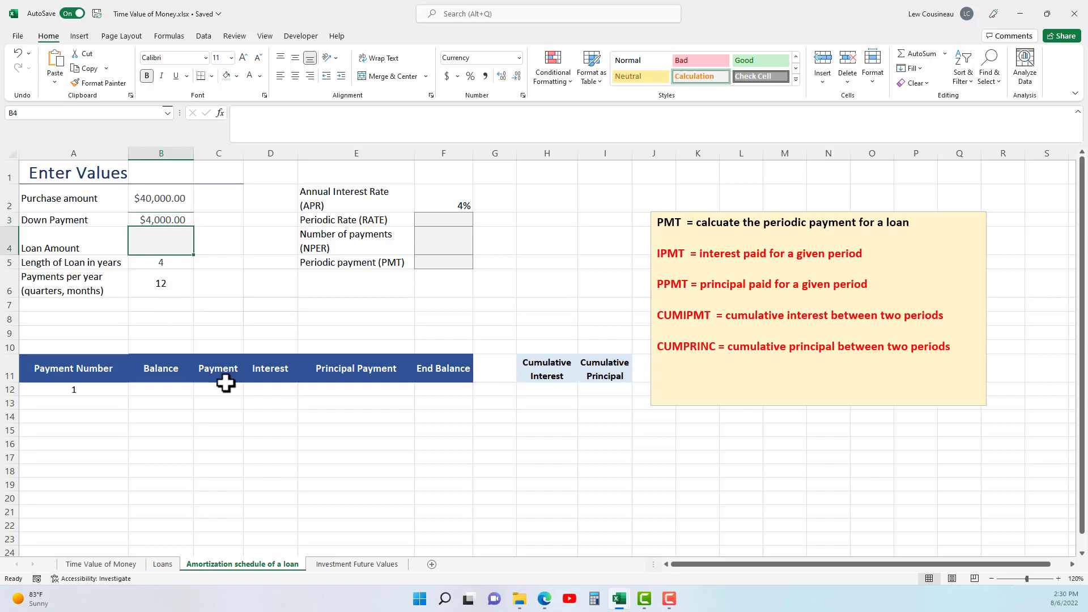
pyautogui.write('=')
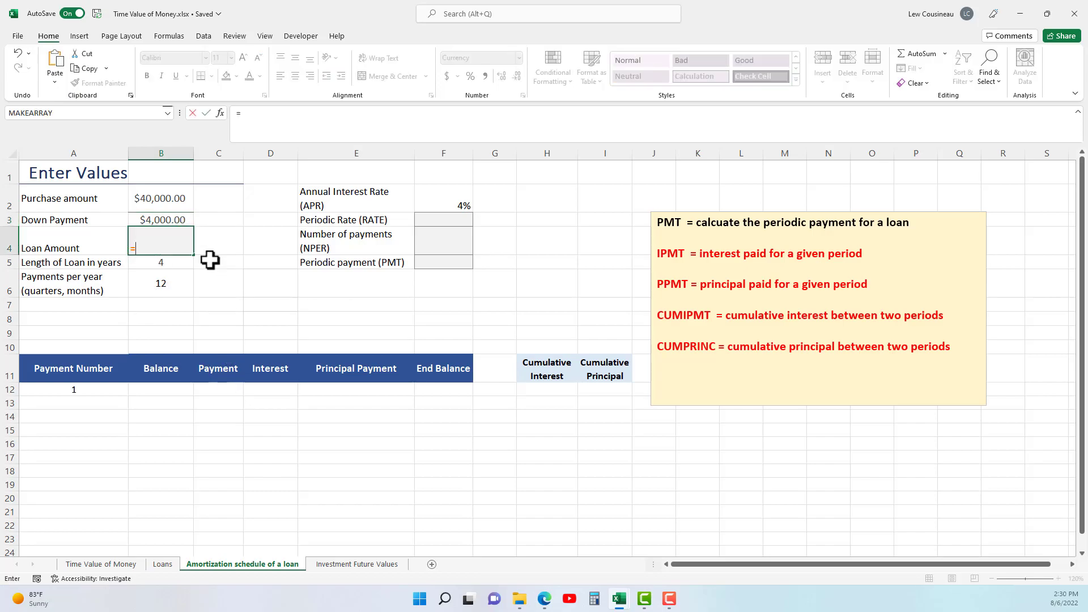
pyautogui.click(176, 195)
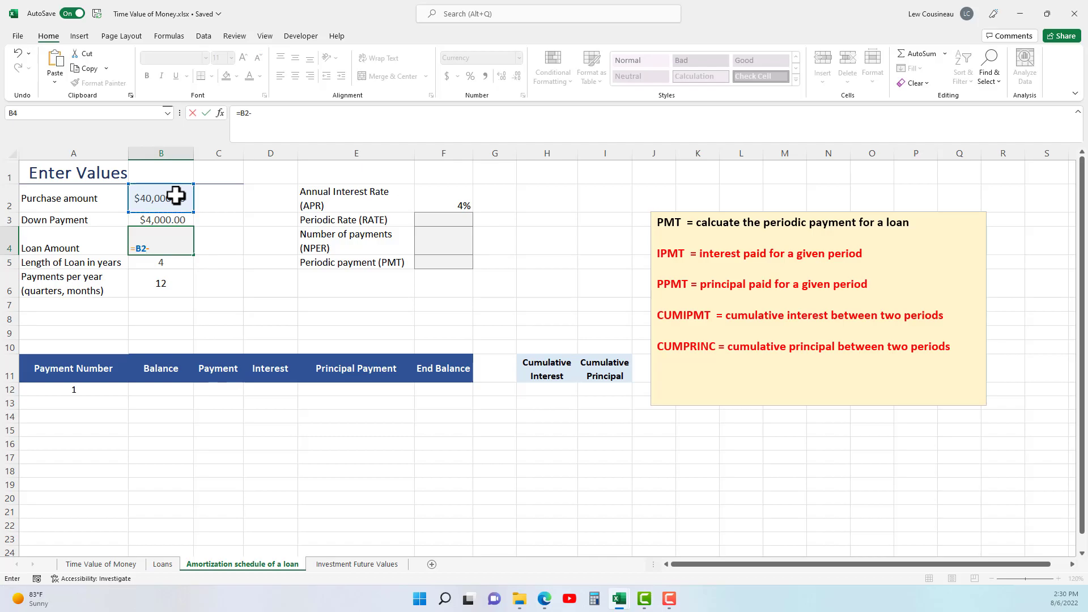
pyautogui.click(165, 218)
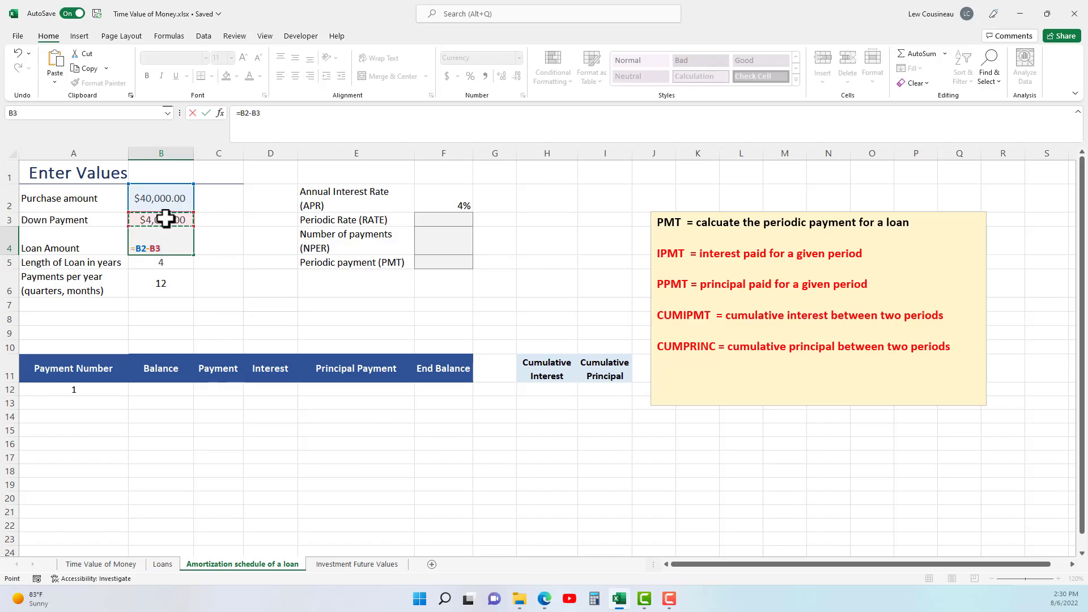
pyautogui.press('Return')
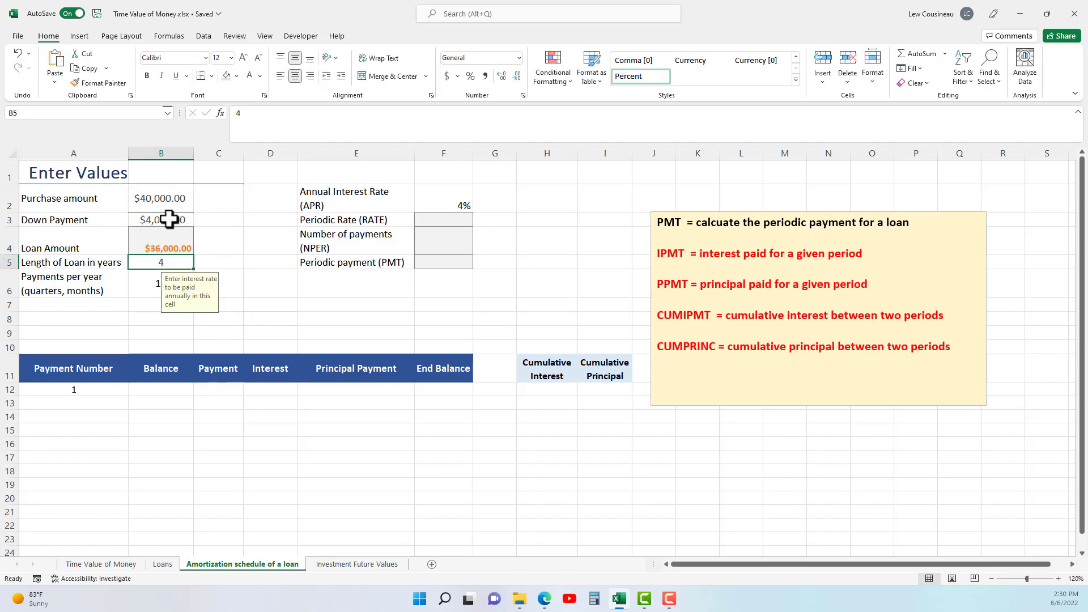
pyautogui.click(182, 253)
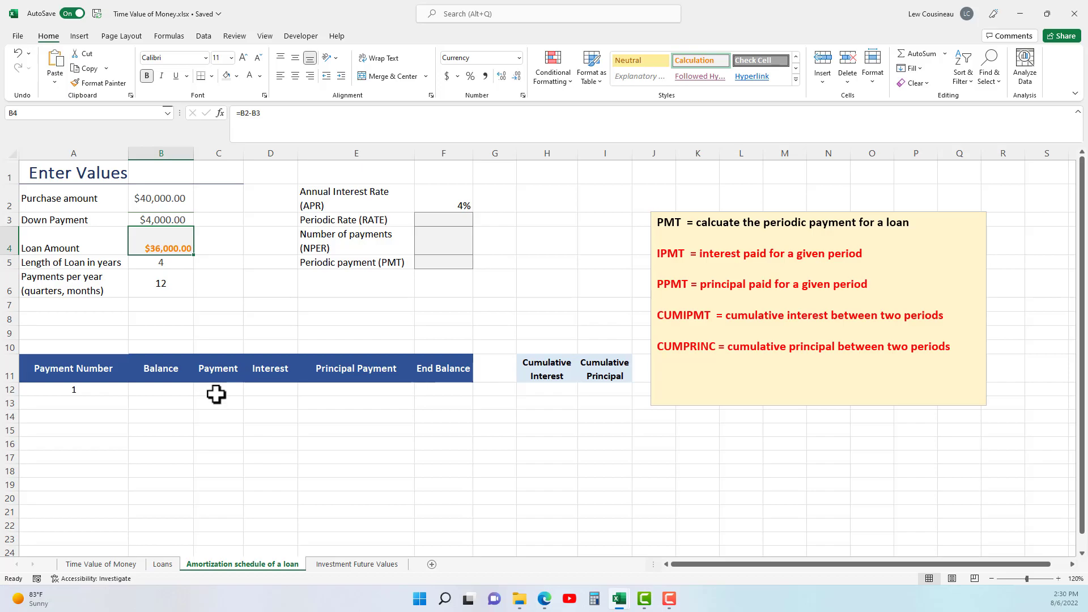
# Check the loan length in B5 and set the payments per year in B6 to 4 for quarterly payments.
pyautogui.click(180, 261)
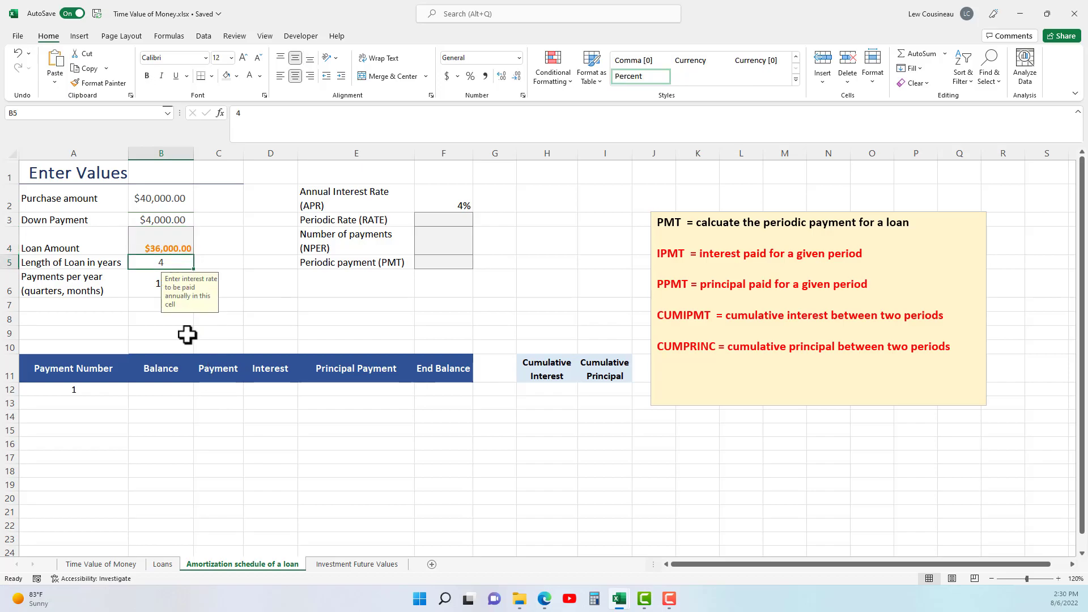
pyautogui.click(105, 293)
pyautogui.click(145, 289)
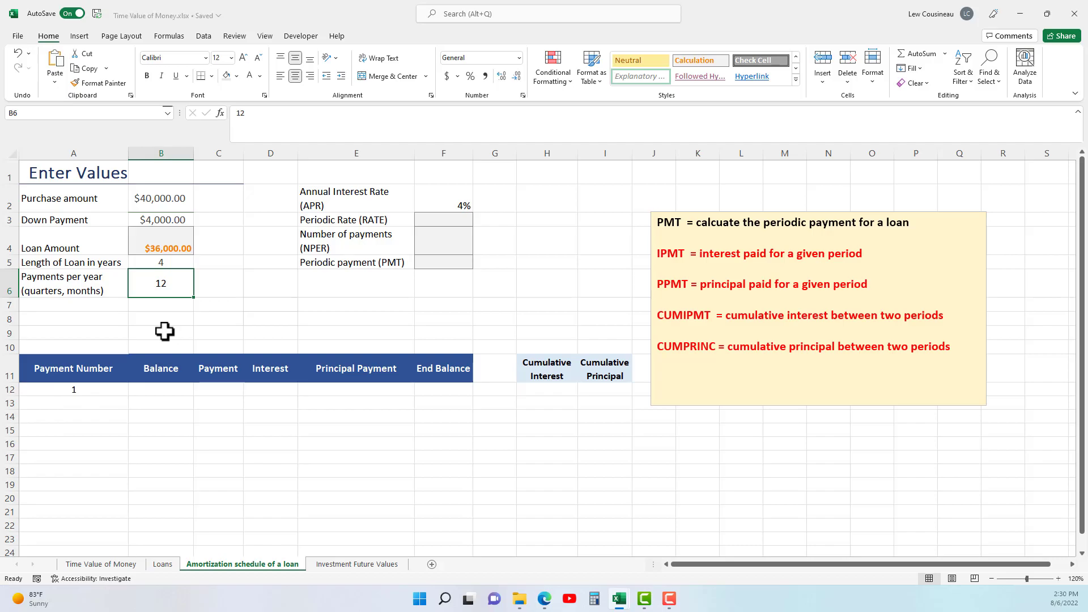
pyautogui.write('4')
pyautogui.press('Return')
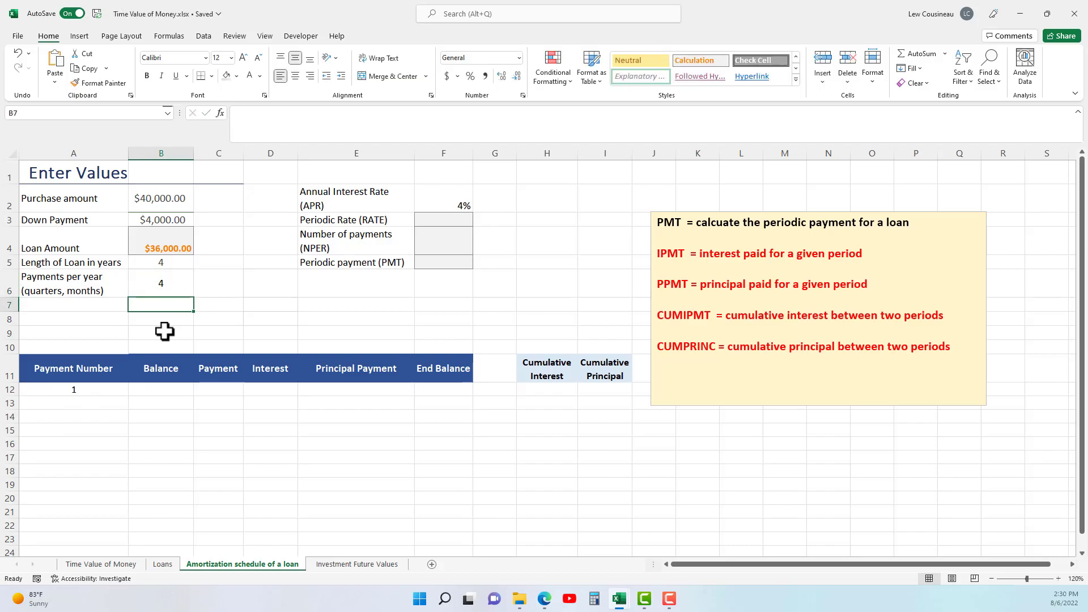
pyautogui.click(170, 565)
pyautogui.click(202, 564)
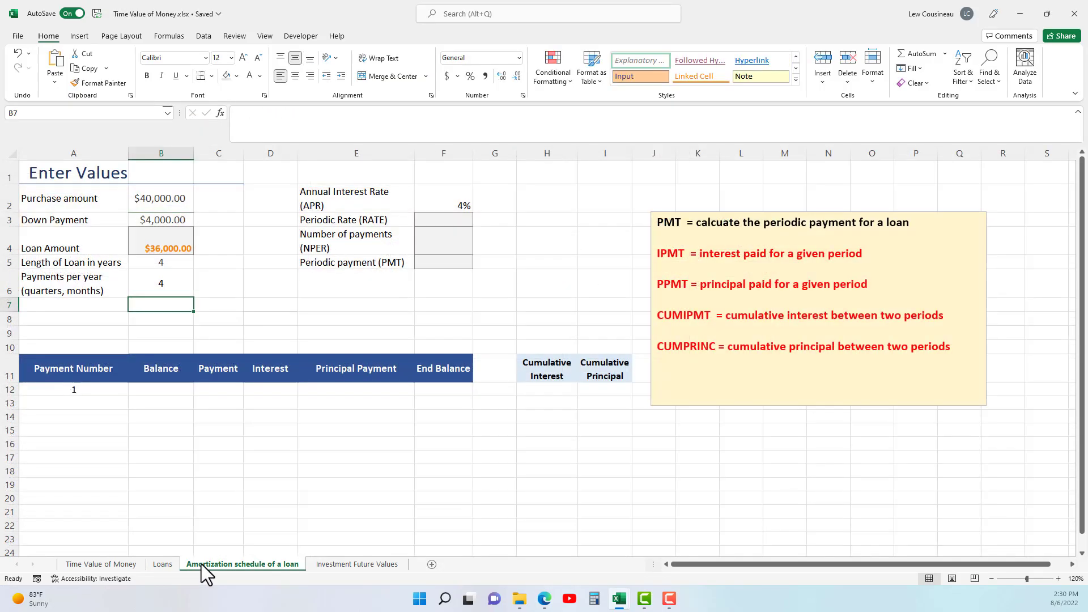
# Set the payments per year in B6 back to 12 for monthly payments.
pyautogui.click(156, 287)
pyautogui.write('12')
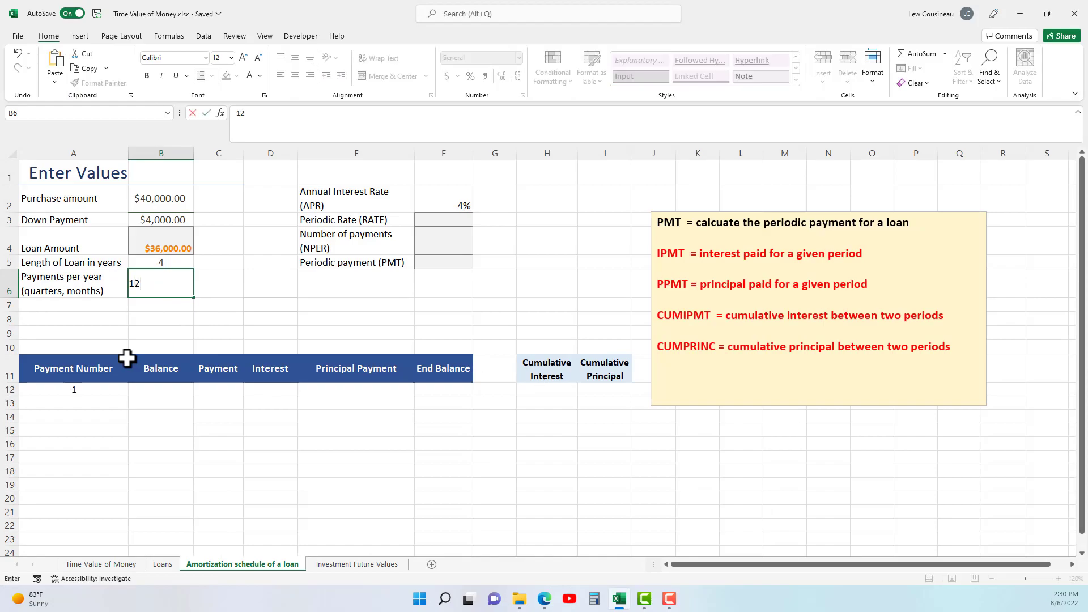
pyautogui.click(194, 326)
pyautogui.click(158, 286)
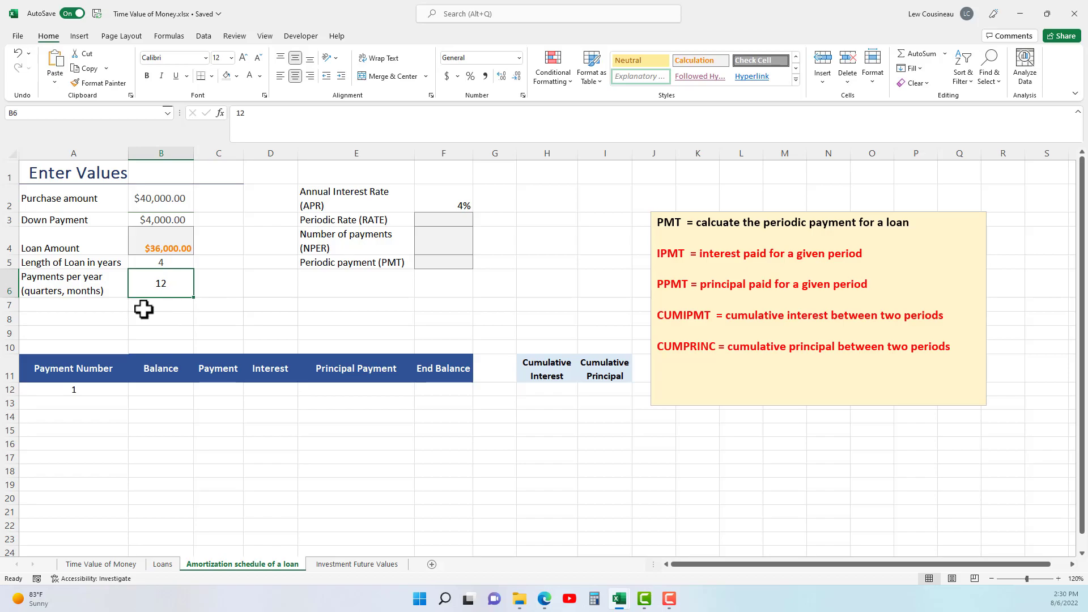
# Center the annual interest rate in F2 horizontally and check the payments per year in B6.
pyautogui.click(445, 207)
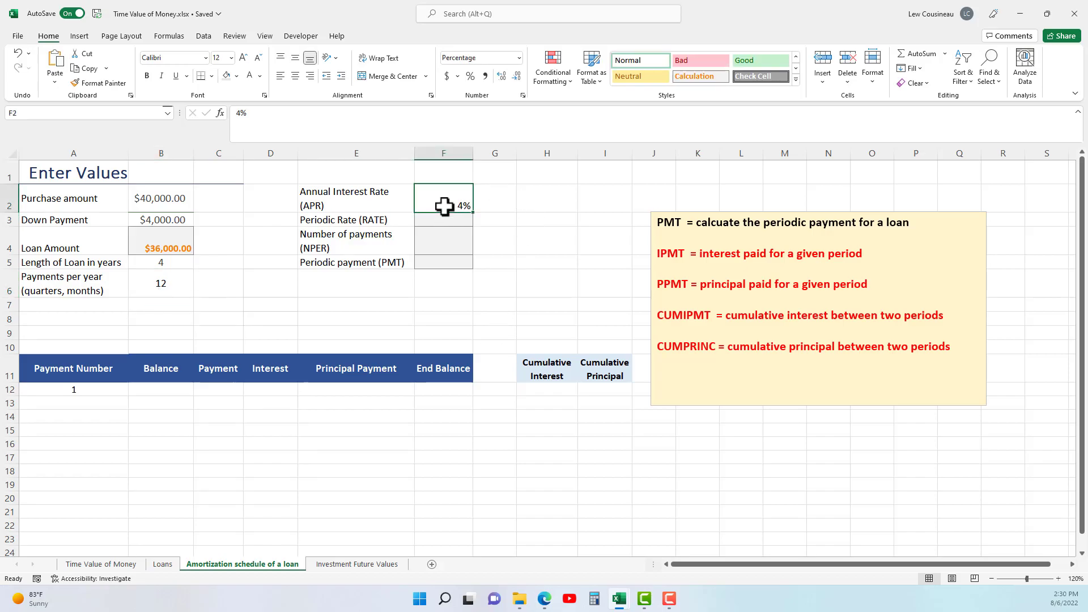
pyautogui.click(296, 76)
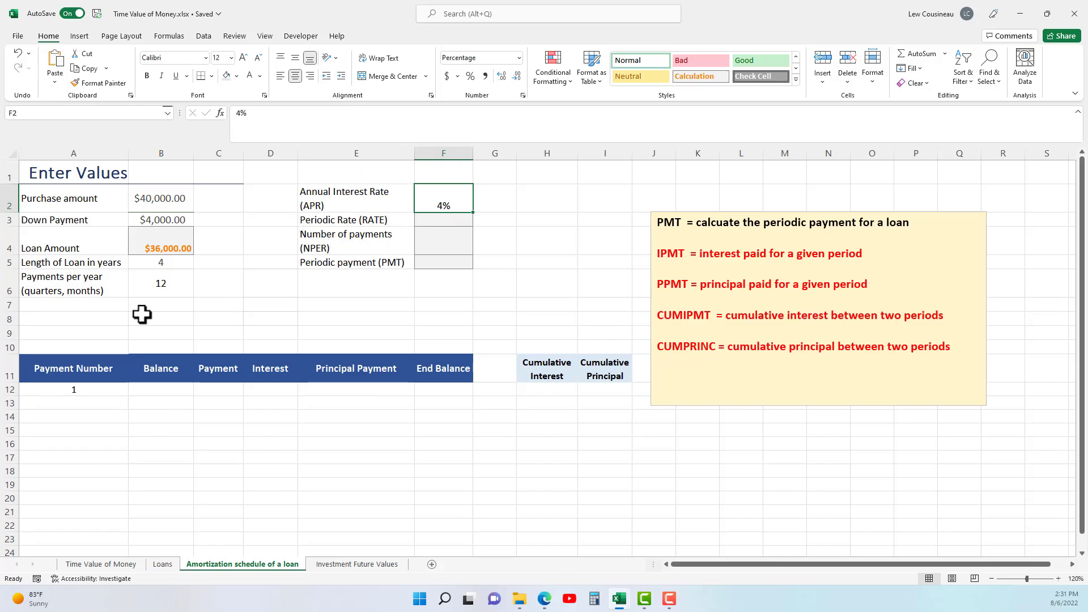
pyautogui.click(163, 288)
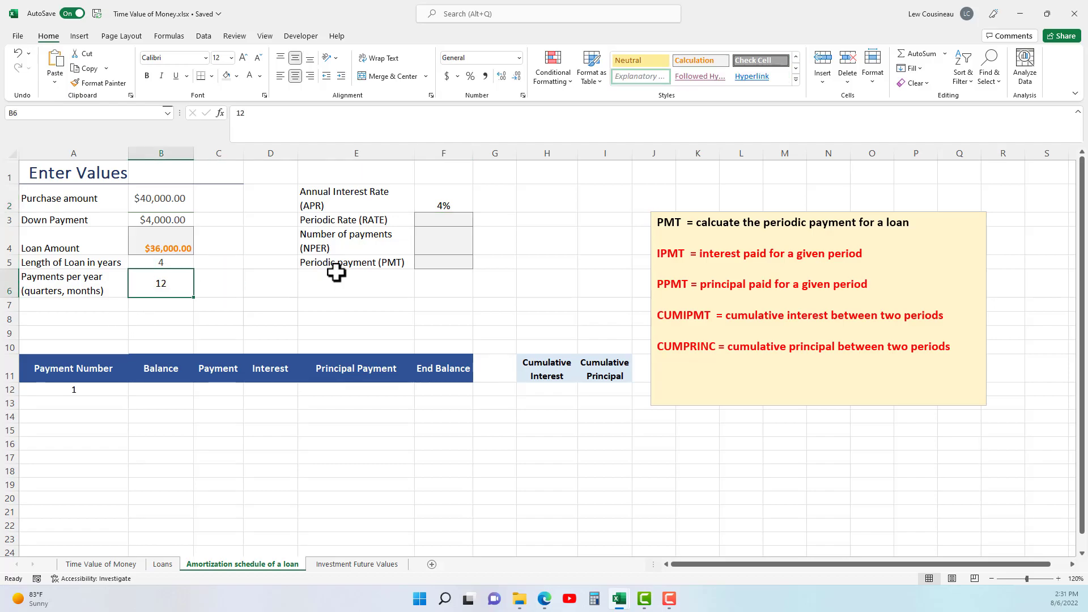
# Calculate the periodic rate in F3 by dividing the annual rate by the payments per year with =F2/B6.
pyautogui.click(440, 222)
pyautogui.write('=')
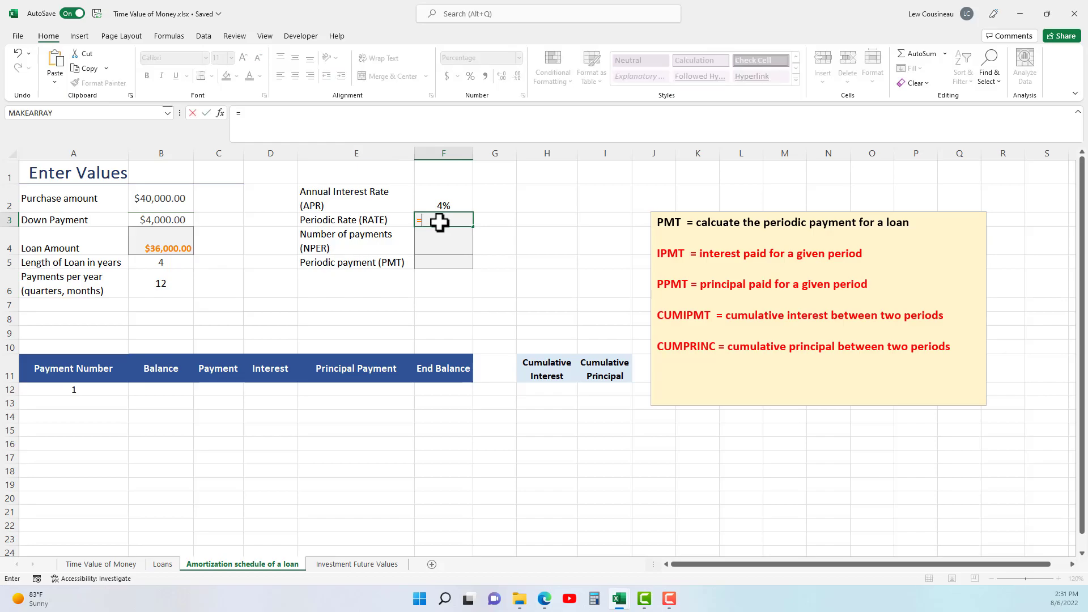
pyautogui.click(448, 203)
pyautogui.write('/')
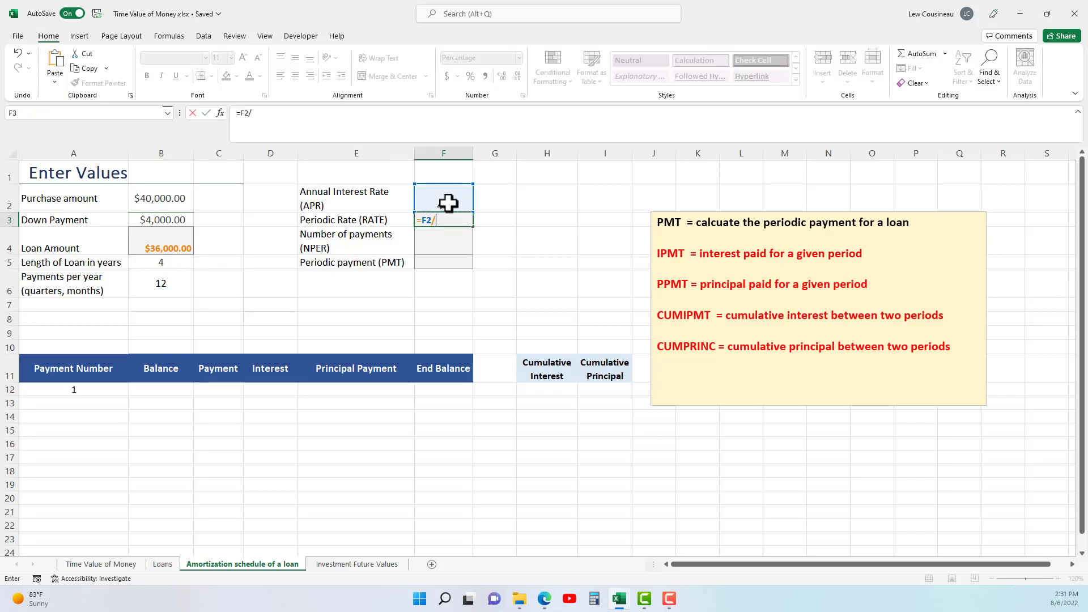
pyautogui.click(160, 282)
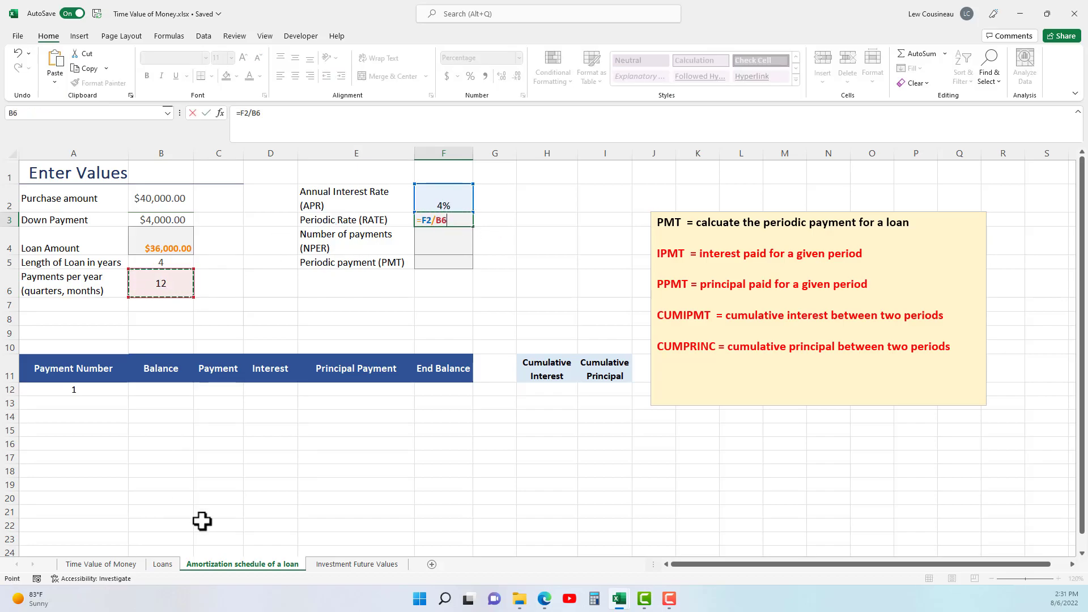
pyautogui.press('Return')
pyautogui.click(461, 221)
# Calculate the number of payments in F4 by multiplying loan years by payments per year with =B5*B6.
pyautogui.click(436, 248)
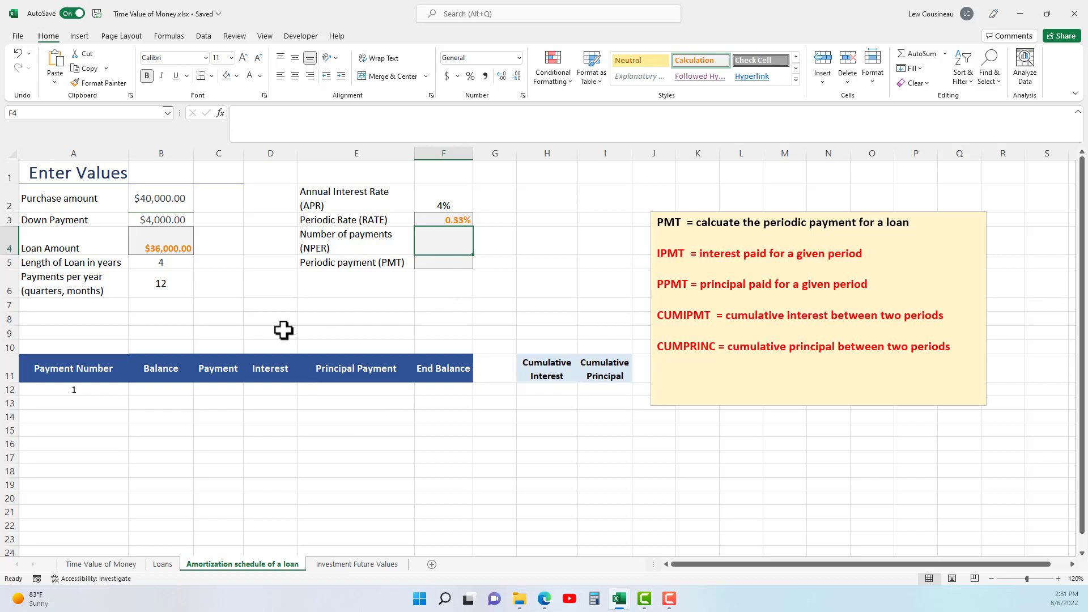
pyautogui.write('=')
pyautogui.click(179, 267)
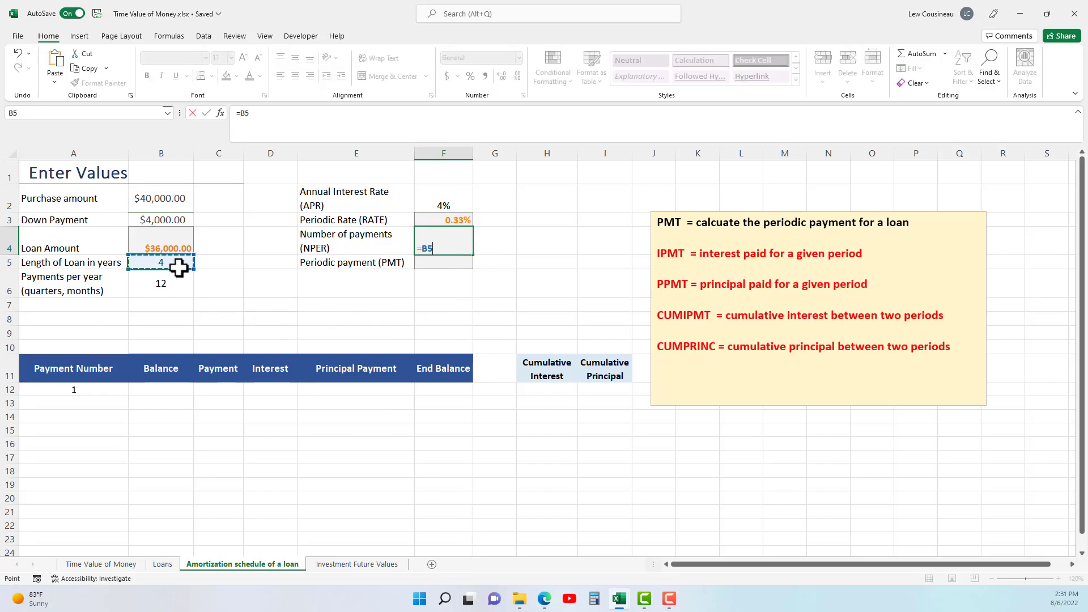
pyautogui.write('*')
pyautogui.click(159, 289)
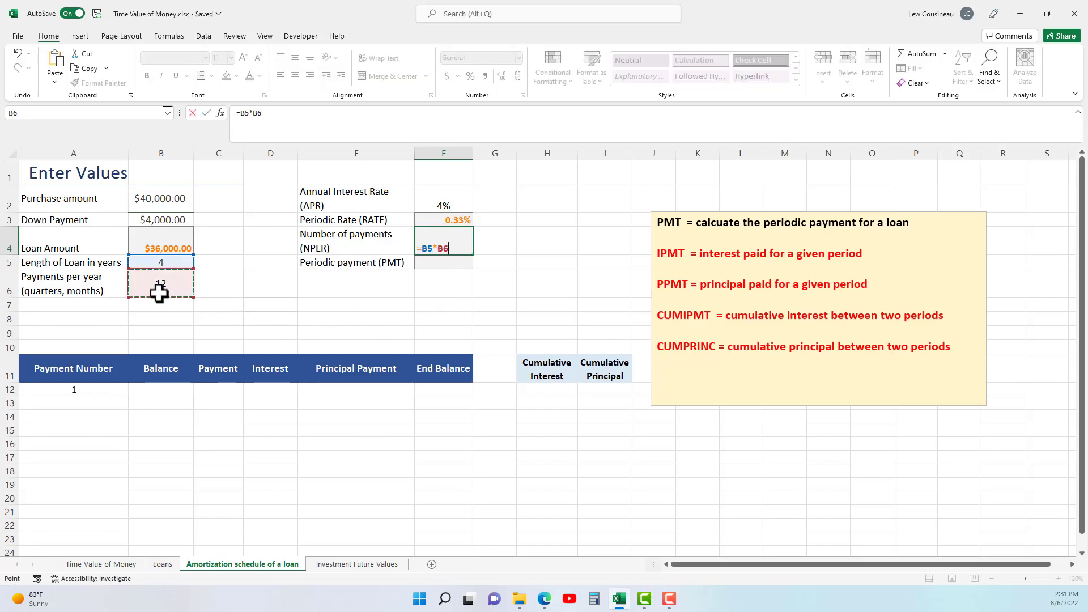
pyautogui.press('Return')
pyautogui.click(457, 243)
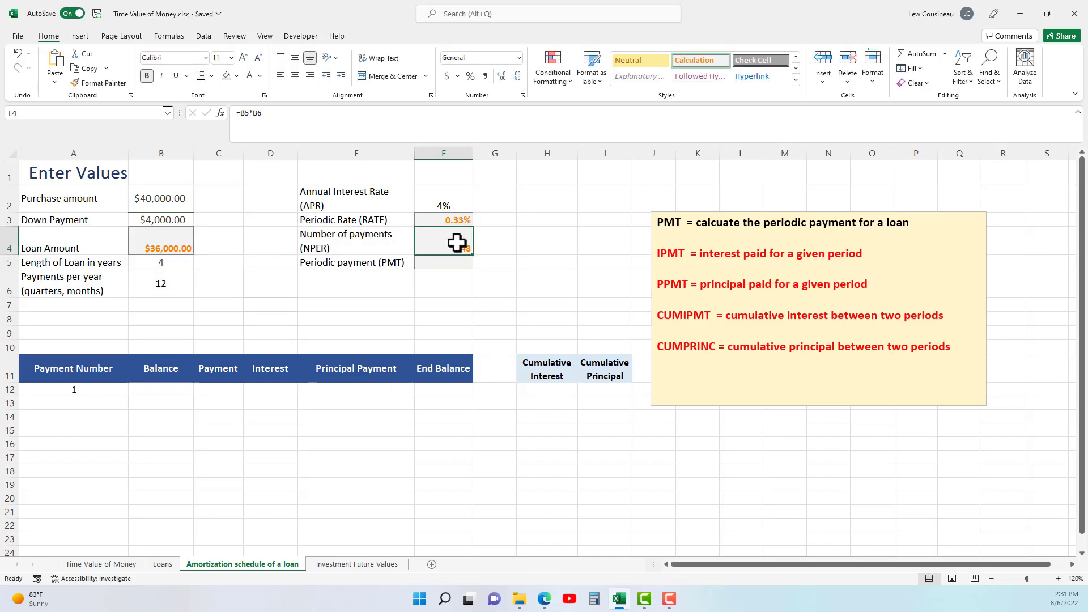
# Try 4 payments per year in B6 and check the effect on the periodic rate and number of payments in F3:F4.
pyautogui.click(174, 293)
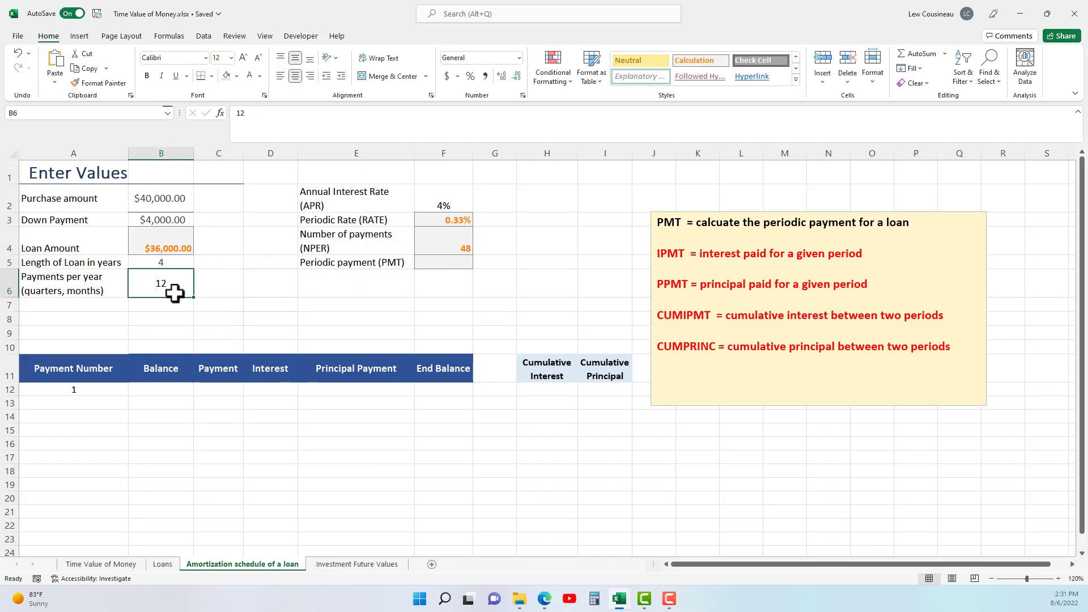
pyautogui.press('Return')
pyautogui.click(456, 220)
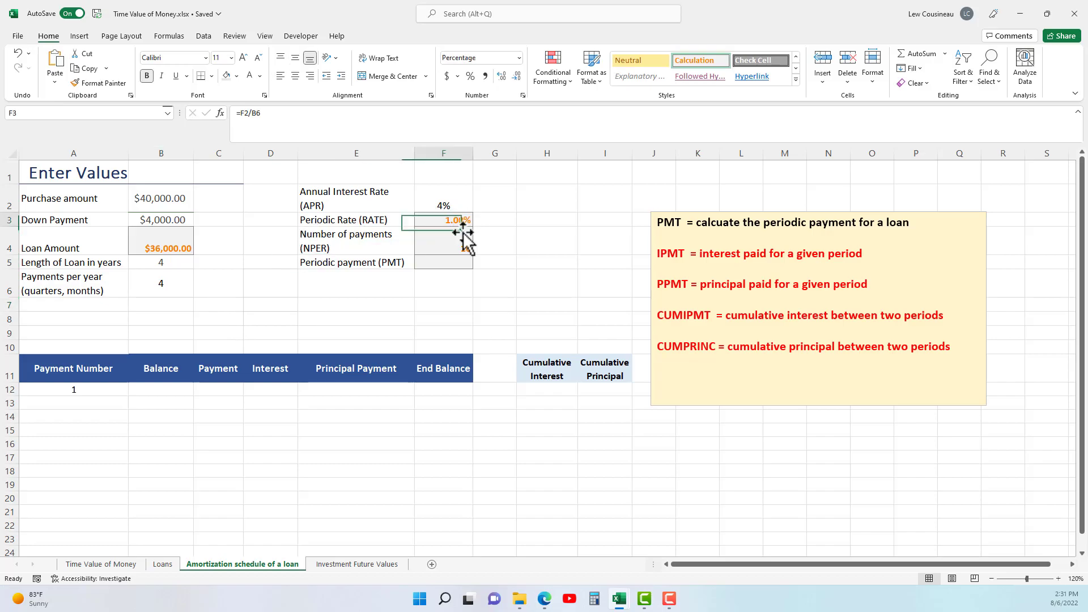
pyautogui.click(455, 240)
# Return the payments per year in B6 to 12.
pyautogui.click(174, 288)
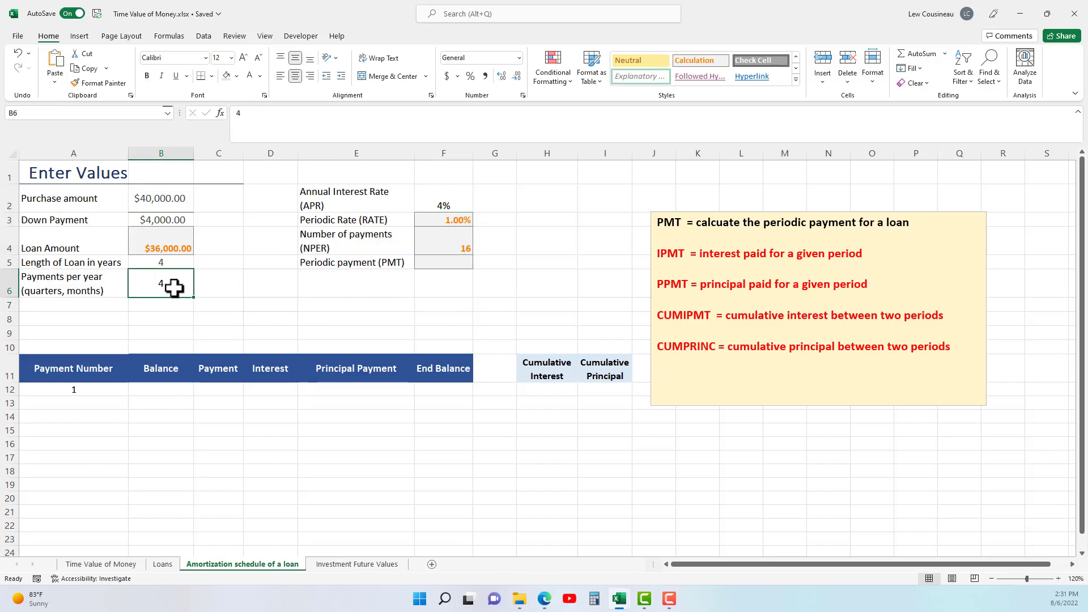
pyautogui.write('12')
pyautogui.press('Return')
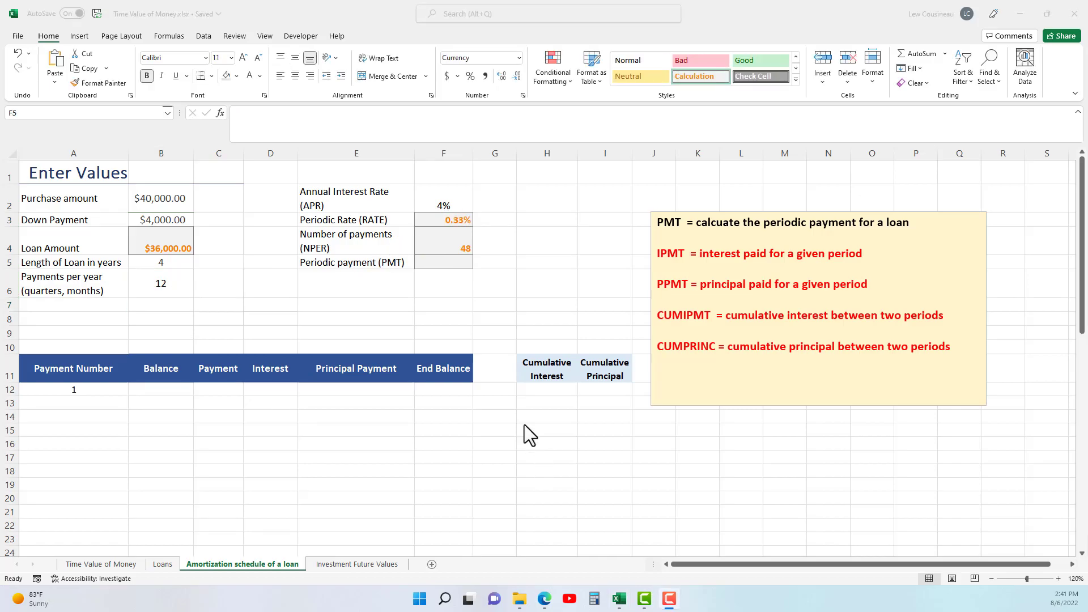
# Calculate the periodic payment in F5 from the periodic rate, number of payments and loan amount with =PMT(F3,F4,B4,0,0).
pyautogui.click(374, 265)
pyautogui.click(424, 264)
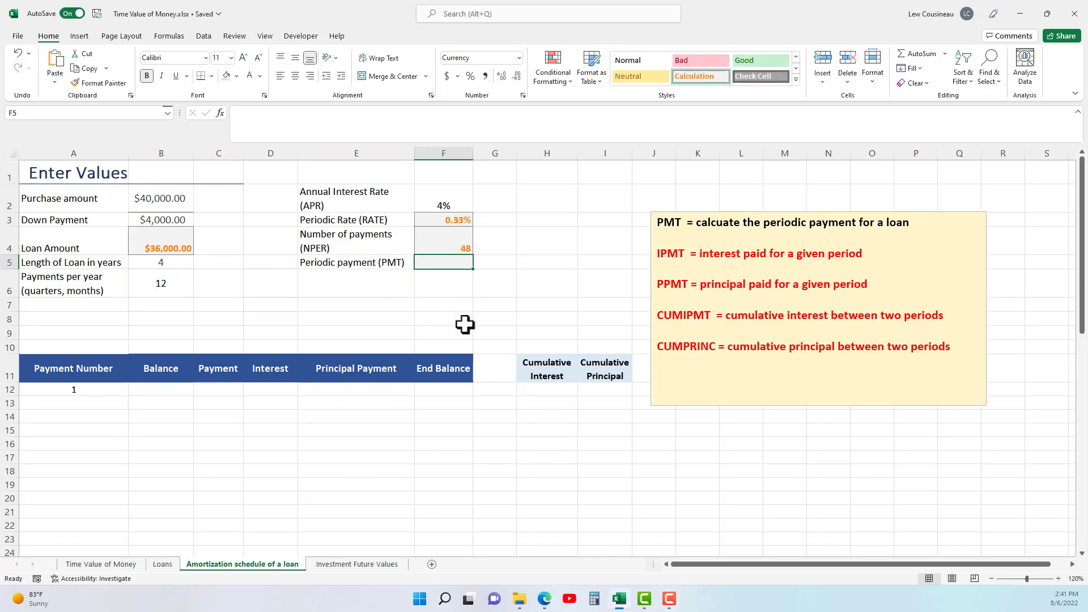
pyautogui.write('=PMT(')
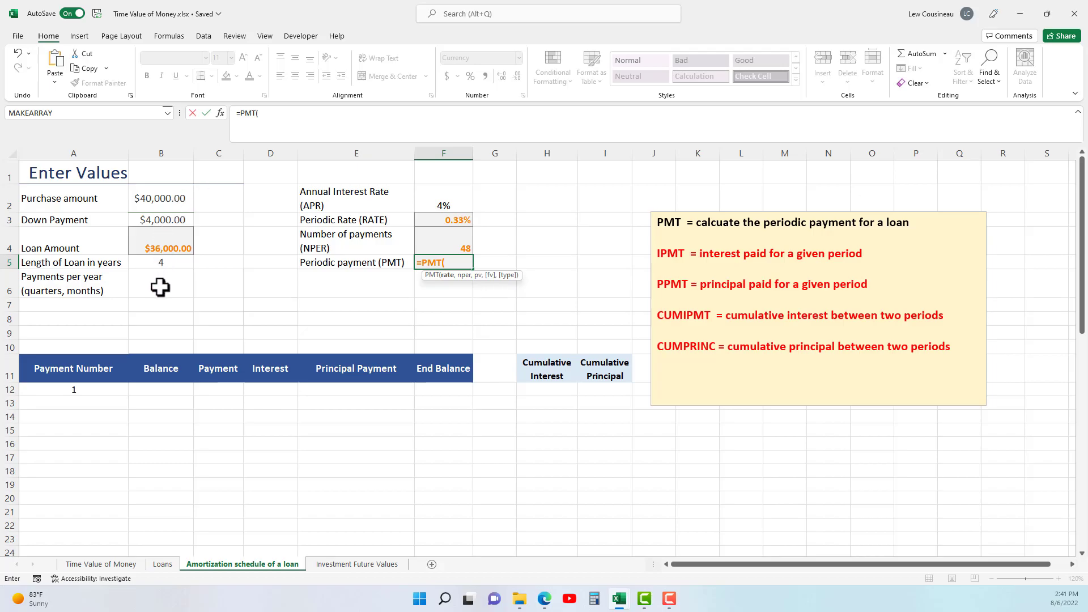
pyautogui.click(449, 221)
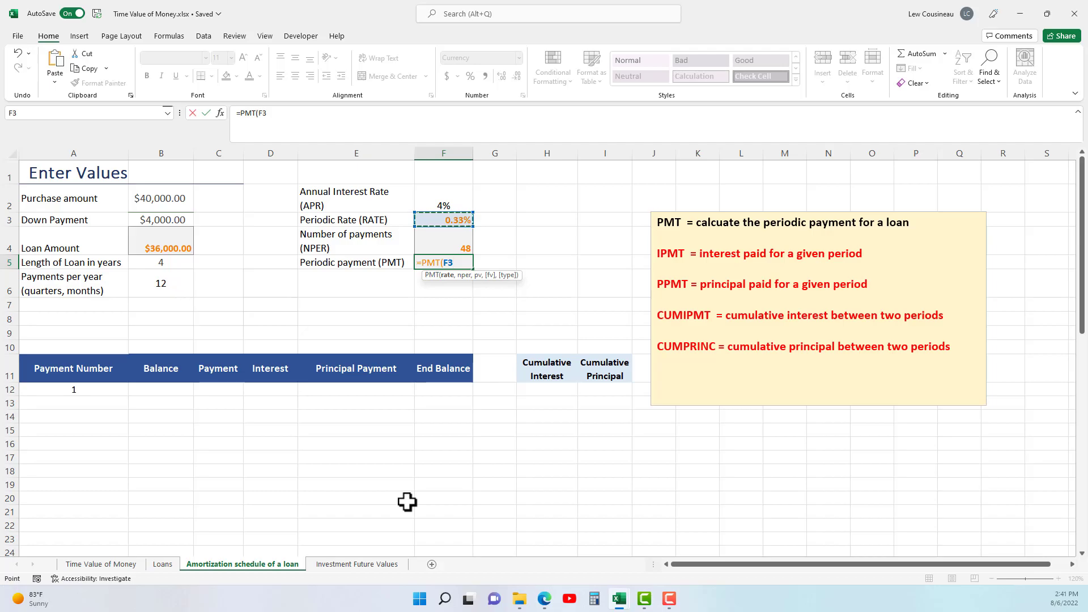
pyautogui.write(',')
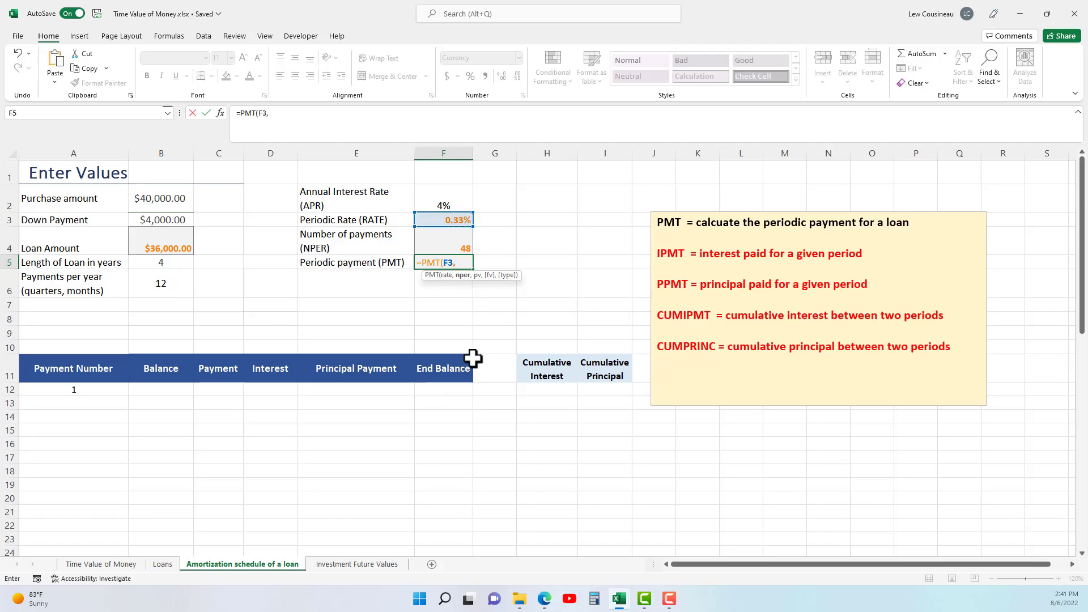
pyautogui.click(458, 248)
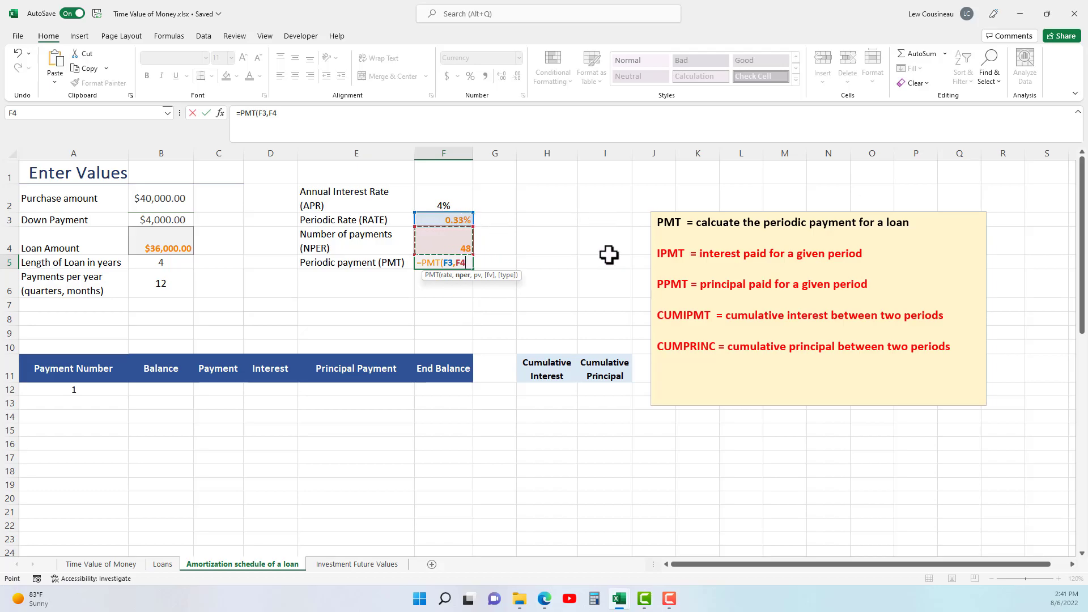
pyautogui.write(',')
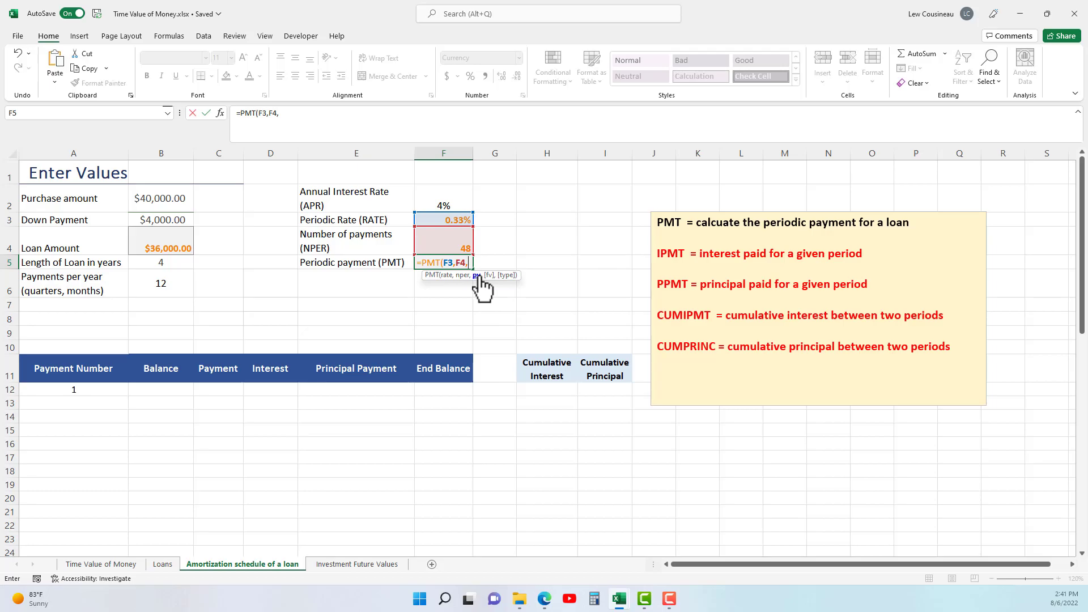
pyautogui.click(149, 245)
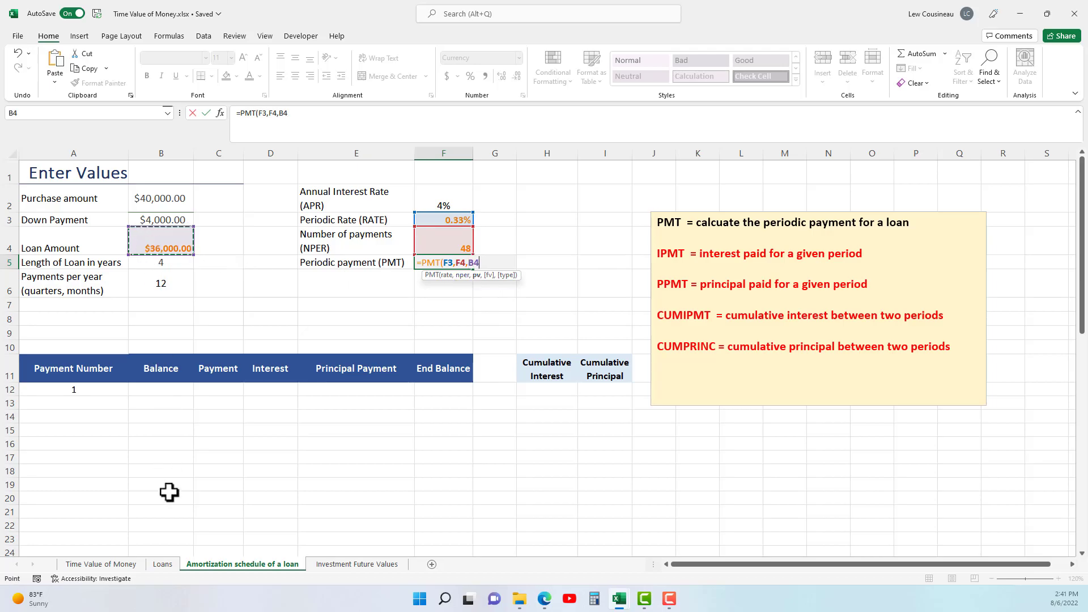
pyautogui.write(',')
pyautogui.write('0,')
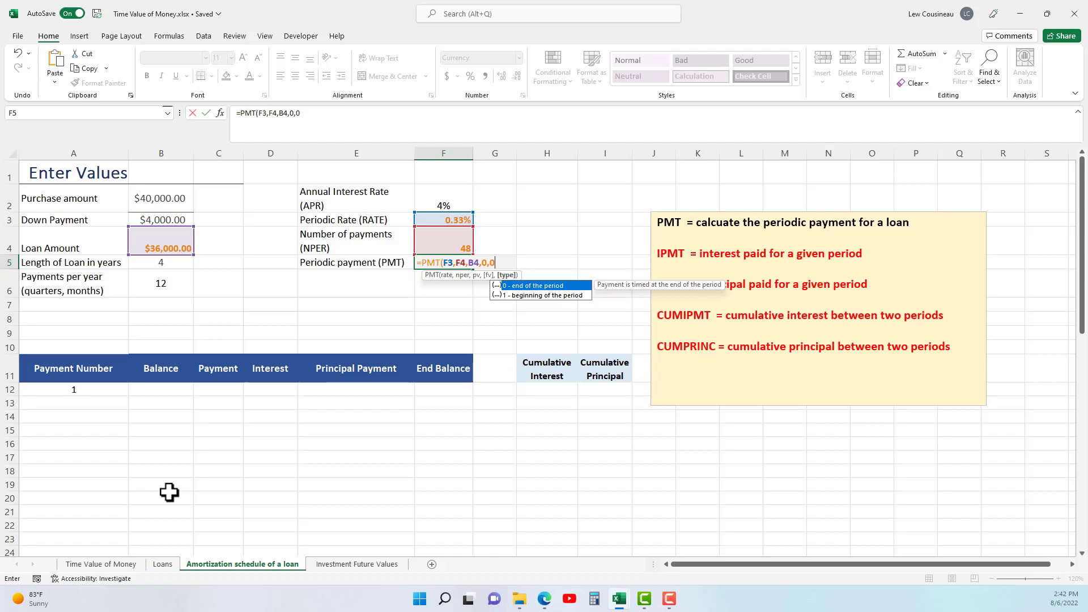
pyautogui.write('0)')
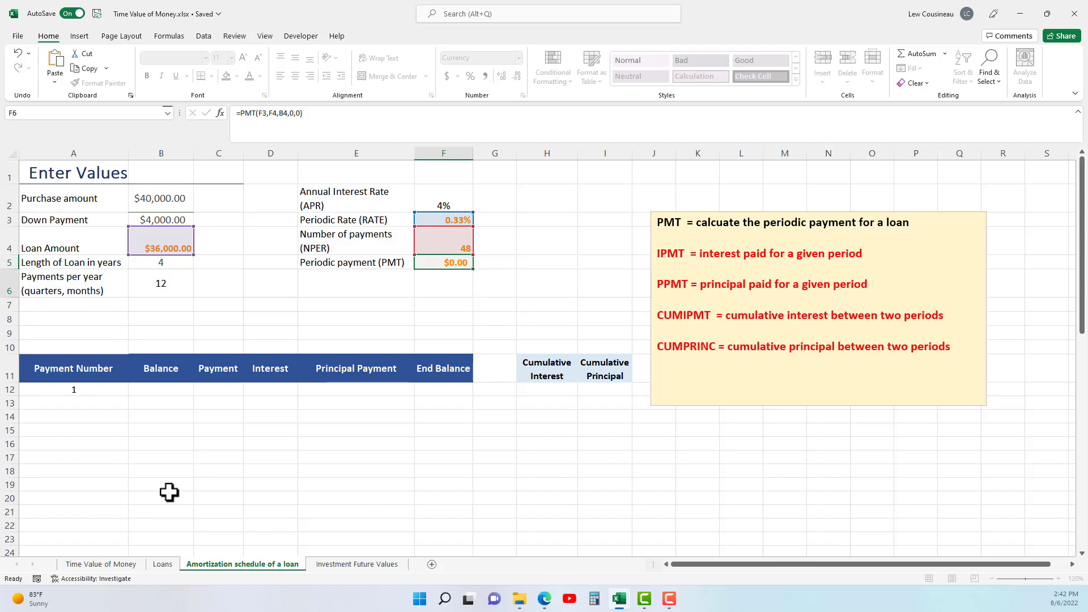
pyautogui.press('Return')
pyautogui.click(451, 264)
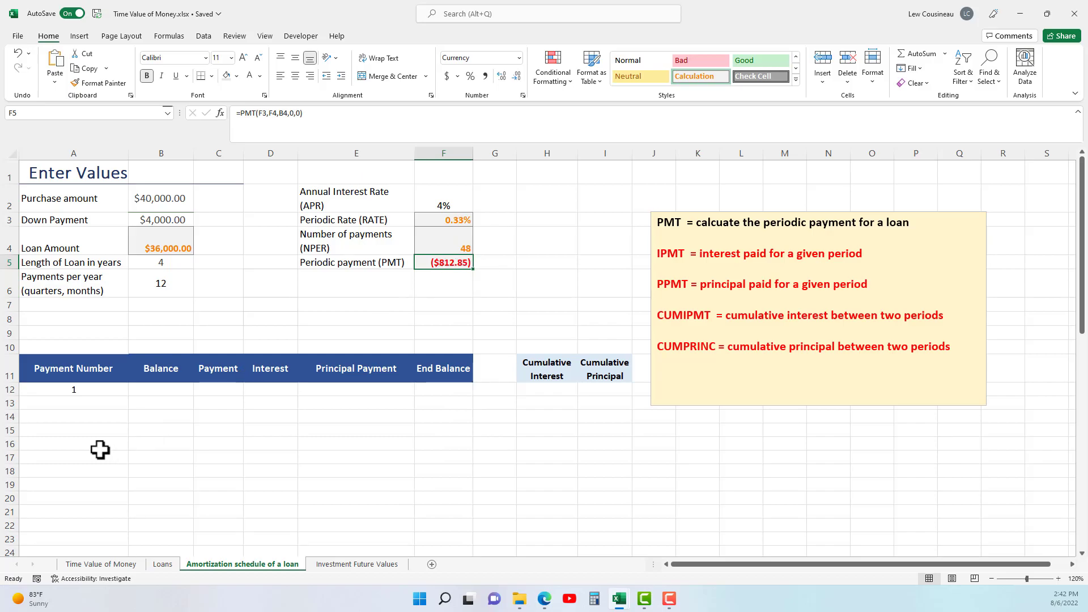
# Try filling the payment number from A12 down to A15, and clear the filled cells A13:A15.
pyautogui.click(79, 390)
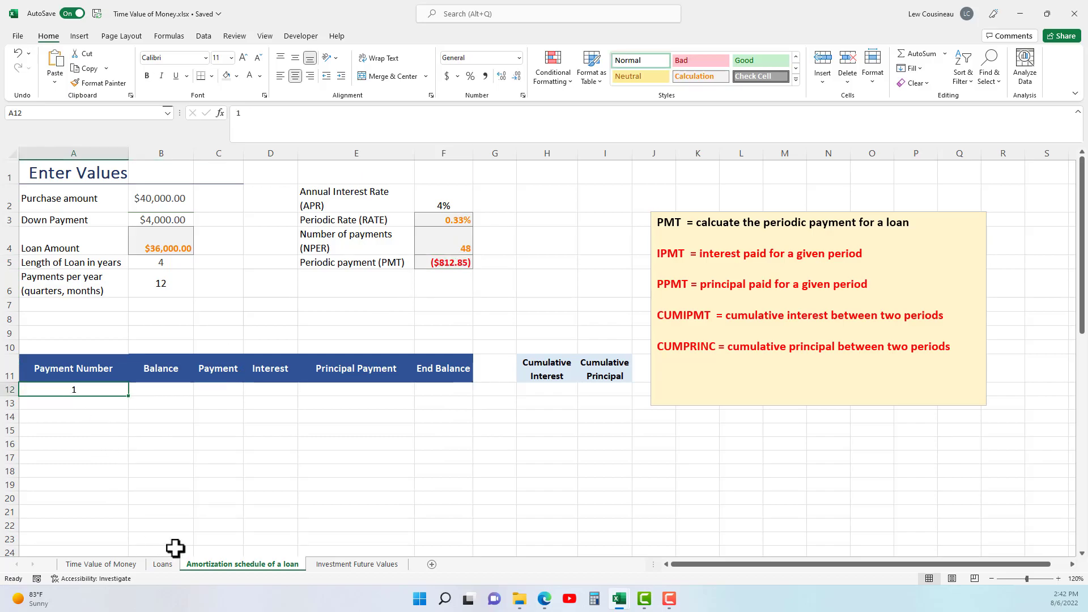
pyautogui.moveTo(80, 391); pyautogui.dragTo(132, 443)
pyautogui.click(136, 443)
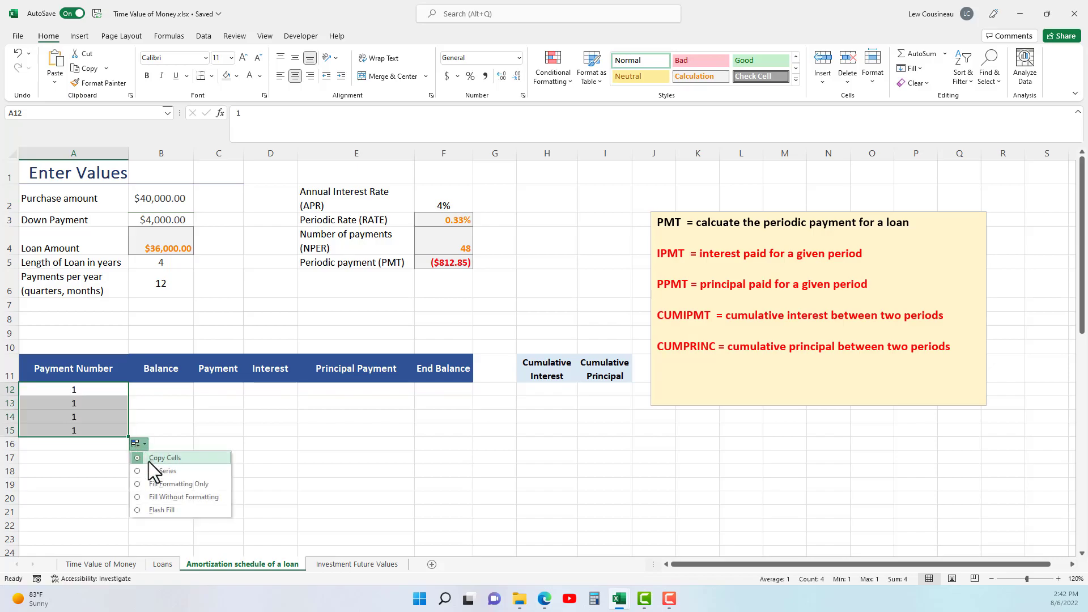
pyautogui.moveTo(78, 401); pyautogui.dragTo(80, 427)
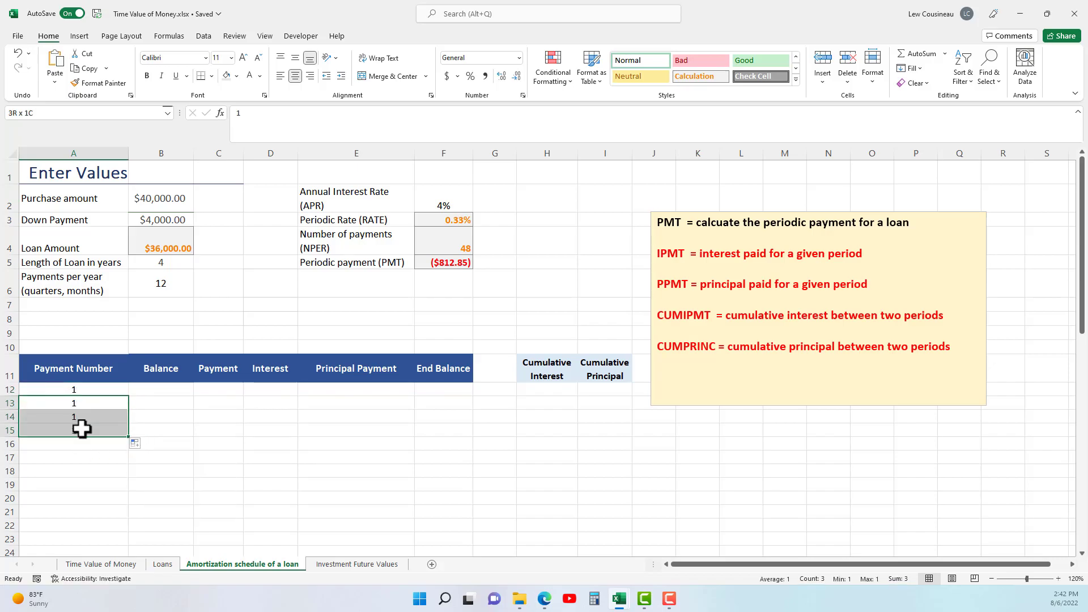
pyautogui.press('Delete')
# Fill the Payment Number column from A12 with a linear series in columns, step value 1 and stop value 48.
pyautogui.click(82, 389)
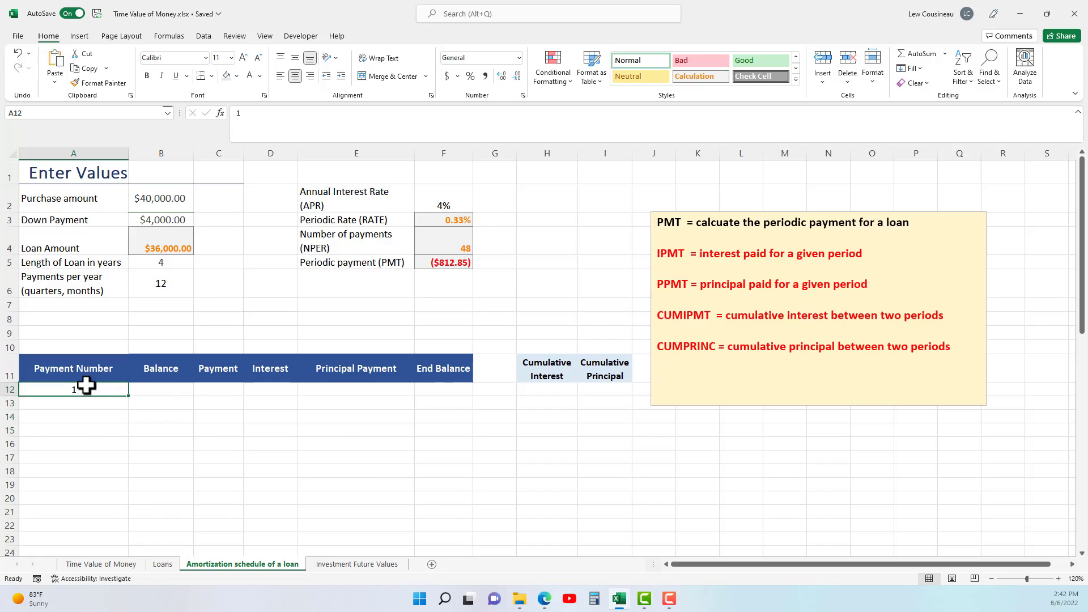
pyautogui.click(919, 67)
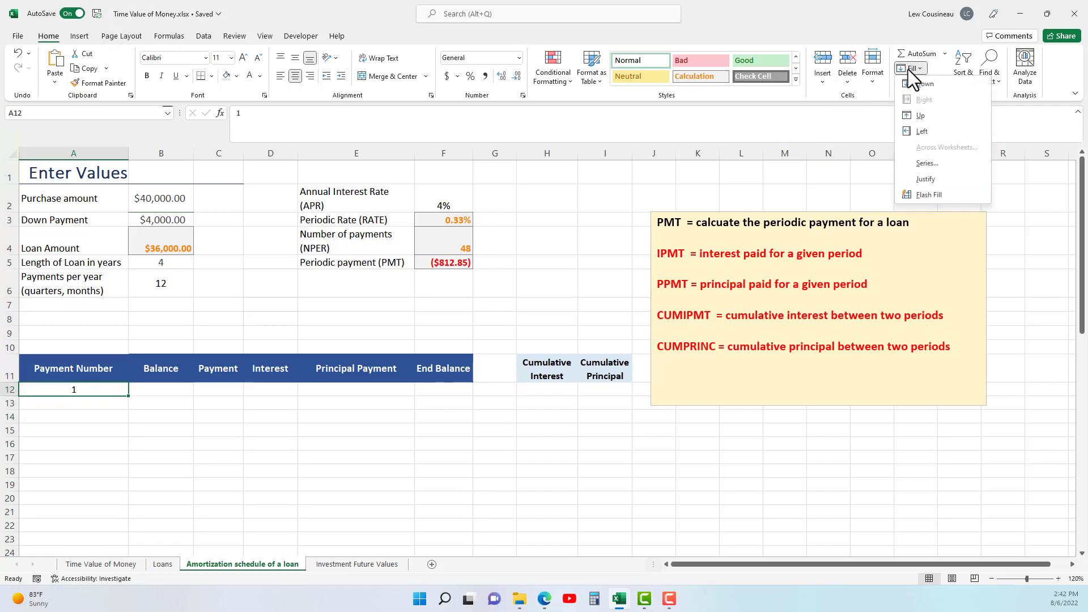
pyautogui.click(918, 166)
pyautogui.click(363, 290)
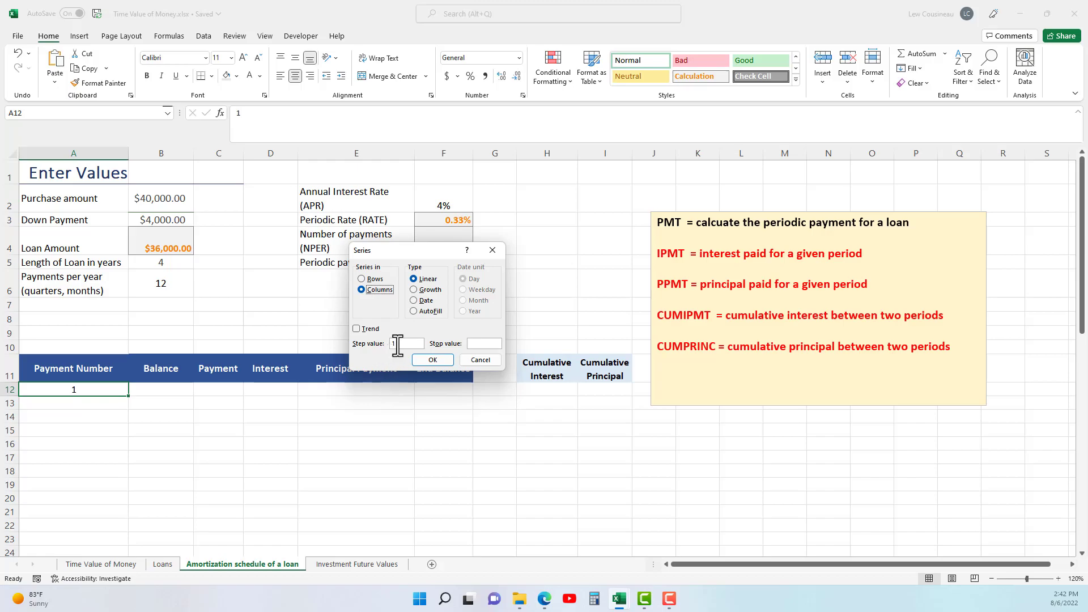
pyautogui.click(479, 343)
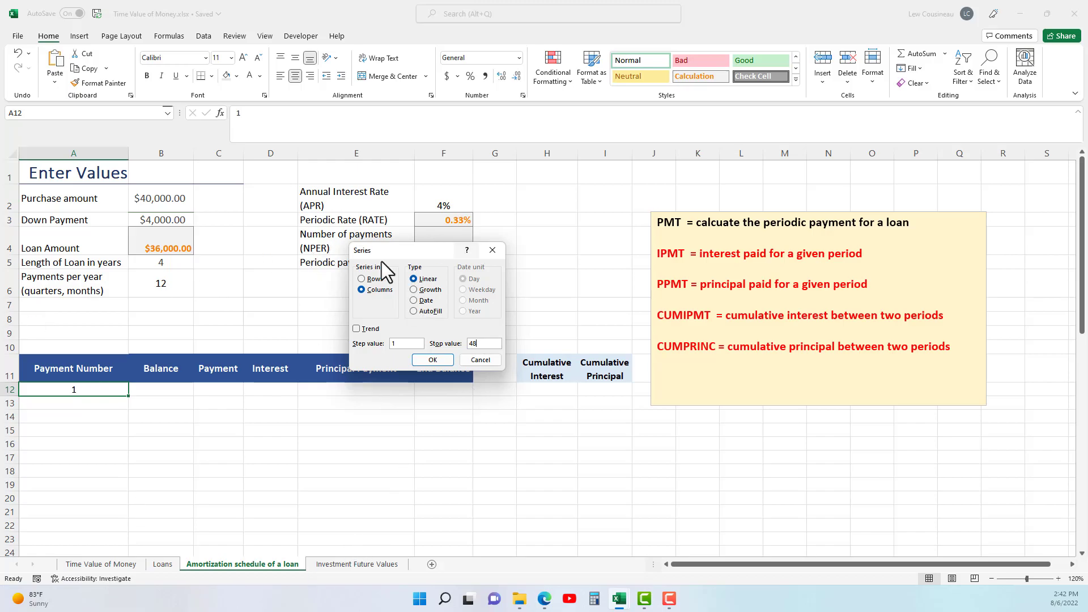
pyautogui.click(434, 361)
pyautogui.scroll(-18, 104, 437)
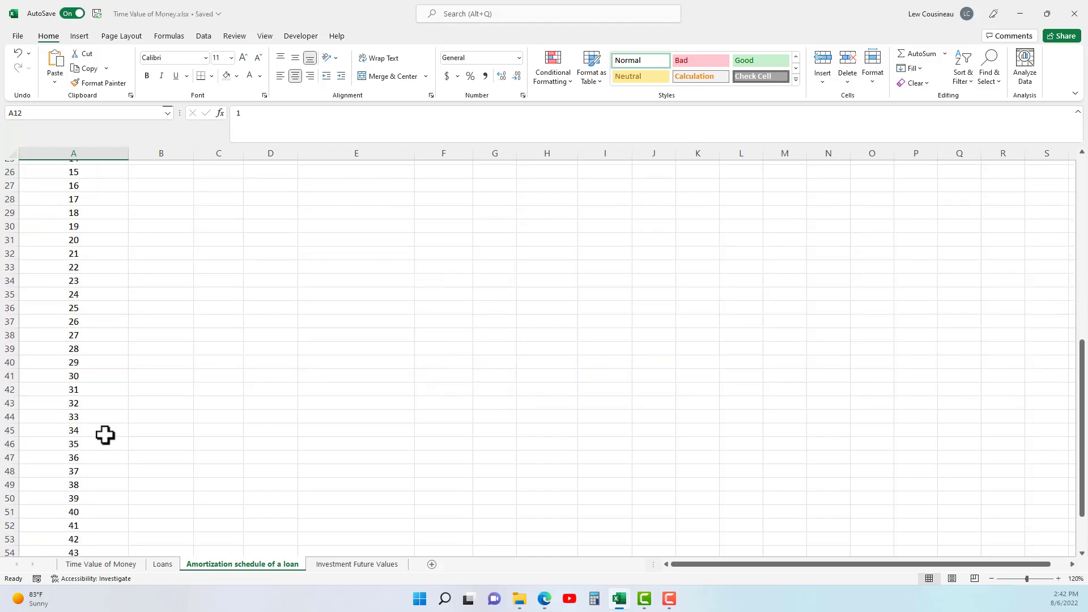
pyautogui.scroll(3, 108, 429)
pyautogui.scroll(3, 118, 420)
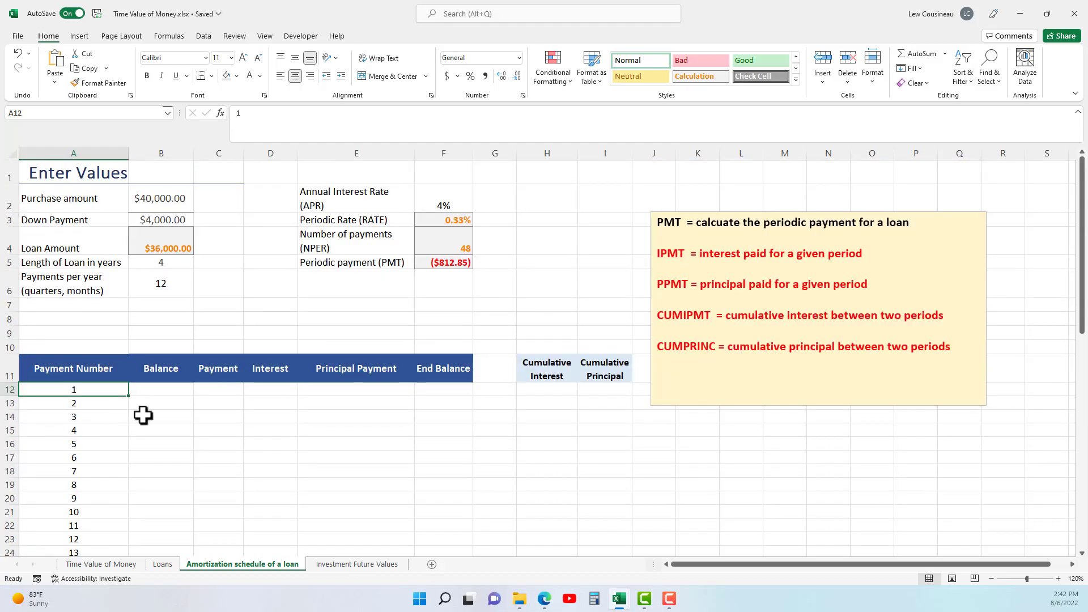
# Link the first period's balance in B12 to the loan amount with =B4.
pyautogui.click(165, 391)
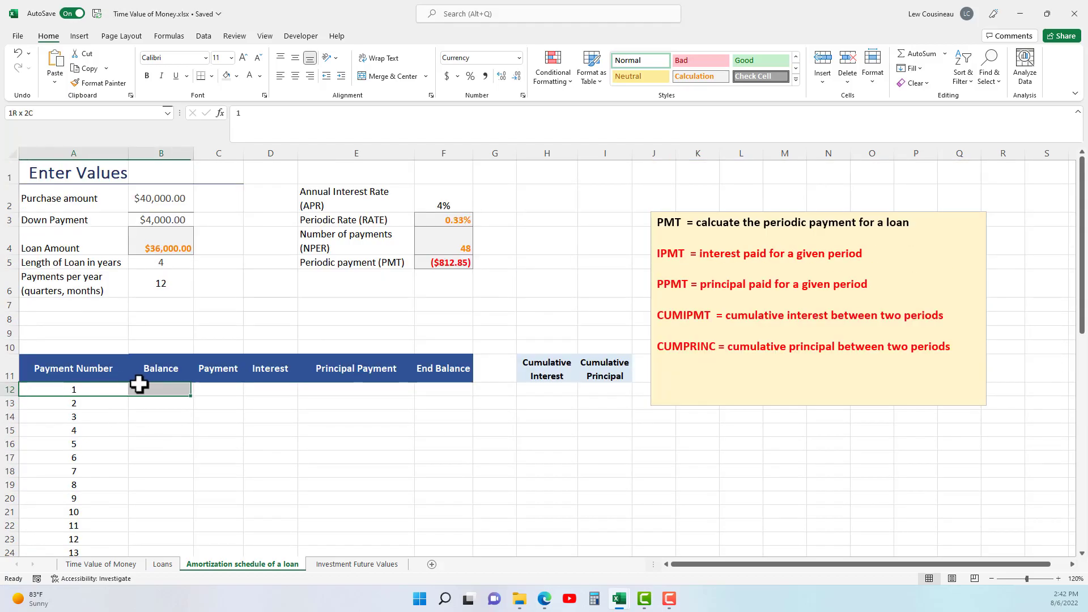
pyautogui.click(98, 390)
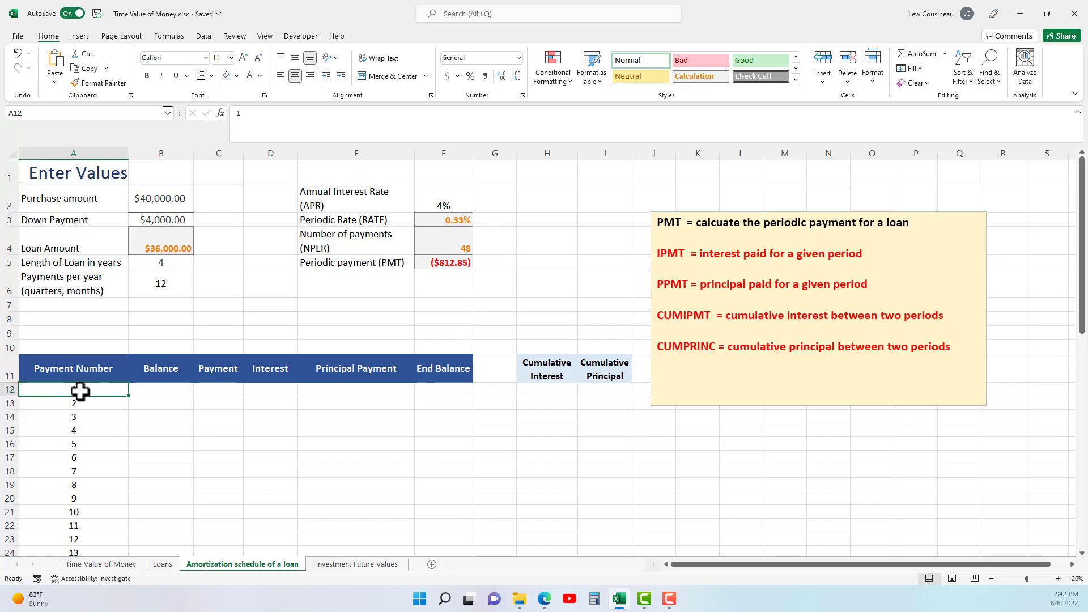
pyautogui.click(147, 391)
pyautogui.write('=')
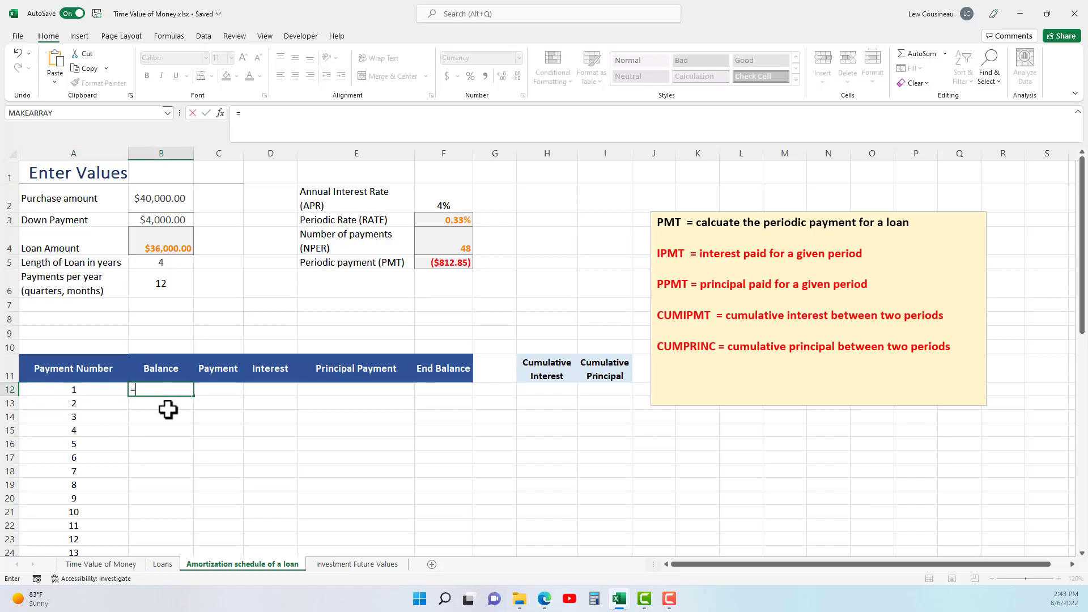
pyautogui.click(179, 245)
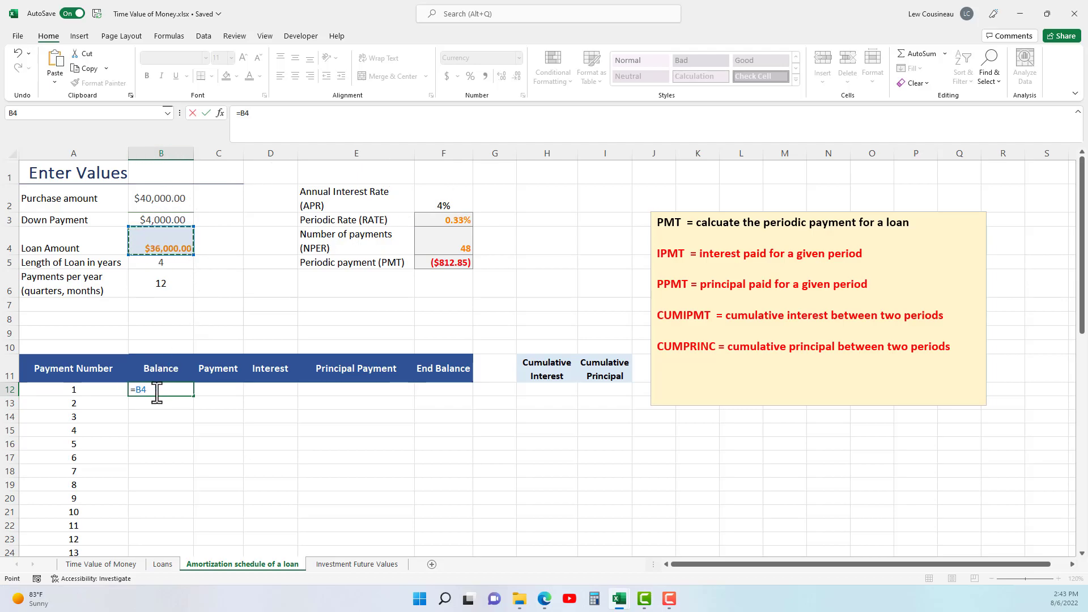
pyautogui.press('Return')
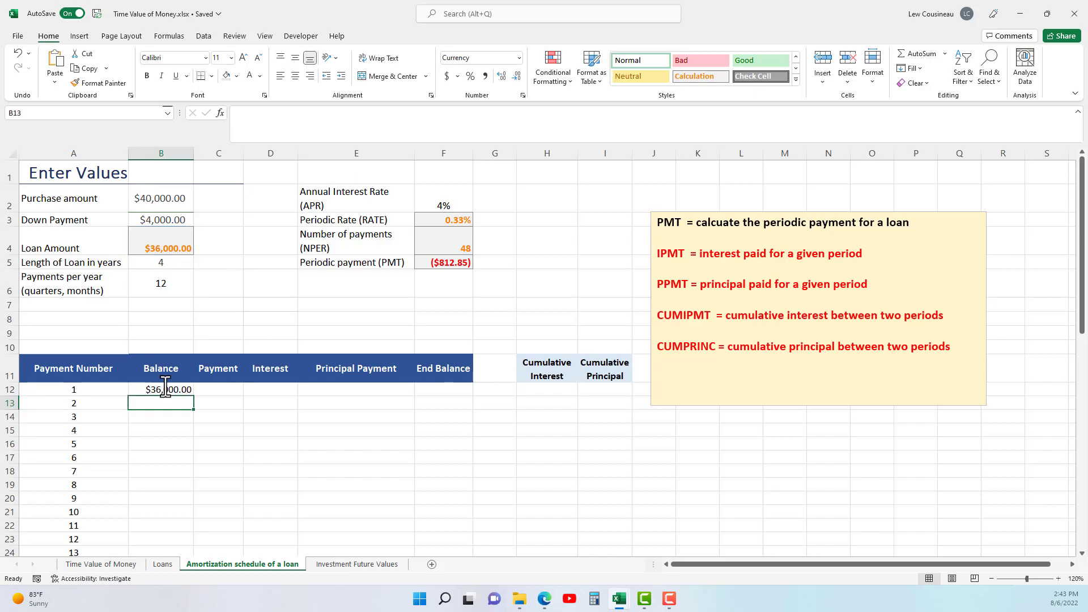
# Link the first period's payment in C12 to the periodic payment with an absolute reference to F5.
pyautogui.click(253, 382)
pyautogui.click(216, 391)
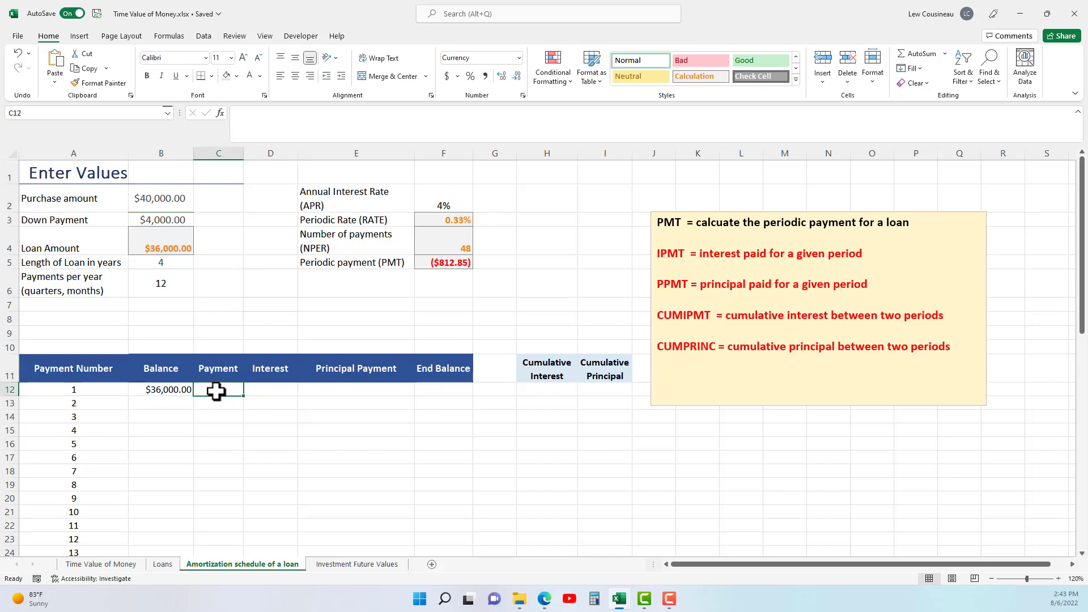
pyautogui.write('=')
pyautogui.click(441, 262)
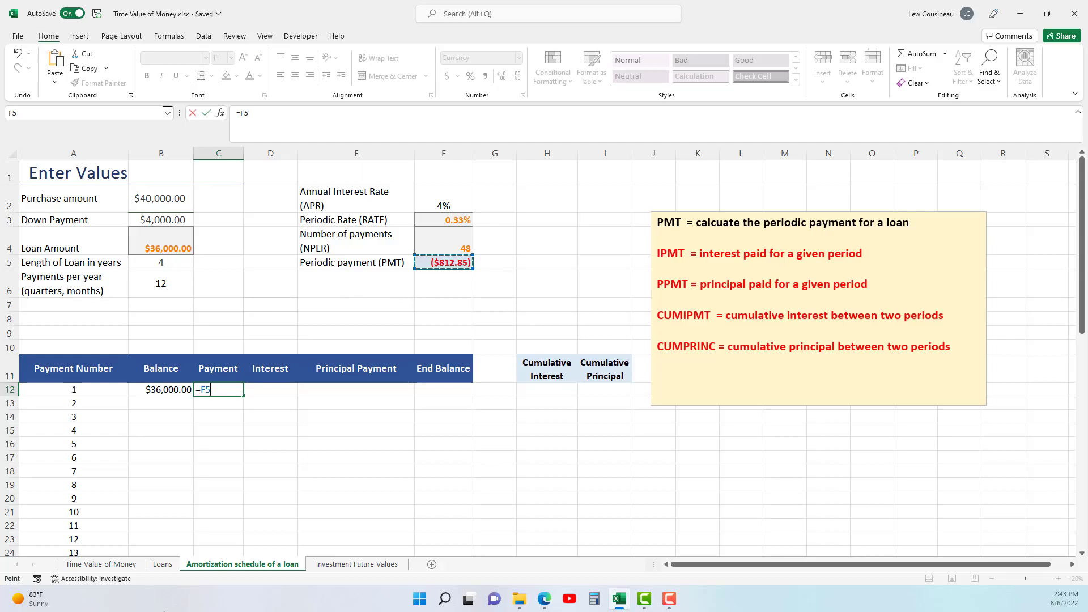
pyautogui.press('F4')
pyautogui.press('Return')
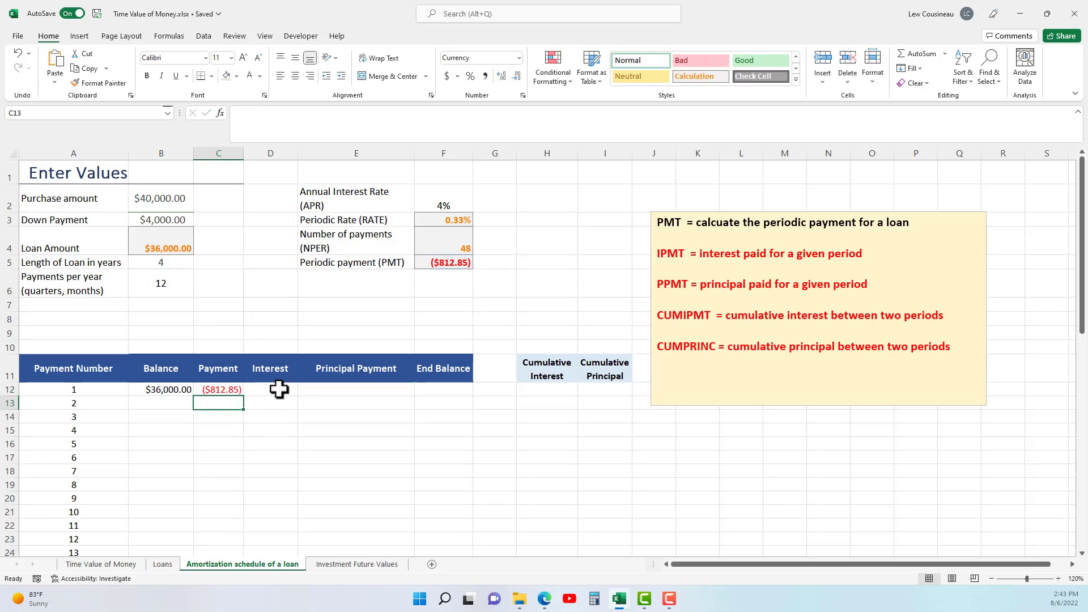
pyautogui.click(279, 389)
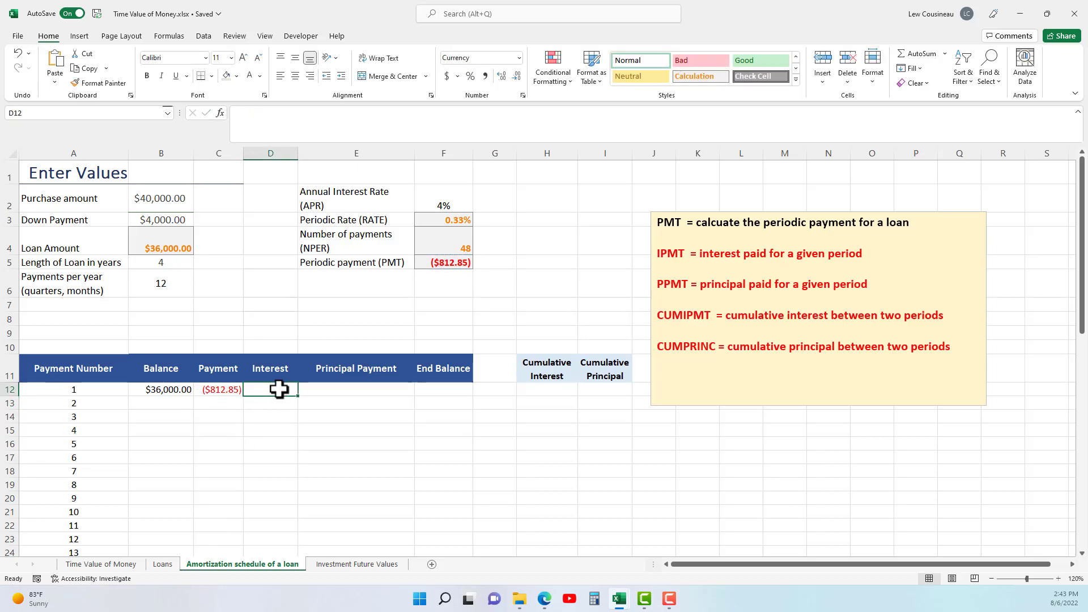
pyautogui.moveTo(104, 389); pyautogui.dragTo(286, 389)
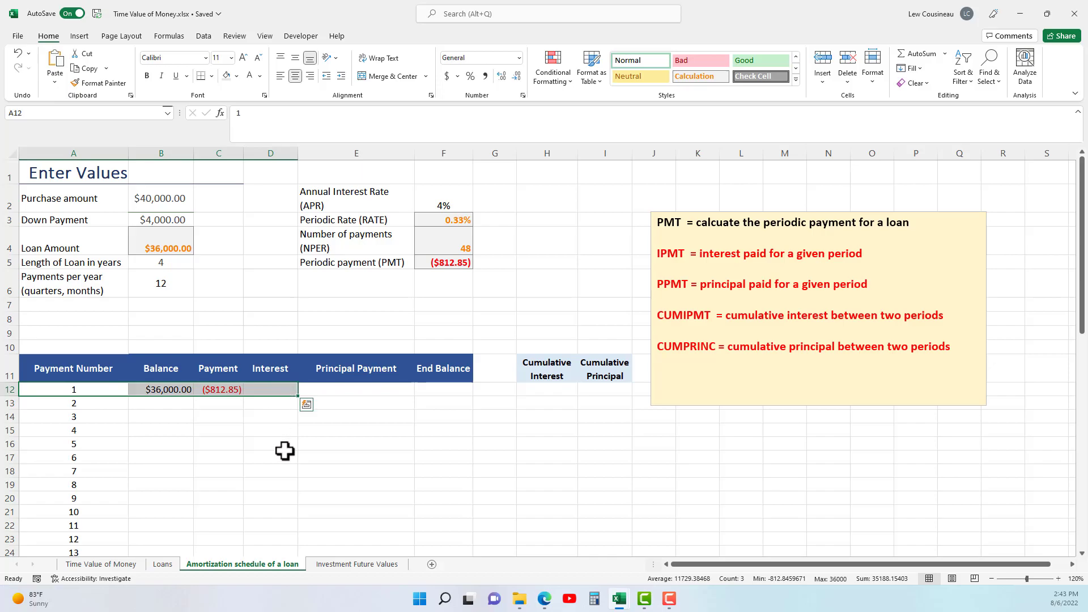
pyautogui.click(270, 390)
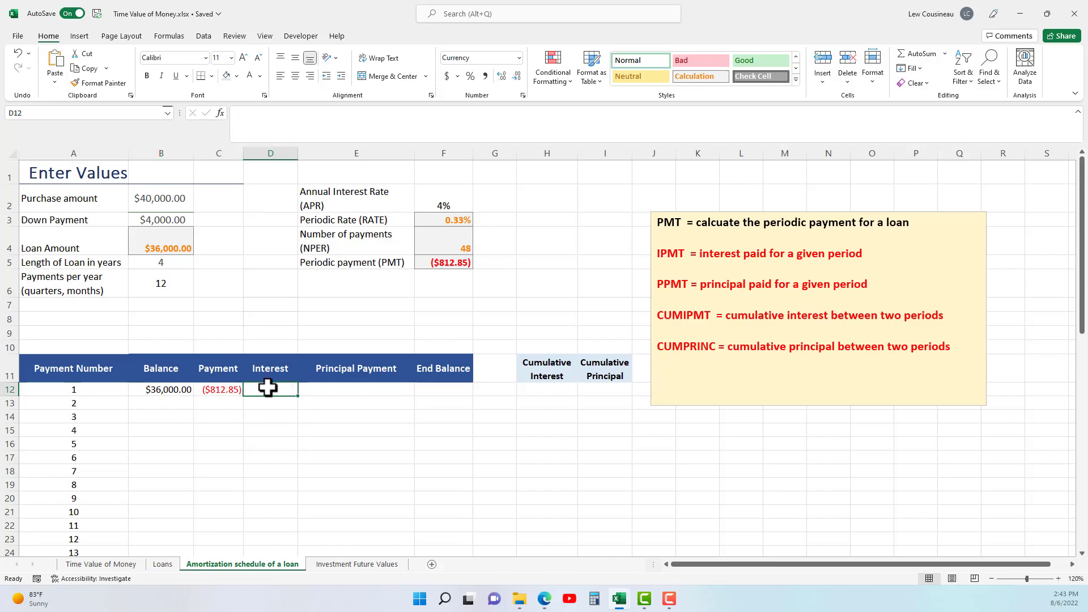
pyautogui.moveTo(660, 255); pyautogui.dragTo(889, 253)
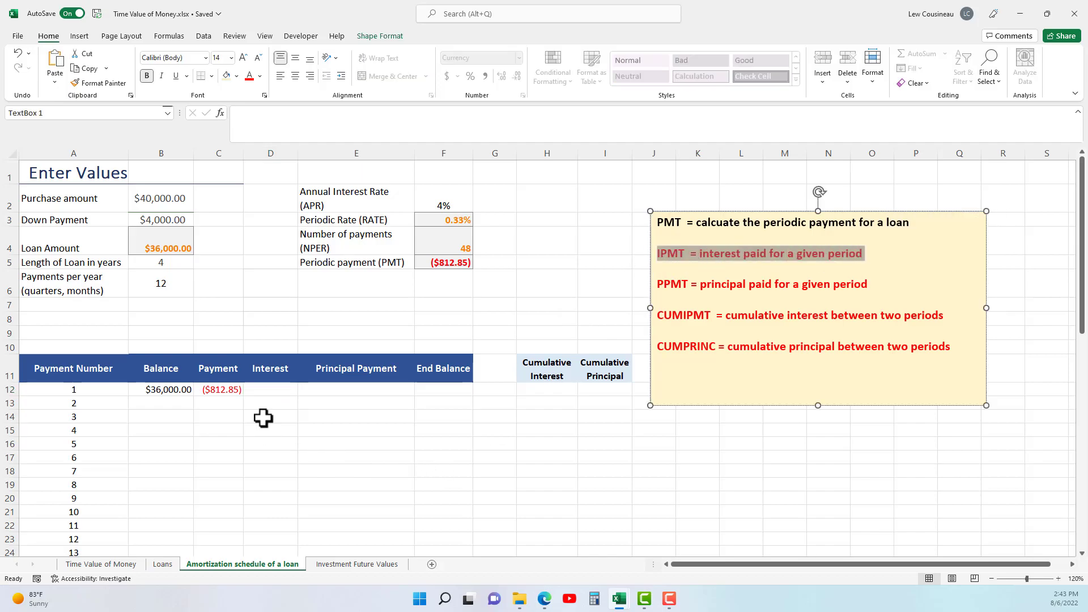
# Calculate the first period's interest in D12 with =IPMT($F$3,A12,$F$4,$B$4).
pyautogui.click(264, 391)
pyautogui.write('=')
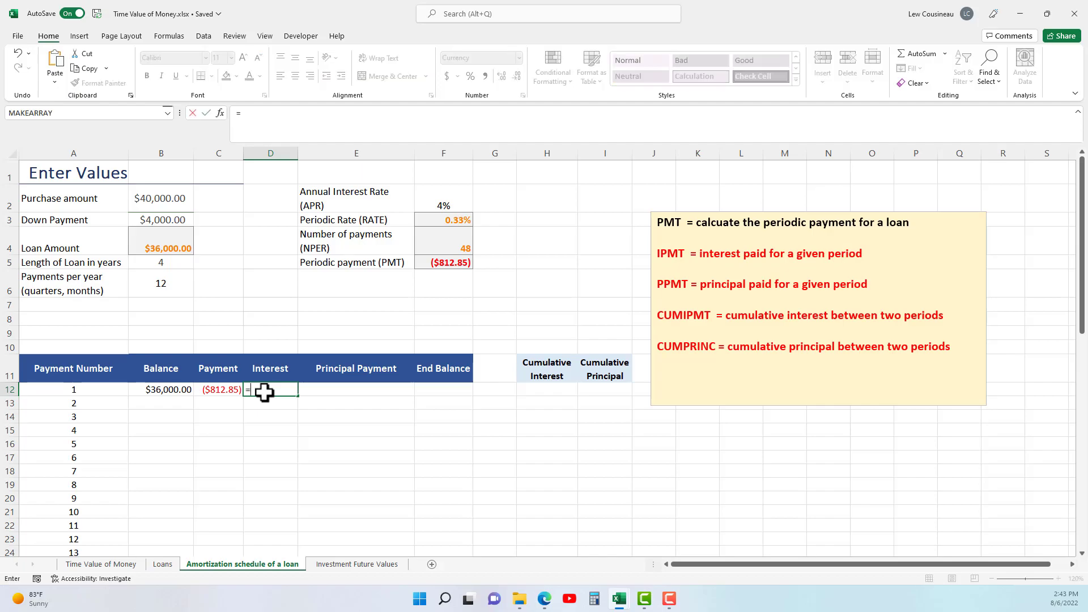
pyautogui.write('ipmt(')
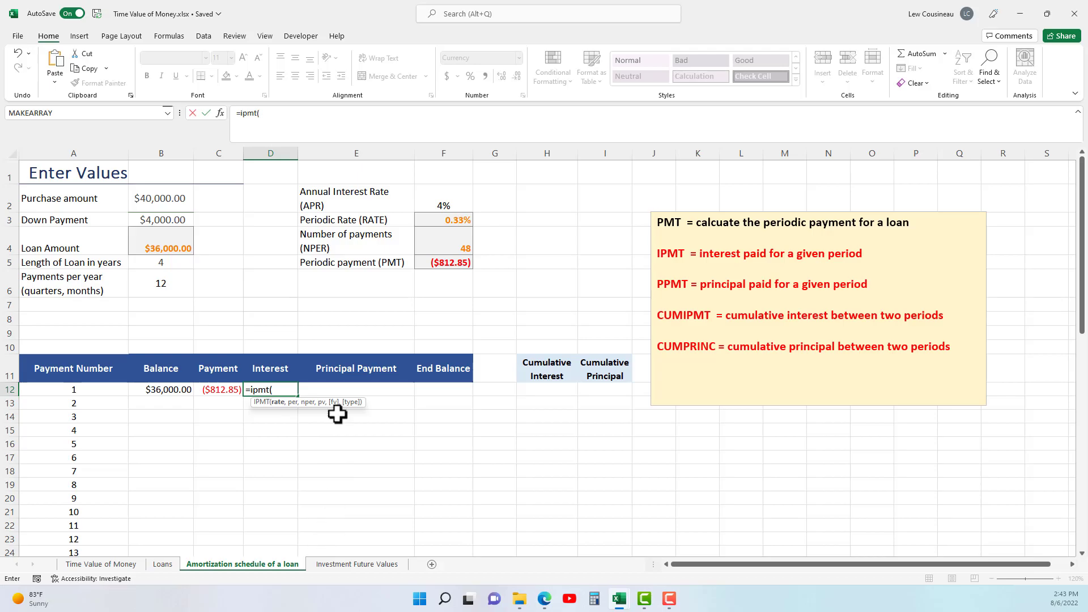
pyautogui.click(455, 221)
pyautogui.press('F4')
pyautogui.write(',')
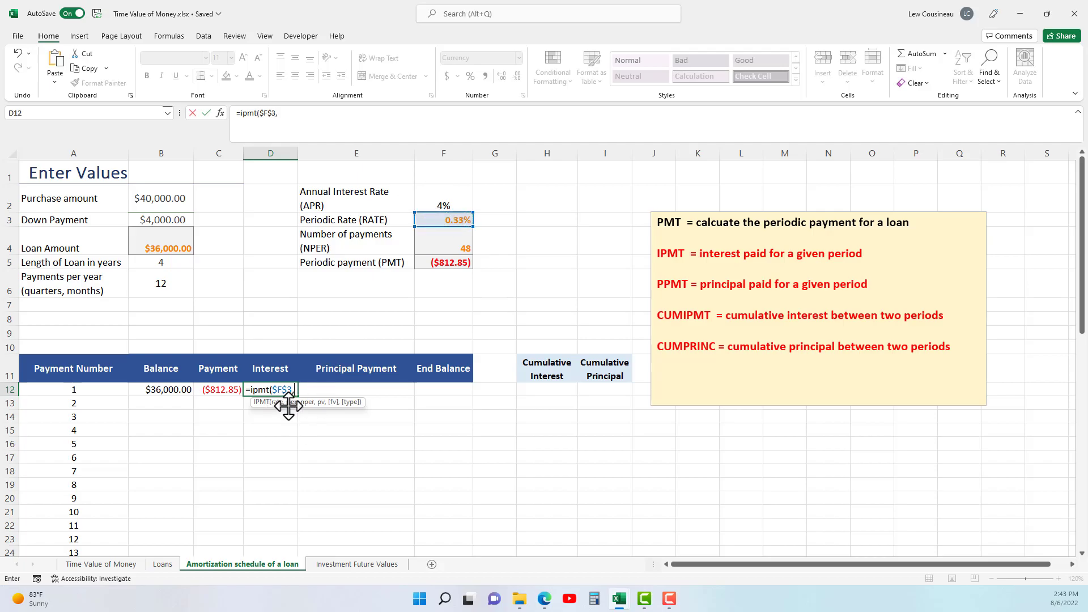
pyautogui.click(80, 389)
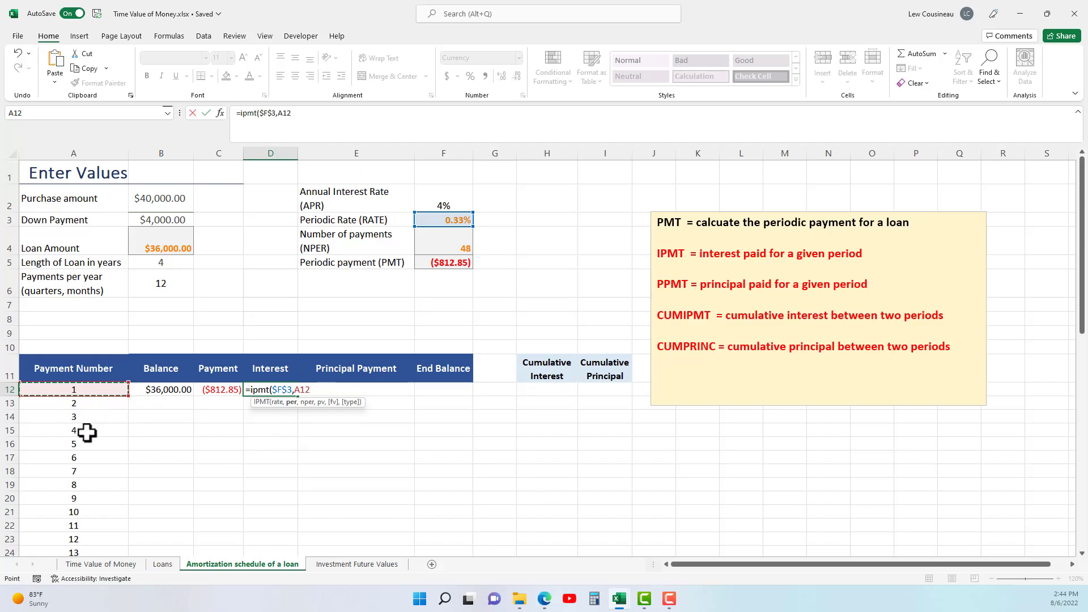
pyautogui.write(',')
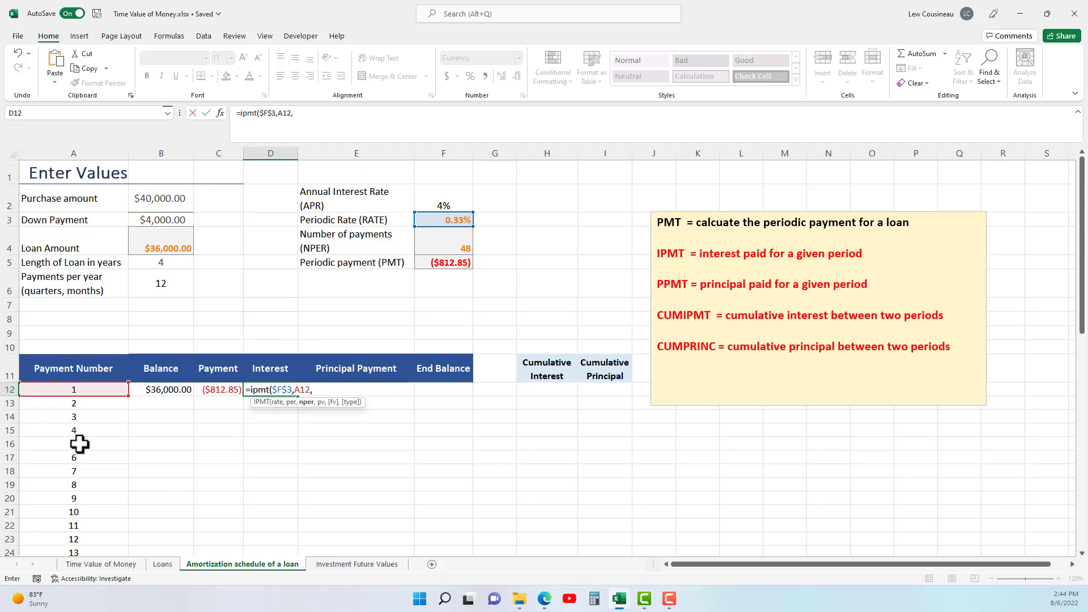
pyautogui.click(458, 245)
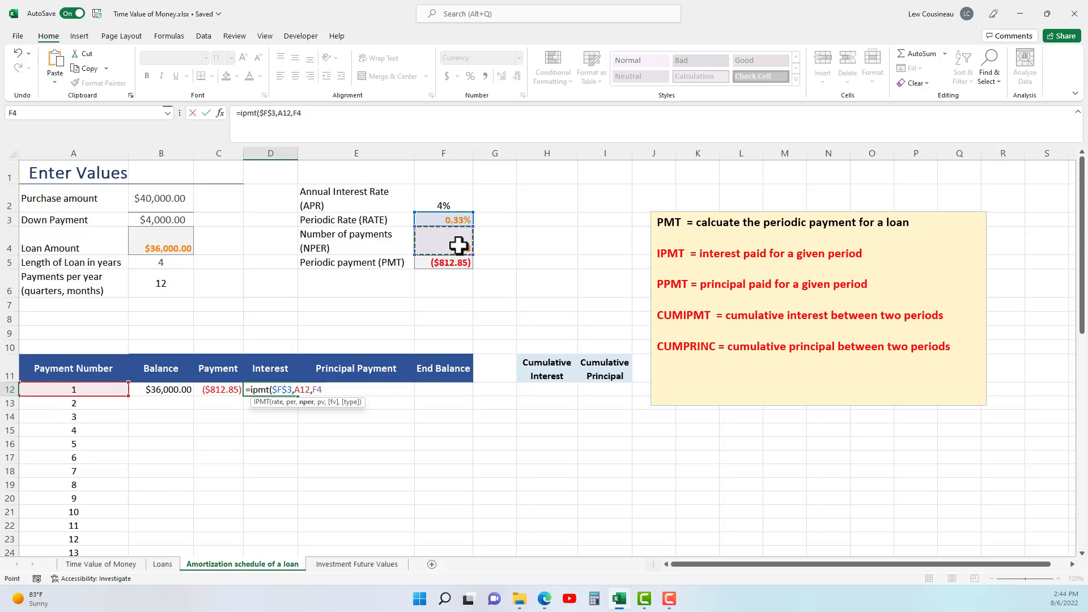
pyautogui.press('F4')
pyautogui.write(',')
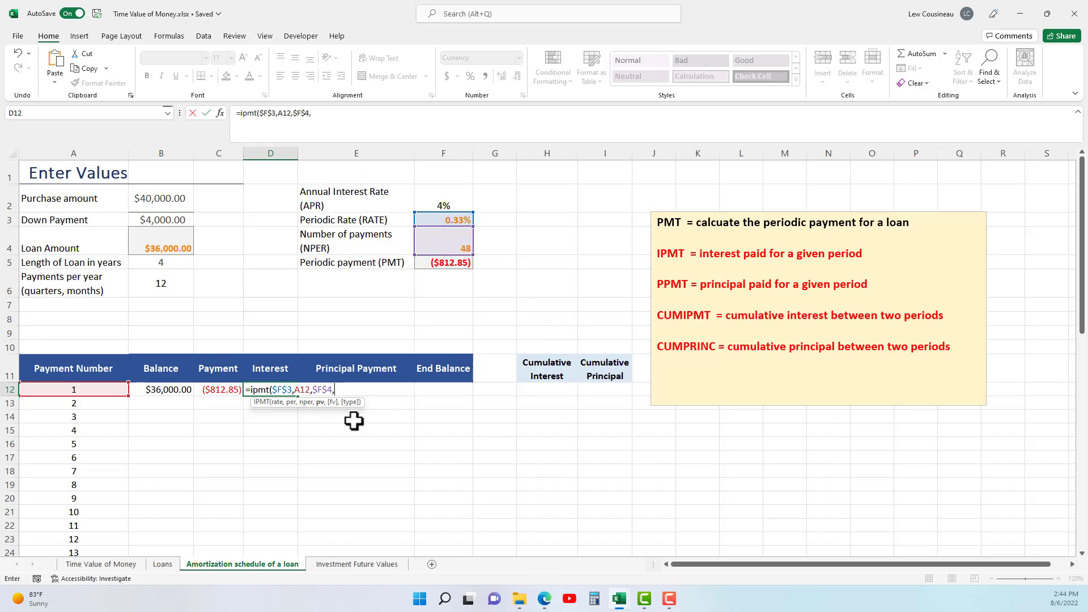
pyautogui.click(171, 252)
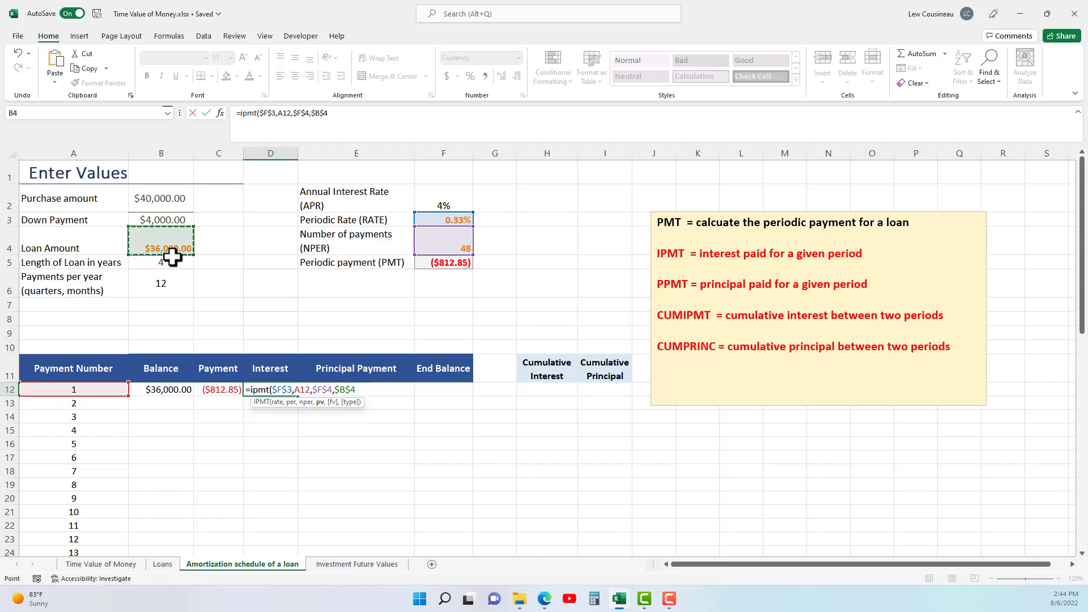
pyautogui.write(')')
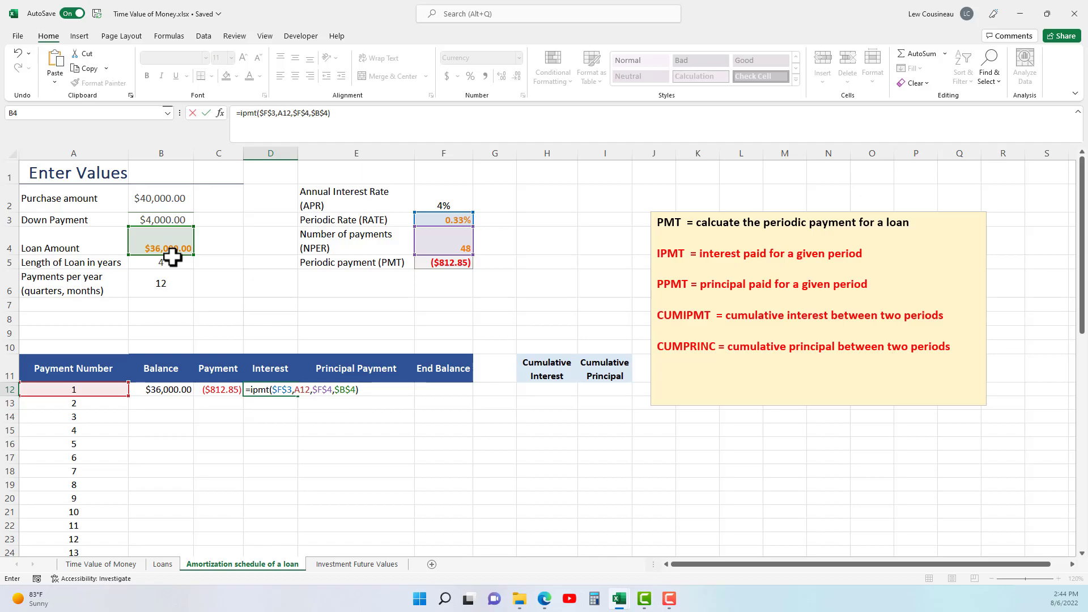
pyautogui.press('Return')
pyautogui.click(275, 389)
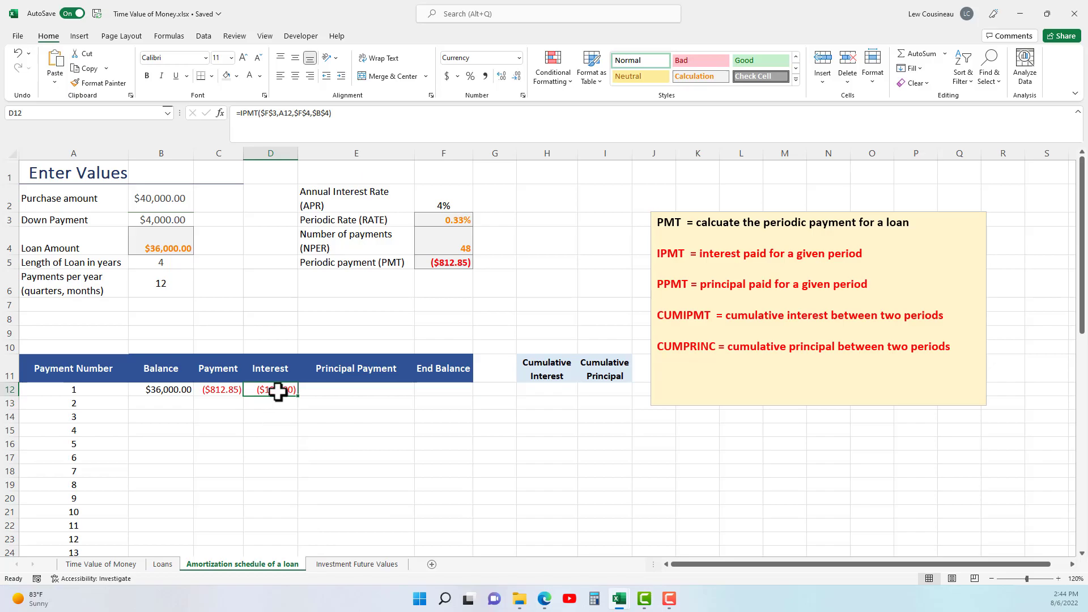
# Examine the first period's balance, payment and interest cells in row 12 and the PPMT entry in the function notes.
pyautogui.click(169, 391)
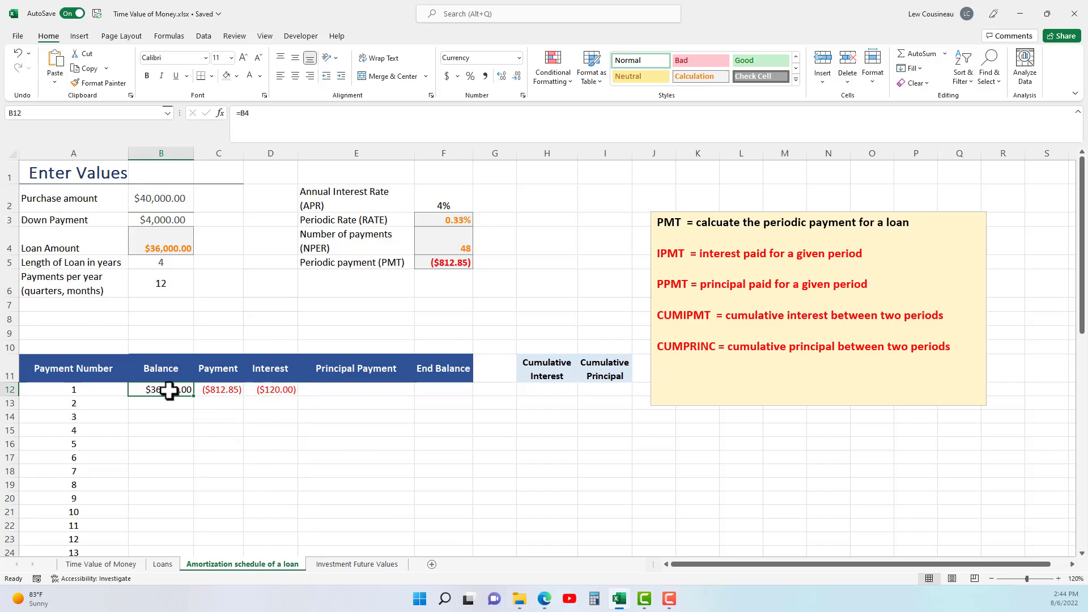
pyautogui.click(275, 391)
pyautogui.click(306, 393)
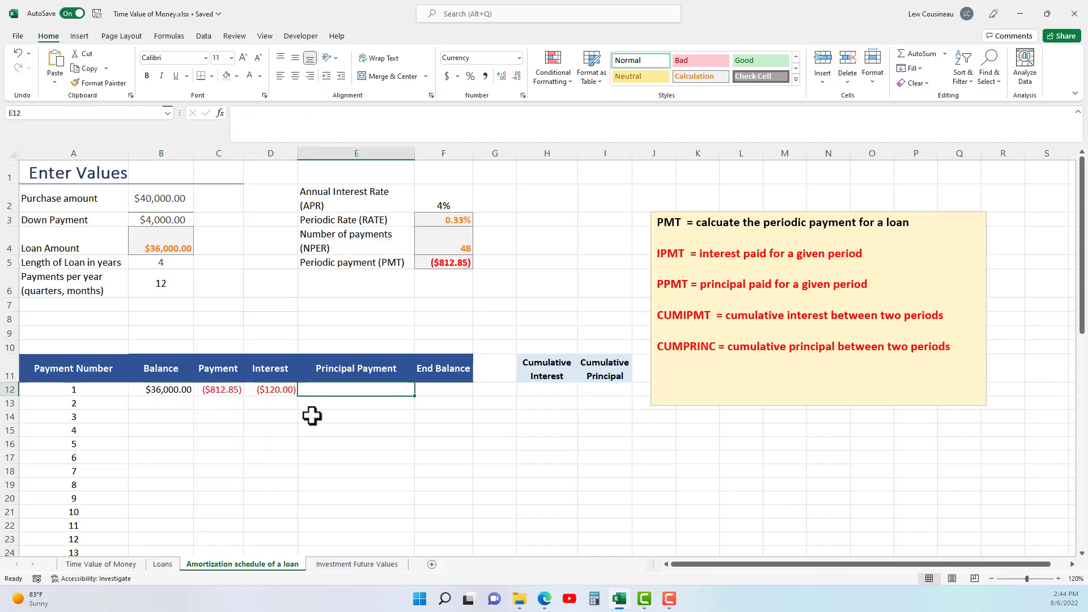
pyautogui.click(219, 392)
pyautogui.click(277, 391)
pyautogui.click(340, 393)
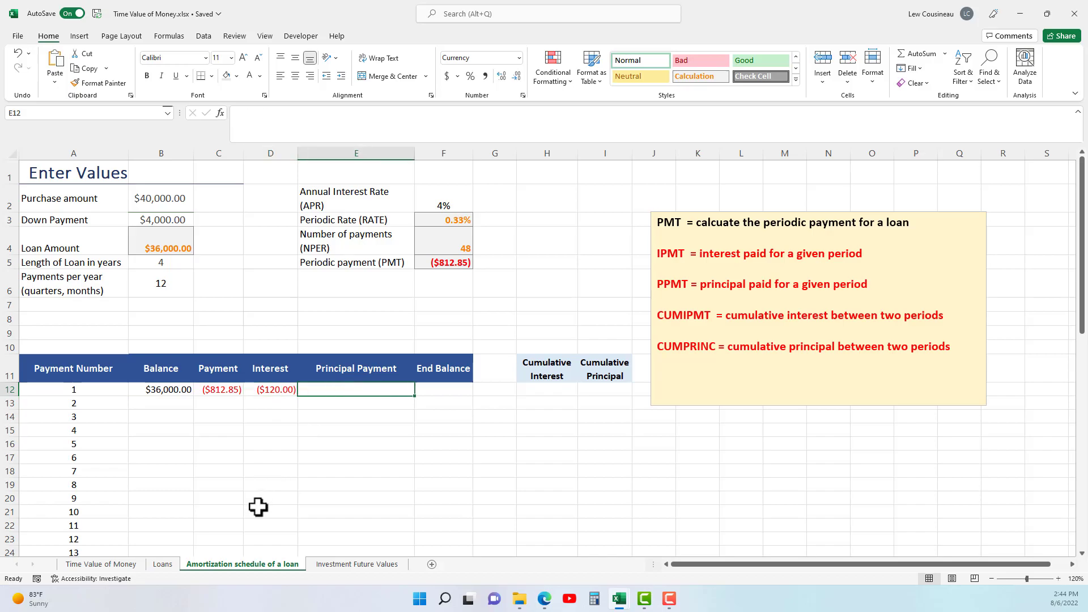
pyautogui.click(218, 392)
pyautogui.moveTo(218, 392); pyautogui.dragTo(271, 391)
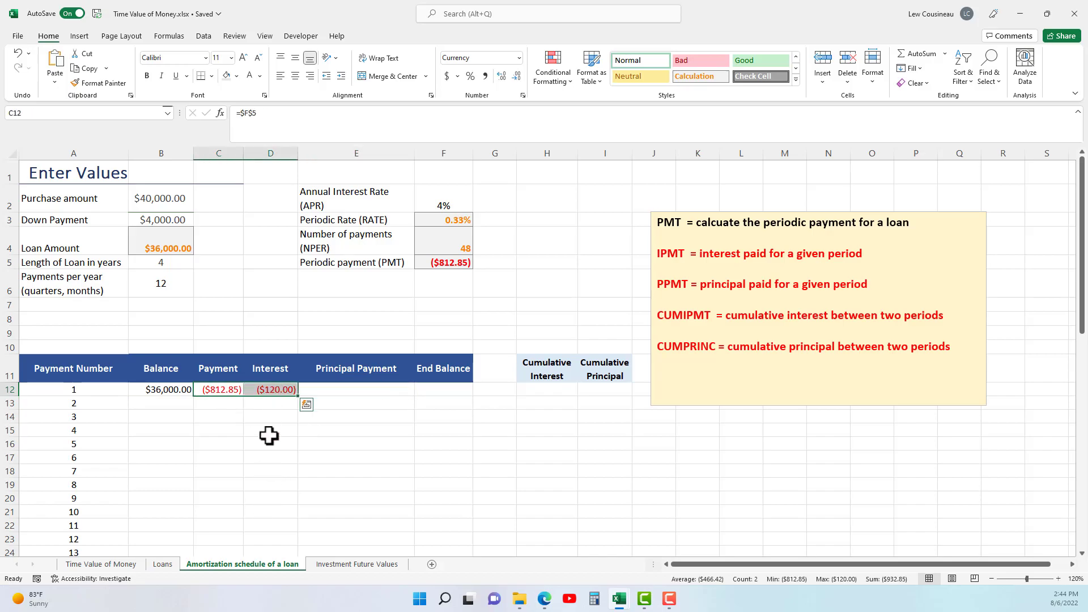
pyautogui.click(276, 391)
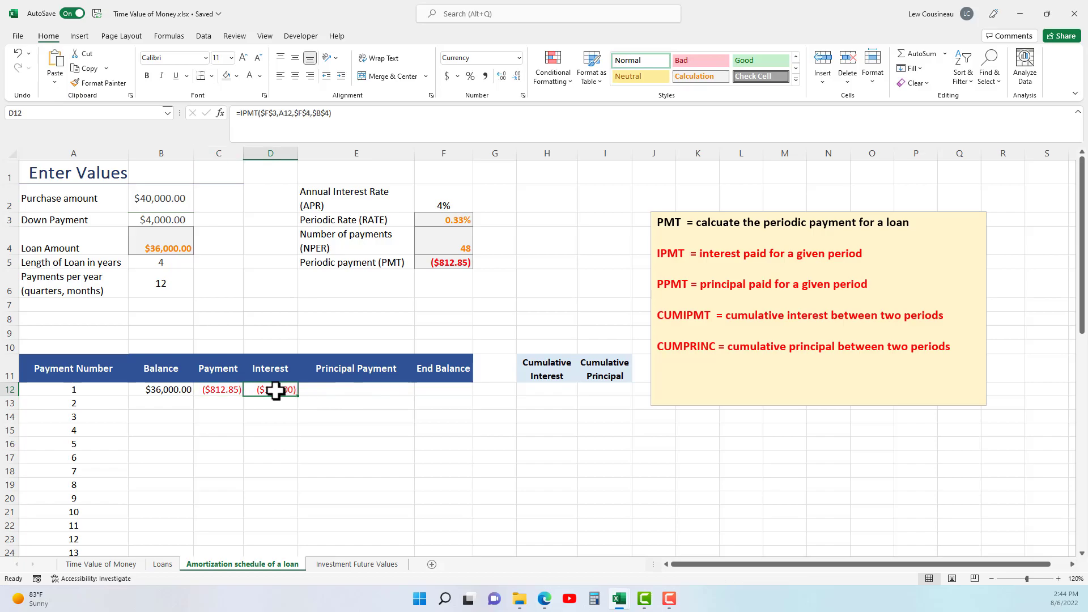
pyautogui.click(331, 388)
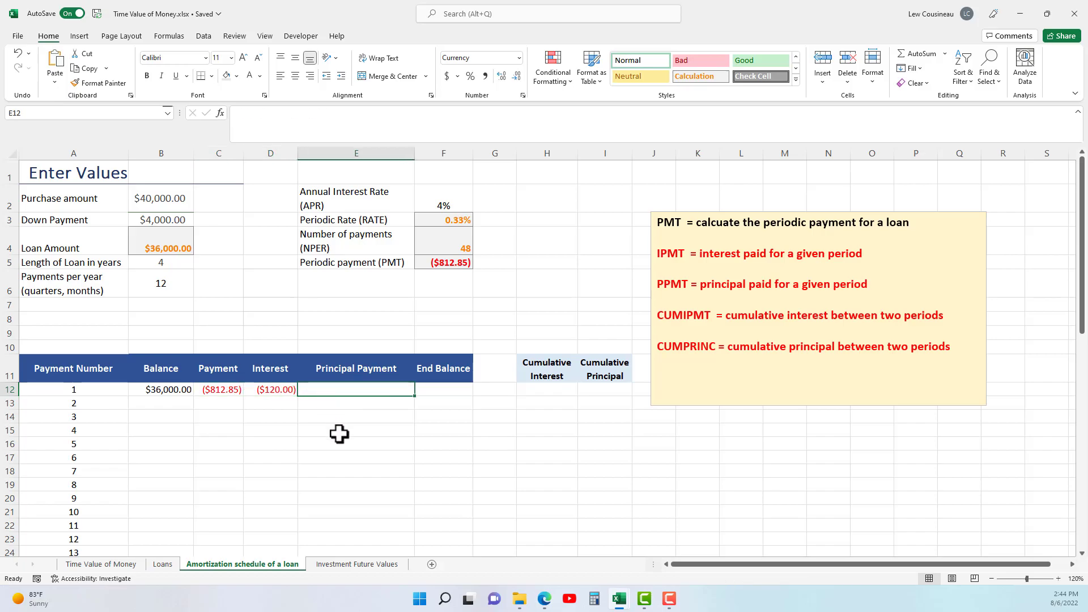
pyautogui.click(666, 282)
pyautogui.doubleClick(666, 283)
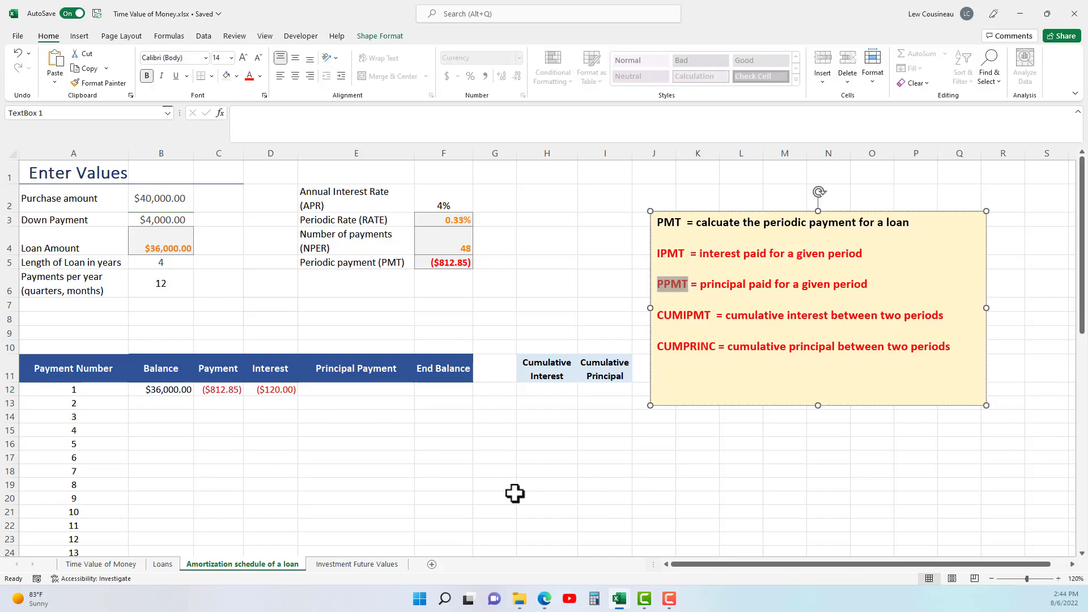
# Calculate the first period's principal payment in E12 with =PPMT($F$3,A12,$F$4,$B$4), and check the sum of D12:E12.
pyautogui.click(339, 390)
pyautogui.write('=')
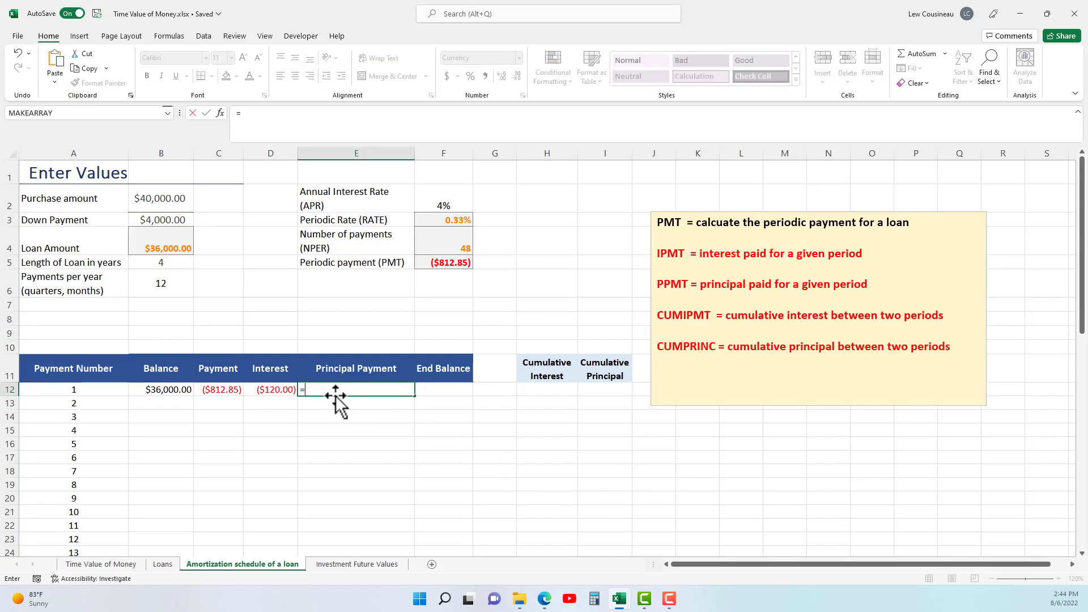
pyautogui.write('ppmt(')
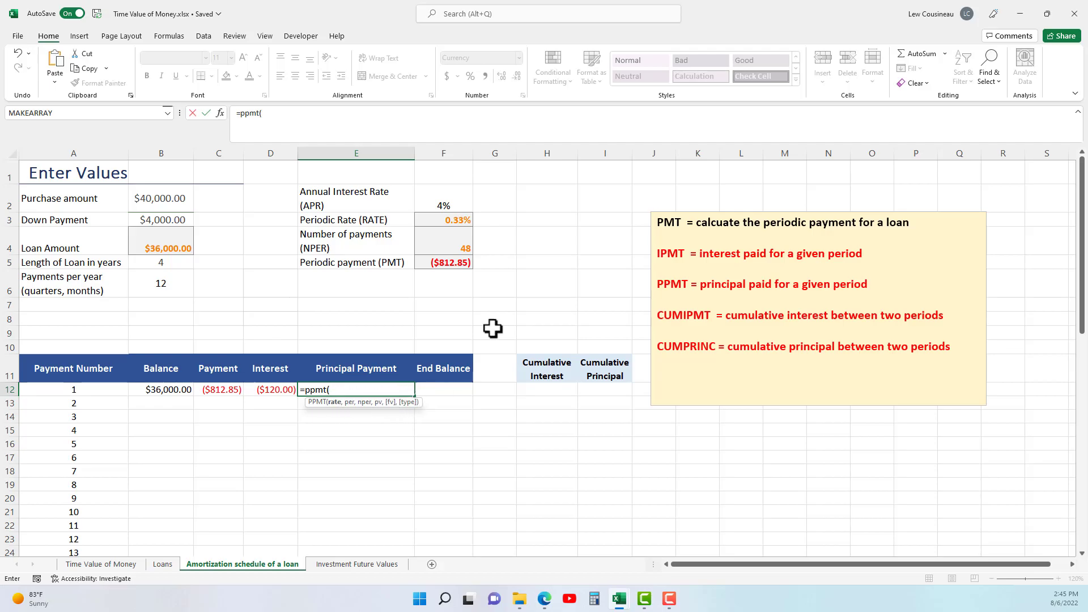
pyautogui.click(457, 221)
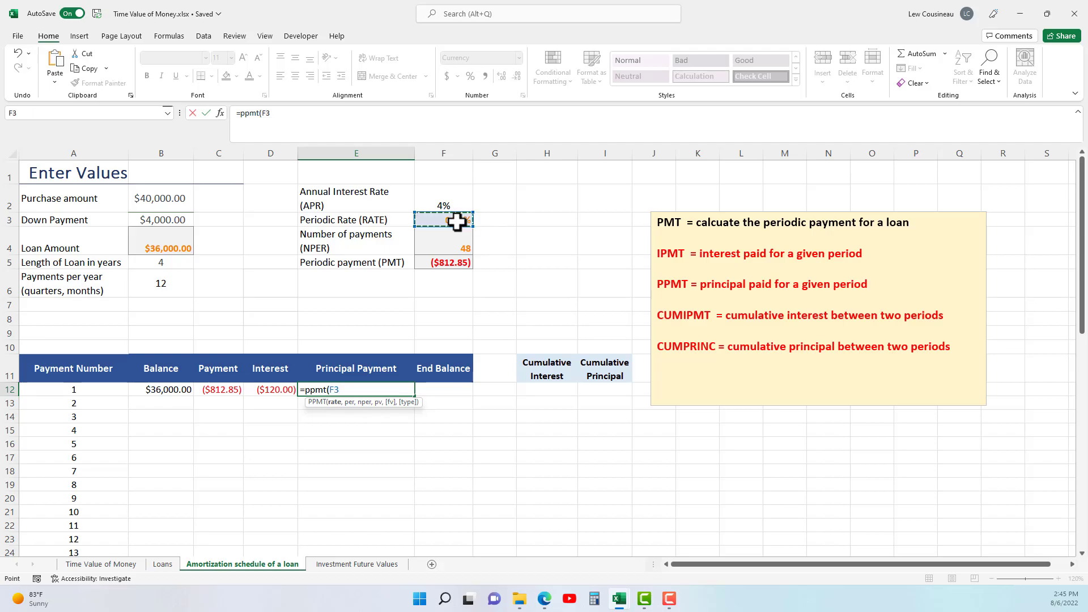
pyautogui.press('F4')
pyautogui.write(',')
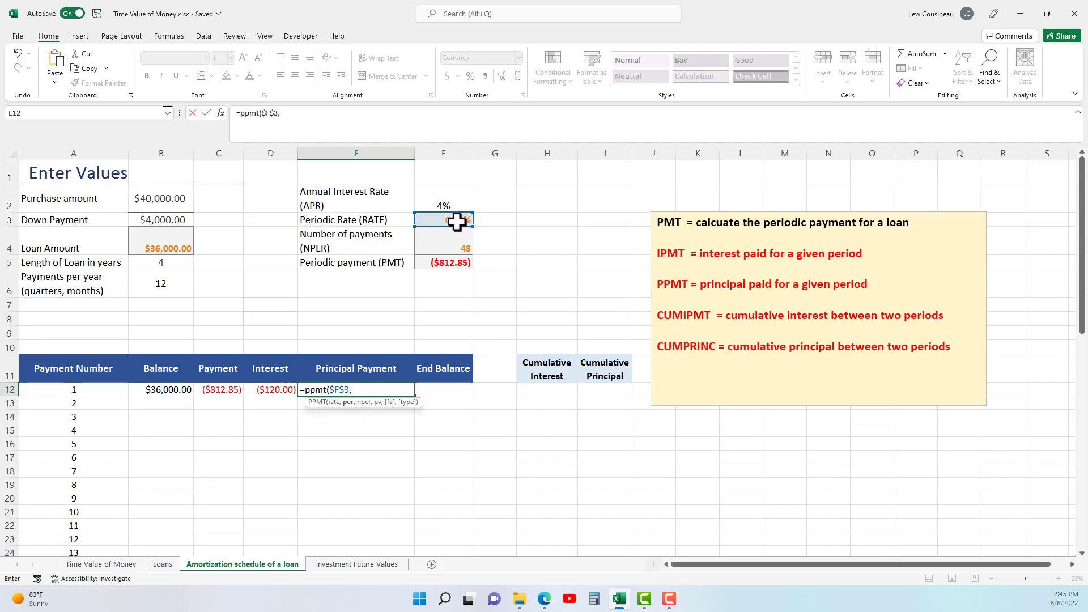
pyautogui.click(89, 390)
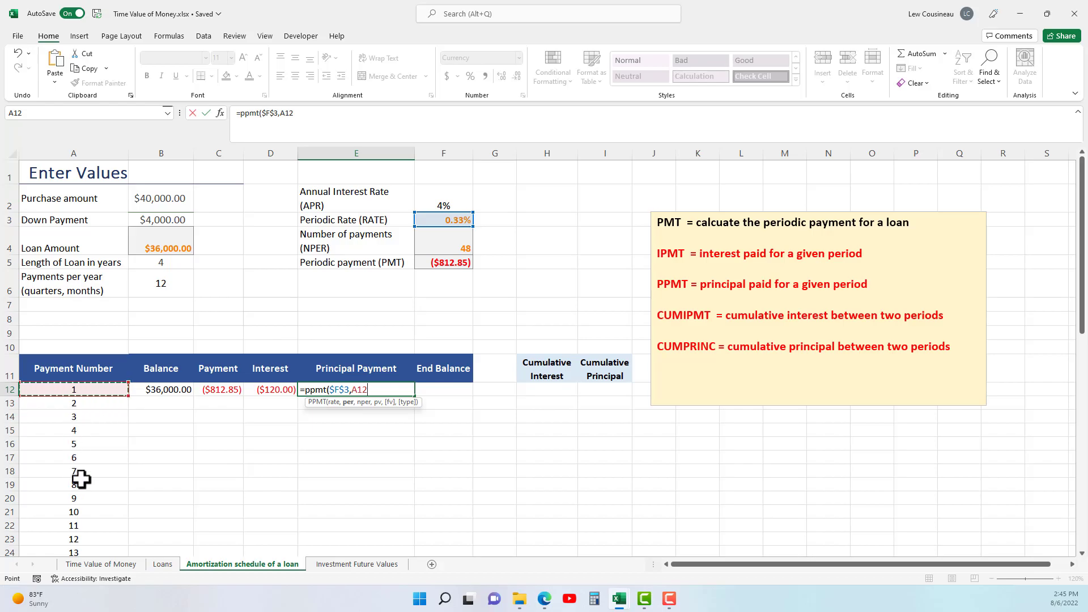
pyautogui.write(',')
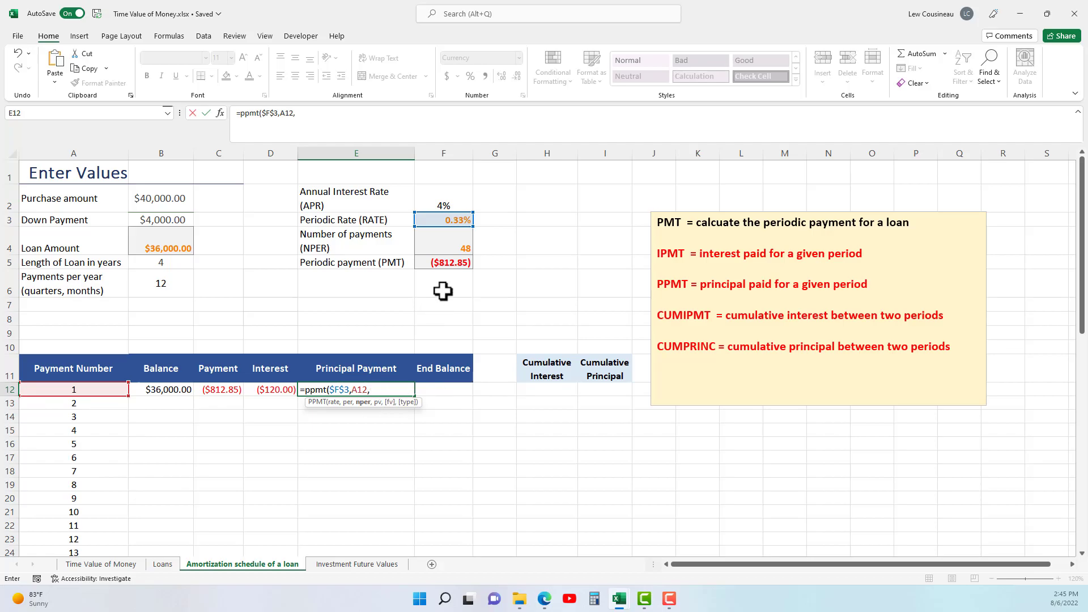
pyautogui.click(457, 247)
pyautogui.press('F4')
pyautogui.write(',')
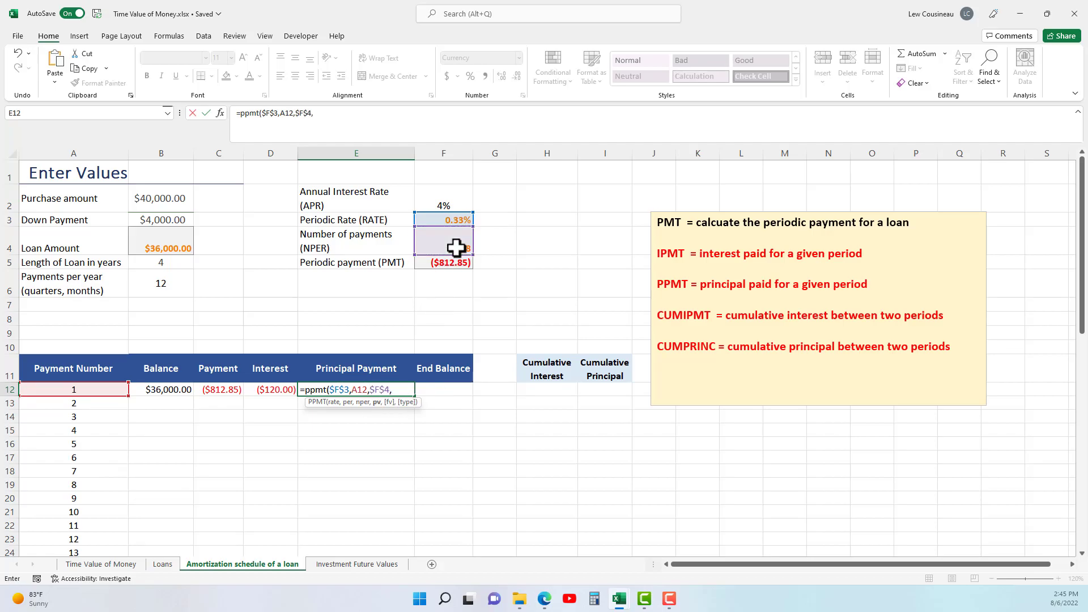
pyautogui.click(169, 238)
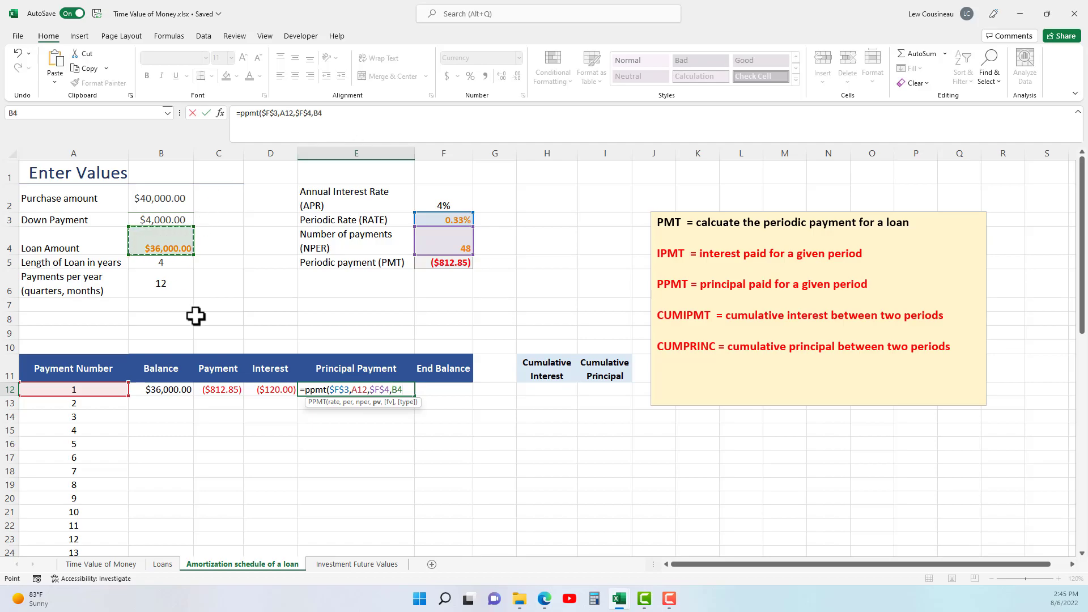
pyautogui.press('F4')
pyautogui.write(')')
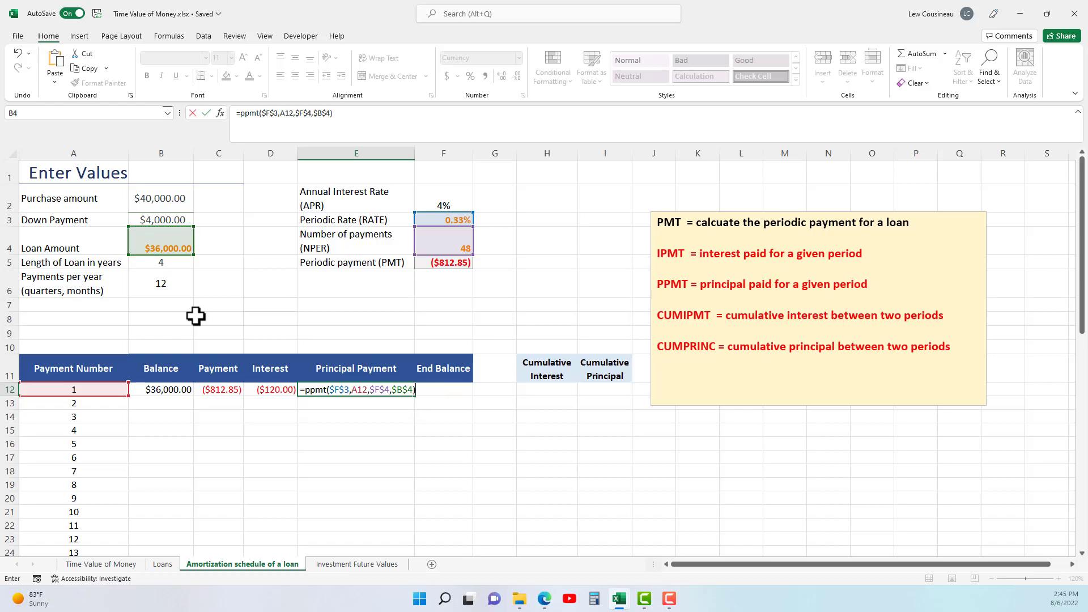
pyautogui.press('Return')
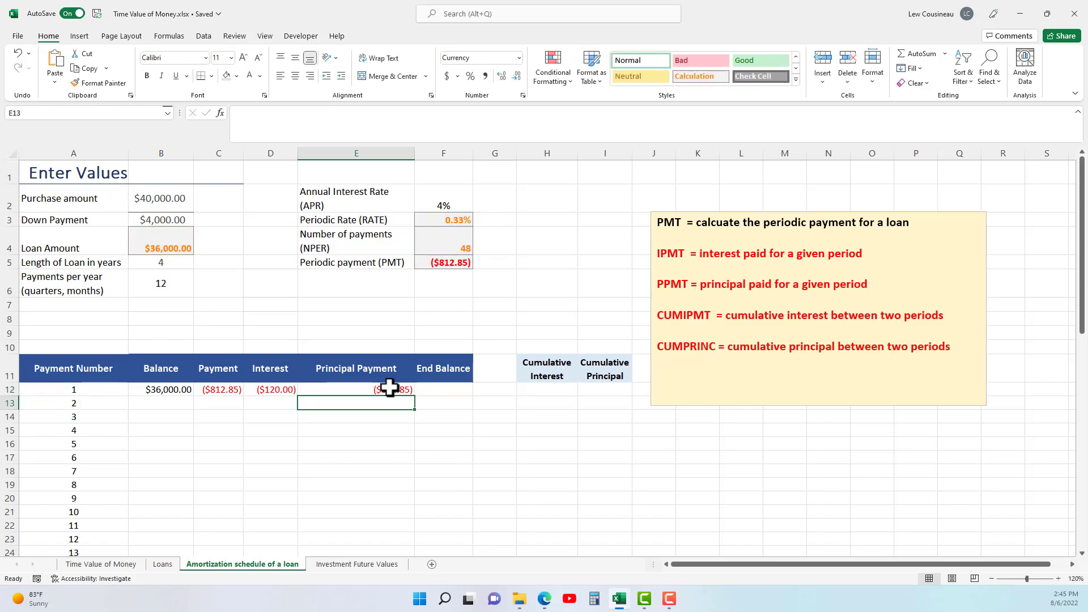
pyautogui.moveTo(278, 389); pyautogui.dragTo(352, 391)
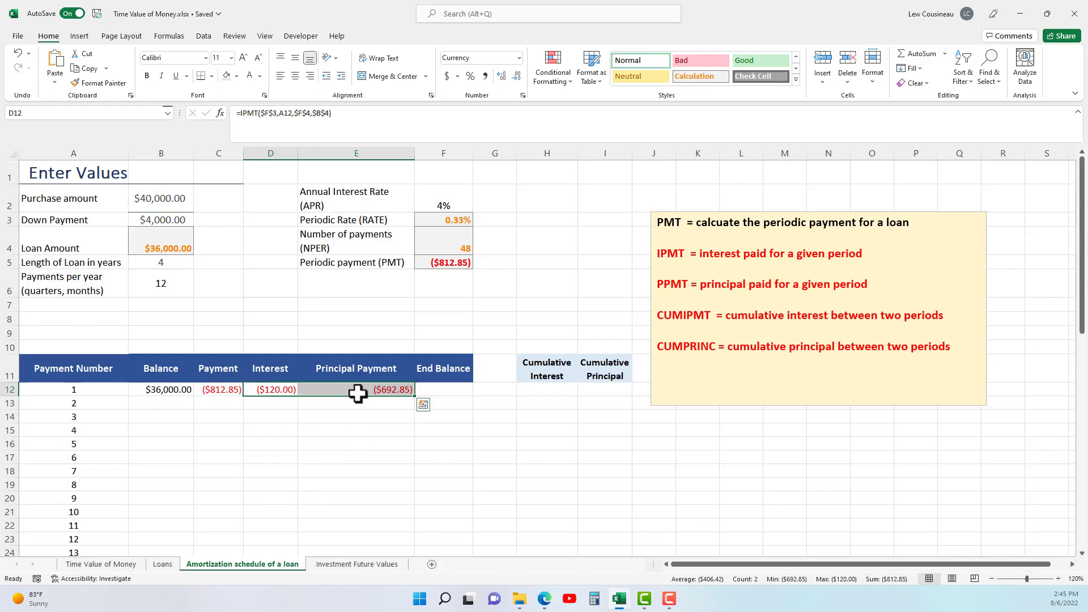
# Calculate the first period's end balance in F12 by adding the principal payment to the balance with =B12+E12.
pyautogui.click(448, 389)
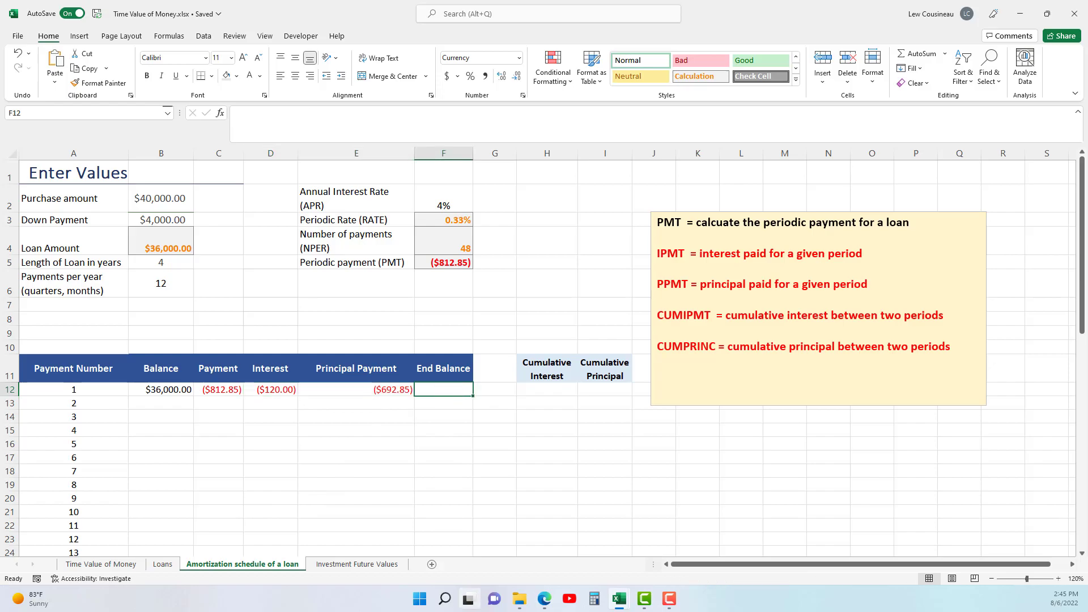
pyautogui.write('=')
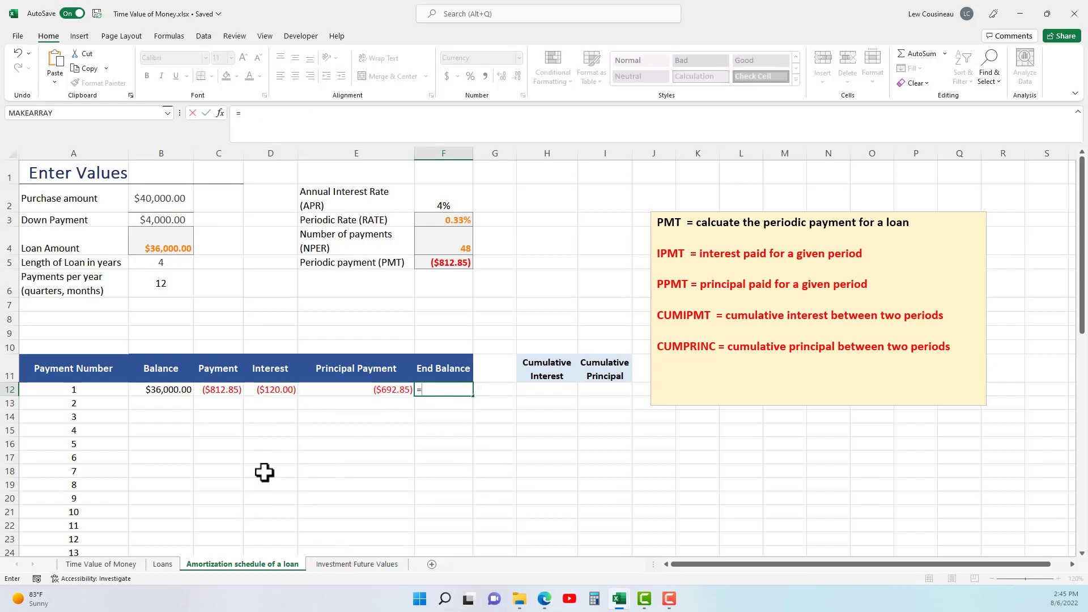
pyautogui.click(165, 390)
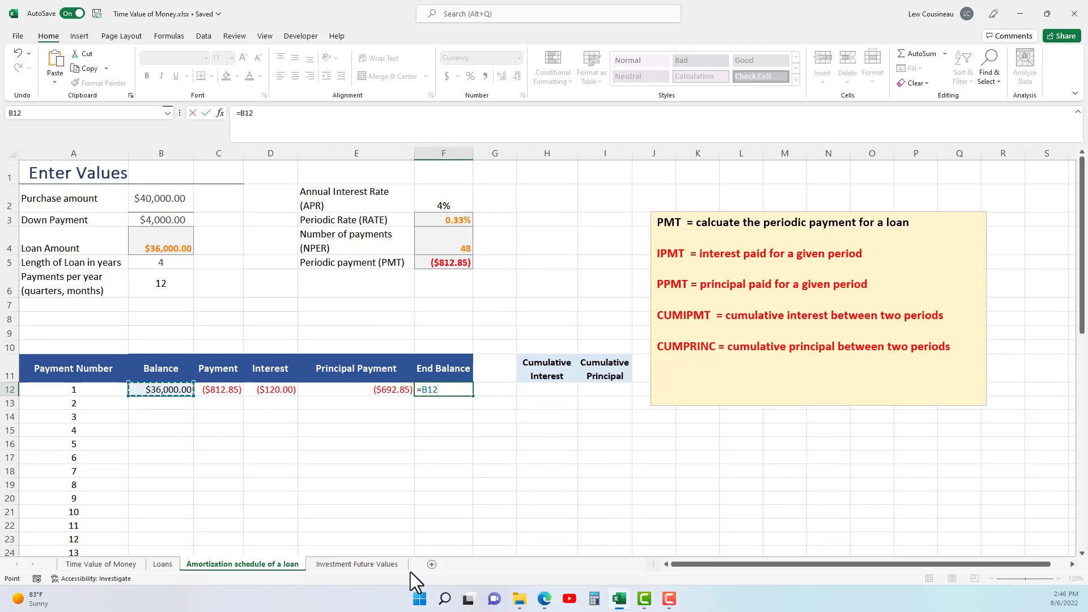
pyautogui.write('-')
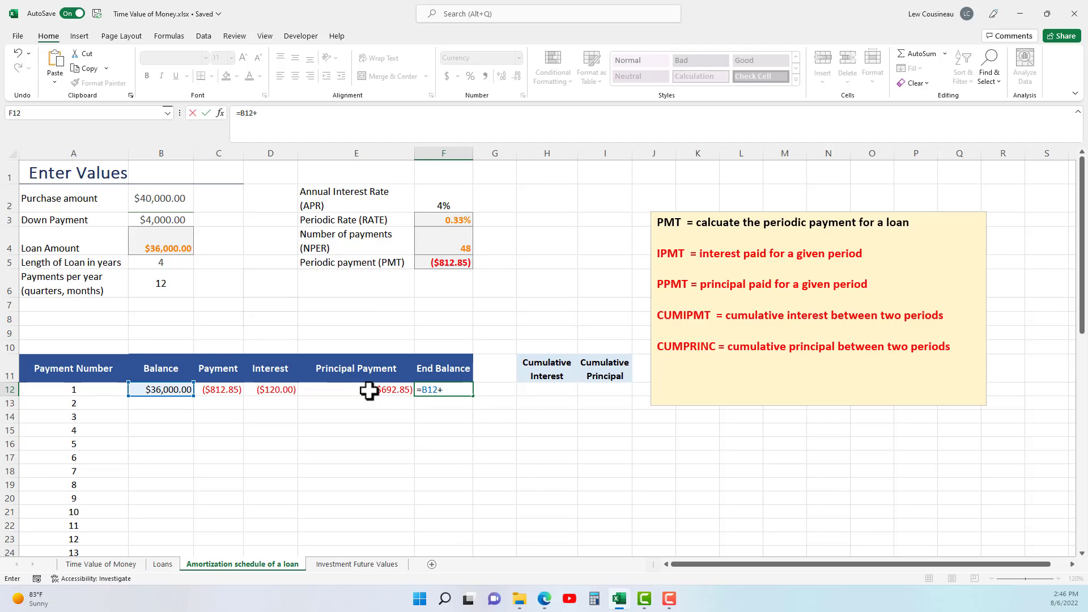
pyautogui.click(369, 390)
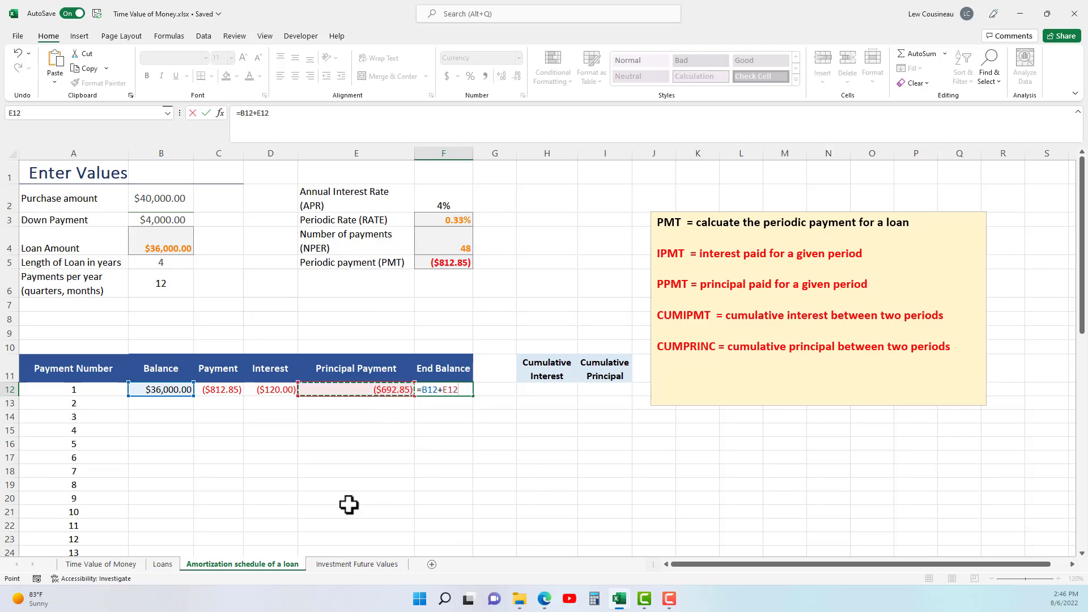
pyautogui.press('Return')
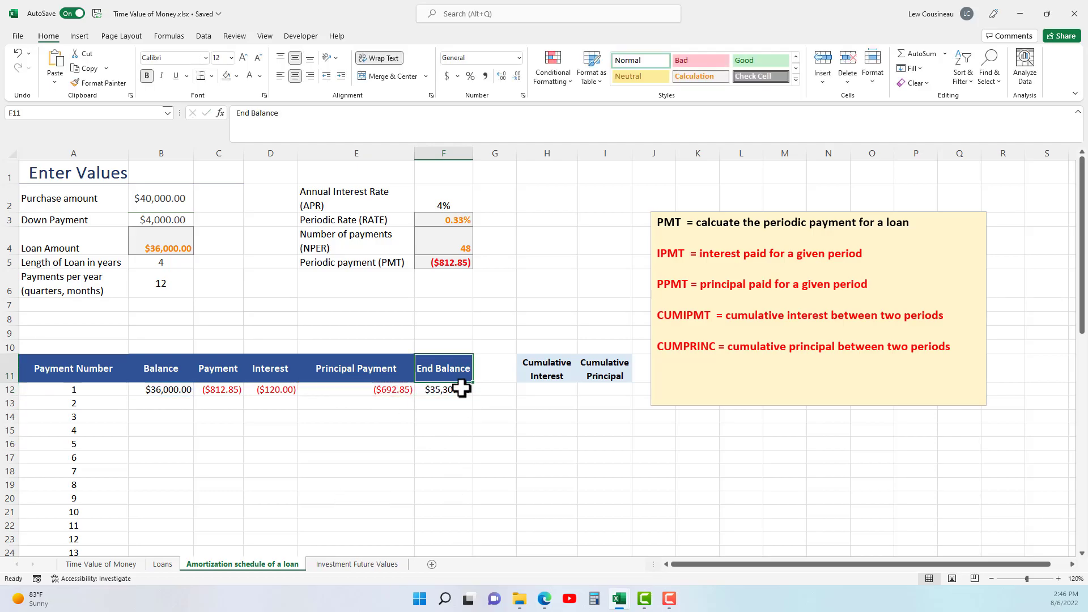
pyautogui.click(458, 391)
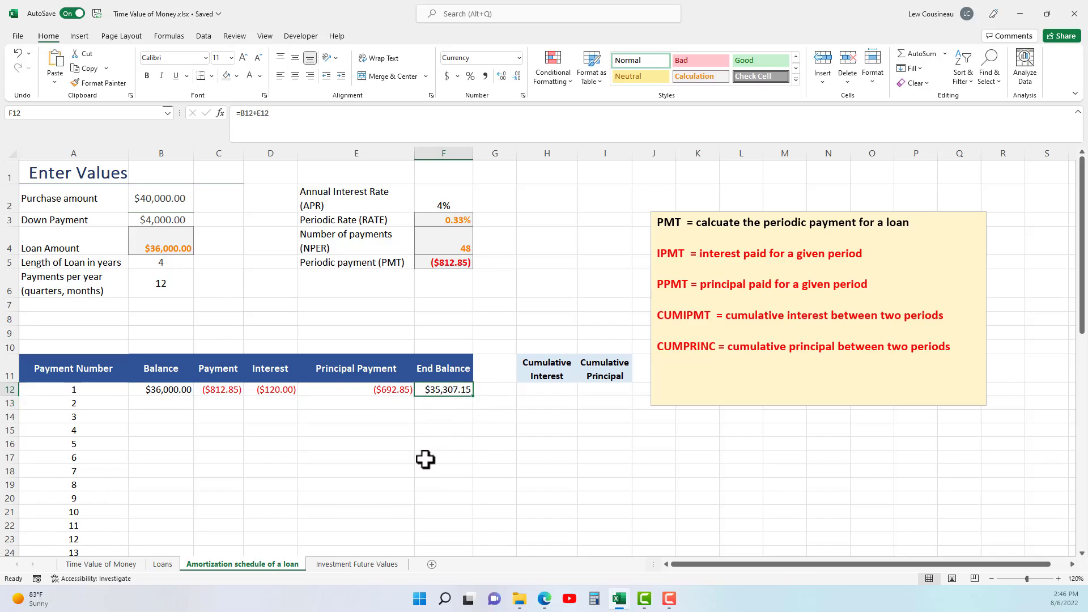
# Link the second period's balance in B13 to the previous end balance with =F12, and fill the formulas in C12:F12 down to row 13.
pyautogui.click(172, 404)
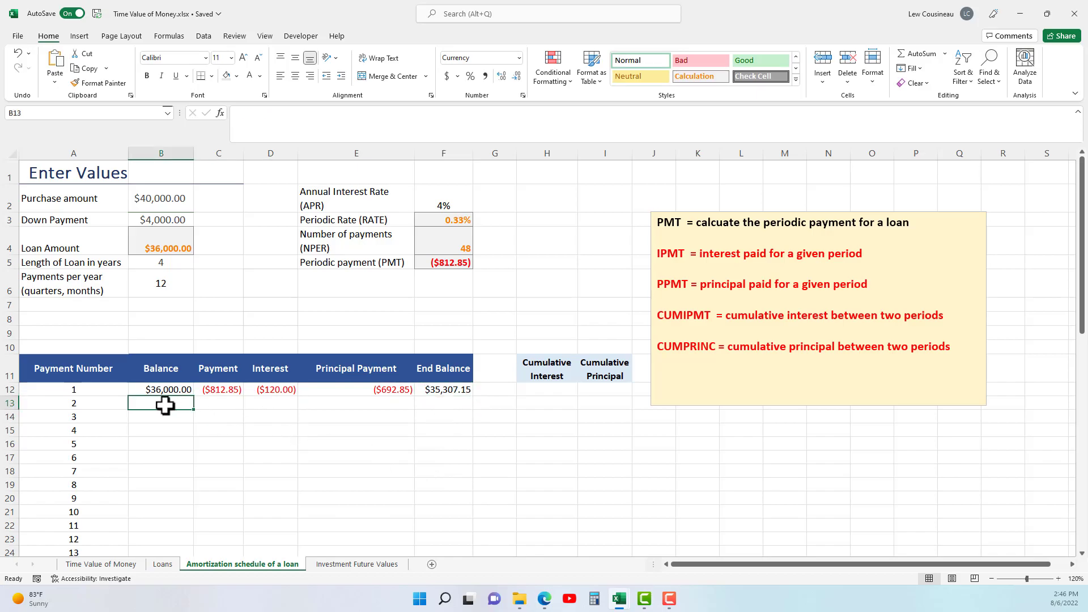
pyautogui.write('=')
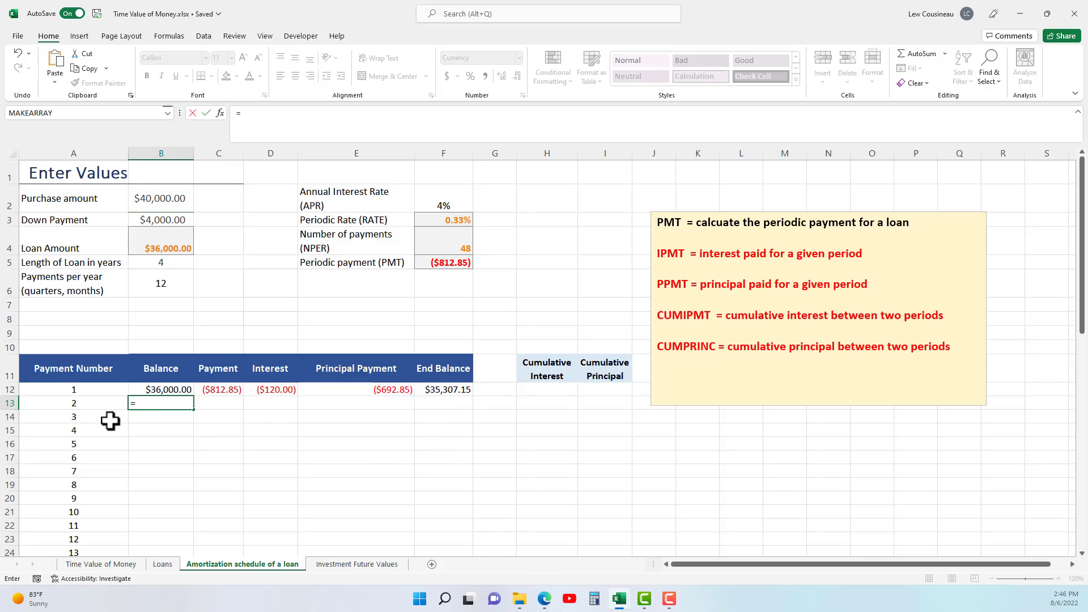
pyautogui.click(455, 391)
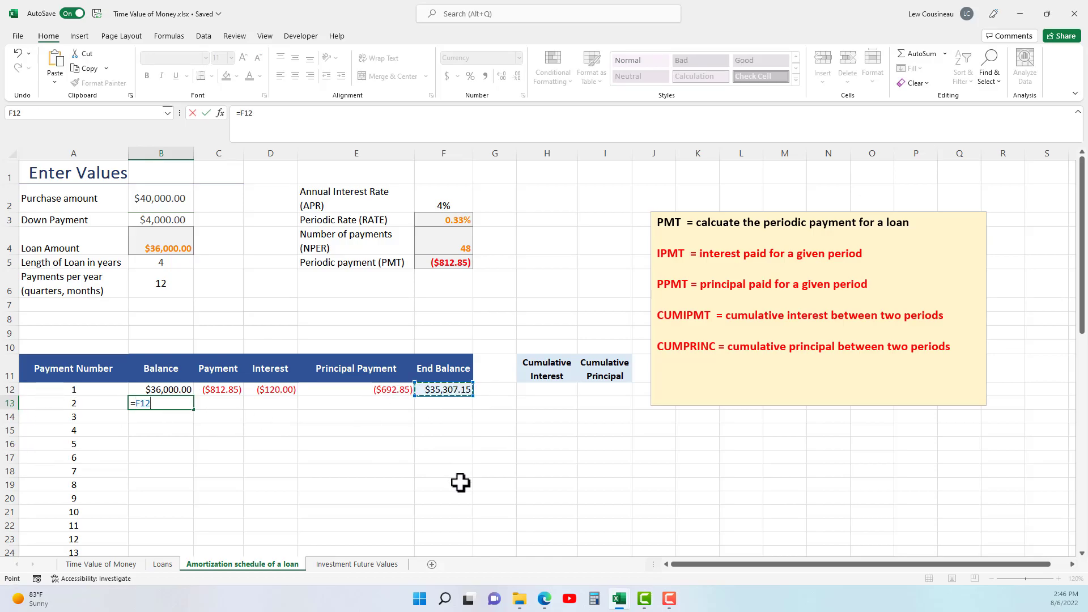
pyautogui.press('Return')
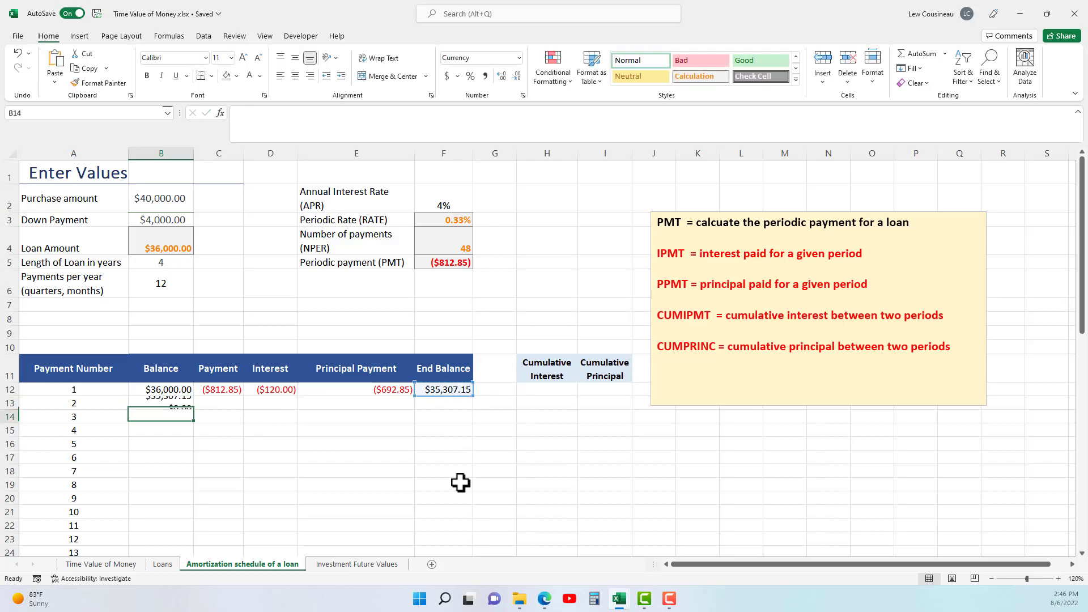
pyautogui.moveTo(216, 391); pyautogui.dragTo(428, 387)
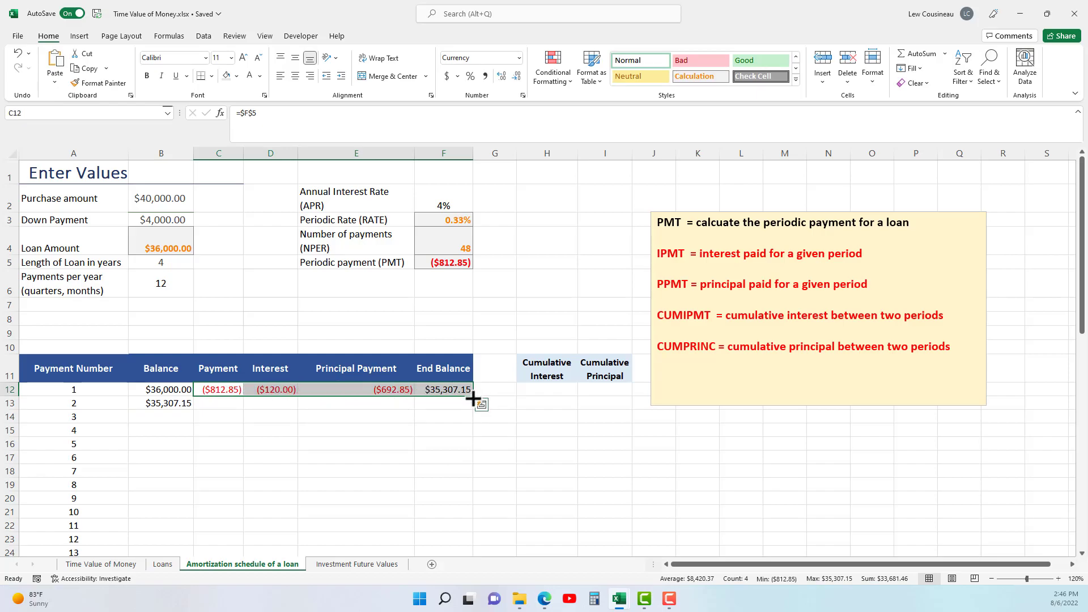
pyautogui.moveTo(474, 400); pyautogui.dragTo(475, 404)
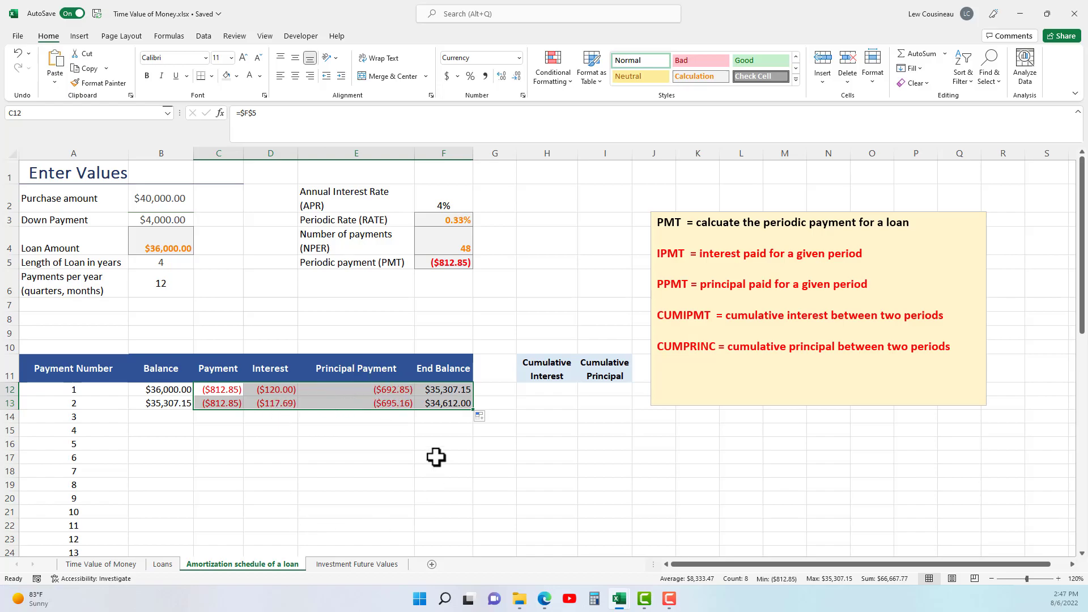
# Fill the second period's formulas in B13:F13 down through the last payment number in row 59.
pyautogui.click(441, 404)
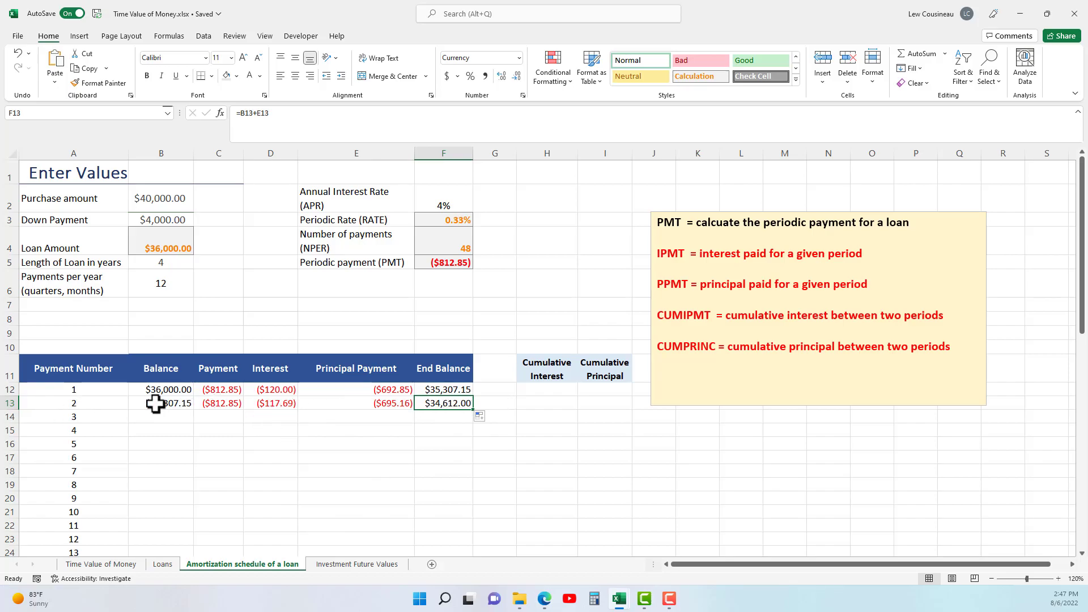
pyautogui.moveTo(173, 405); pyautogui.dragTo(419, 403)
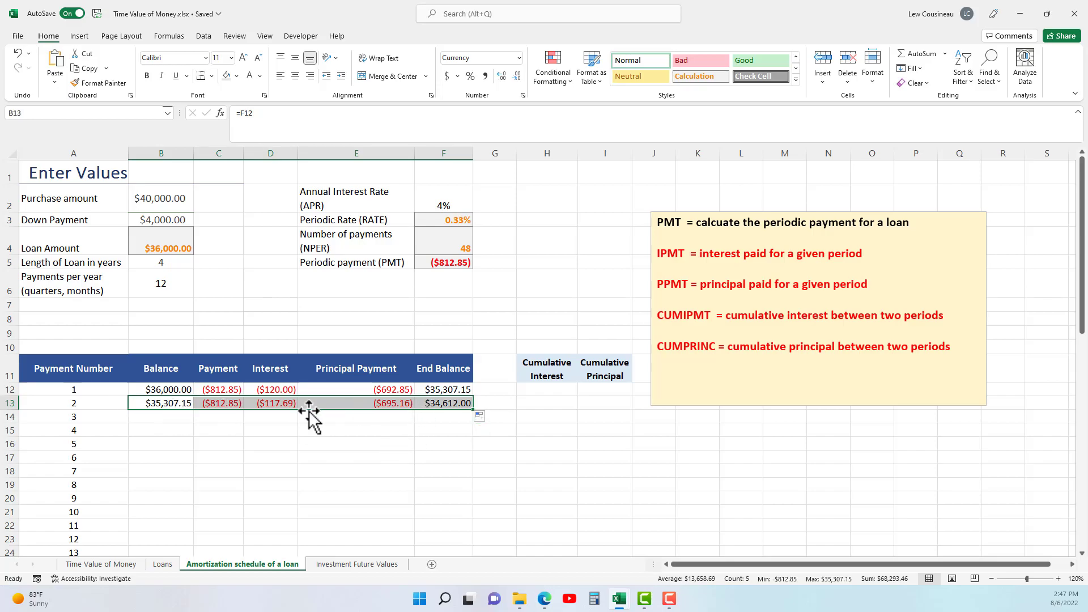
pyautogui.moveTo(156, 389); pyautogui.dragTo(441, 399)
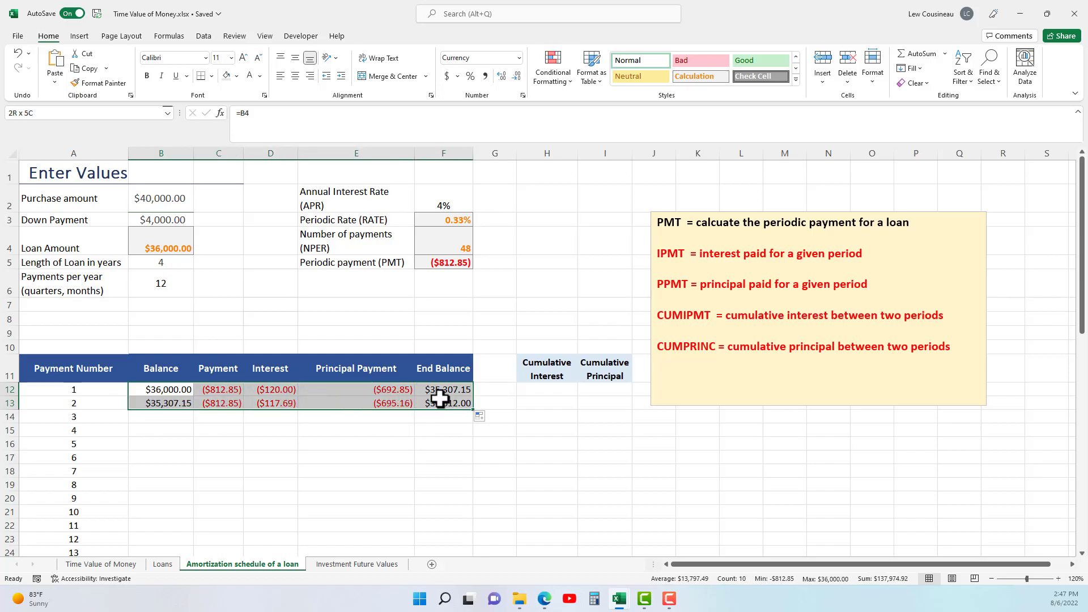
pyautogui.moveTo(165, 400); pyautogui.dragTo(432, 401)
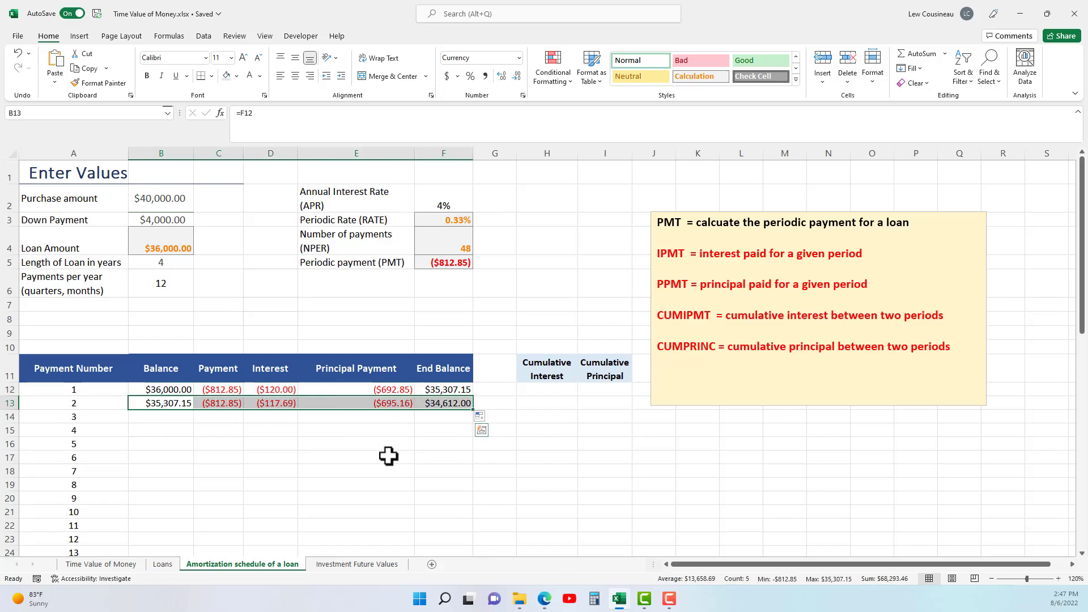
pyautogui.doubleClick(473, 412)
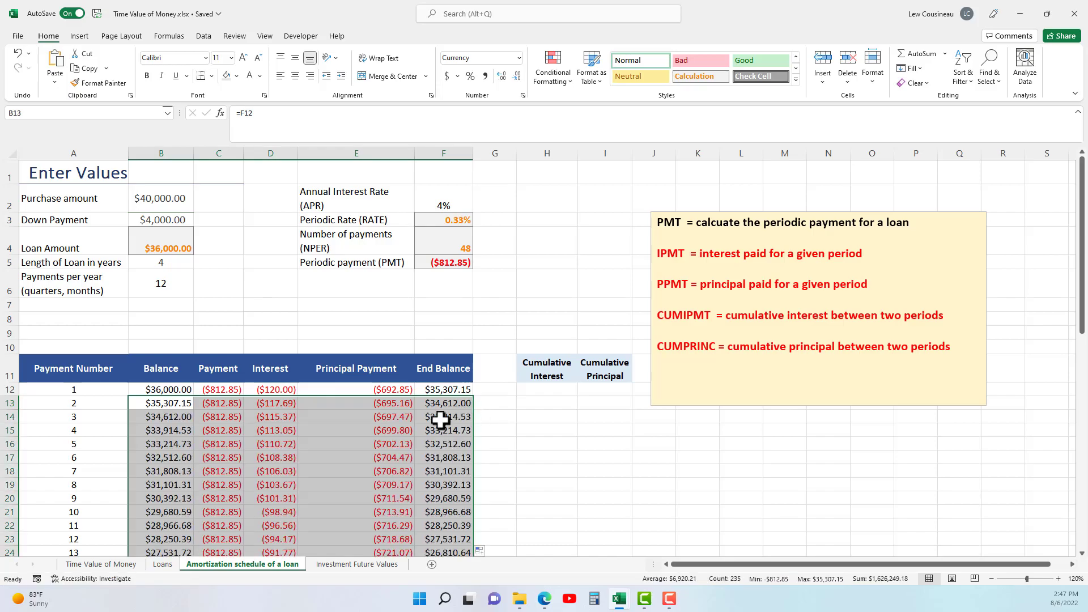
# Check the final period's end balance in F59 and the payment numbers at the end of the schedule in A46:A59.
pyautogui.scroll(-4, 269, 445)
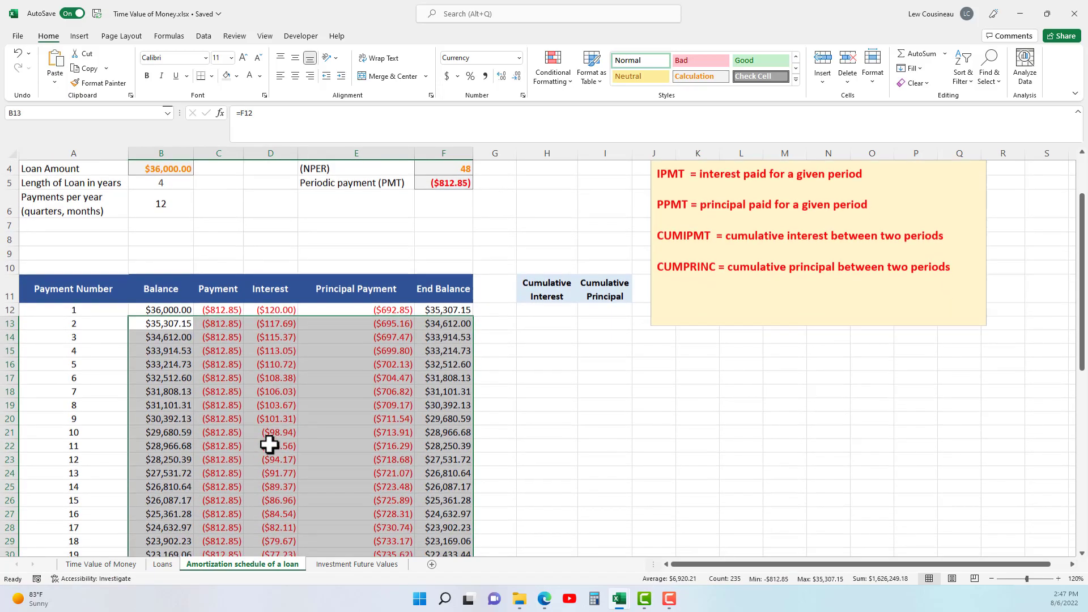
pyautogui.scroll(-9, 283, 420)
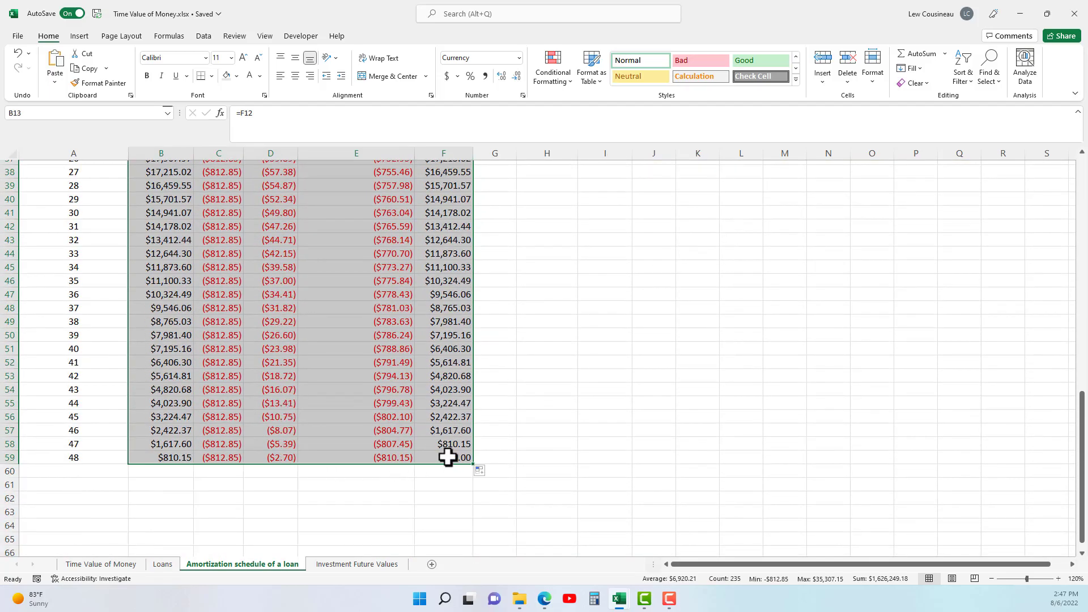
pyautogui.click(440, 458)
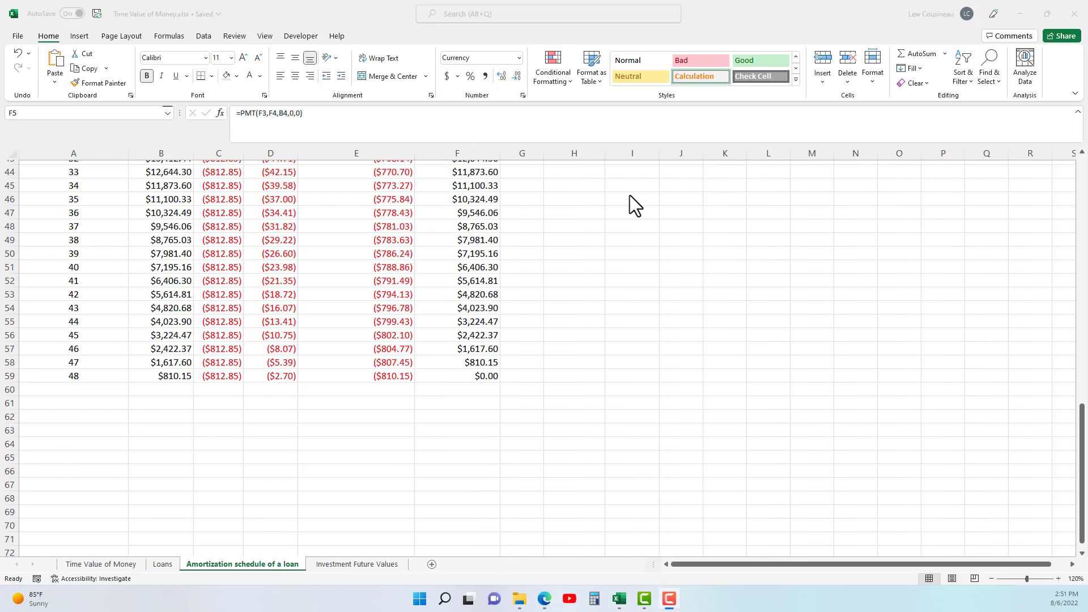
pyautogui.click(77, 377)
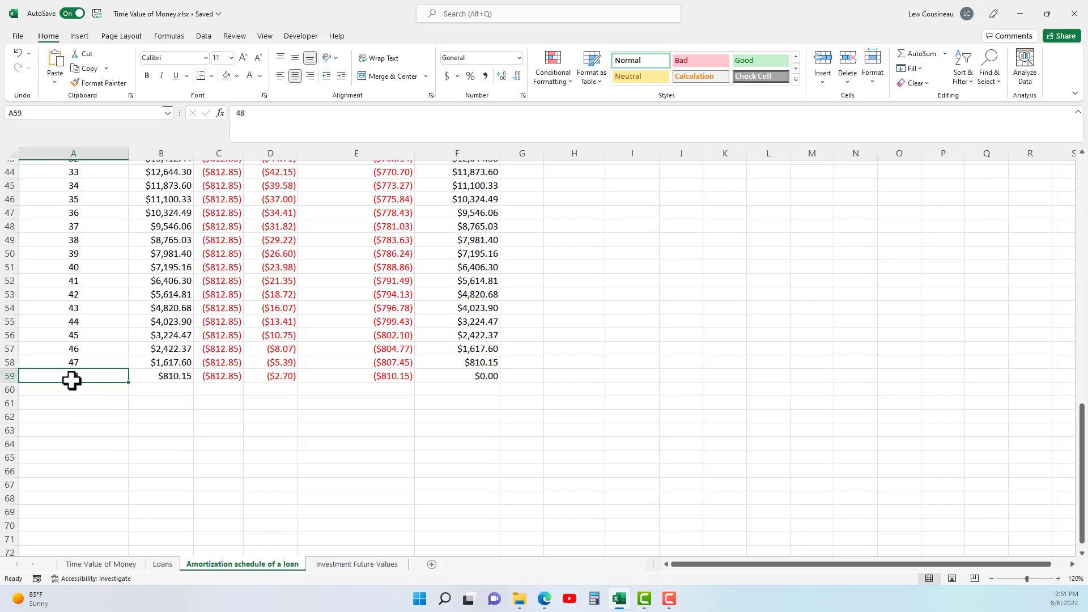
pyautogui.moveTo(90, 200); pyautogui.dragTo(97, 372)
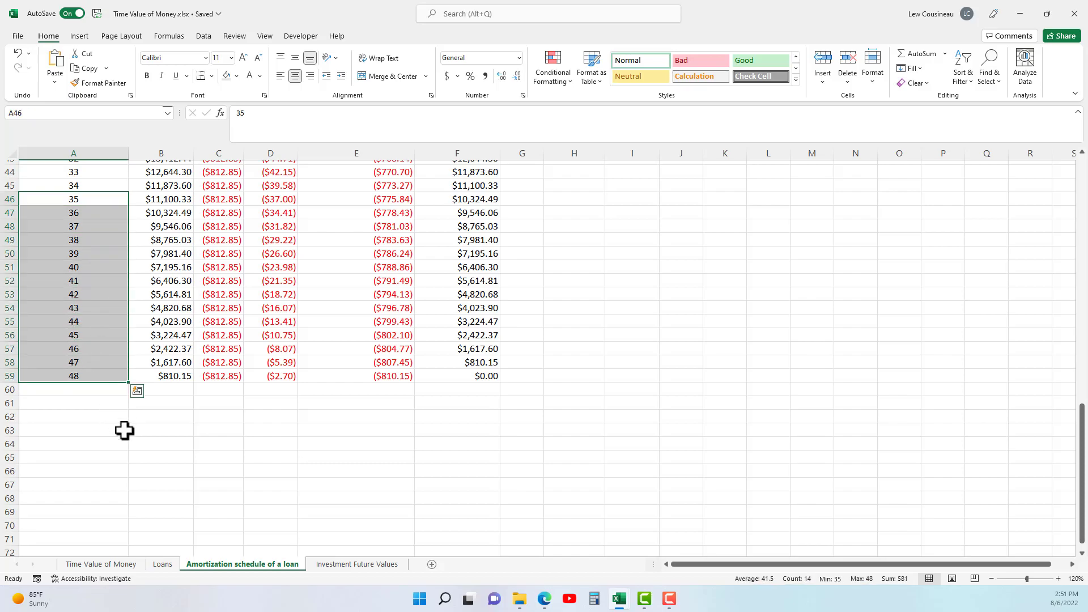
pyautogui.scroll(-1, 125, 431)
pyautogui.scroll(15, 128, 432)
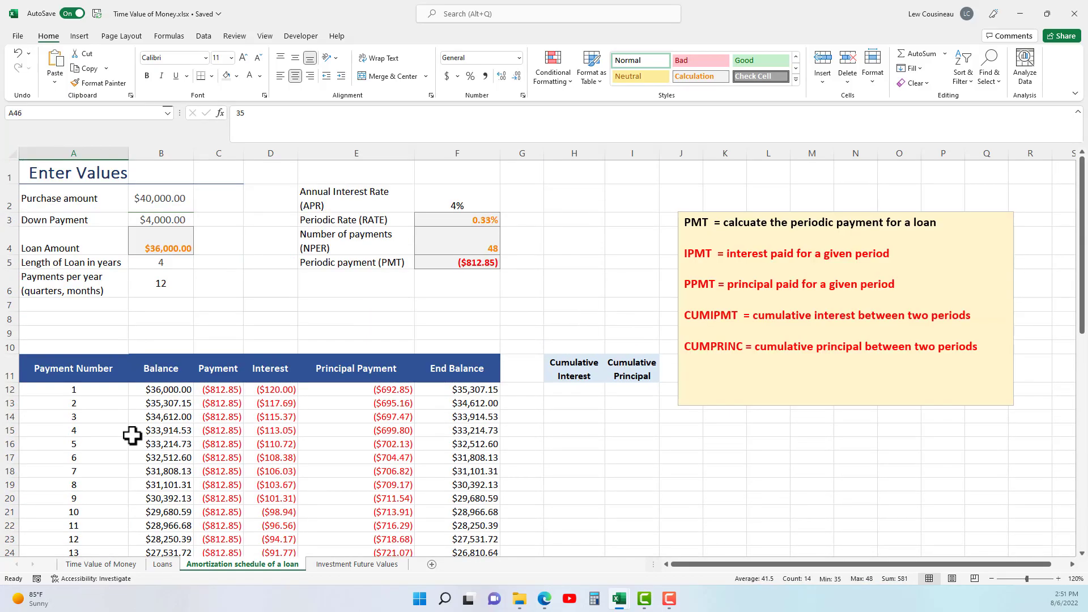
pyautogui.click(92, 391)
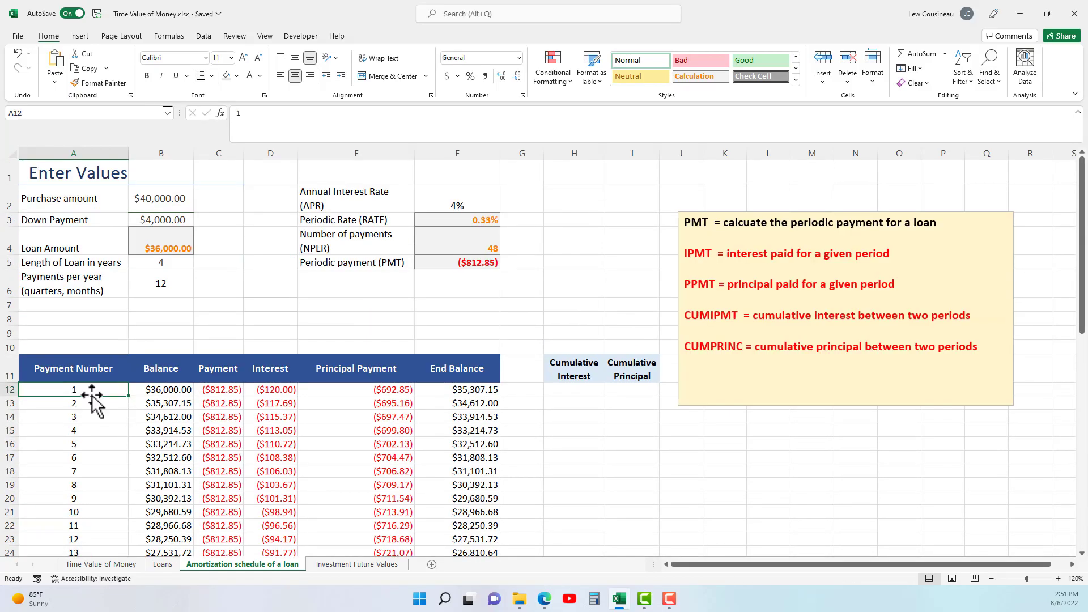
pyautogui.click(914, 72)
pyautogui.click(940, 173)
pyautogui.click(365, 291)
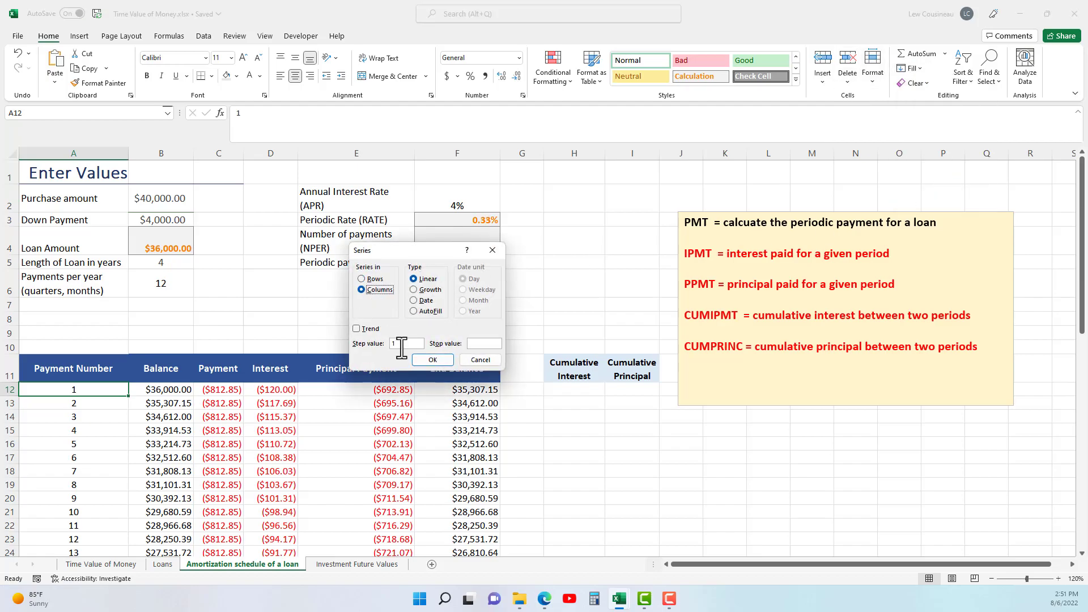
pyautogui.click(481, 361)
# Examine the schedule's first rows, the empty Cumulative Interest and Cumulative Principal columns, and the CUMIPMT and CUMPRINC entries in the function notes.
pyautogui.moveTo(175, 395); pyautogui.dragTo(444, 401)
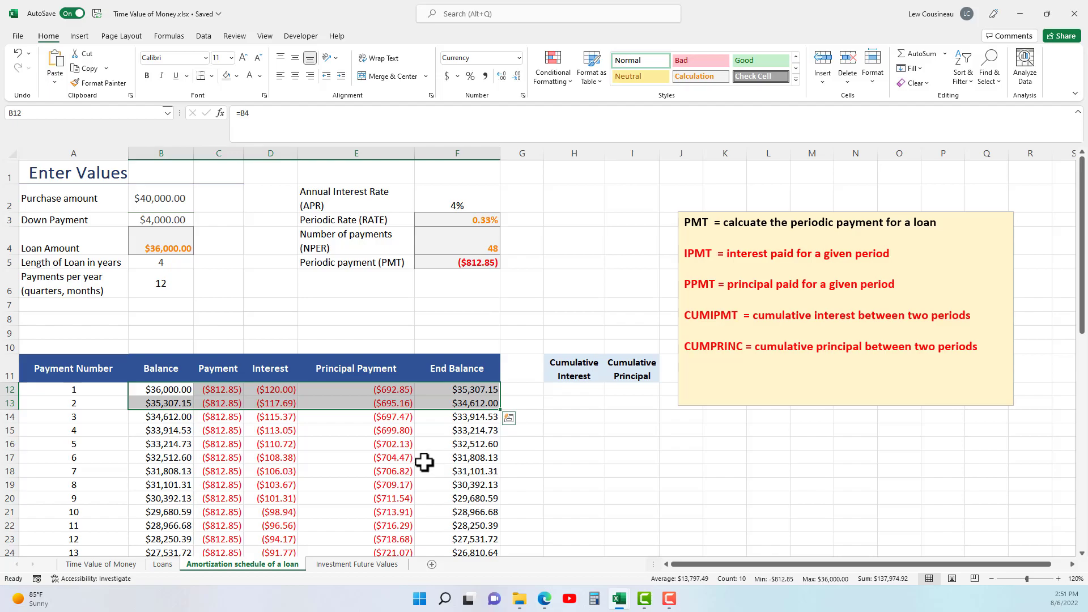
pyautogui.moveTo(168, 404); pyautogui.dragTo(482, 408)
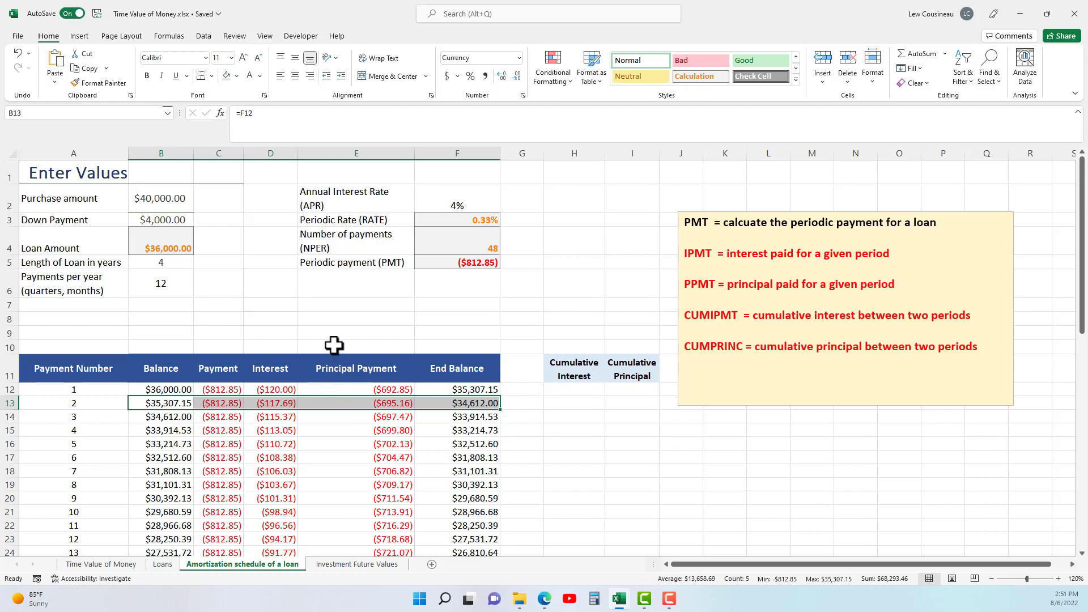
pyautogui.click(289, 294)
pyautogui.moveTo(171, 404); pyautogui.dragTo(458, 428)
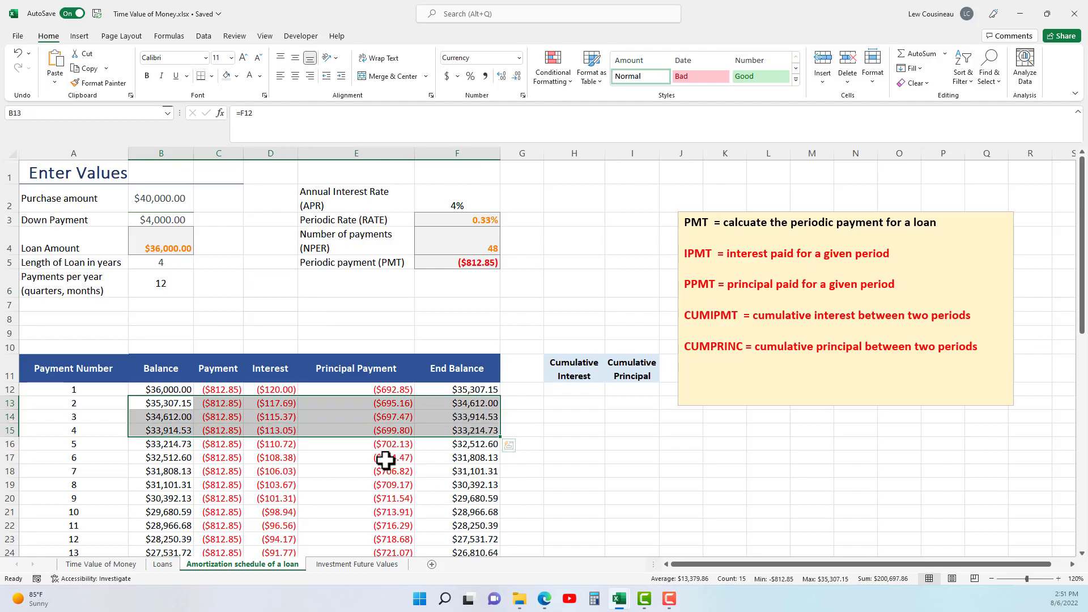
pyautogui.moveTo(573, 365); pyautogui.dragTo(635, 371)
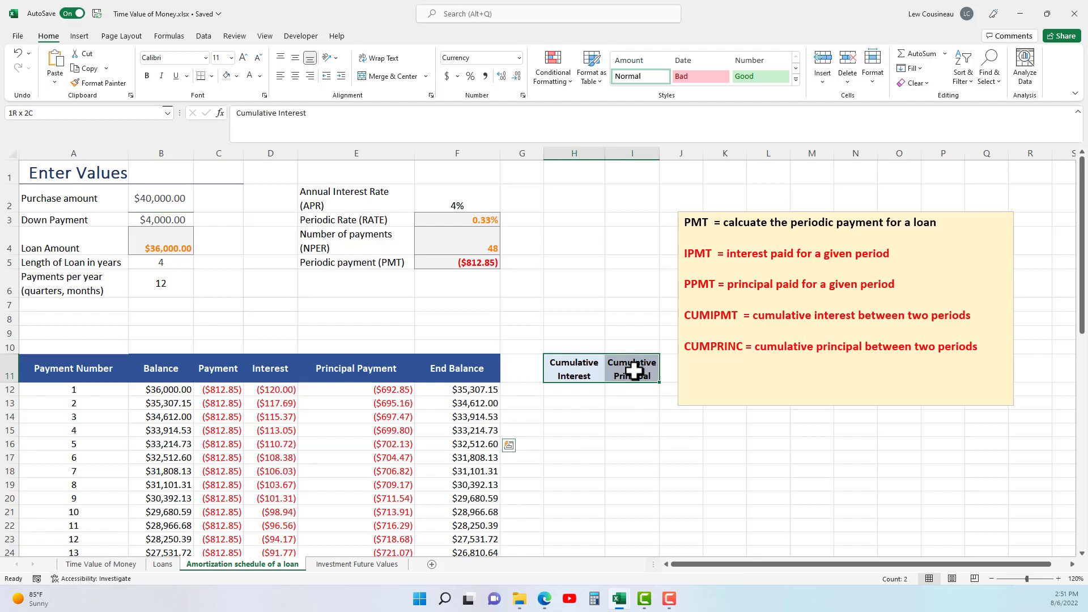
pyautogui.moveTo(572, 390); pyautogui.dragTo(572, 522)
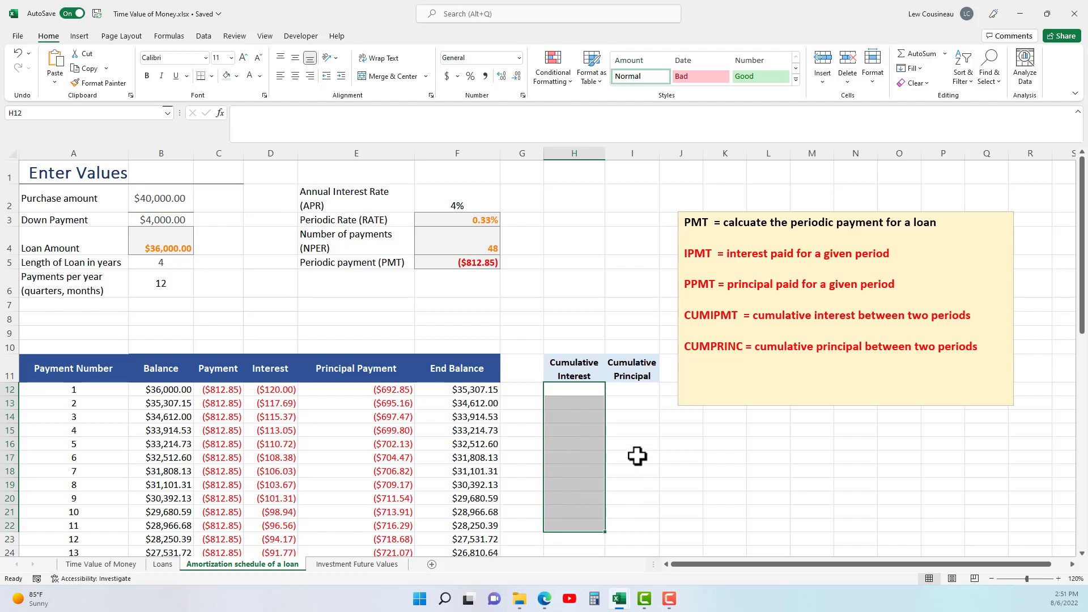
pyautogui.moveTo(631, 389); pyautogui.dragTo(636, 508)
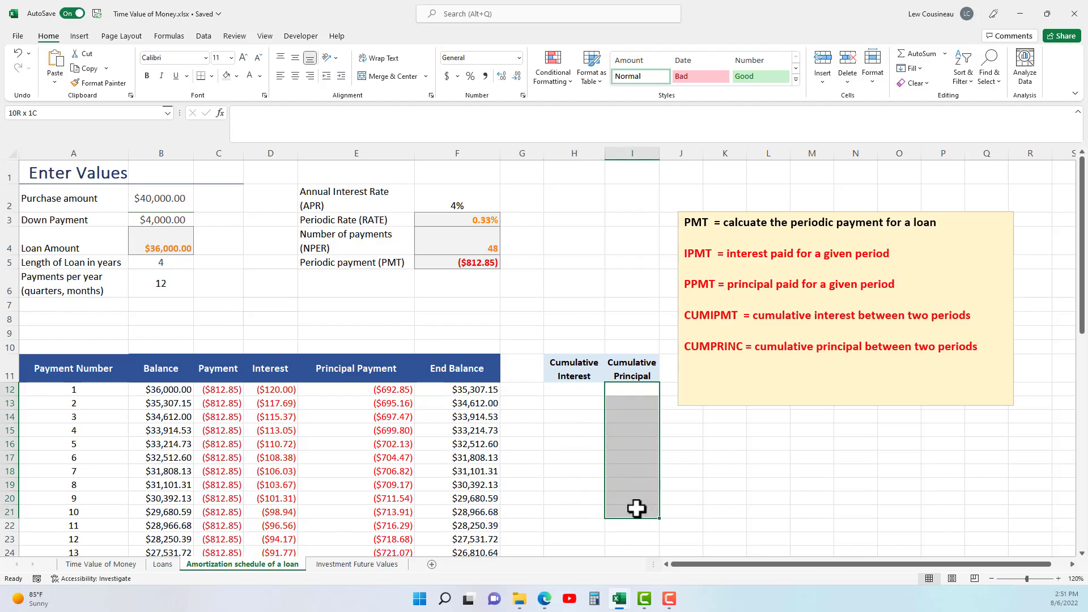
pyautogui.click(566, 389)
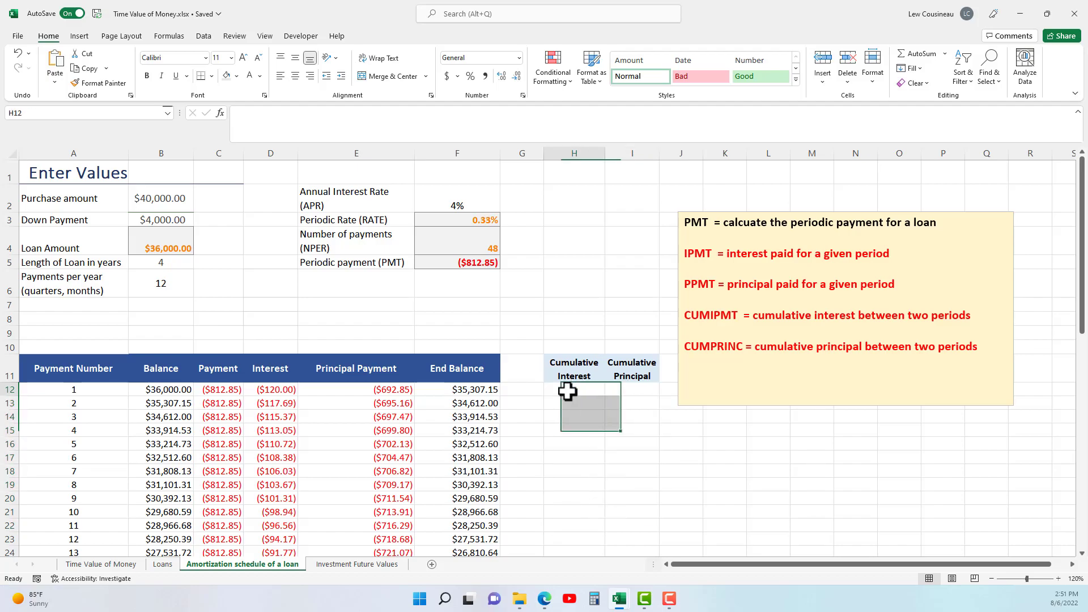
pyautogui.moveTo(686, 315); pyautogui.dragTo(754, 400)
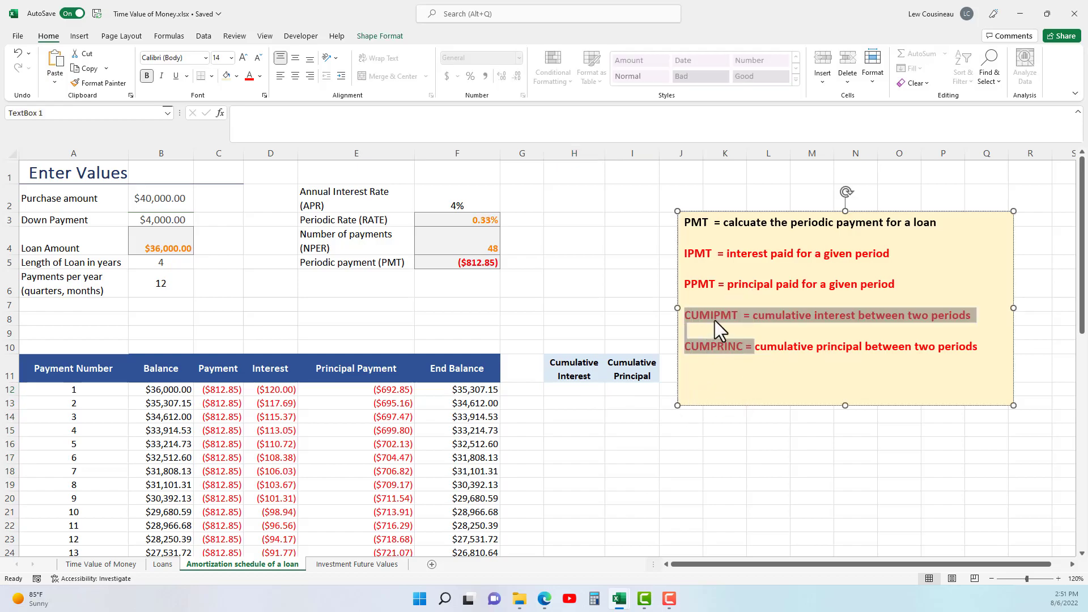
pyautogui.moveTo(685, 254); pyautogui.dragTo(709, 253)
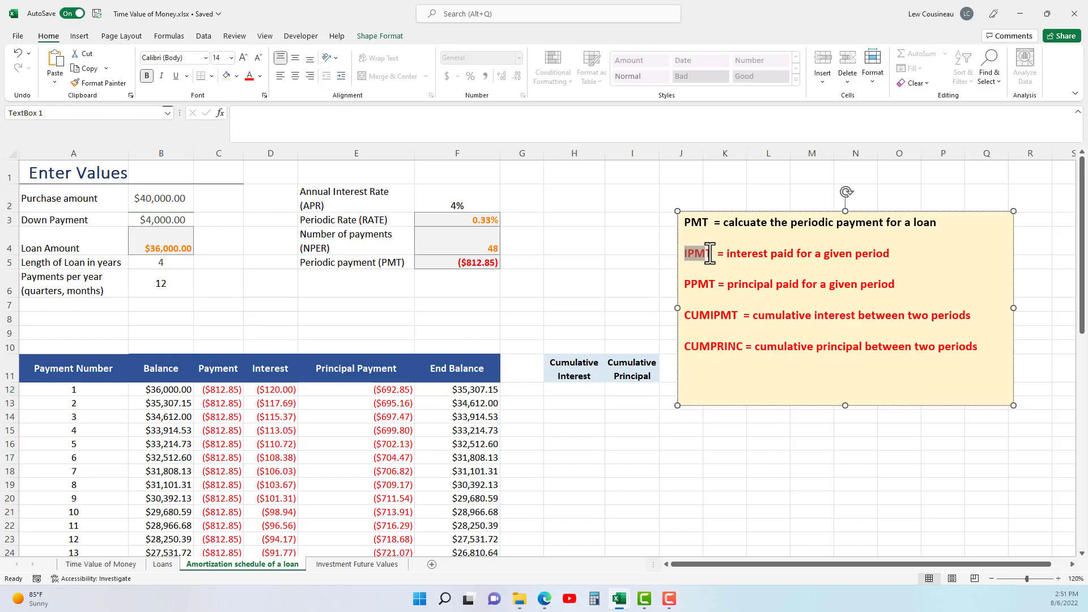
pyautogui.moveTo(691, 346); pyautogui.dragTo(743, 347)
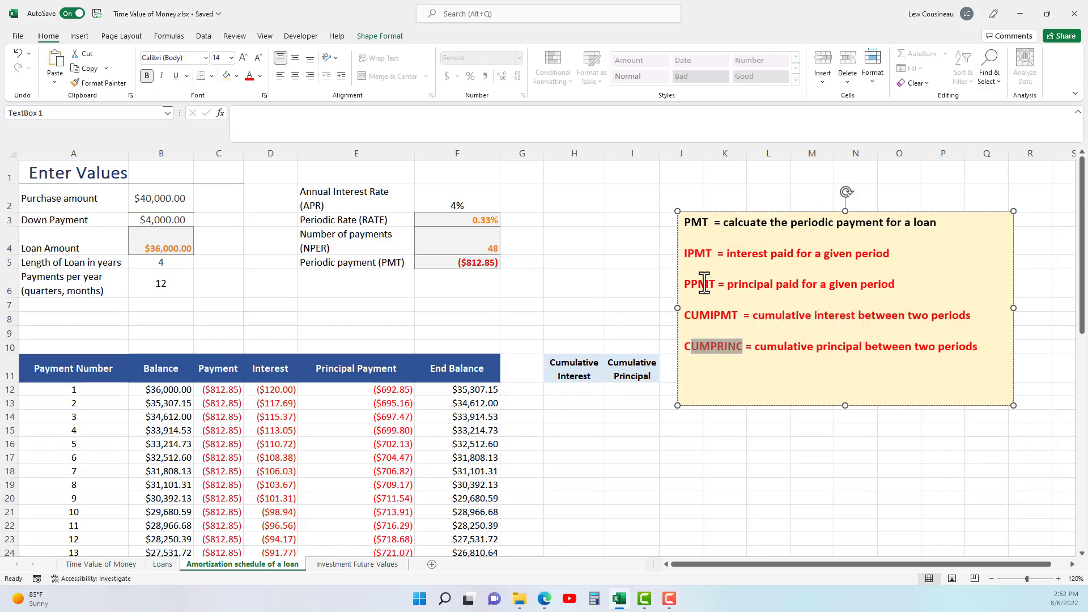
pyautogui.moveTo(708, 284); pyautogui.dragTo(698, 284)
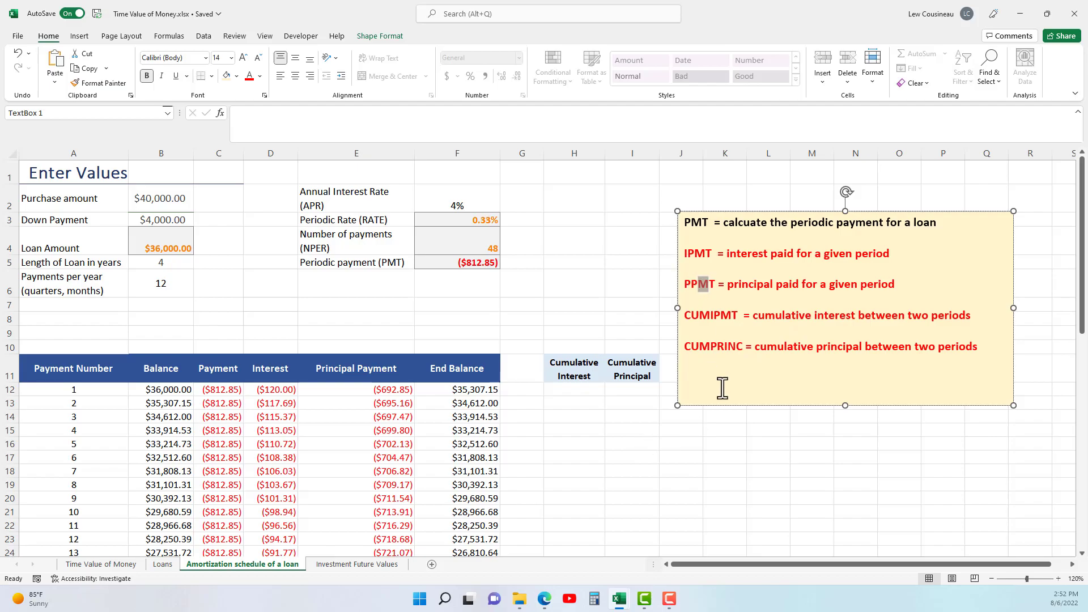
# Start a CUMIPMT formula in H12 with absolute references to the rate $F$3, number of payments $F$4 and loan amount $B$4.
pyautogui.click(601, 388)
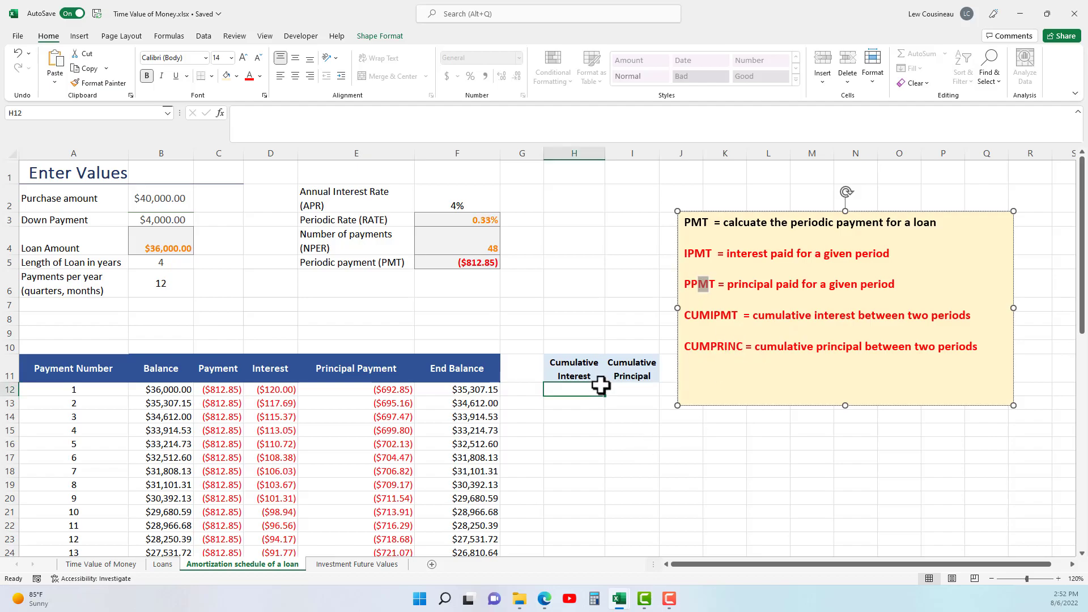
pyautogui.write('=c')
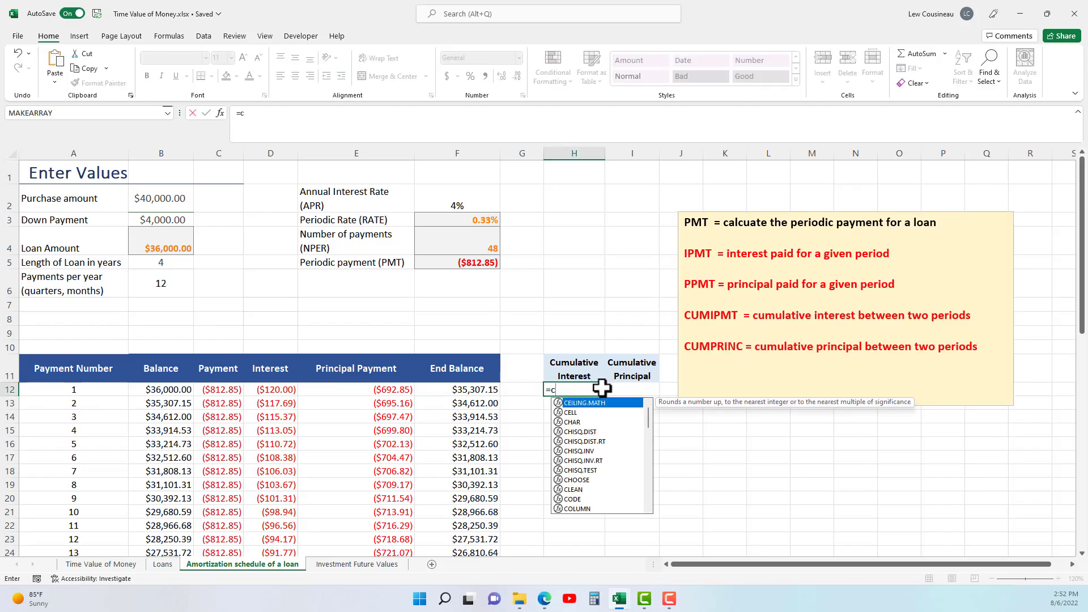
pyautogui.write('um')
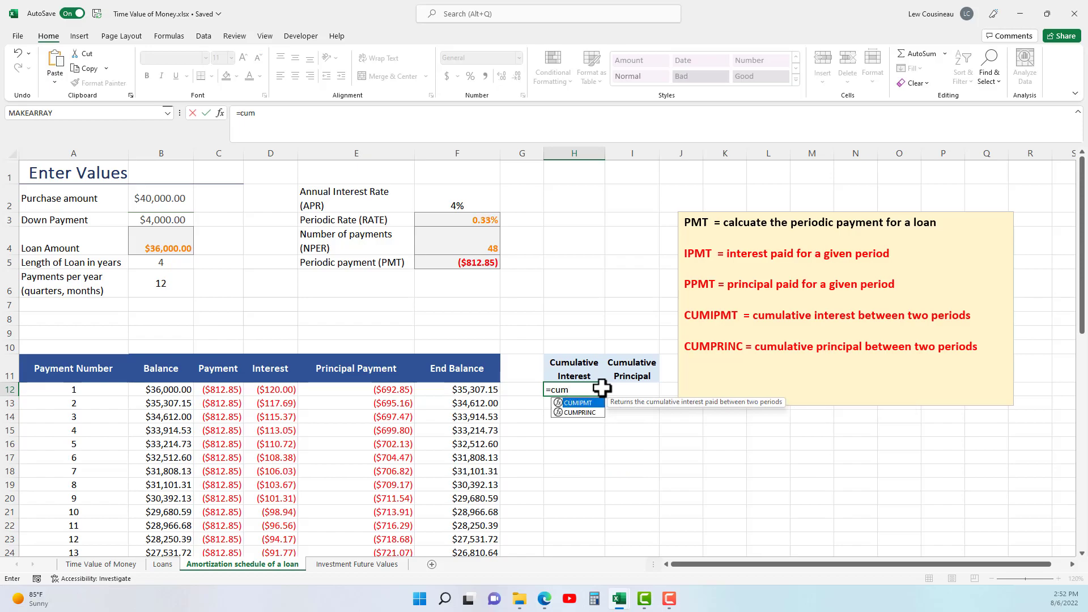
pyautogui.press('Tab')
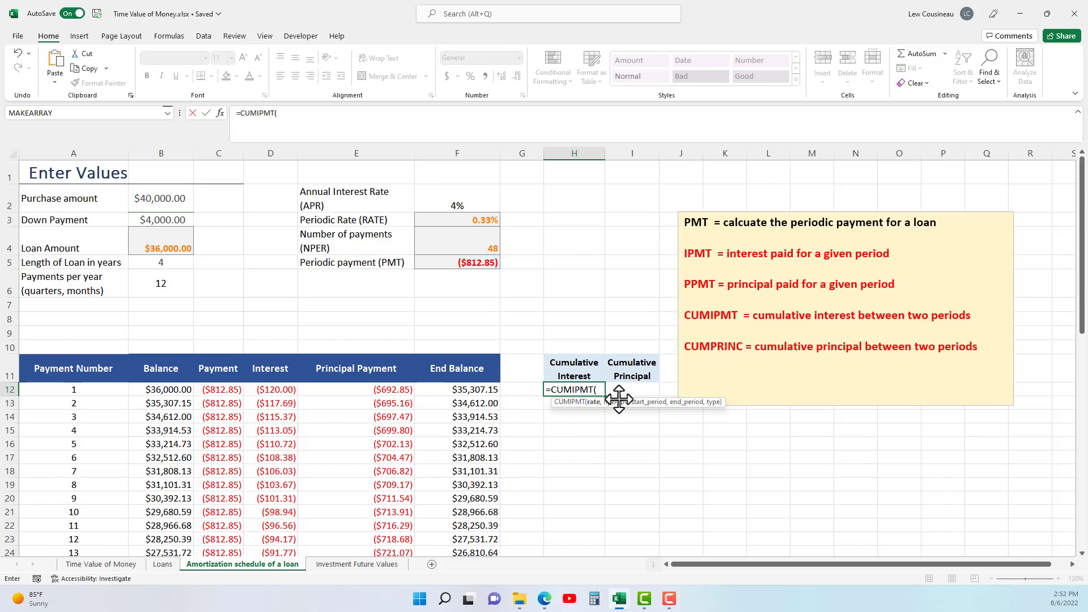
pyautogui.click(477, 221)
pyautogui.press('F4')
pyautogui.write(',')
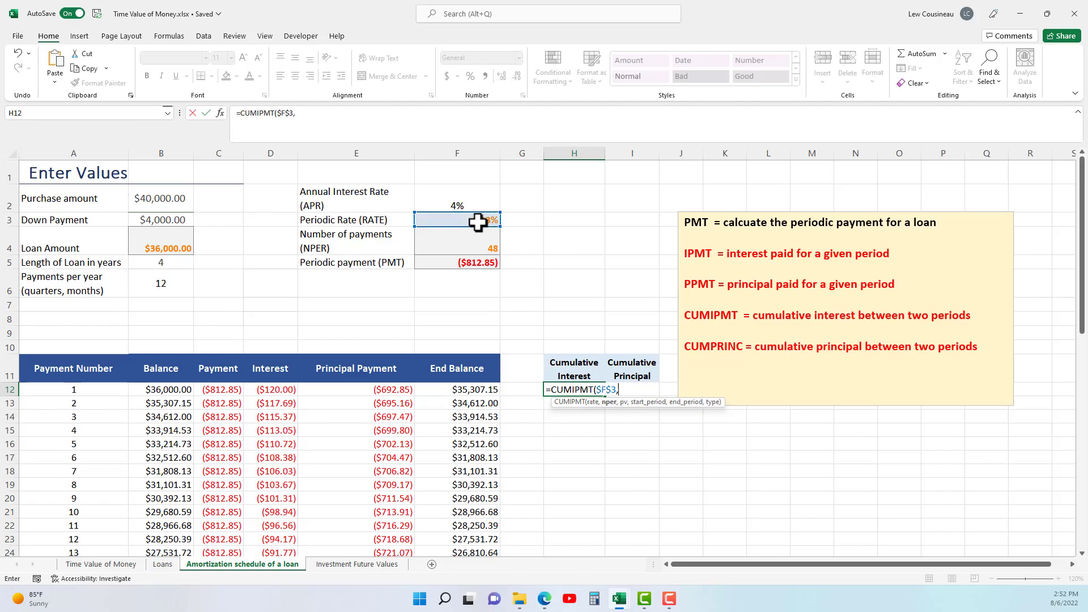
pyautogui.click(471, 252)
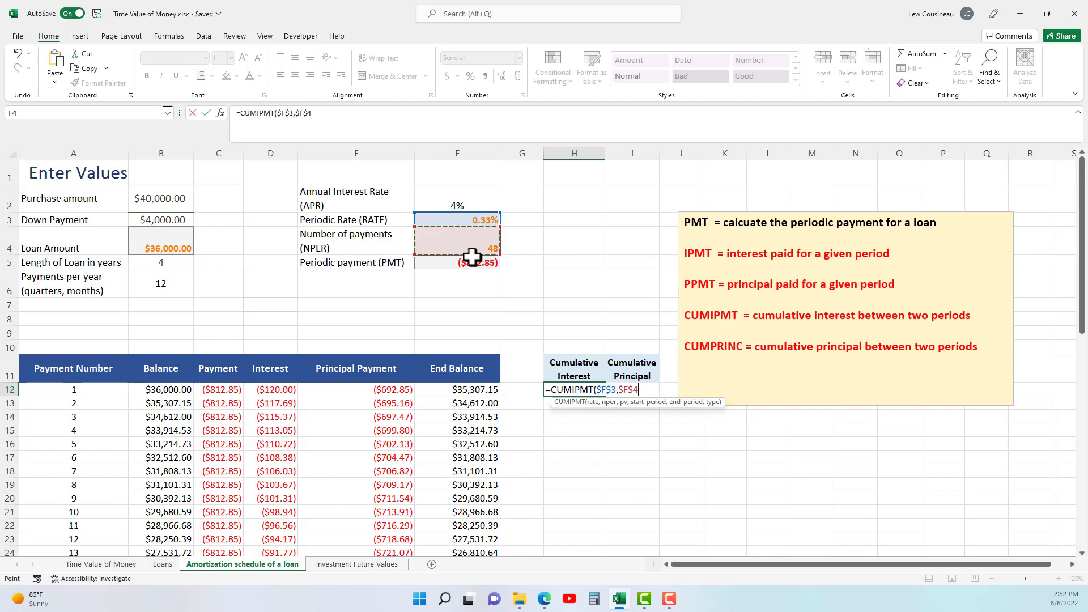
pyautogui.write(',')
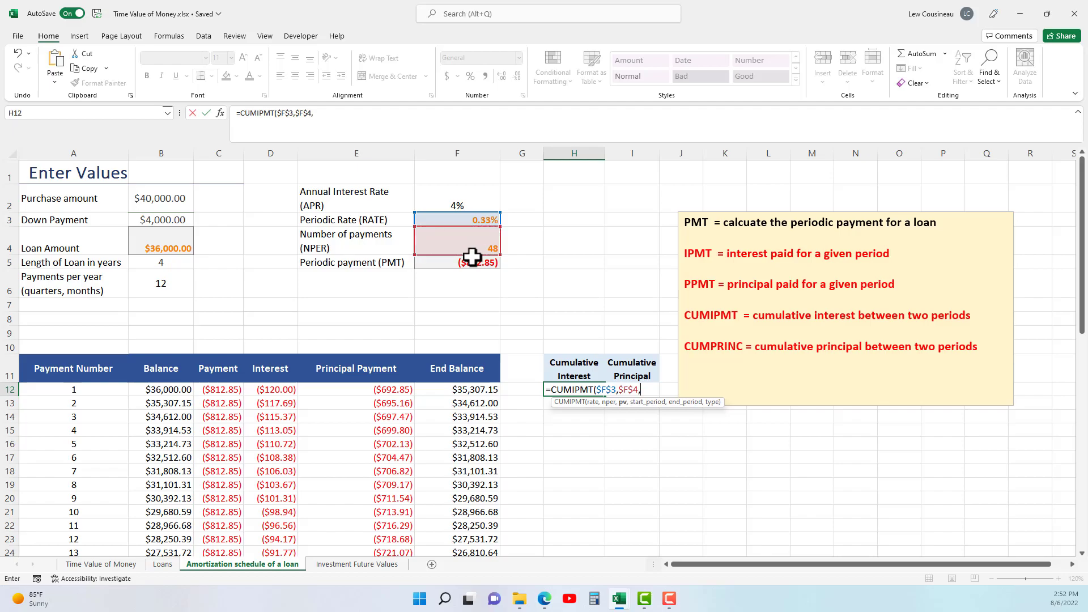
pyautogui.click(149, 245)
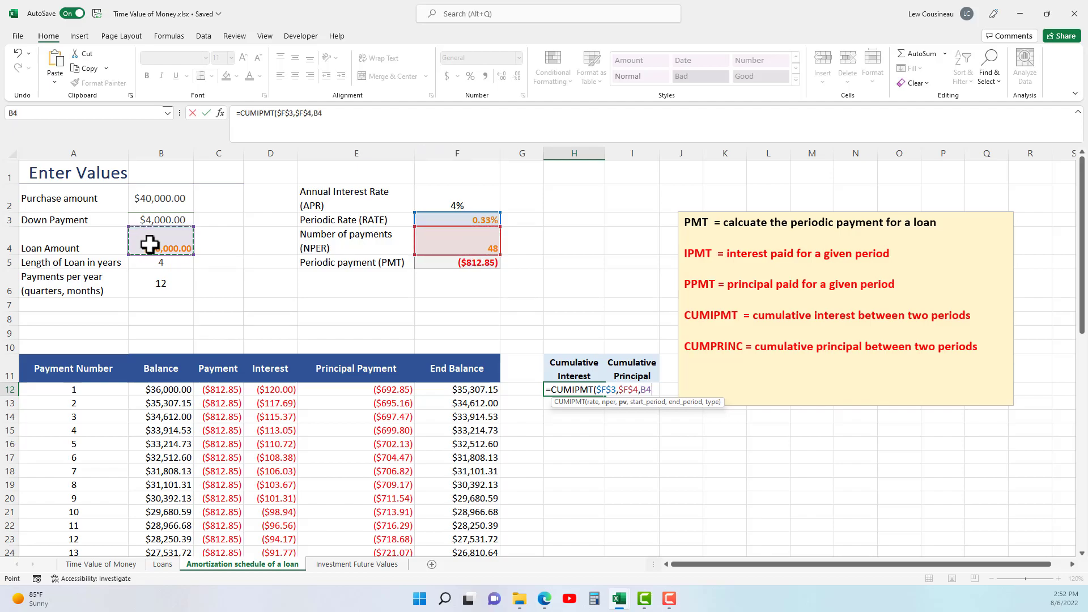
pyautogui.press('F4')
pyautogui.write(',')
# Complete the CUMIPMT formula in H12 with start period A12, end period A23 and payment type 0.
pyautogui.click(83, 392)
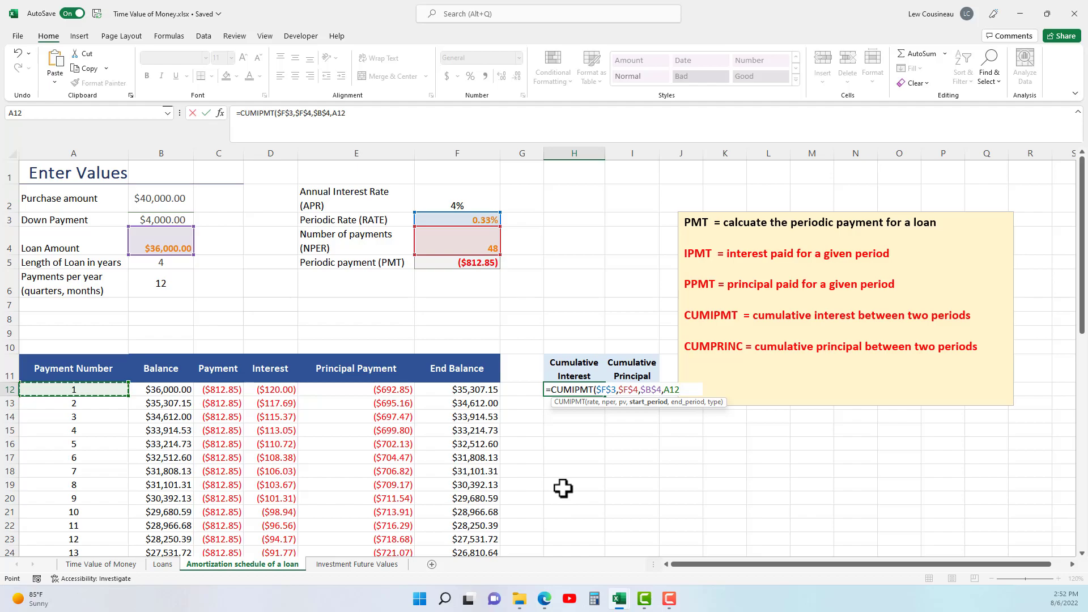
pyautogui.write(',')
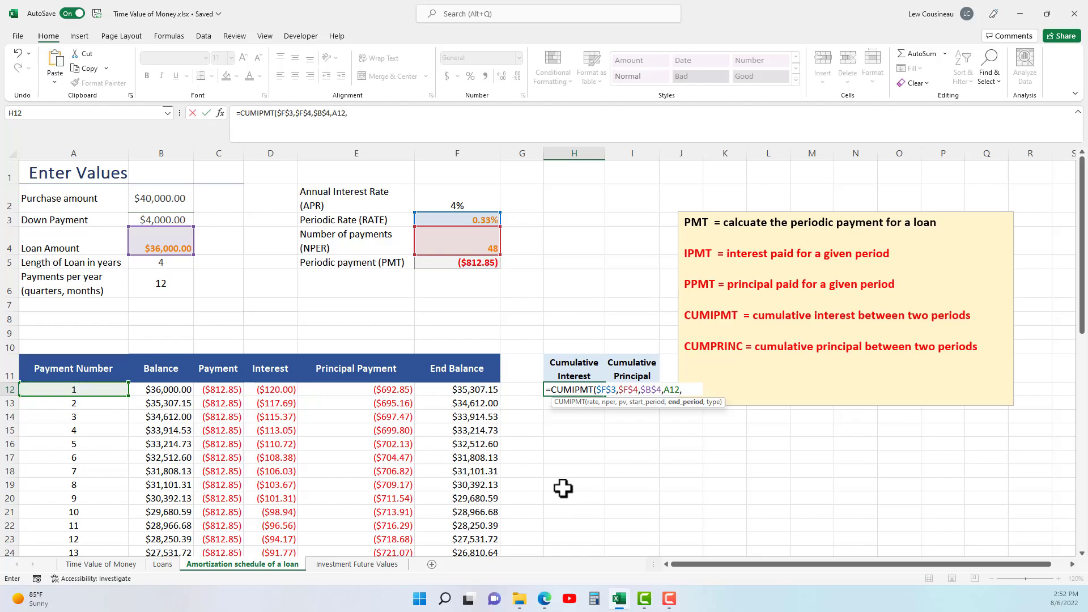
pyautogui.click(89, 540)
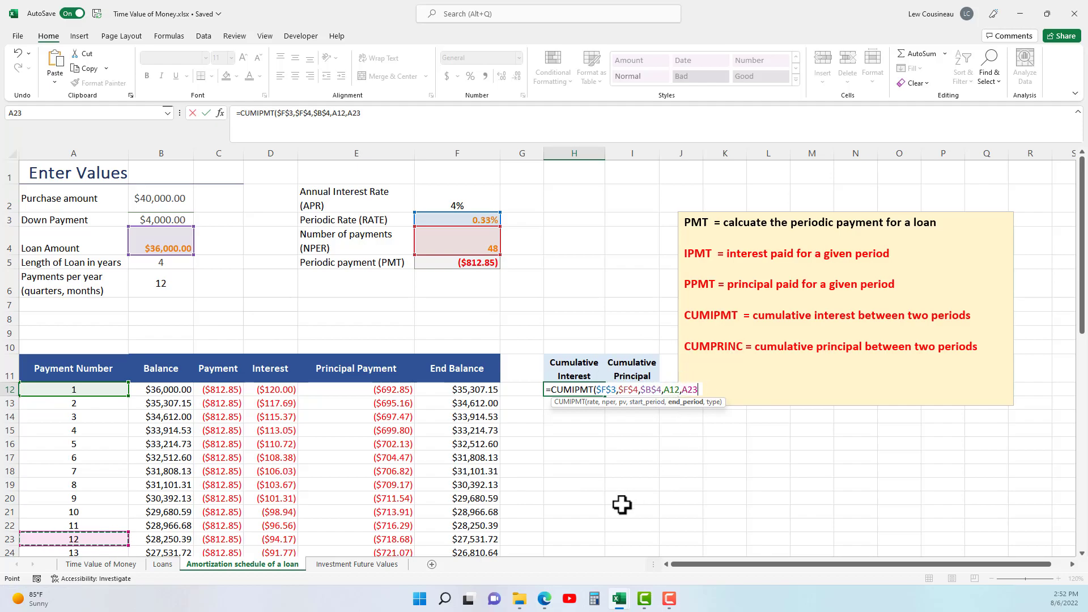
pyautogui.write(',')
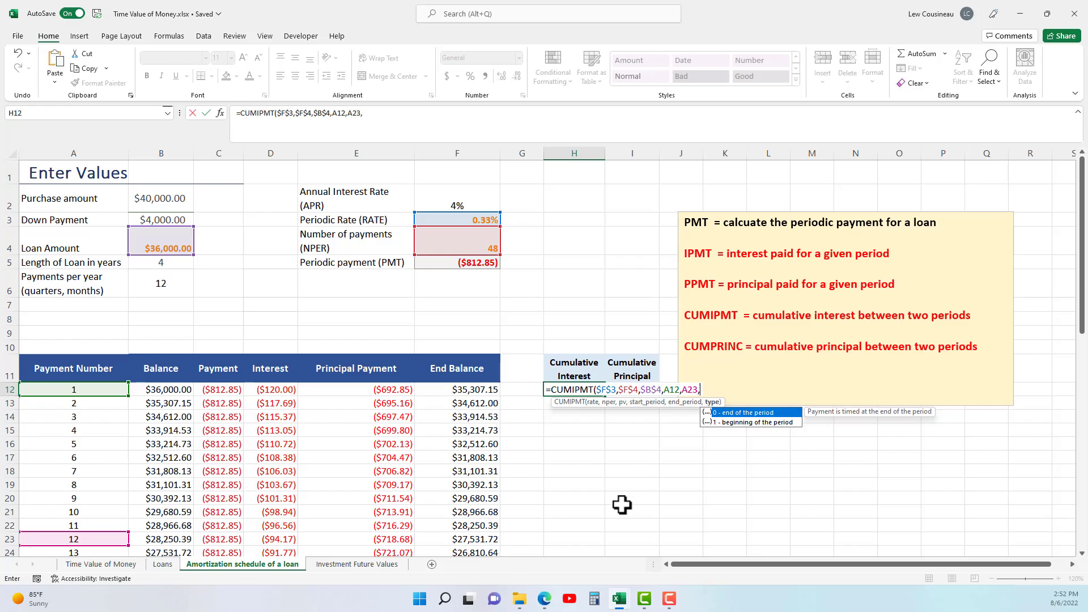
pyautogui.write('0)')
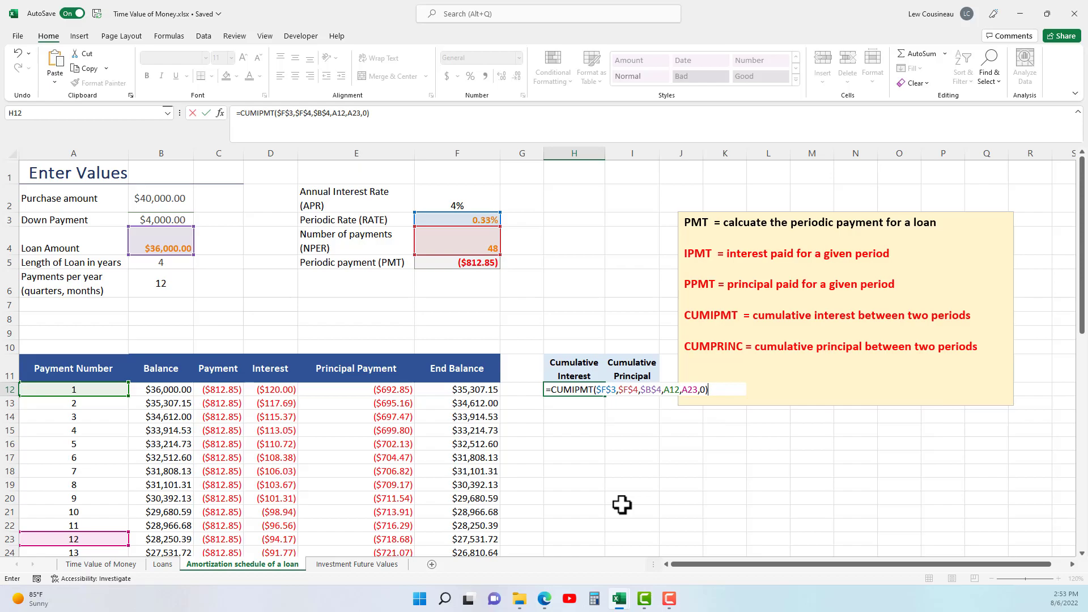
pyautogui.press('Return')
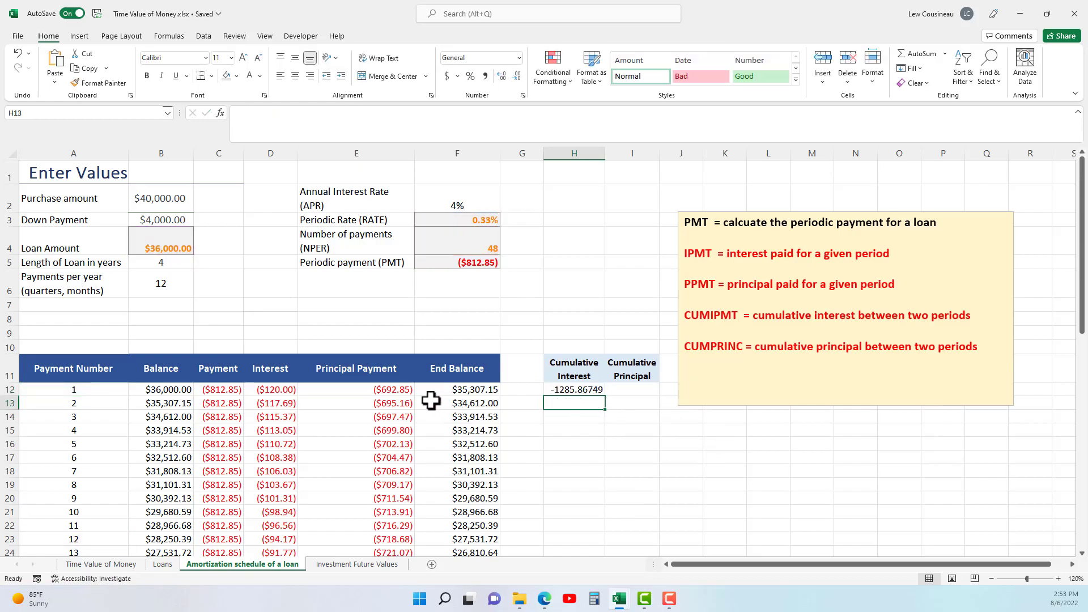
# Check the sum of the first twelve interest payments in D12:D23 and apply the Accounting number format to H12.
pyautogui.moveTo(278, 390); pyautogui.dragTo(275, 539)
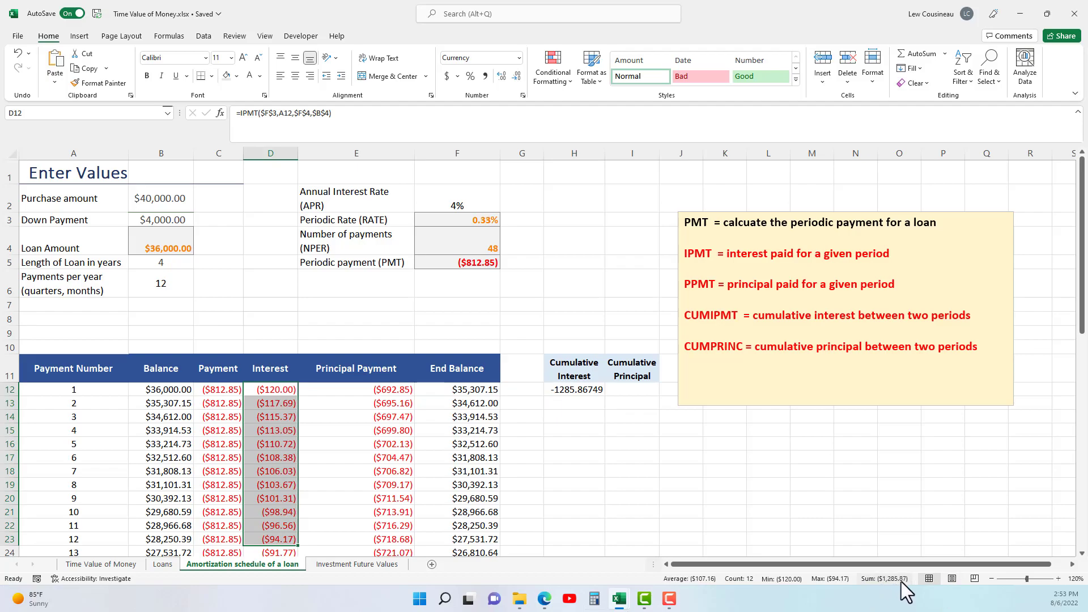
pyautogui.click(595, 391)
pyautogui.click(448, 79)
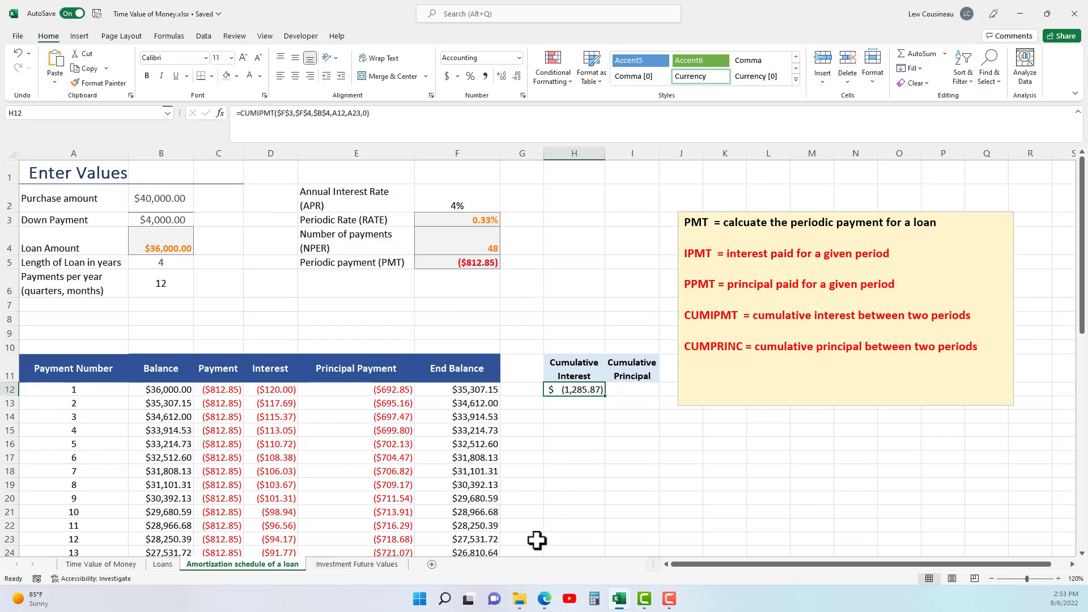
# Change the CUMIPMT formula in H12 to use start period $A$12 as an absolute reference and end period A12.
pyautogui.doubleClick(586, 391)
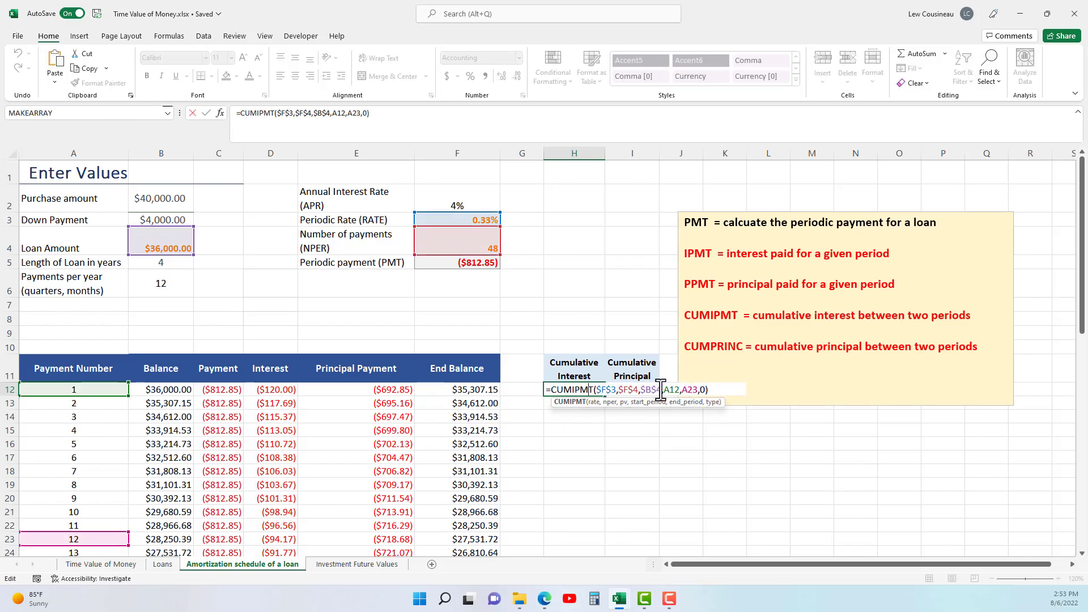
pyautogui.click(645, 403)
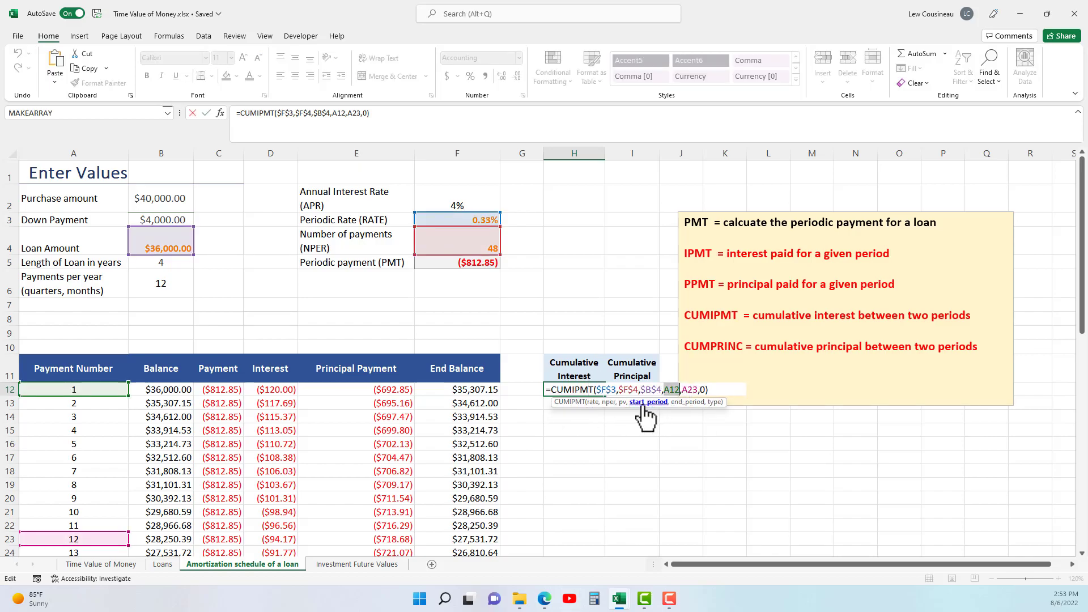
pyautogui.click(687, 403)
pyautogui.click(113, 391)
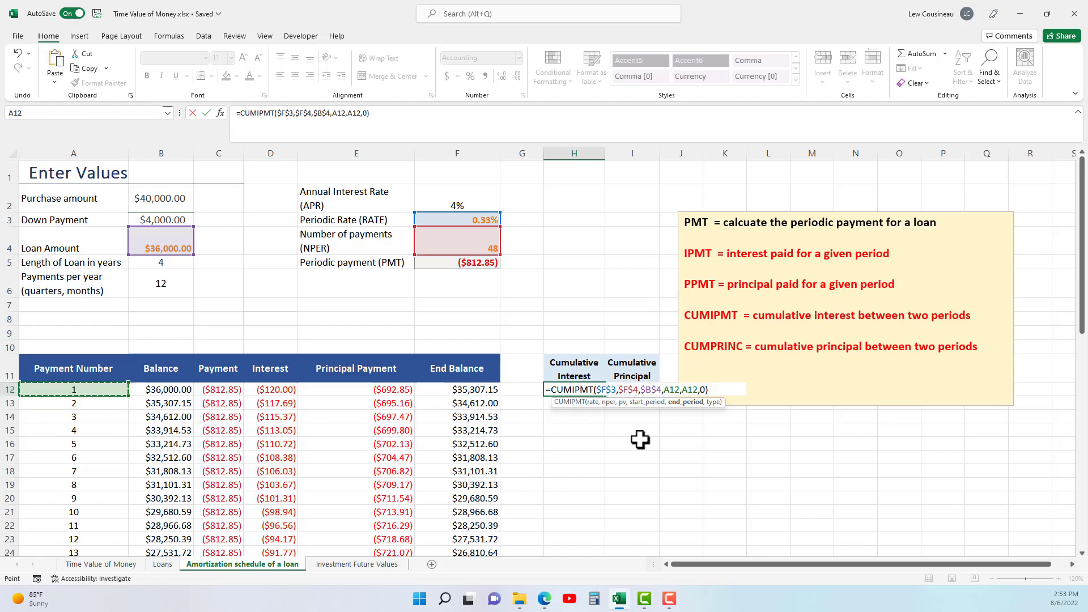
pyautogui.click(672, 390)
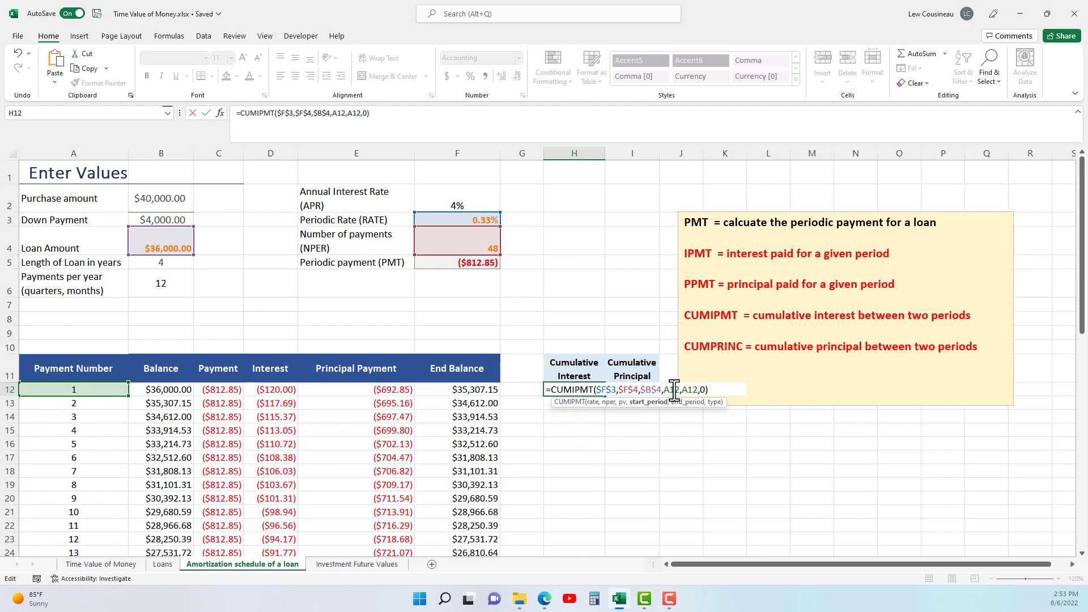
pyautogui.press('F4')
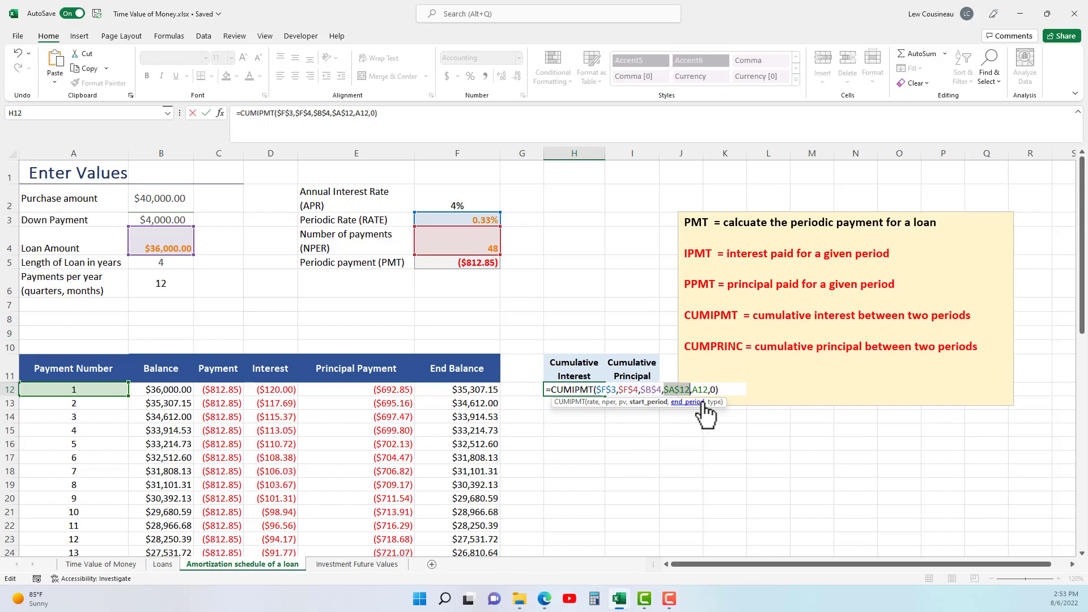
pyautogui.press('Return')
# Fill the cumulative interest formula from H12 down to H13 and compare it with the interest payments in D12:D13.
pyautogui.click(291, 388)
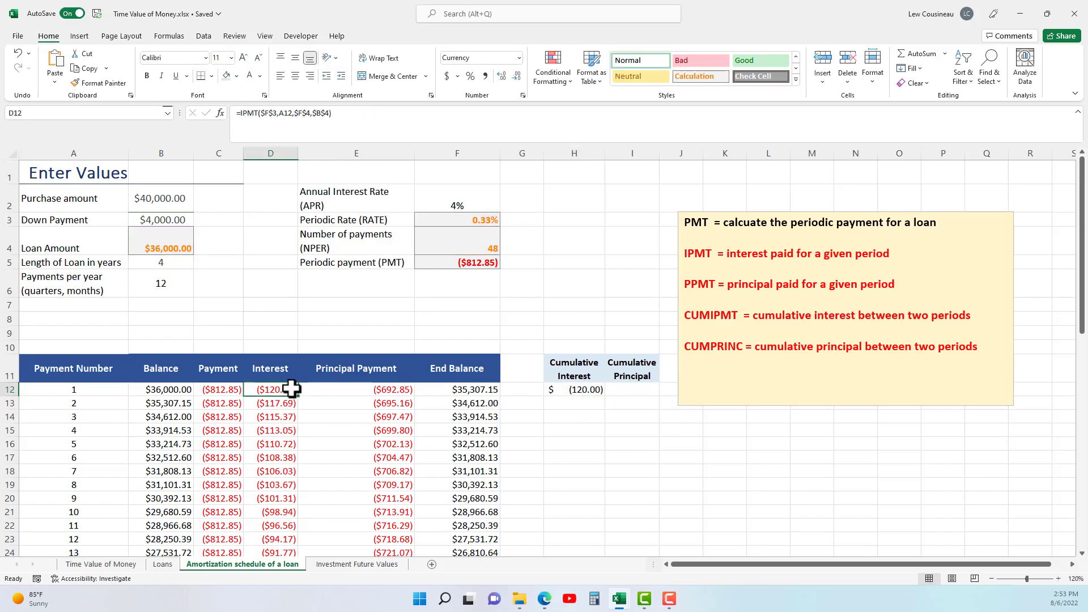
pyautogui.click(575, 391)
pyautogui.moveTo(606, 397); pyautogui.dragTo(602, 405)
pyautogui.click(282, 392)
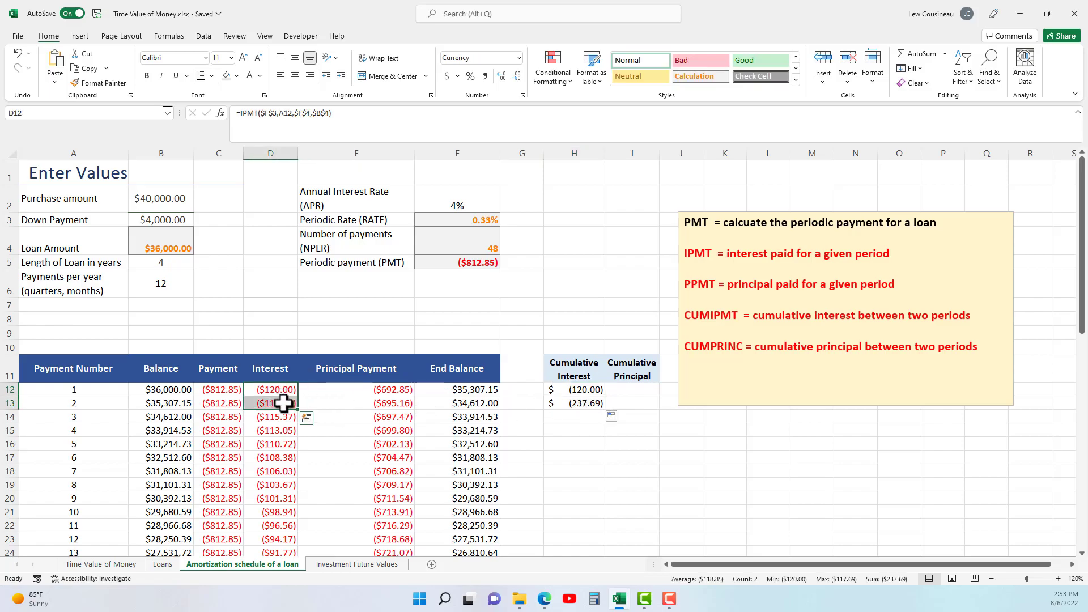
# Extend the cumulative interest formula from H13 to H14 and compare it with the sum of D12:D14.
pyautogui.click(567, 403)
pyautogui.moveTo(608, 412); pyautogui.dragTo(605, 418)
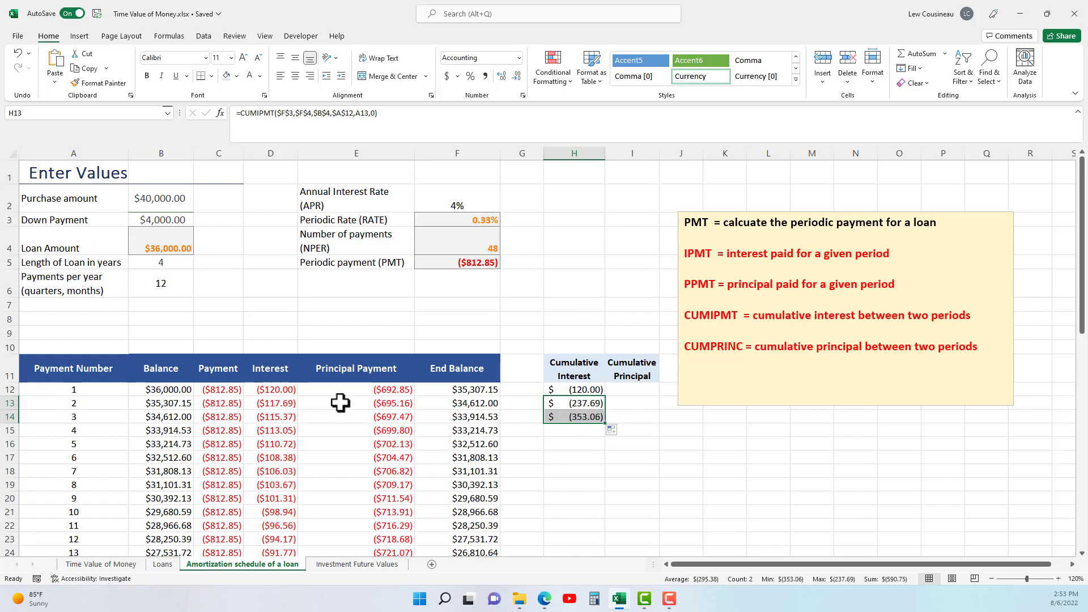
pyautogui.moveTo(284, 391); pyautogui.dragTo(285, 420)
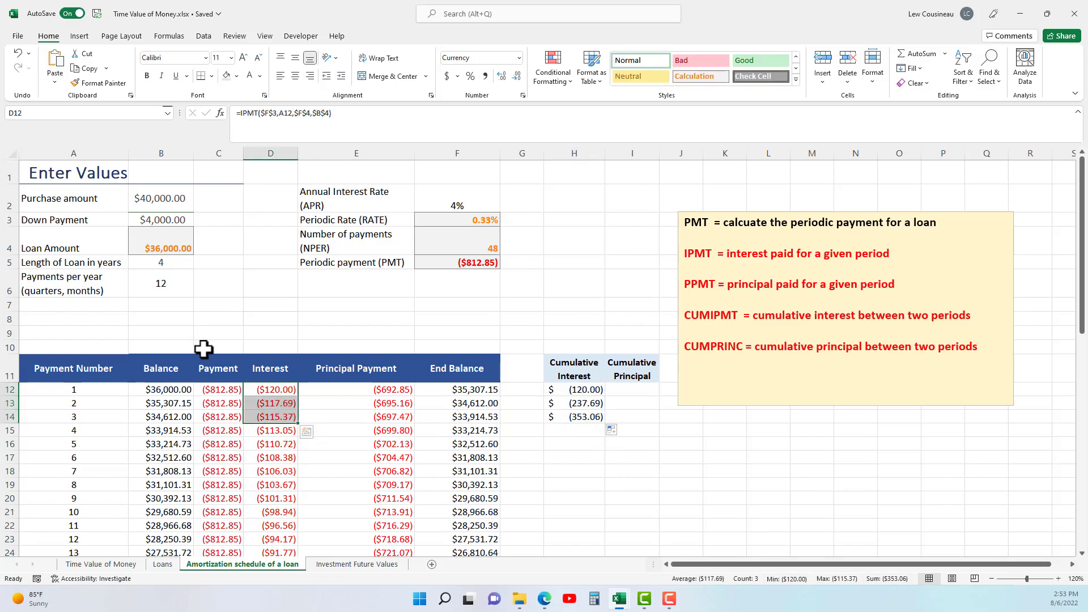
# Inspect the fixed start period and relative end period references in H14's CUMIPMT formula.
pyautogui.doubleClick(588, 417)
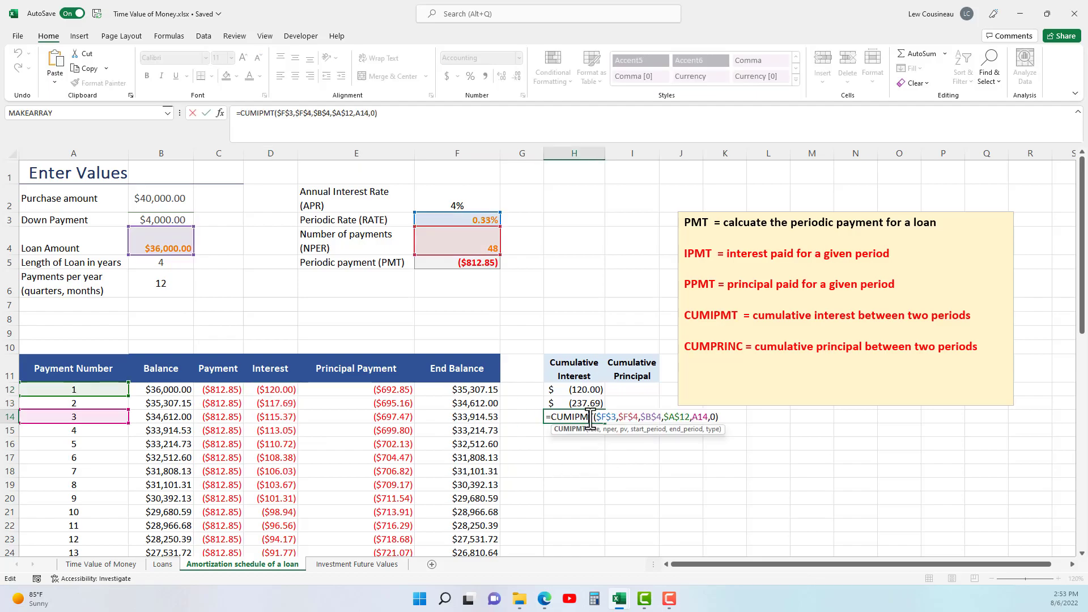
pyautogui.click(676, 417)
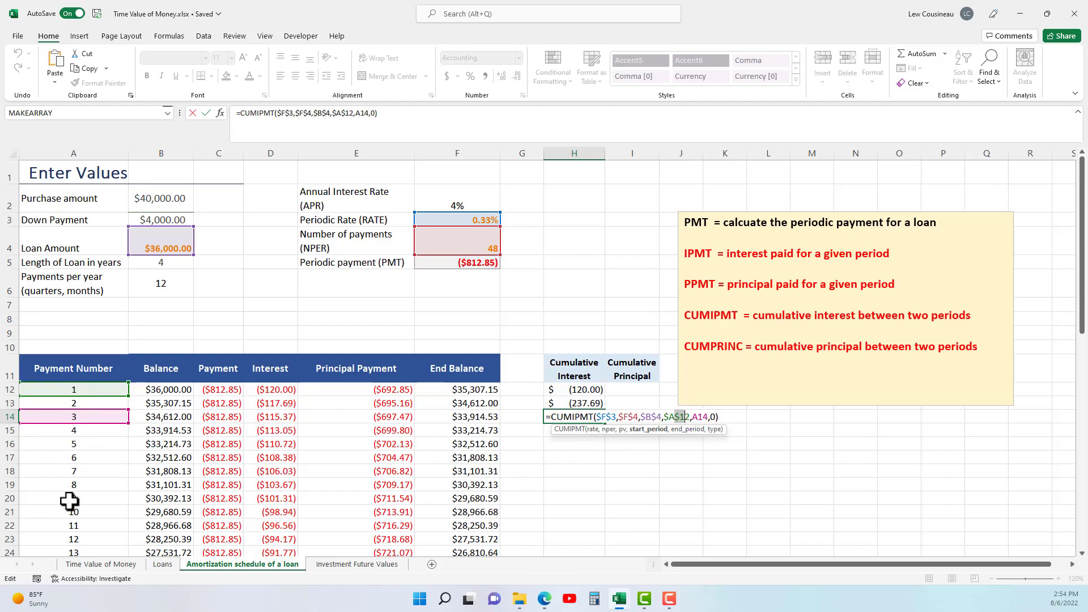
pyautogui.press('Return')
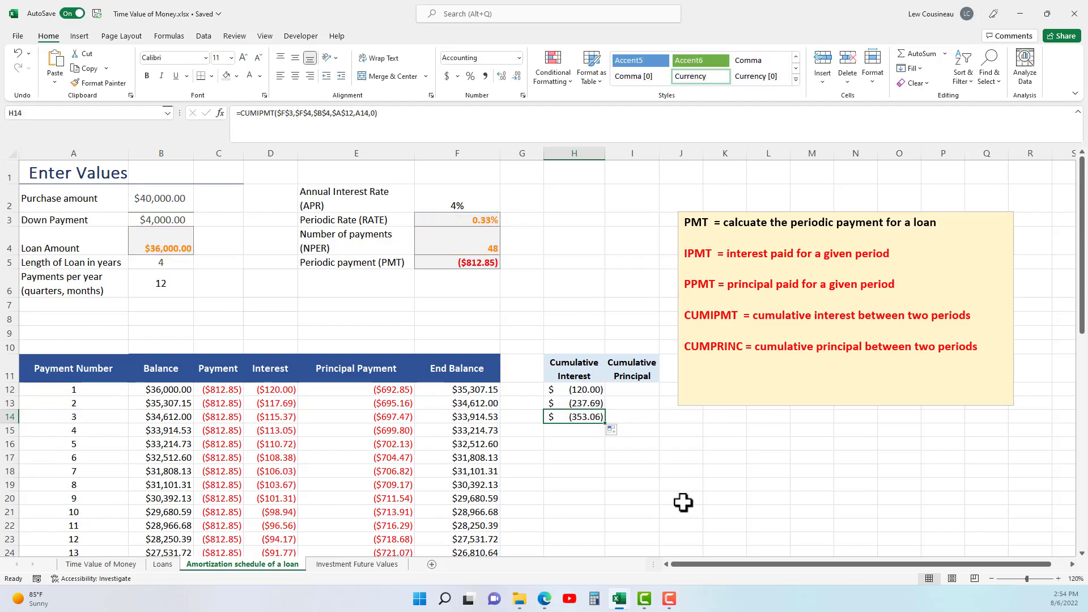
# Start a CUMPRINC formula in I12 with absolute references: rate $F$3, number of payments $F$4 and present value $B$4.
pyautogui.click(629, 393)
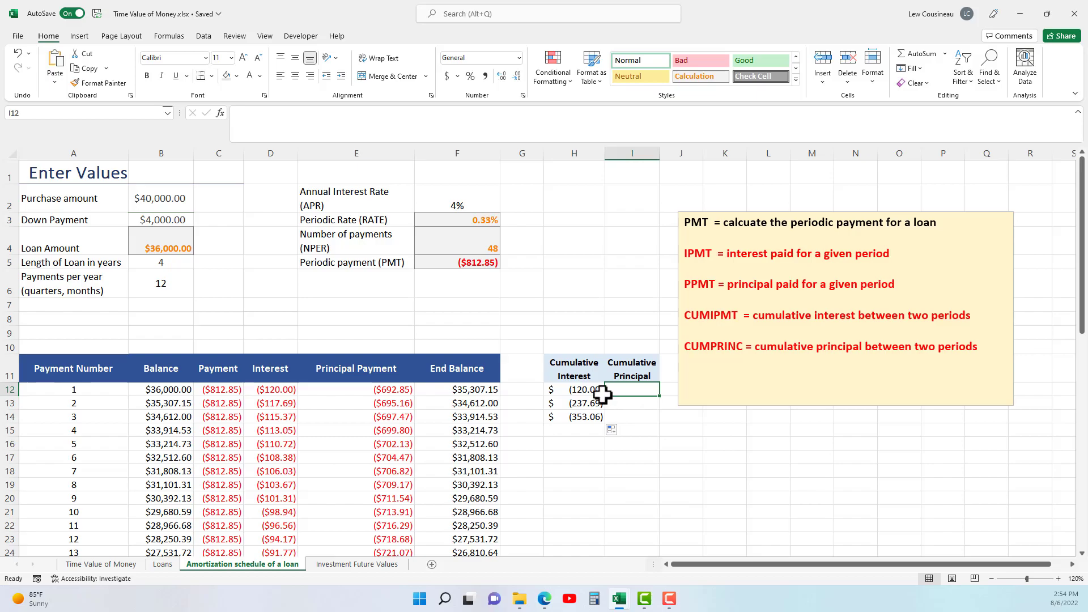
pyautogui.write('=c')
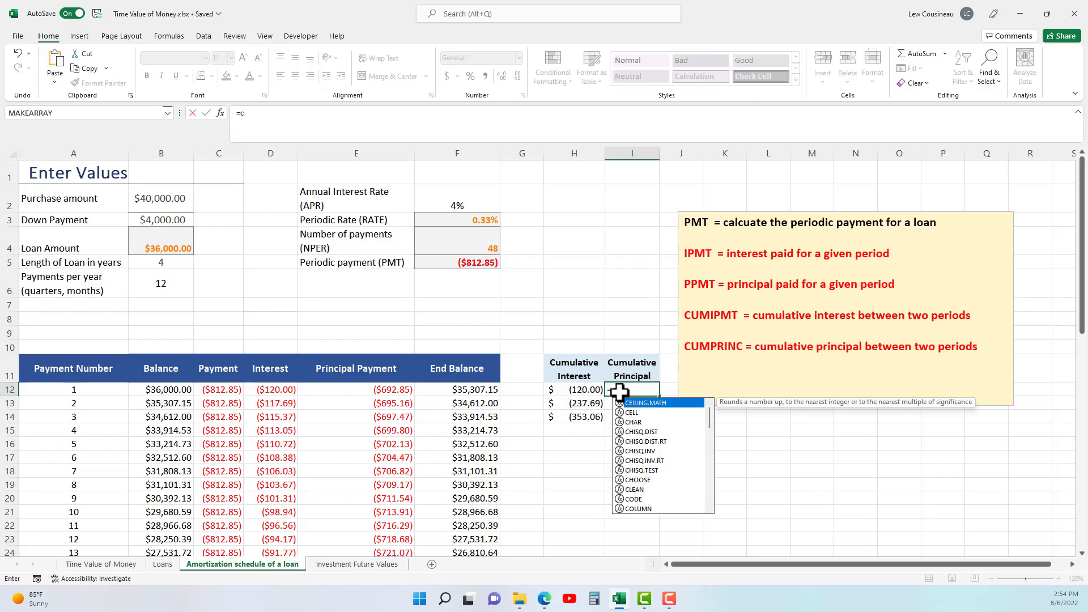
pyautogui.write('ump')
pyautogui.press('Tab')
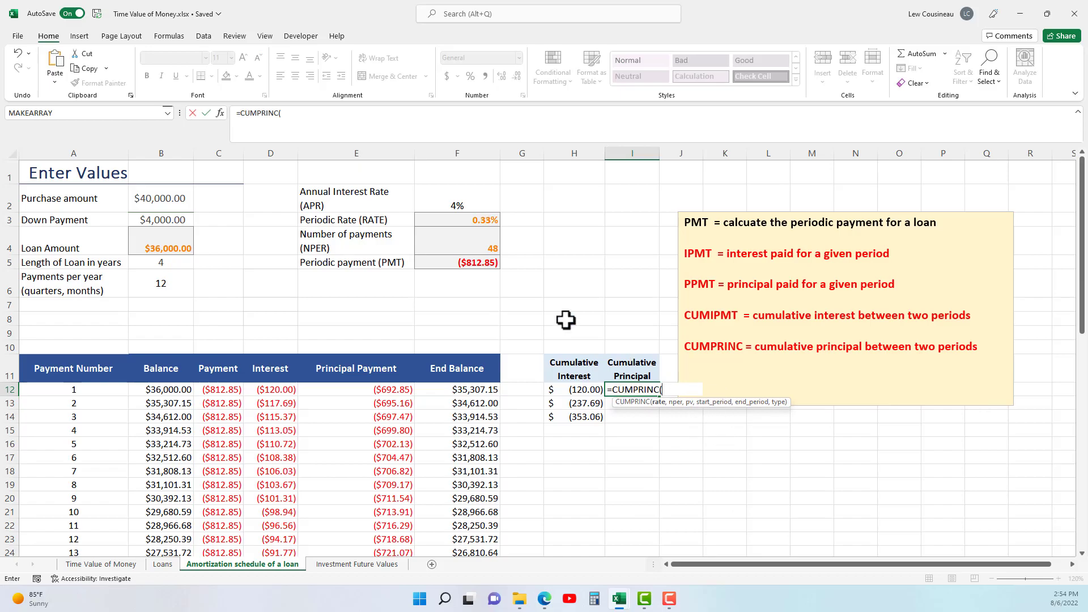
pyautogui.click(487, 220)
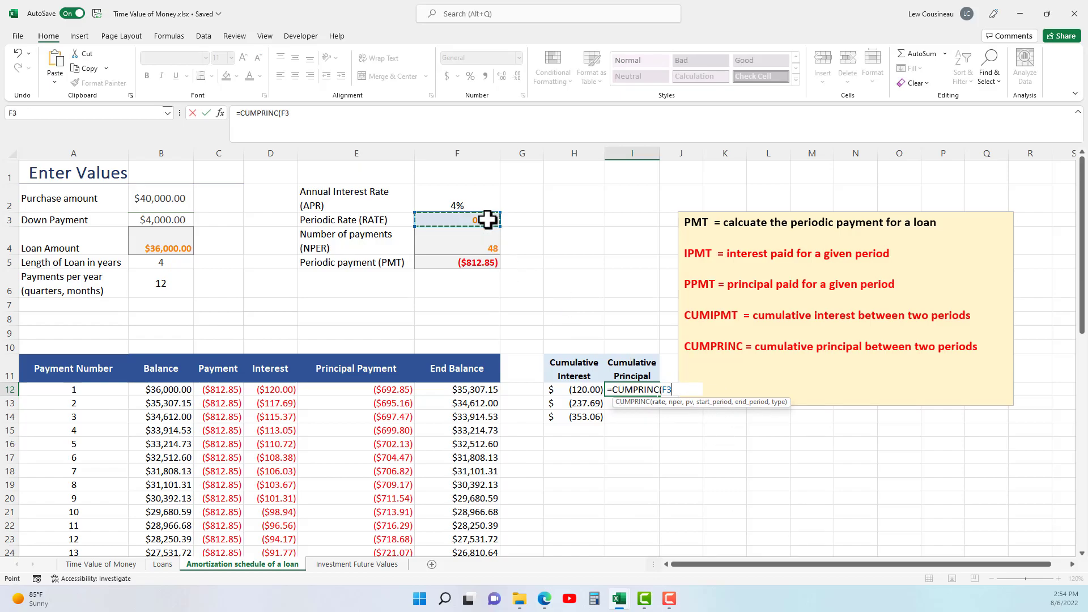
pyautogui.press('F4')
pyautogui.write('.')
pyautogui.click(481, 242)
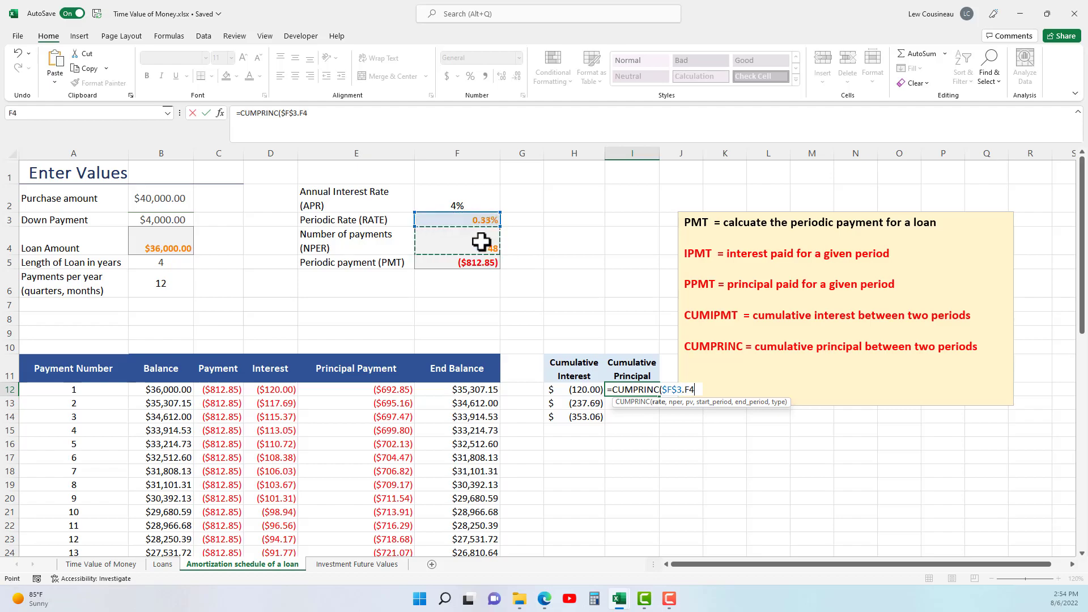
pyautogui.write(',')
pyautogui.click(481, 242)
pyautogui.press('F4')
pyautogui.write(',')
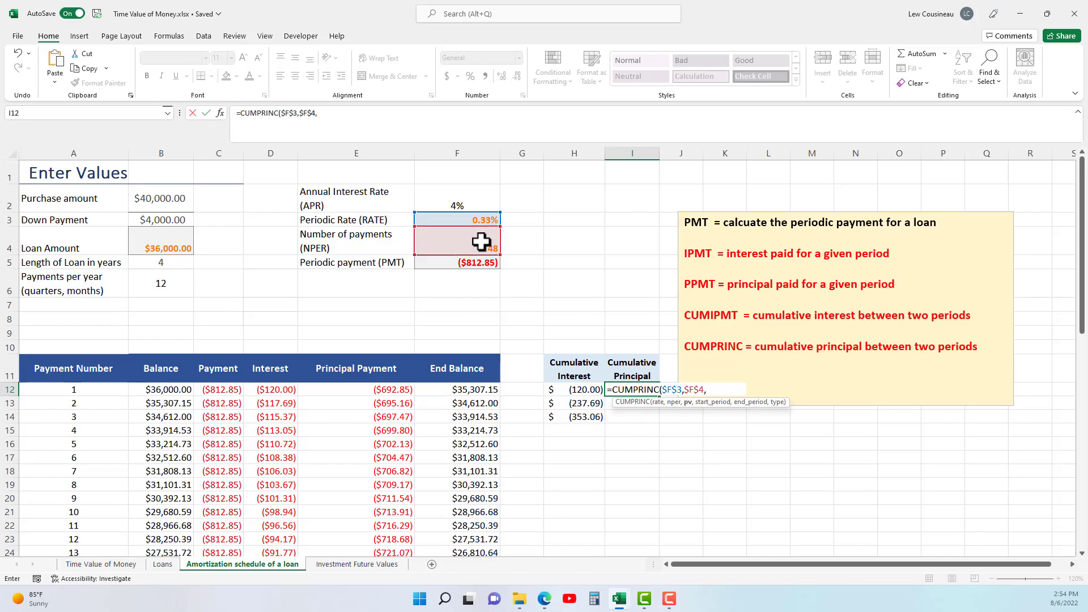
pyautogui.click(178, 242)
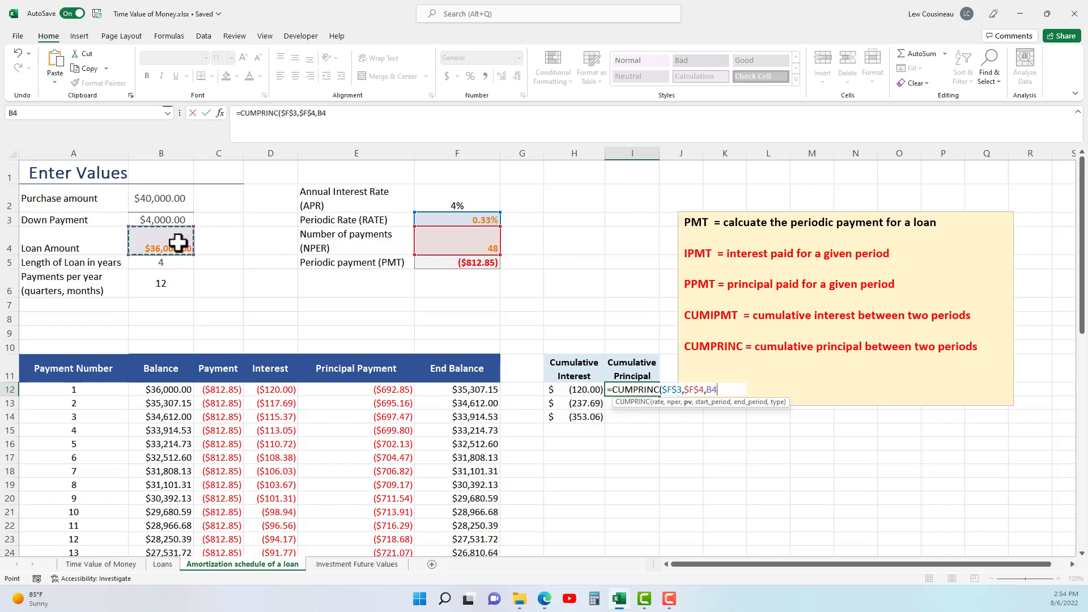
pyautogui.write(',')
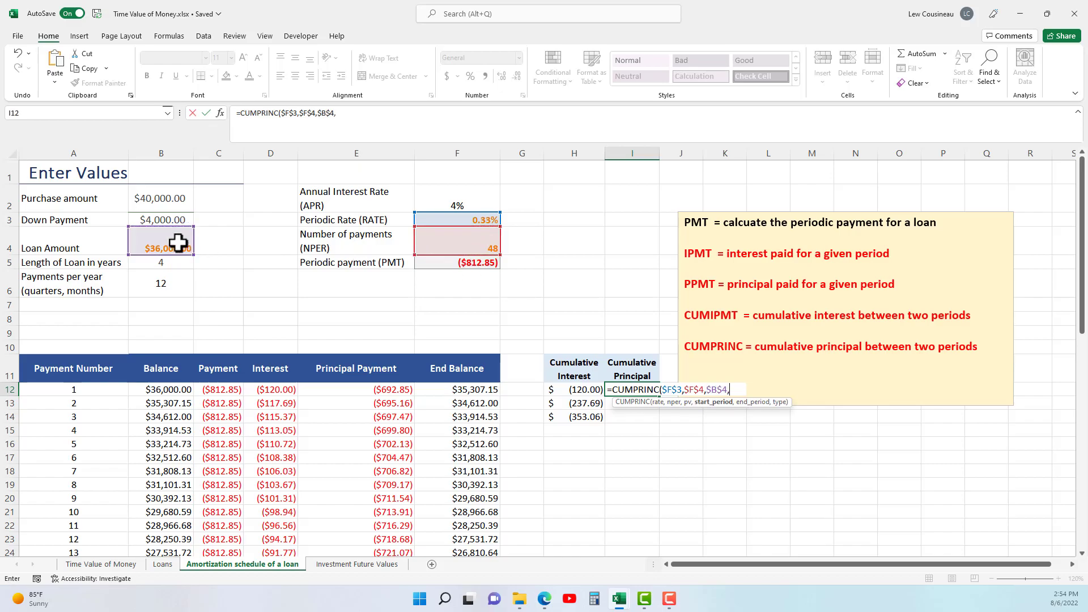
# Complete I12's CUMPRINC formula with absolute start period $A$12, relative end period A12 and type 0.
pyautogui.click(79, 391)
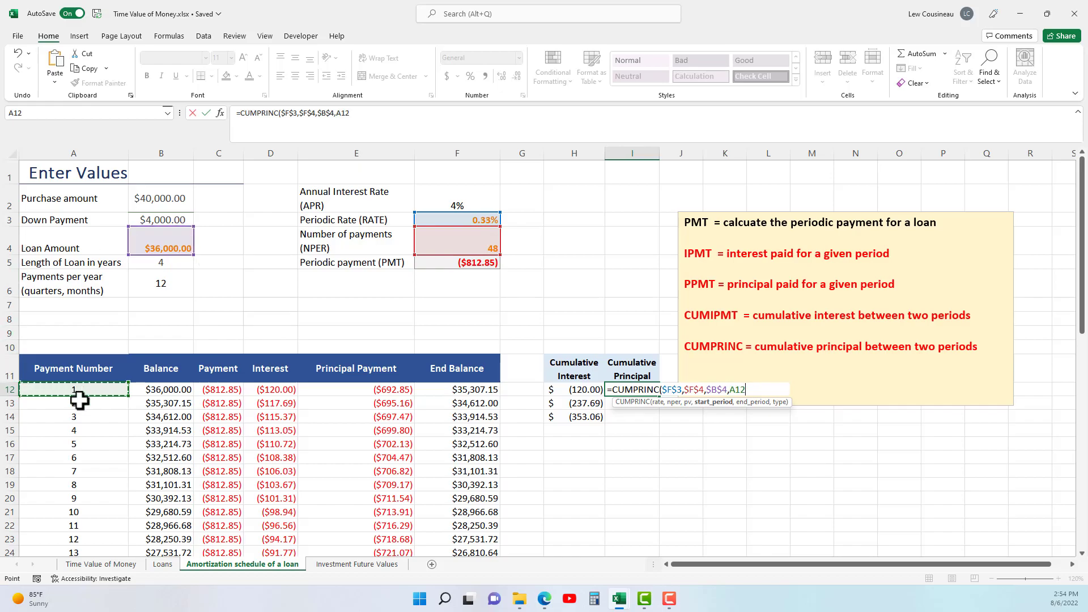
pyautogui.write('4')
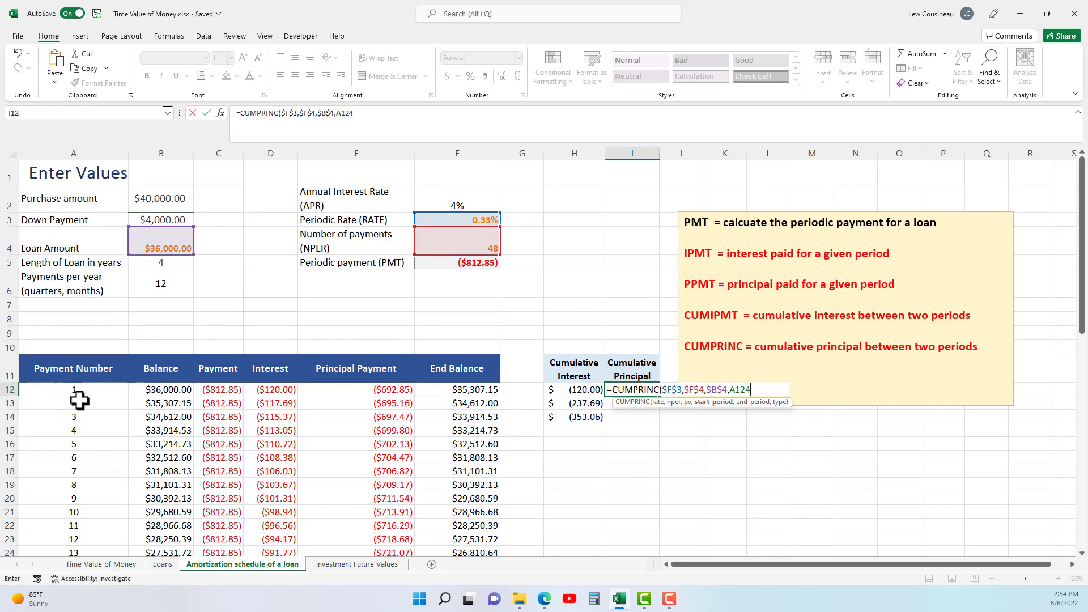
pyautogui.write(',')
pyautogui.click(74, 393)
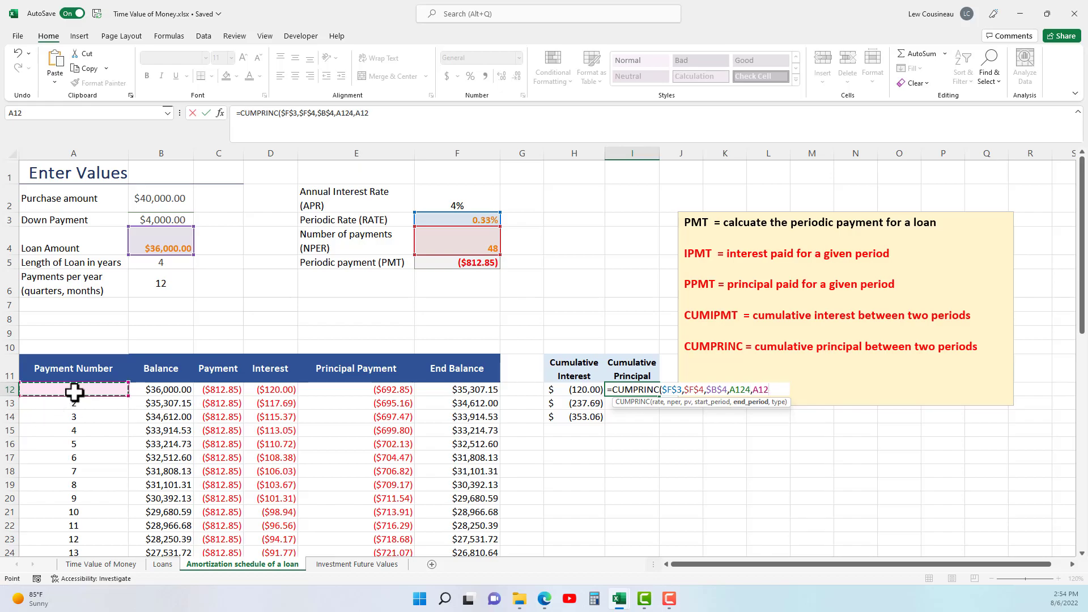
pyautogui.click(746, 390)
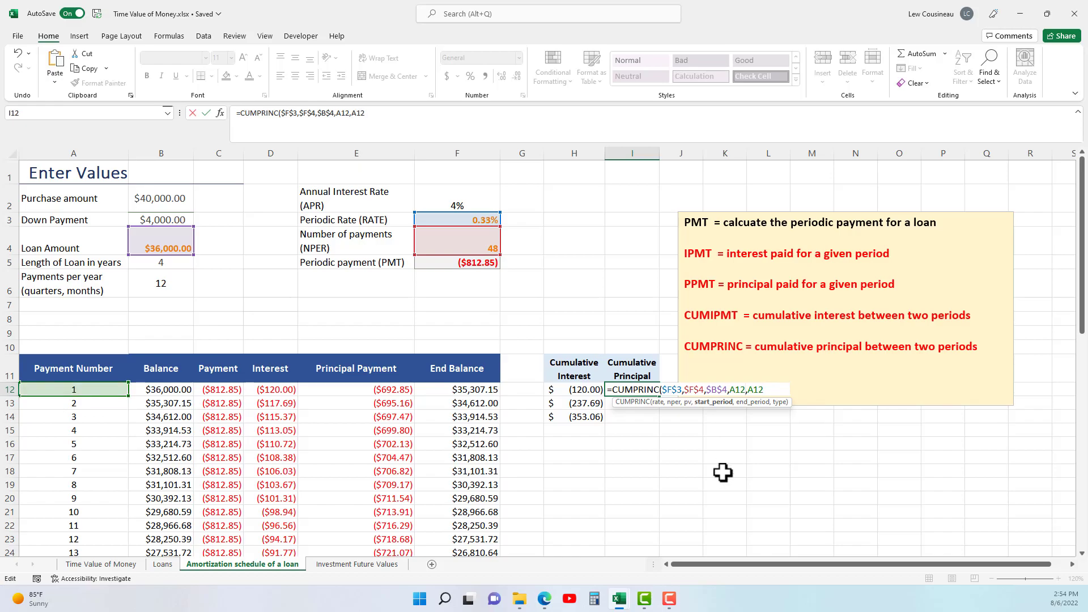
pyautogui.press('F4')
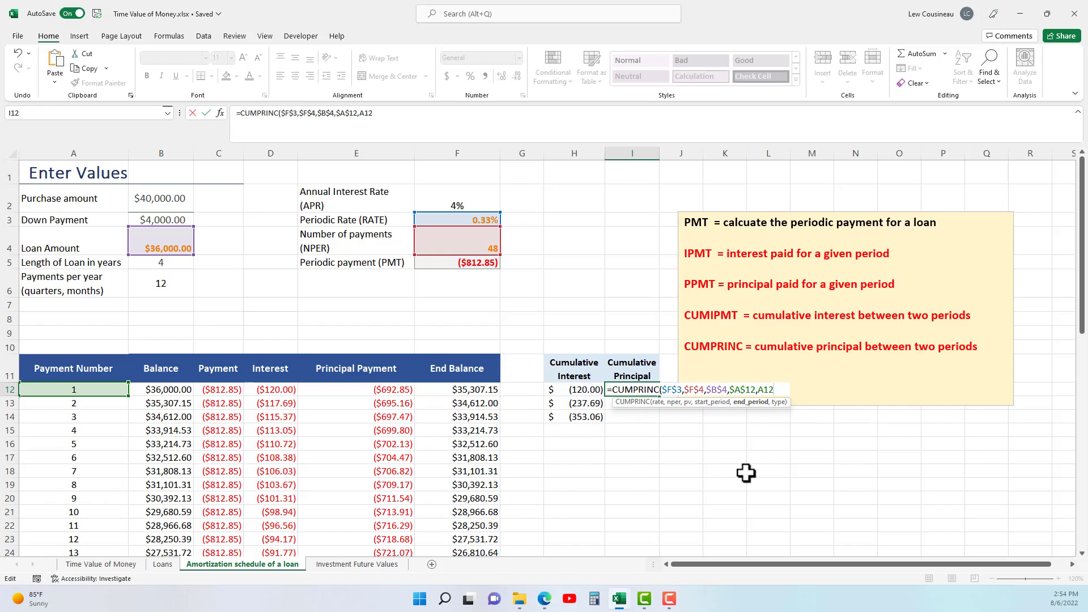
pyautogui.write(',0)')
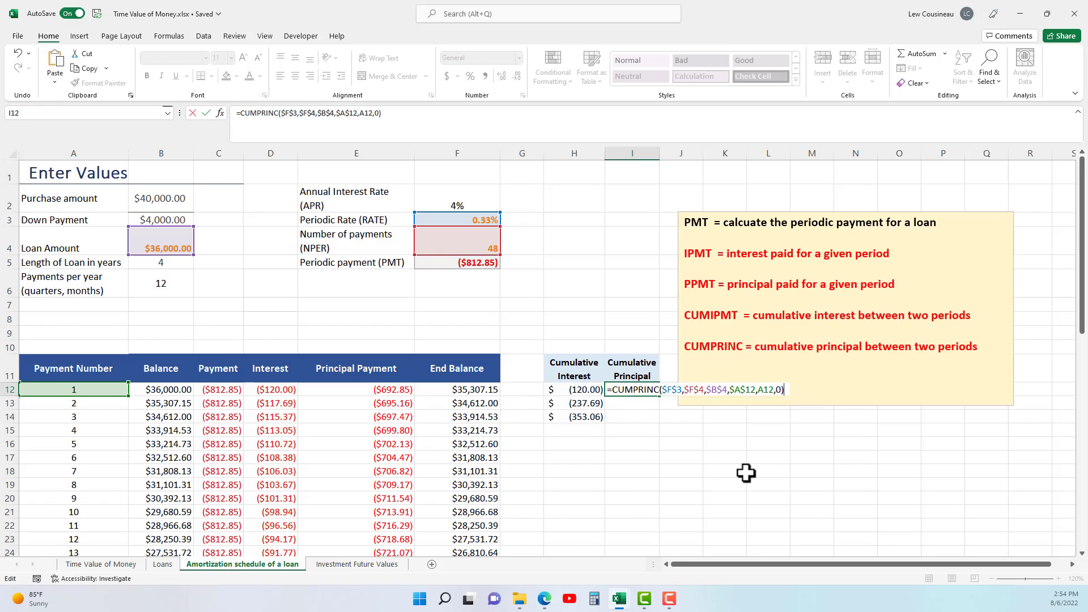
pyautogui.press('Return')
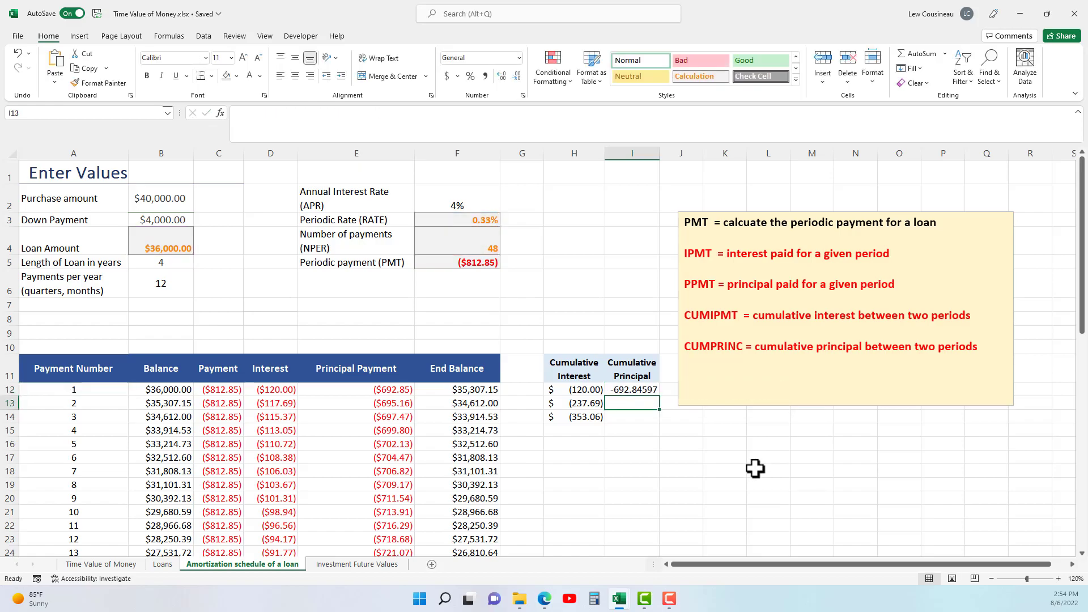
# Compare I12 with the principal payment in E12, apply the Accounting format to I12 and fill its formula down to I14.
pyautogui.click(381, 389)
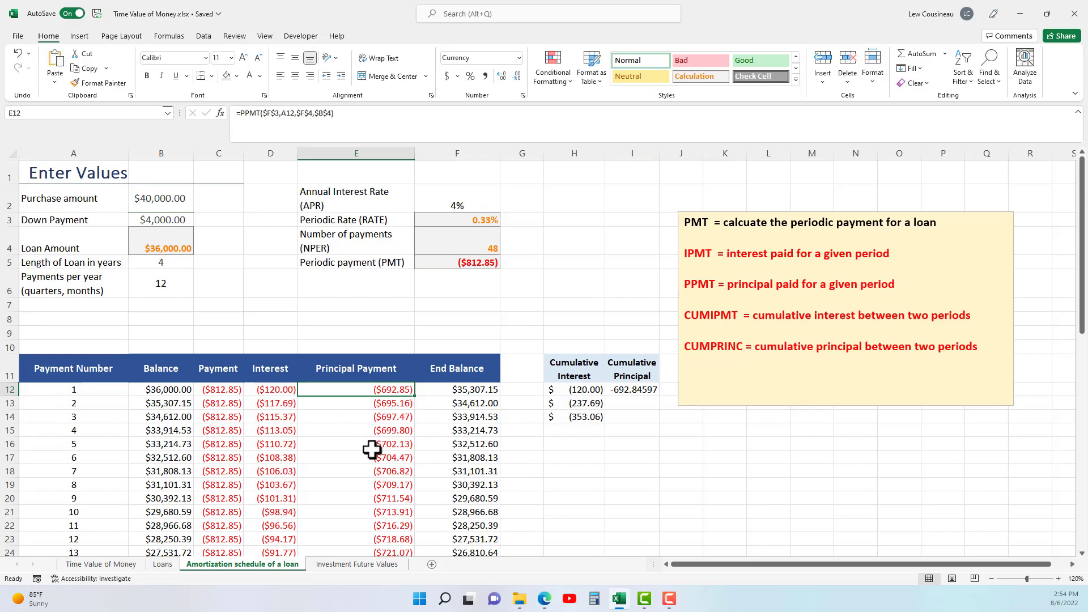
pyautogui.click(615, 390)
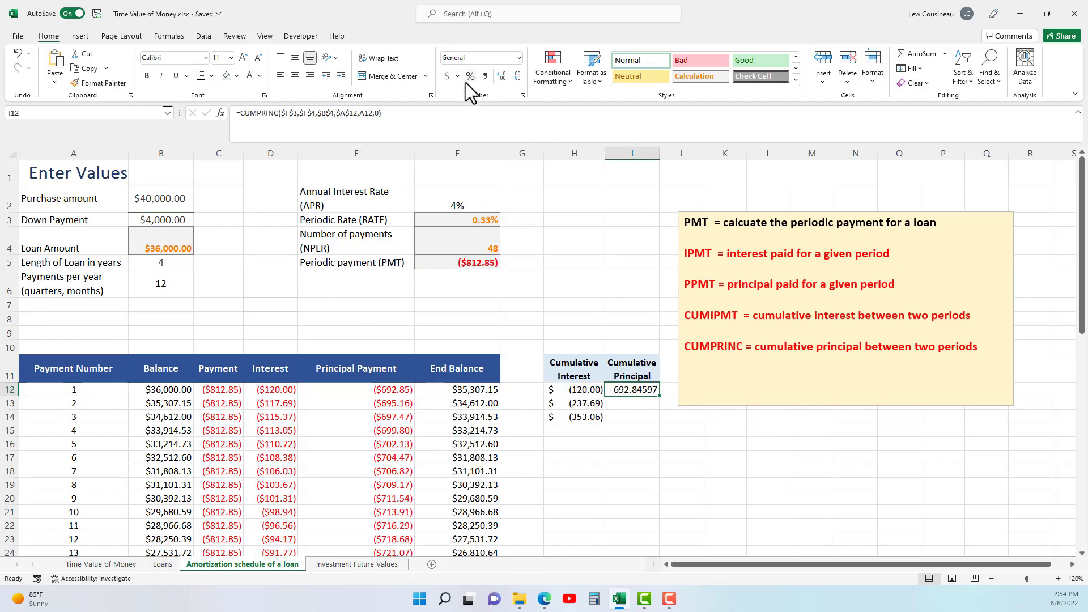
pyautogui.click(447, 76)
pyautogui.moveTo(659, 396); pyautogui.dragTo(639, 418)
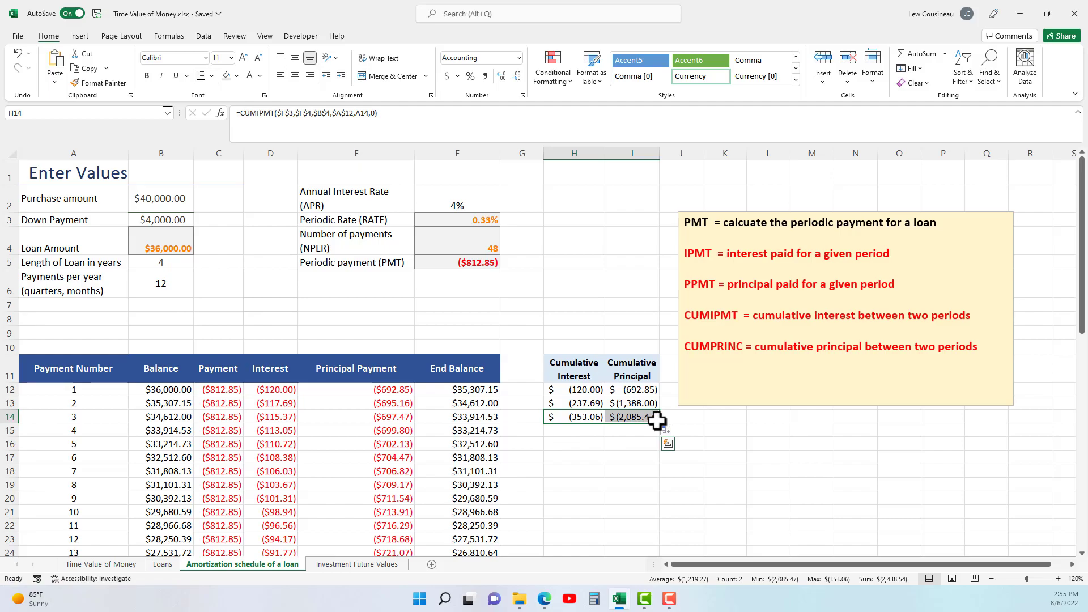
# Fill the cumulative formulas from H14:I14 down to row 59 and autofit column I, checking the totals for period 48.
pyautogui.moveTo(661, 427); pyautogui.dragTo(649, 473)
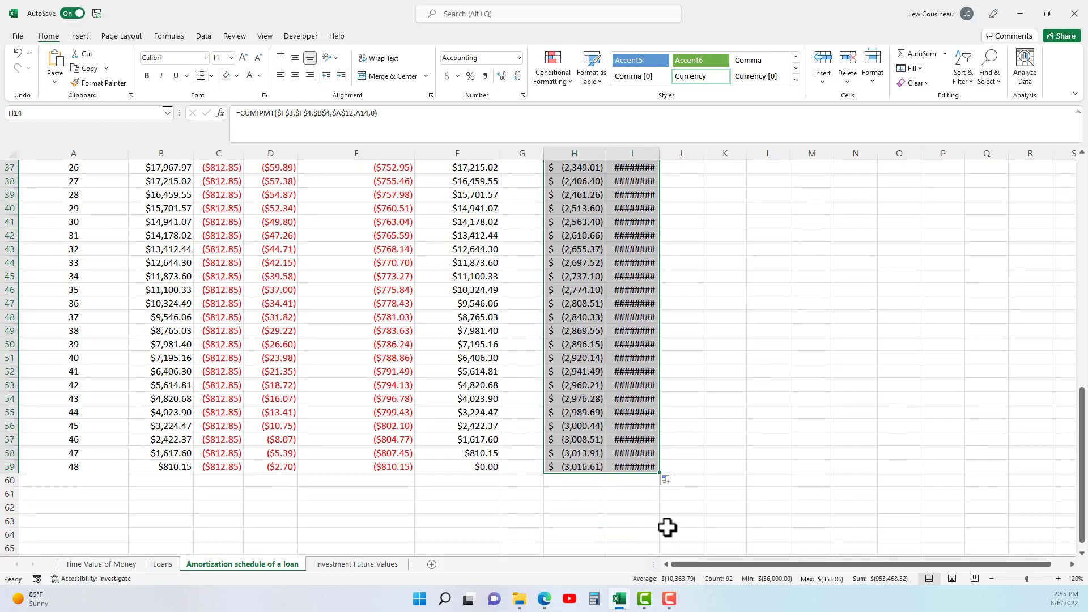
pyautogui.doubleClick(660, 153)
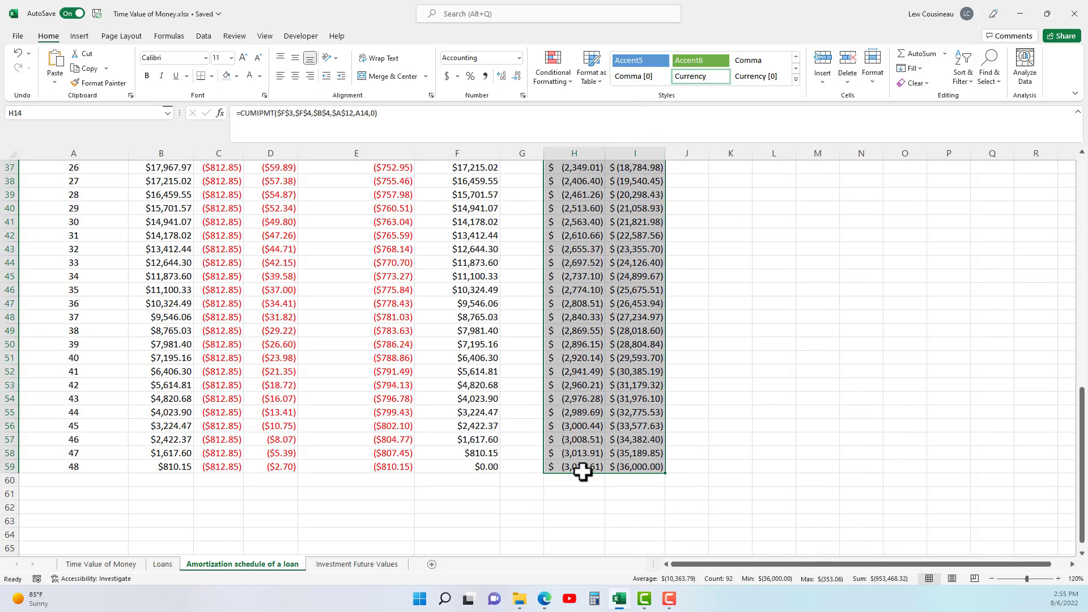
pyautogui.click(621, 467)
pyautogui.click(589, 468)
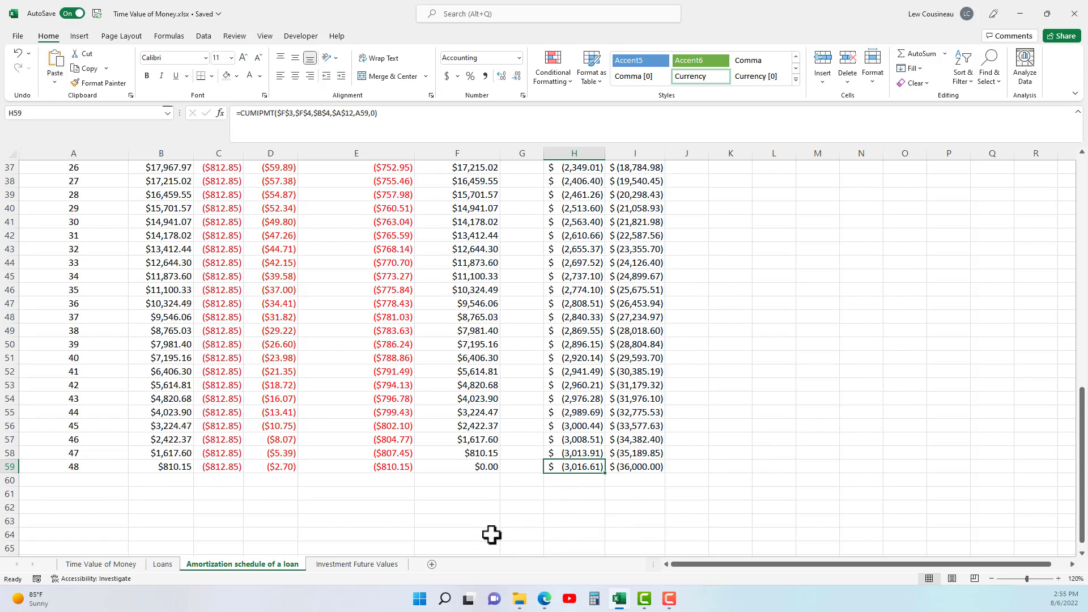
# On the Investment Future Values sheet, set the Currently Invested amount in B1 to 0.
pyautogui.press('F10')
pyautogui.click(372, 565)
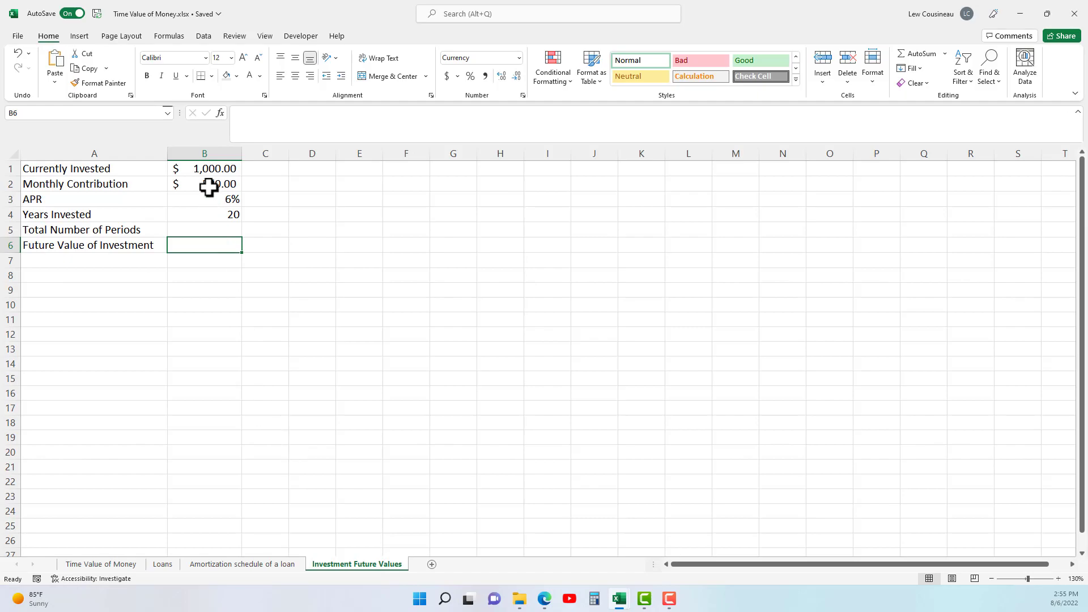
pyautogui.moveTo(208, 168); pyautogui.dragTo(215, 245)
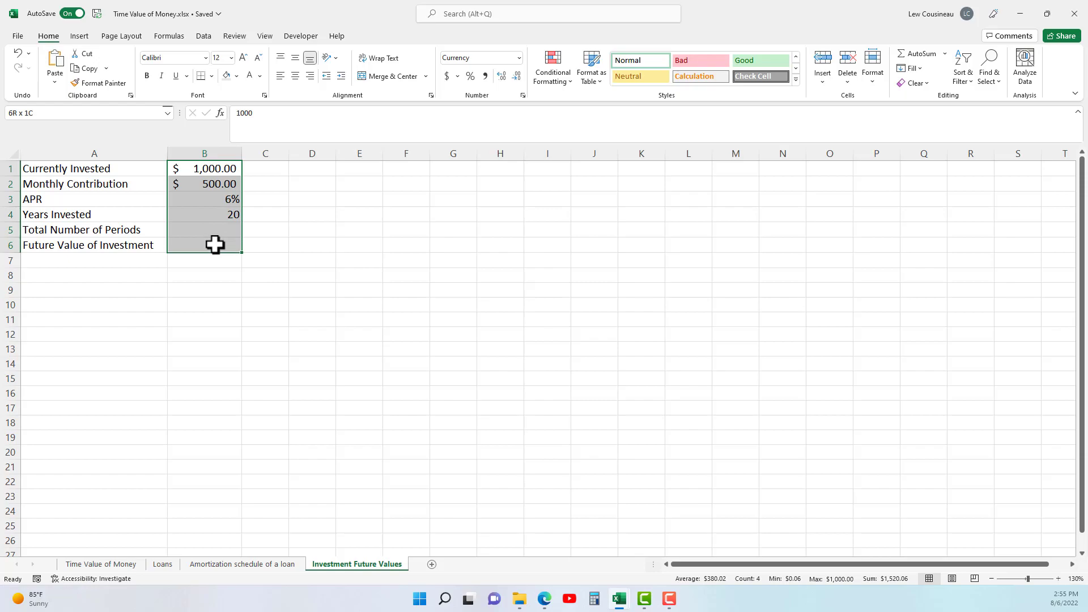
pyautogui.click(217, 170)
pyautogui.press('BackSpace')
pyautogui.press('Return')
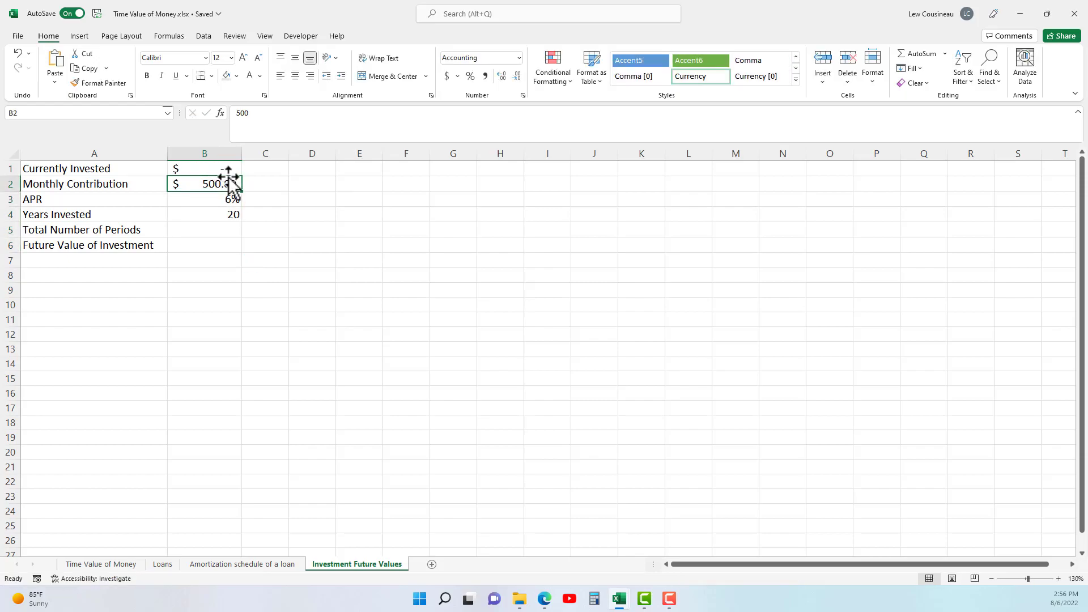
# Review the investment inputs for starting amount, monthly contribution, APR and years, and the empty cells for total periods and future value.
pyautogui.moveTo(229, 170); pyautogui.dragTo(227, 244)
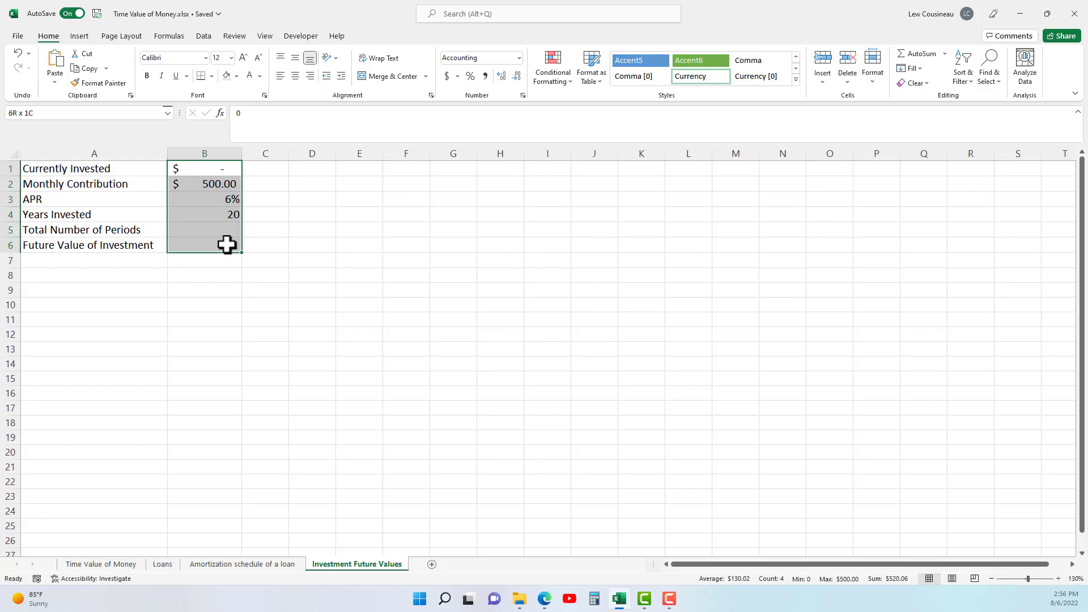
pyautogui.moveTo(227, 244); pyautogui.dragTo(226, 245)
pyautogui.click(204, 197)
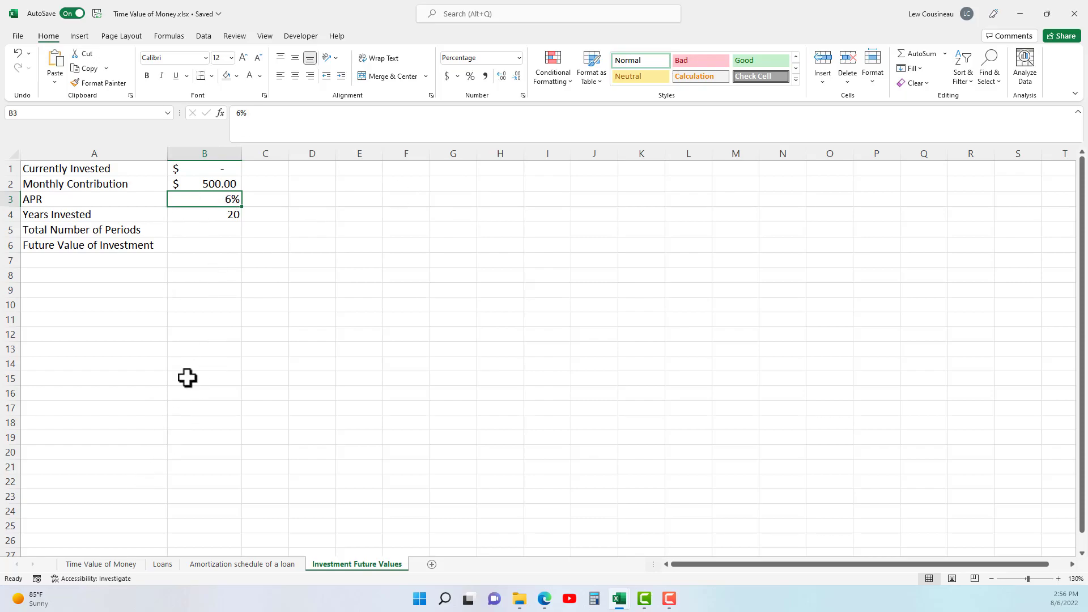
pyautogui.click(80, 248)
pyautogui.moveTo(134, 252); pyautogui.dragTo(223, 251)
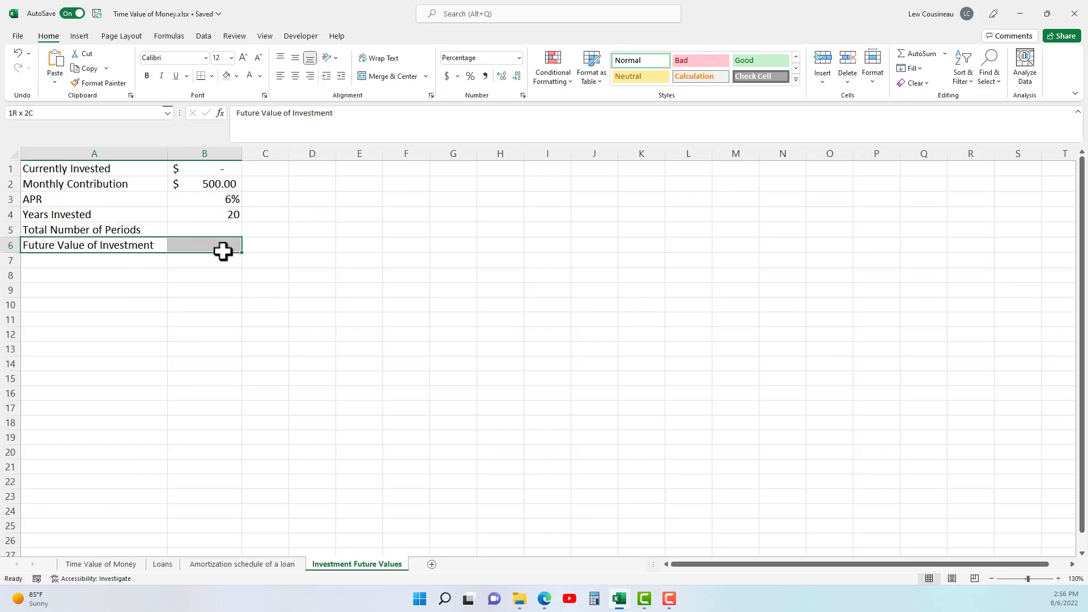
pyautogui.click(205, 166)
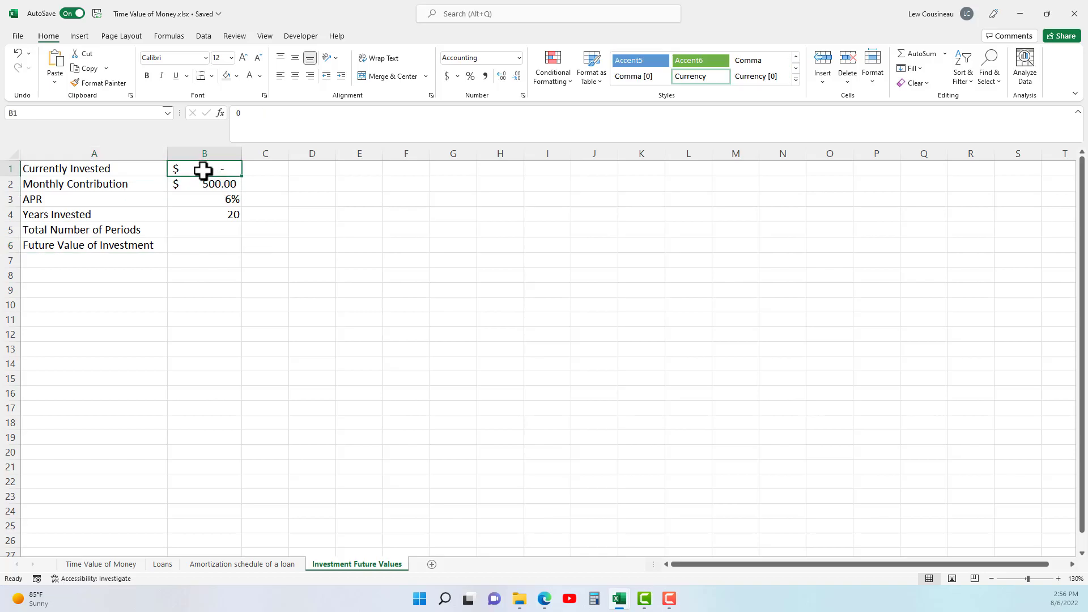
pyautogui.click(194, 185)
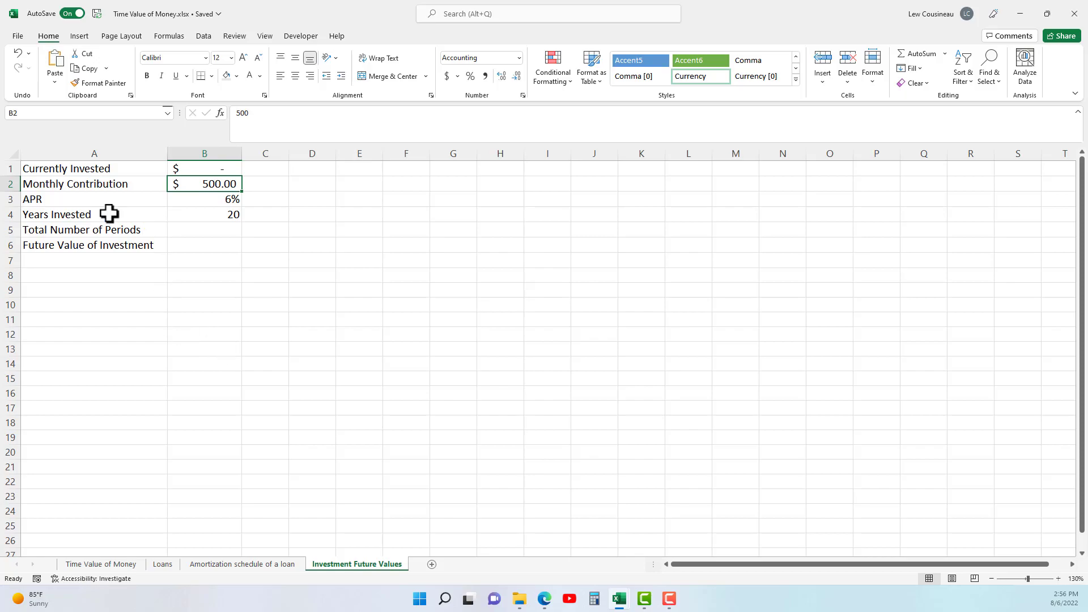
pyautogui.click(85, 202)
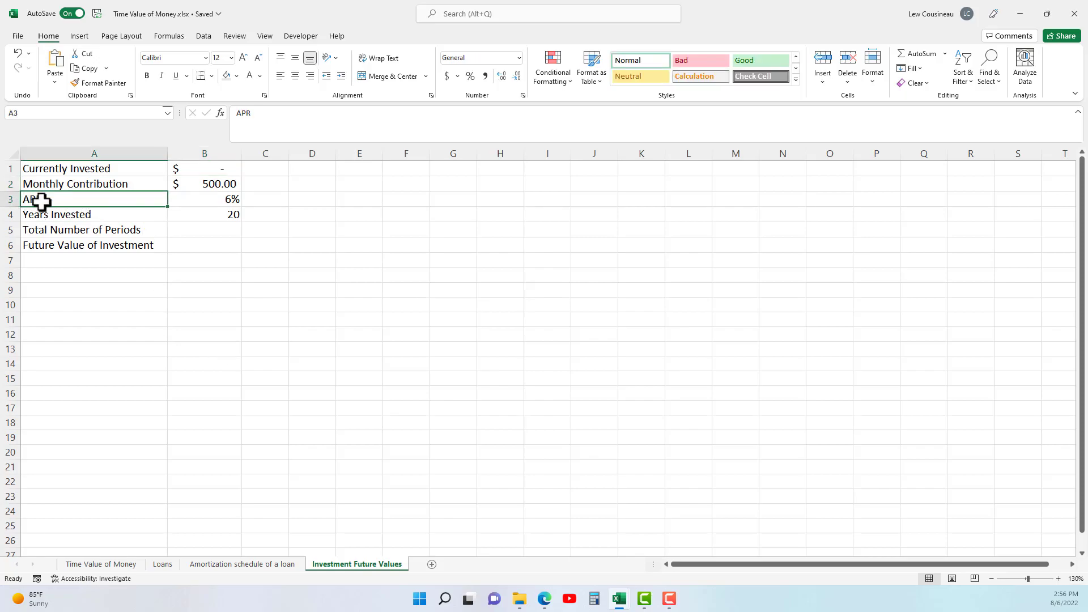
pyautogui.click(214, 198)
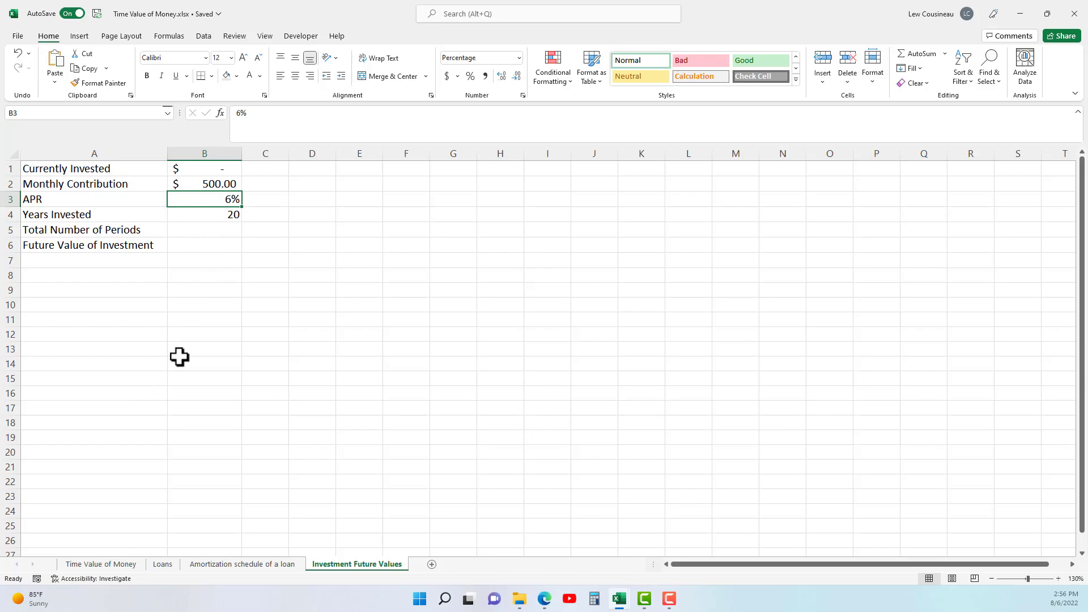
pyautogui.click(191, 219)
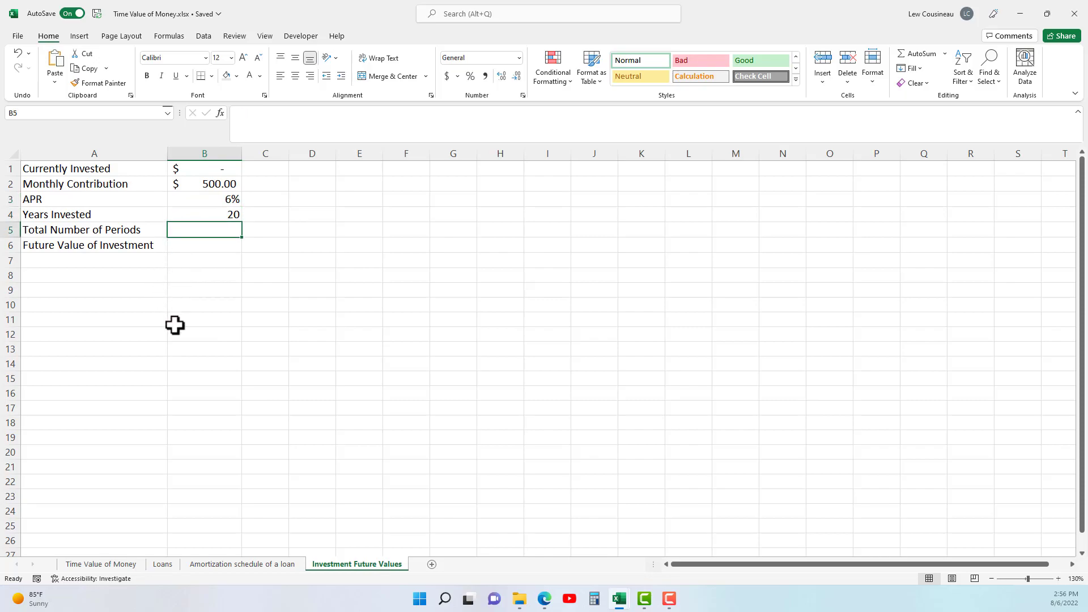
pyautogui.click(185, 185)
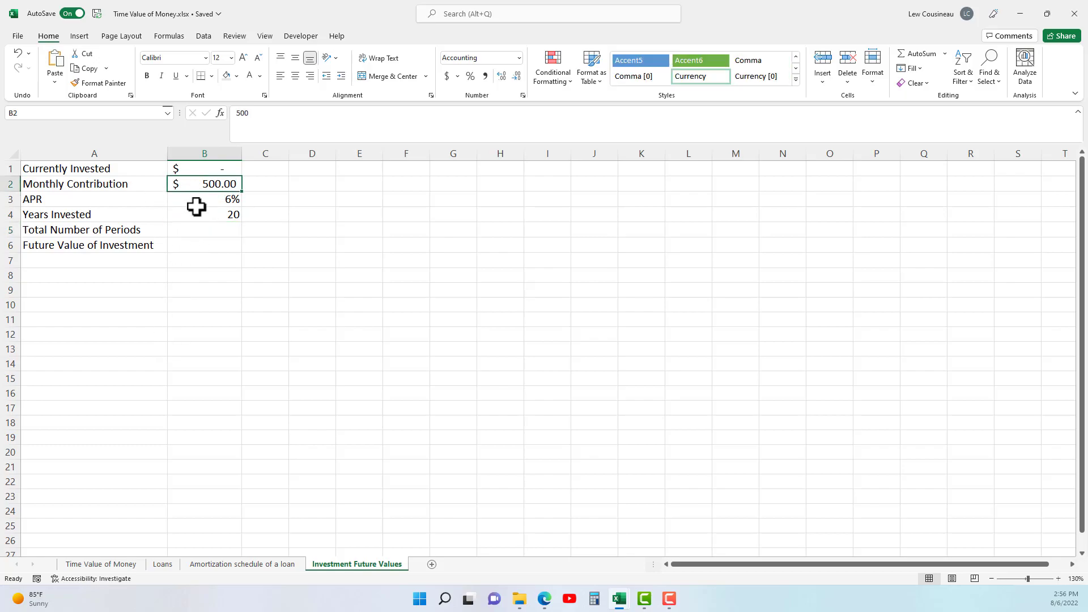
# Calculate the total number of periods in B5 by multiplying the years invested by 12 with =B4*12.
pyautogui.click(191, 228)
pyautogui.write('=')
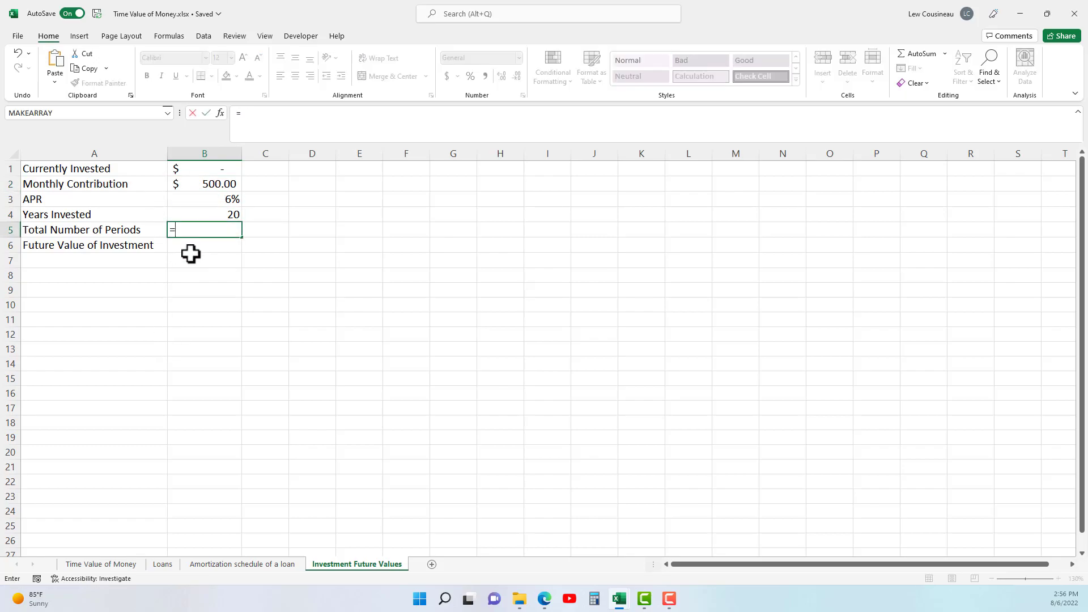
pyautogui.click(230, 216)
pyautogui.write('*')
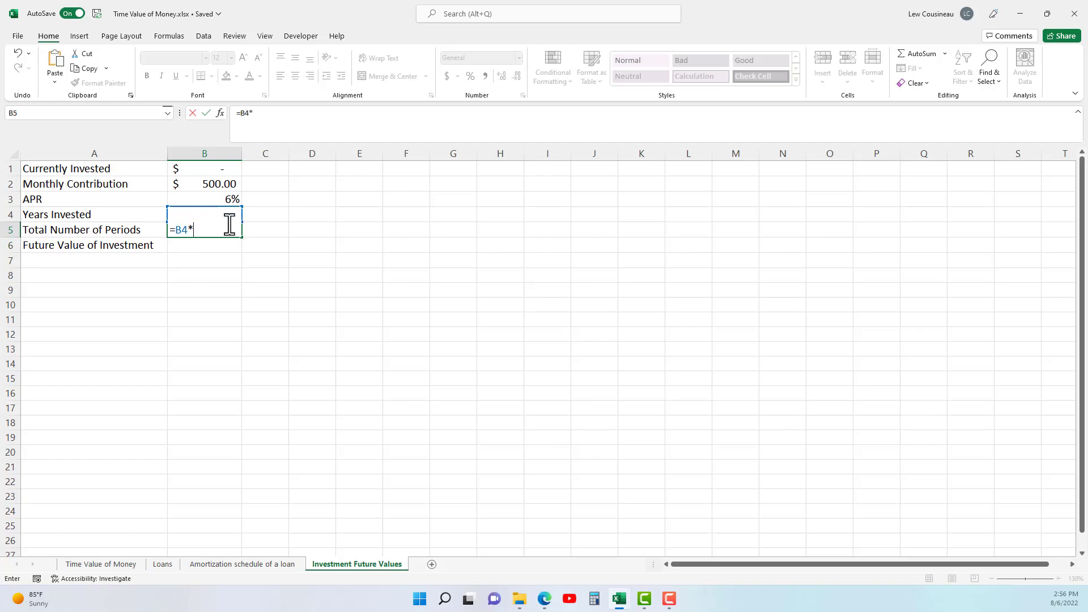
pyautogui.press('Return')
pyautogui.click(223, 226)
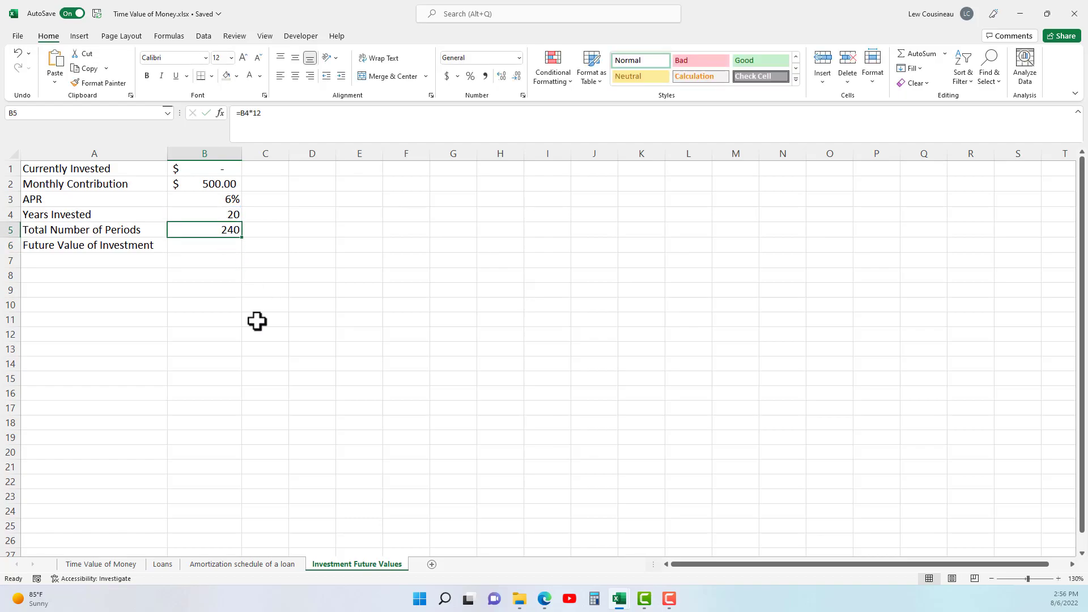
pyautogui.click(220, 185)
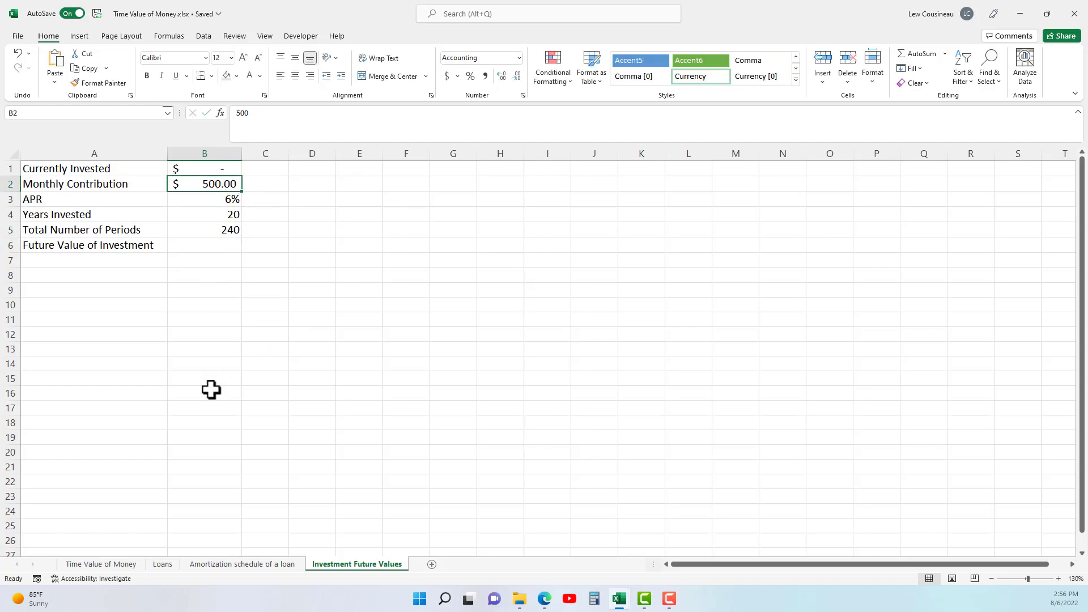
pyautogui.click(135, 249)
pyautogui.click(206, 247)
pyautogui.write('=FV(')
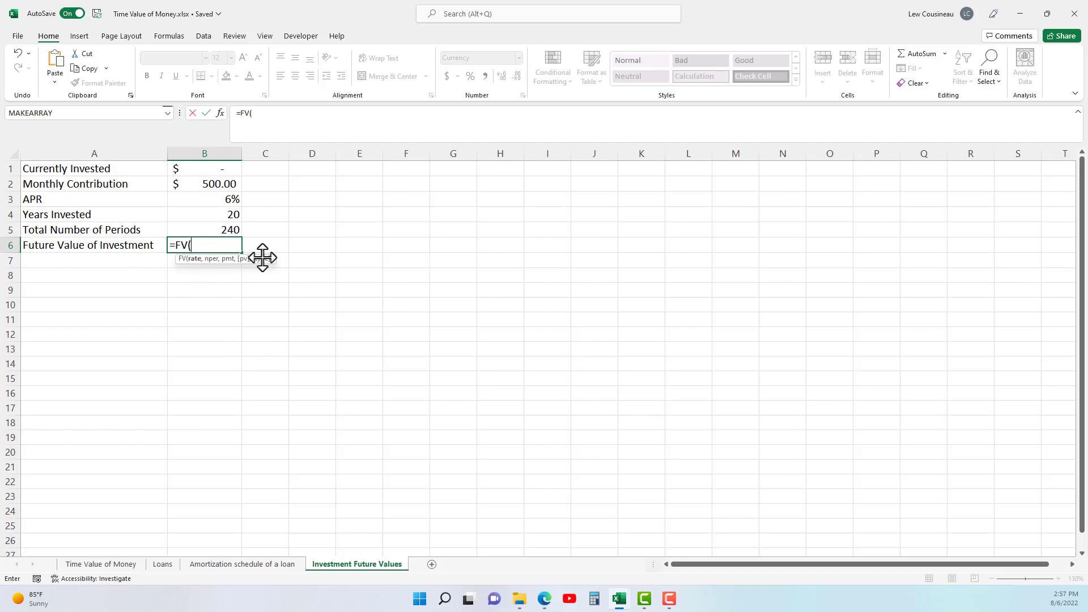
pyautogui.moveTo(51, 170); pyautogui.dragTo(199, 238)
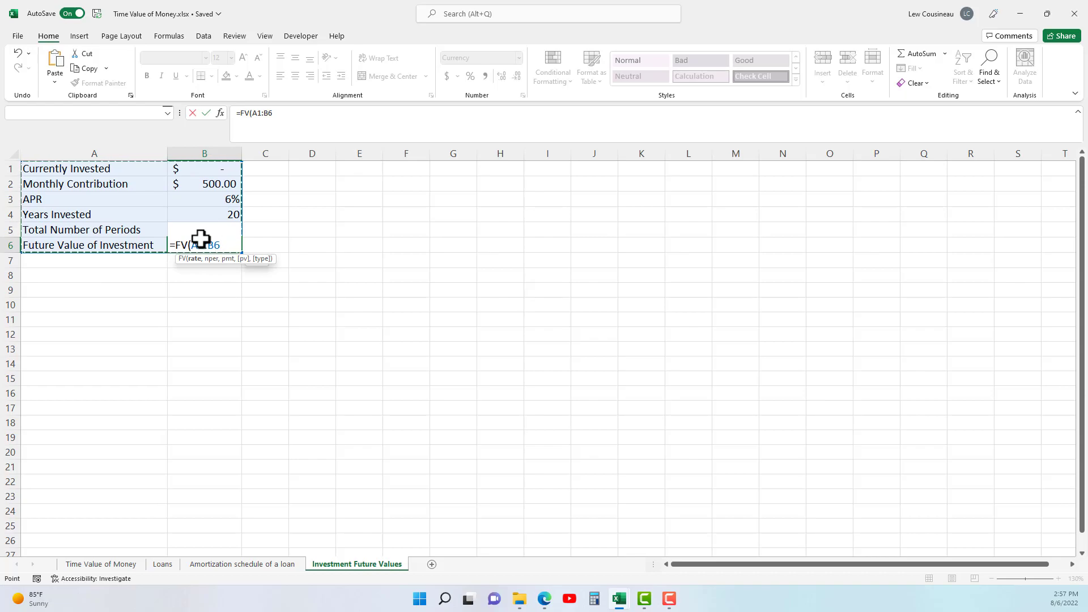
pyautogui.press('Escape')
# Calculate the future value of the investment in B6 with =FV(B3/12,B5,-B2,0,1), using beginning-of-period payments.
pyautogui.write('=fv(')
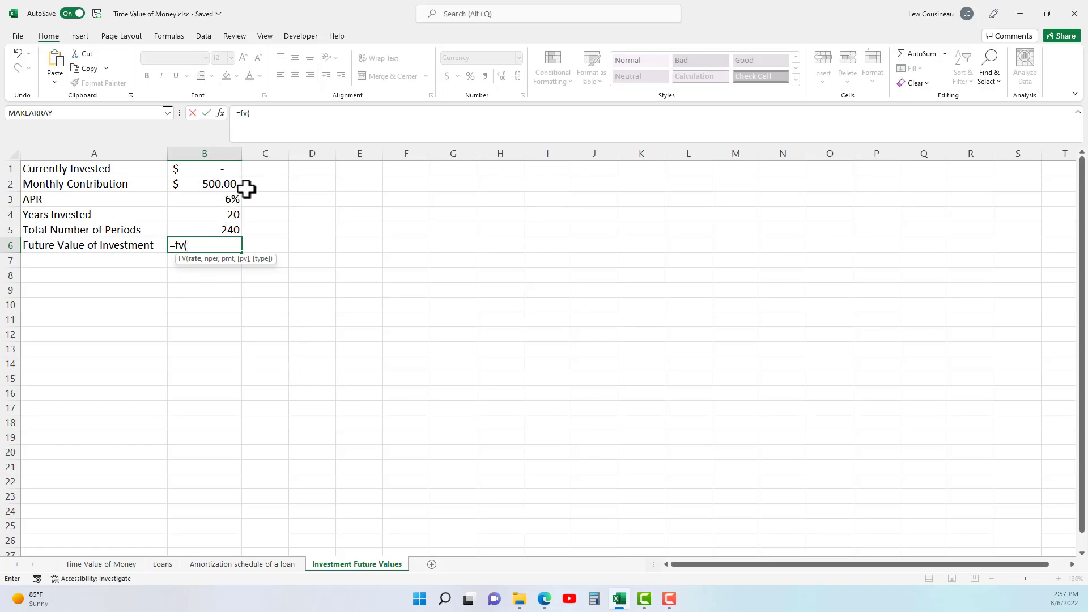
pyautogui.click(228, 201)
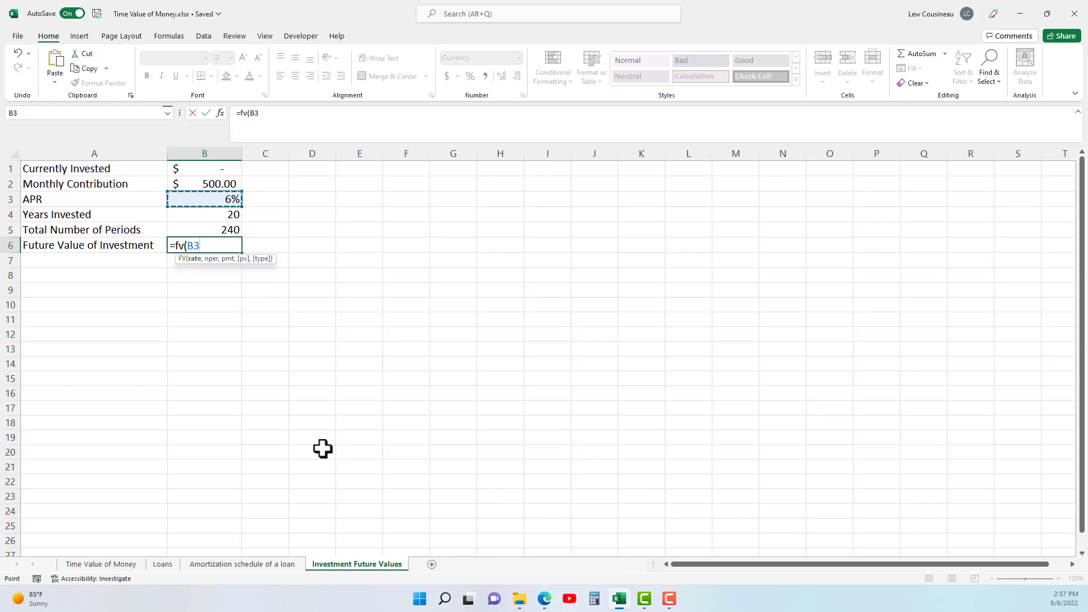
pyautogui.write('/12')
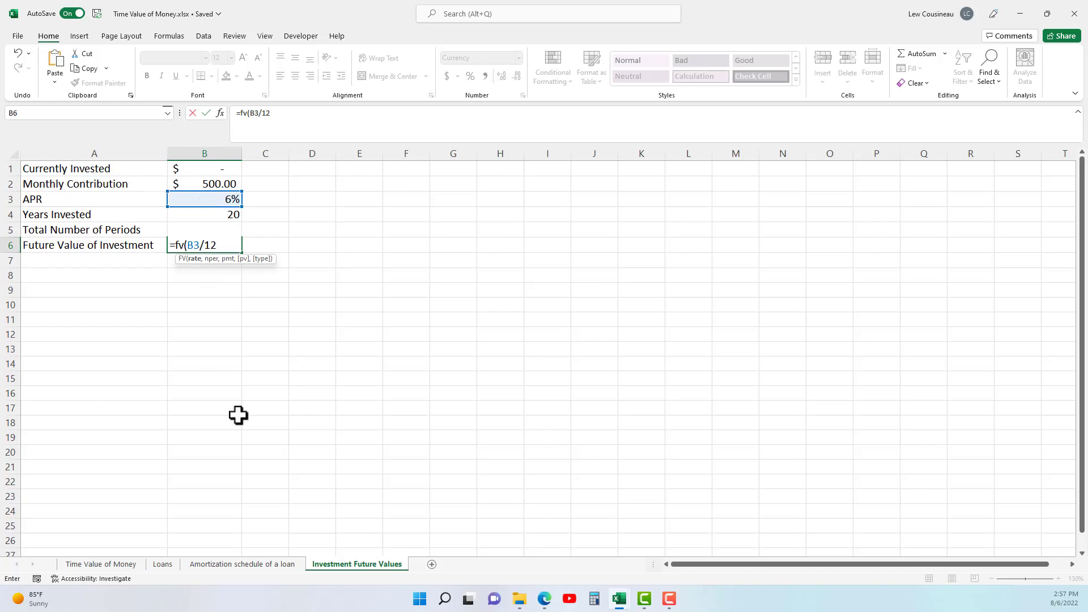
pyautogui.write(',')
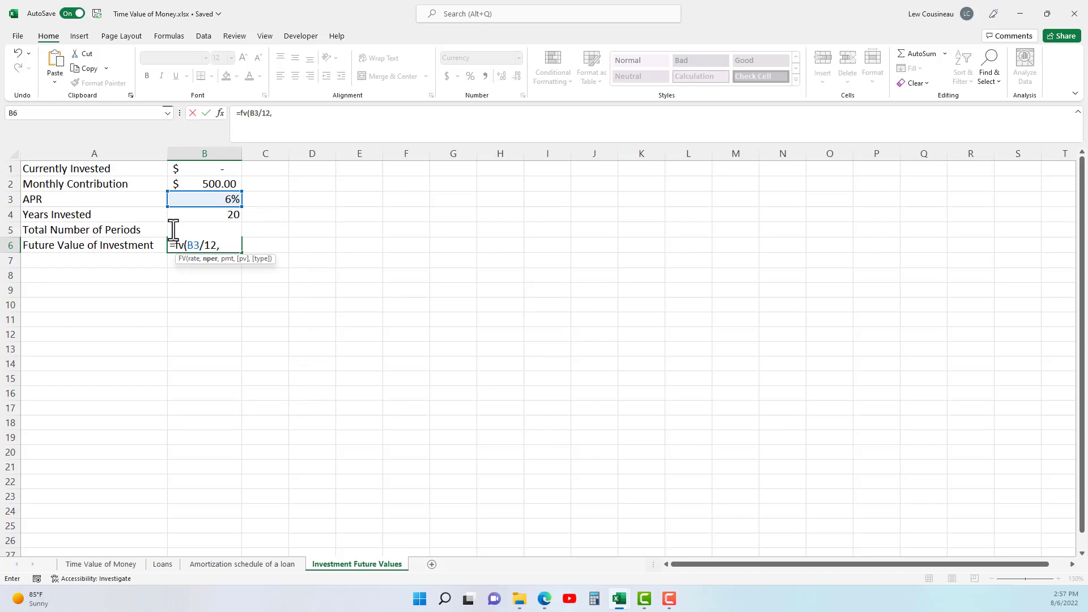
pyautogui.write('B')
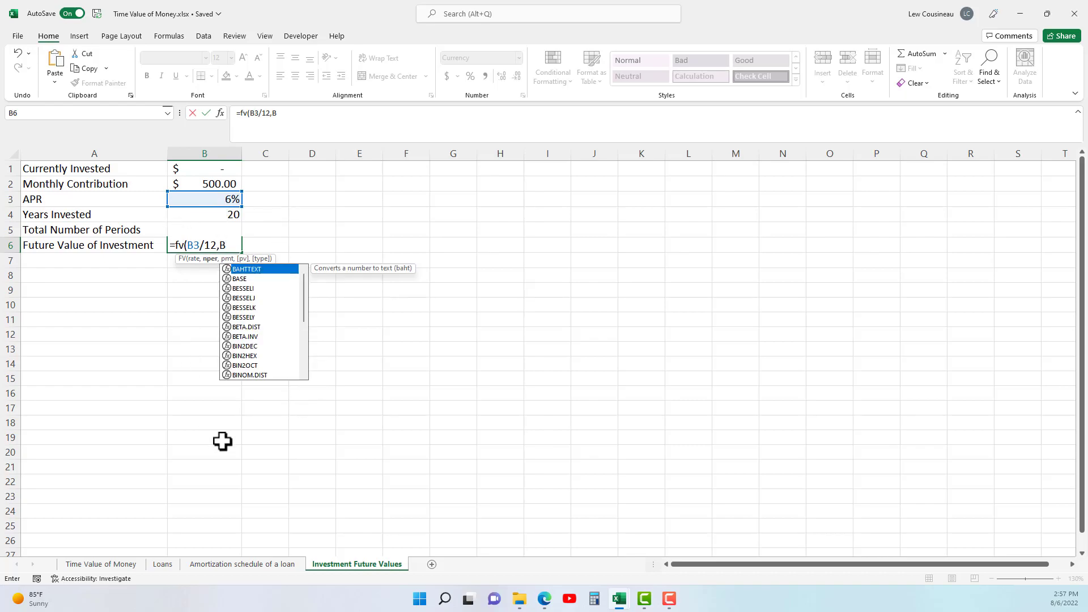
pyautogui.write('5,-')
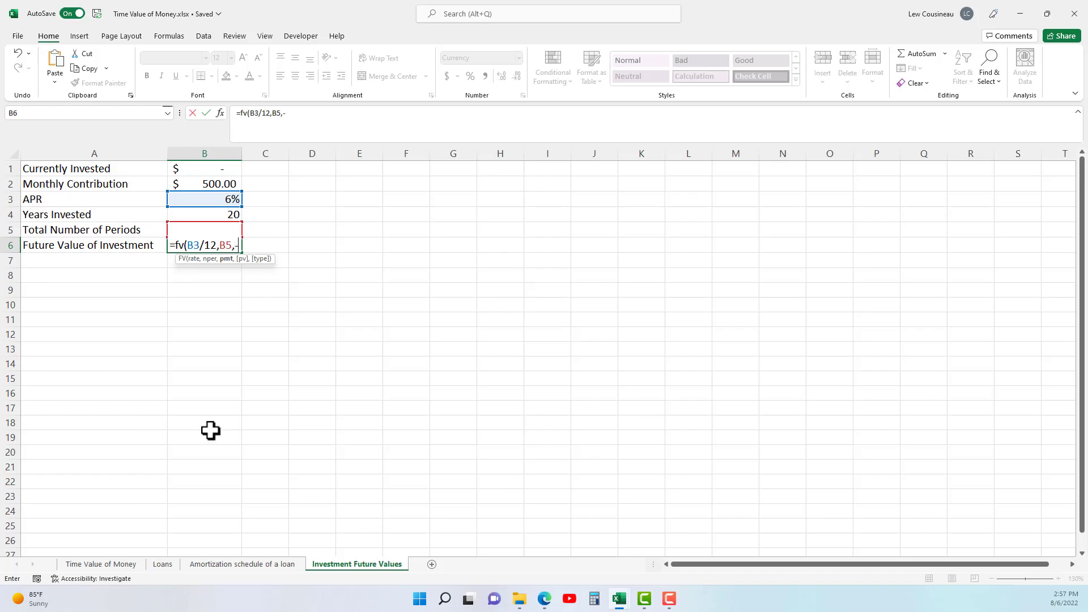
pyautogui.click(221, 183)
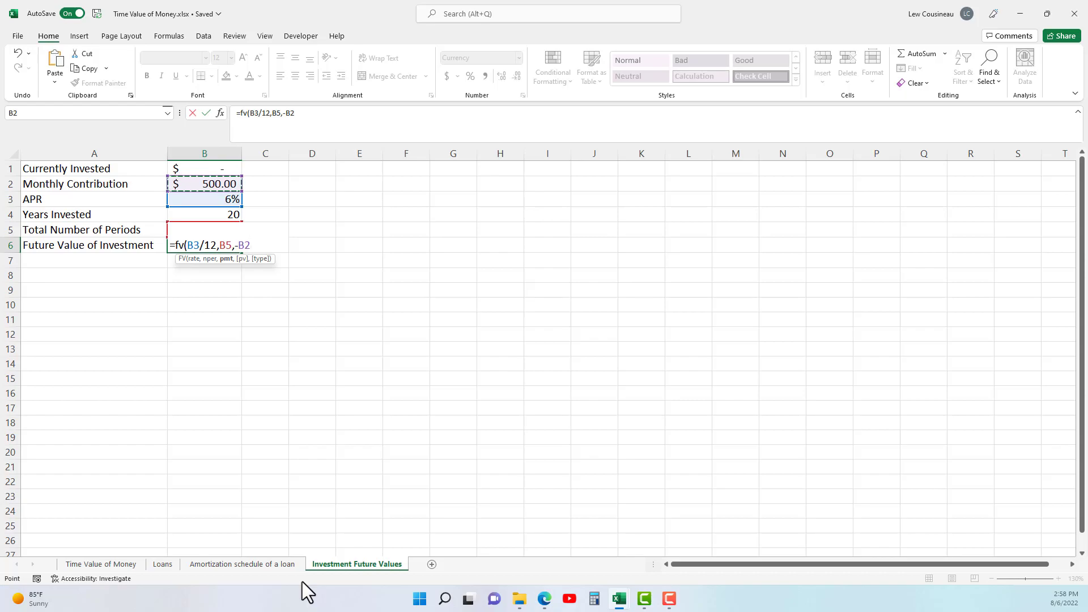
pyautogui.write(',')
pyautogui.write('0,')
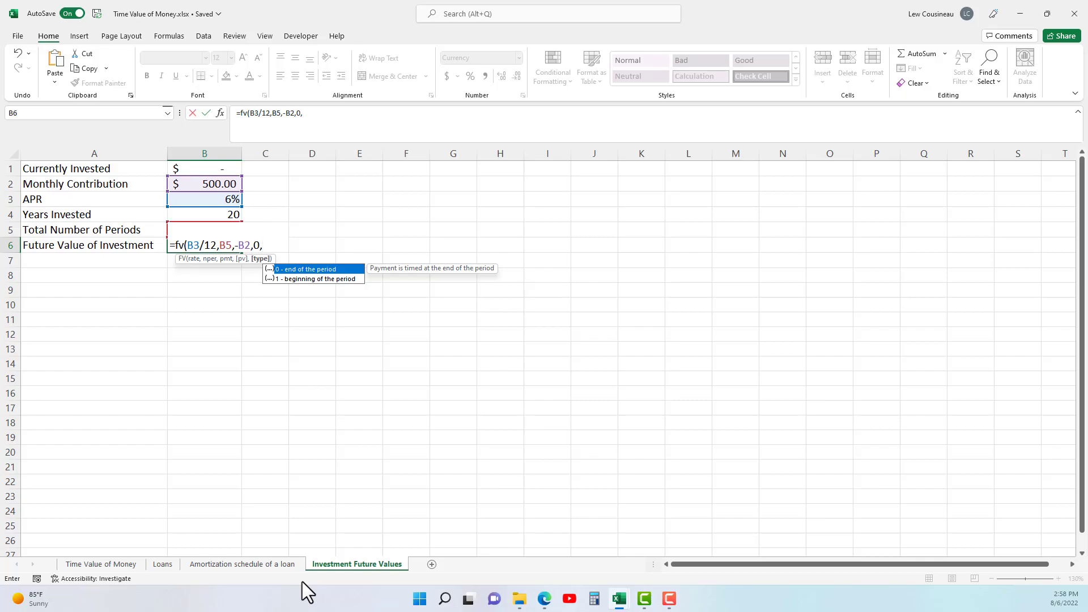
pyautogui.write(')')
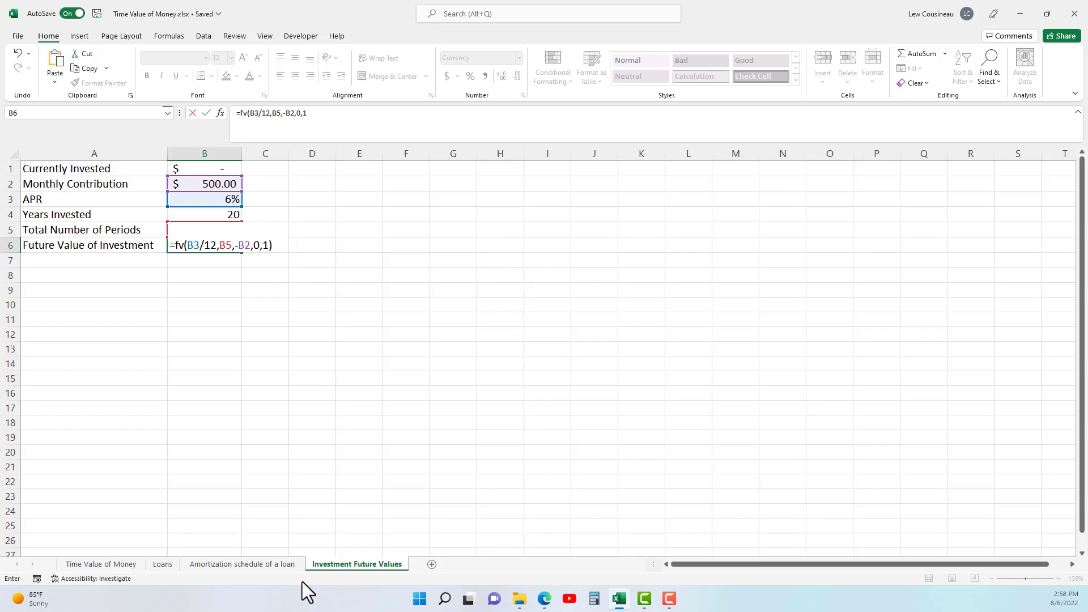
pyautogui.press('Return')
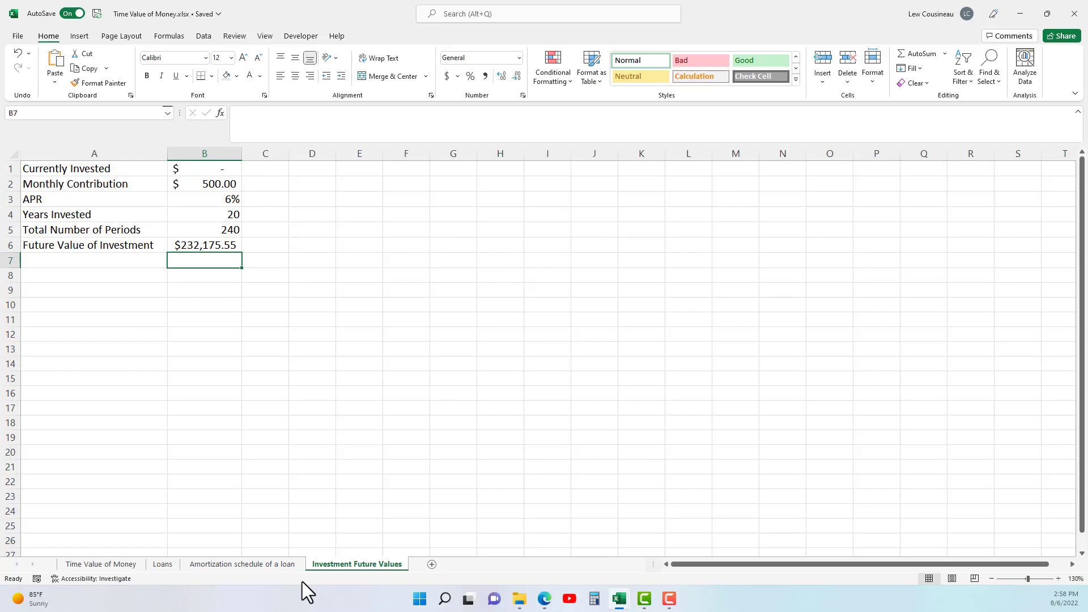
# Review the future value against its contribution, APR and years, and set the Currently Invested amount in B1 to 5000.
pyautogui.click(31, 246)
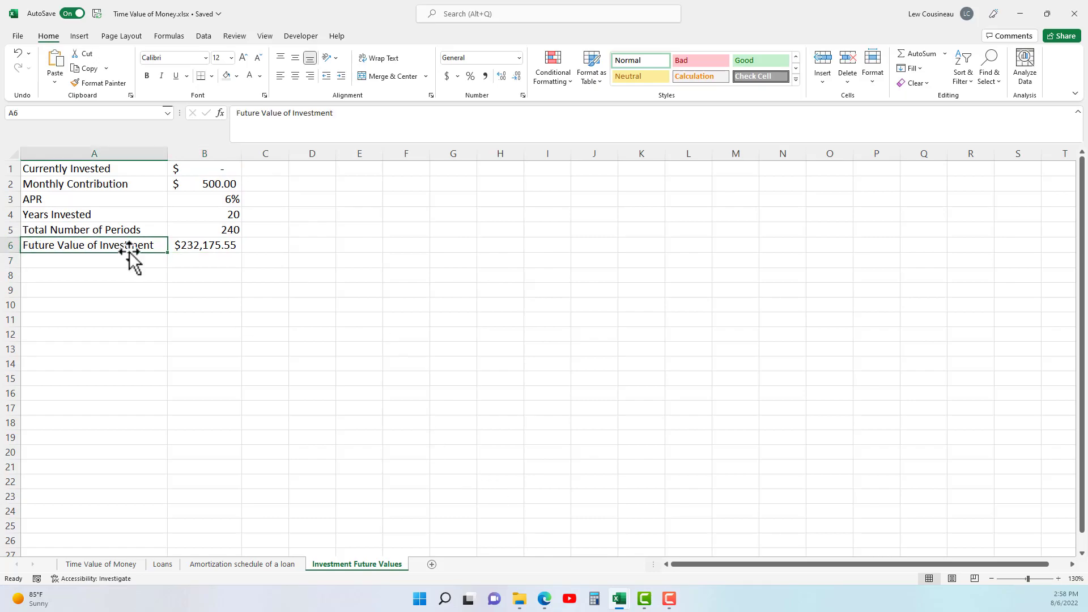
pyautogui.click(226, 182)
pyautogui.click(222, 200)
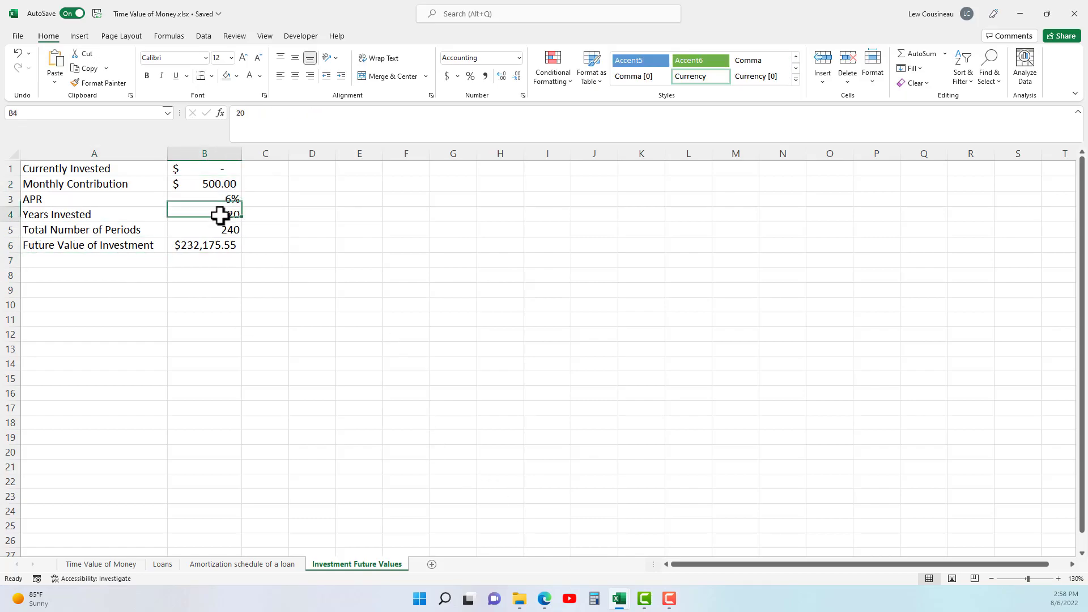
pyautogui.click(205, 245)
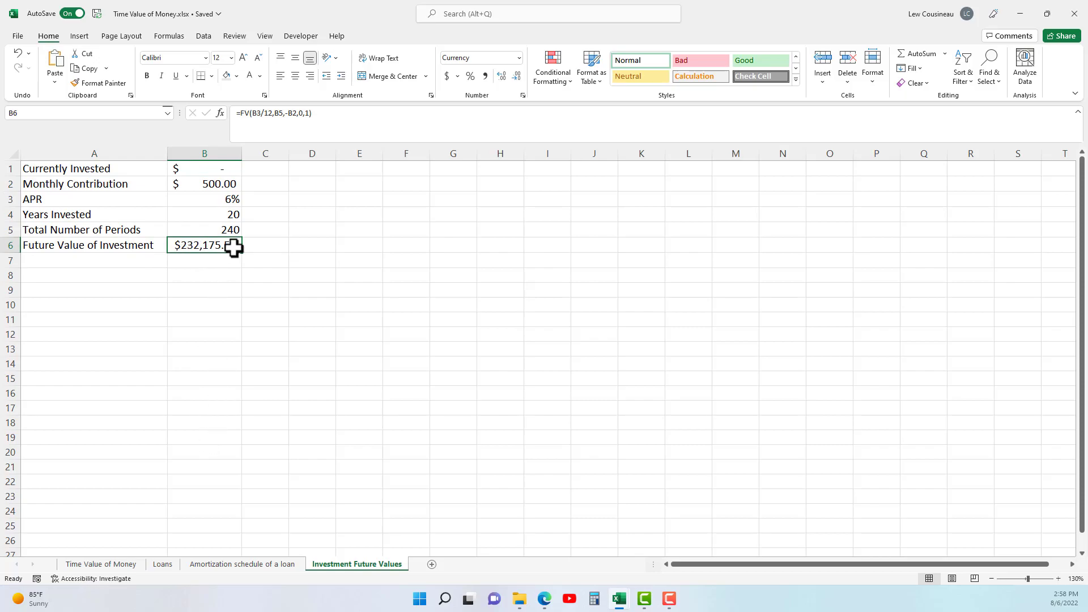
pyautogui.click(225, 198)
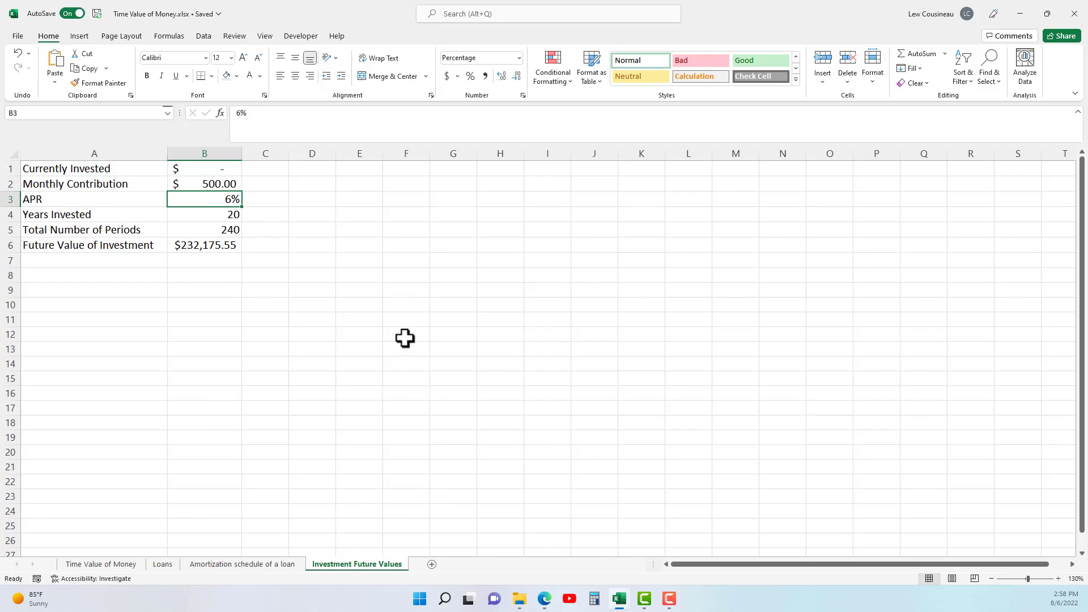
pyautogui.click(214, 169)
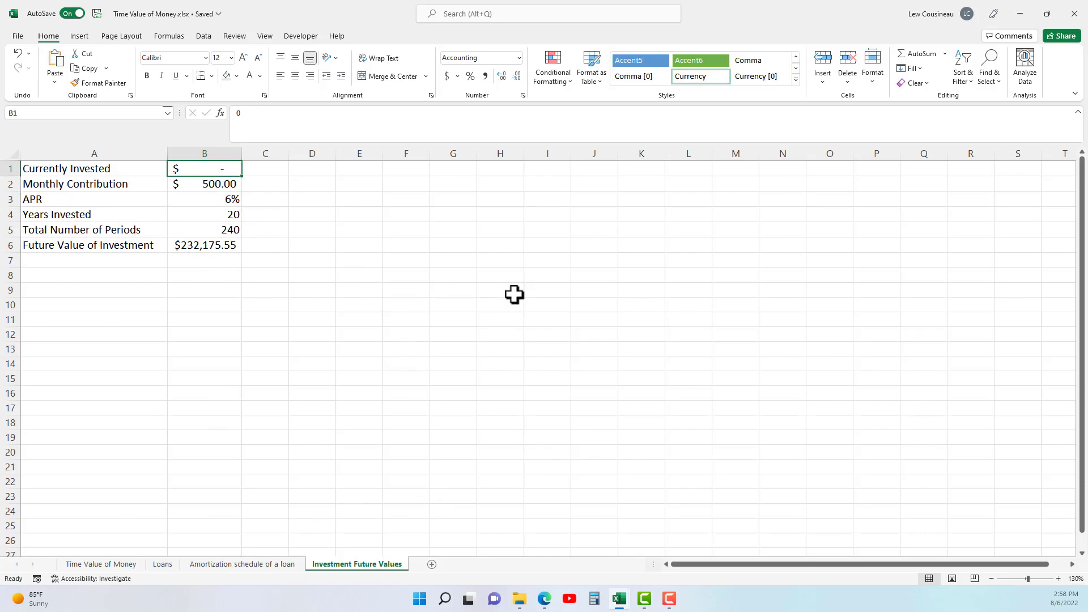
pyautogui.write('5000')
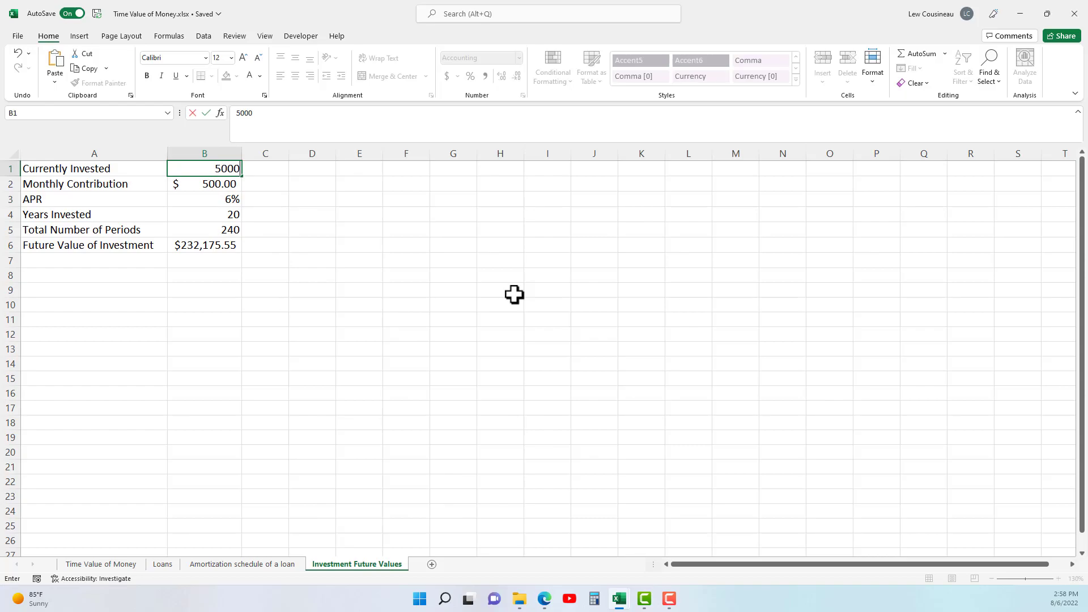
pyautogui.press('Return')
pyautogui.click(201, 169)
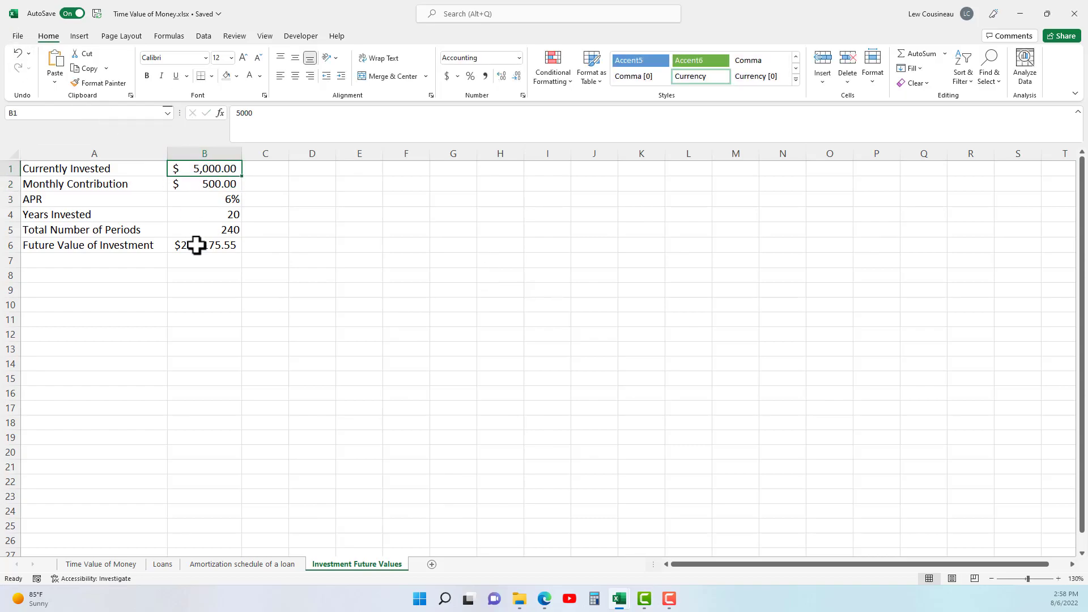
pyautogui.click(204, 183)
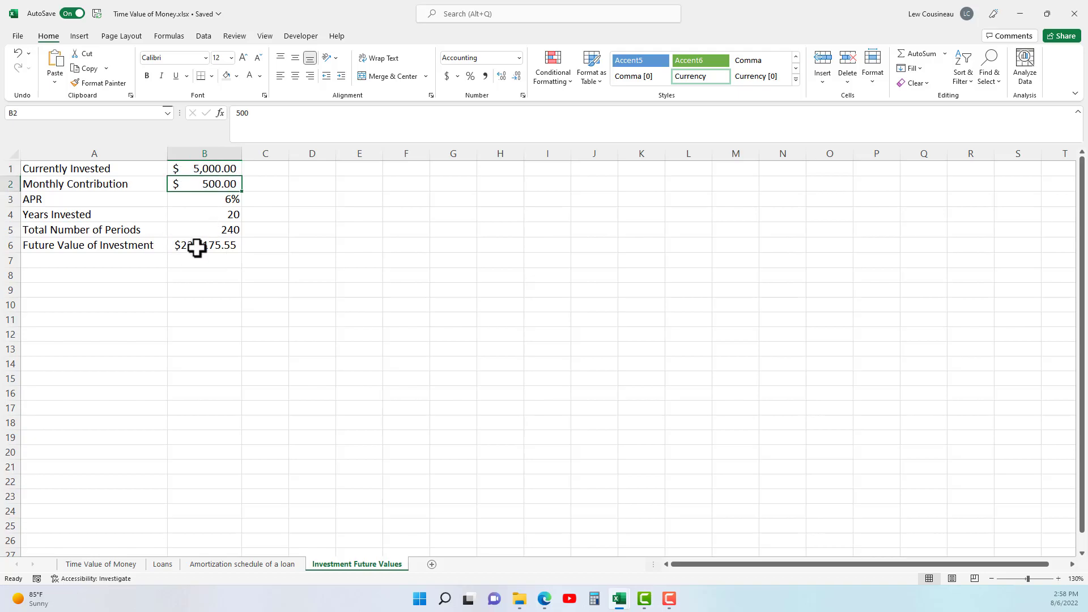
# Replace the 0 present value argument in the B6 formula with -B1, giving =FV(B3/12,B5,-B2,-B1,1).
pyautogui.doubleClick(195, 245)
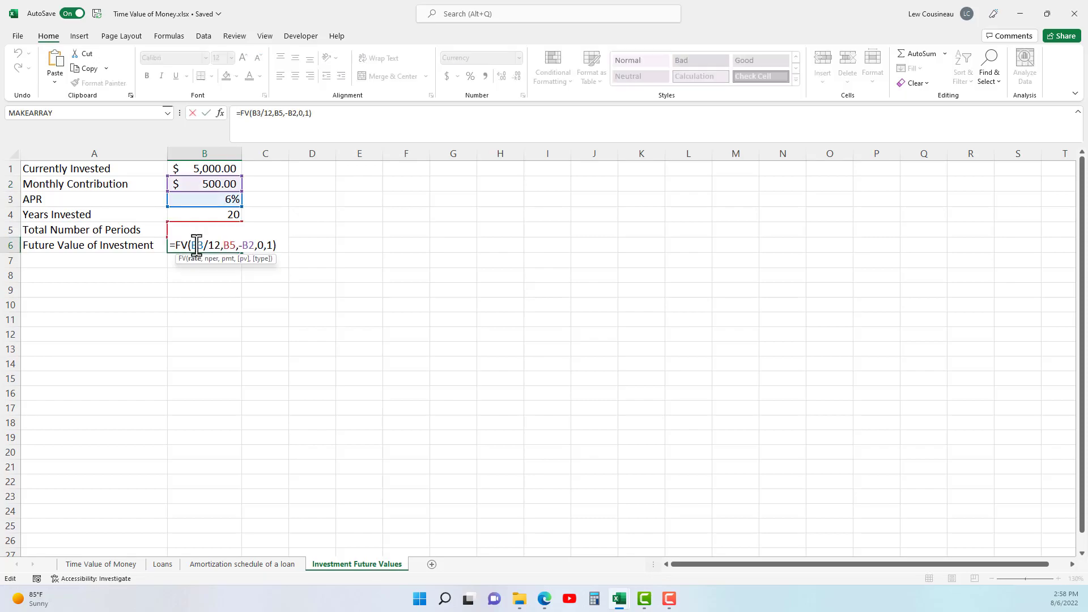
pyautogui.click(226, 260)
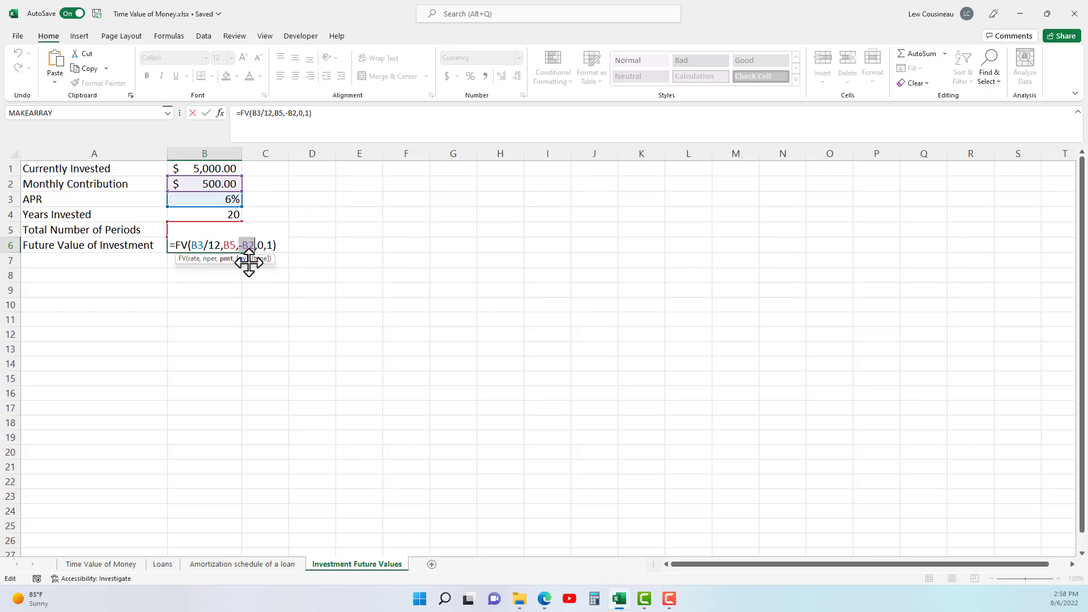
pyautogui.click(260, 245)
pyautogui.doubleClick(260, 245)
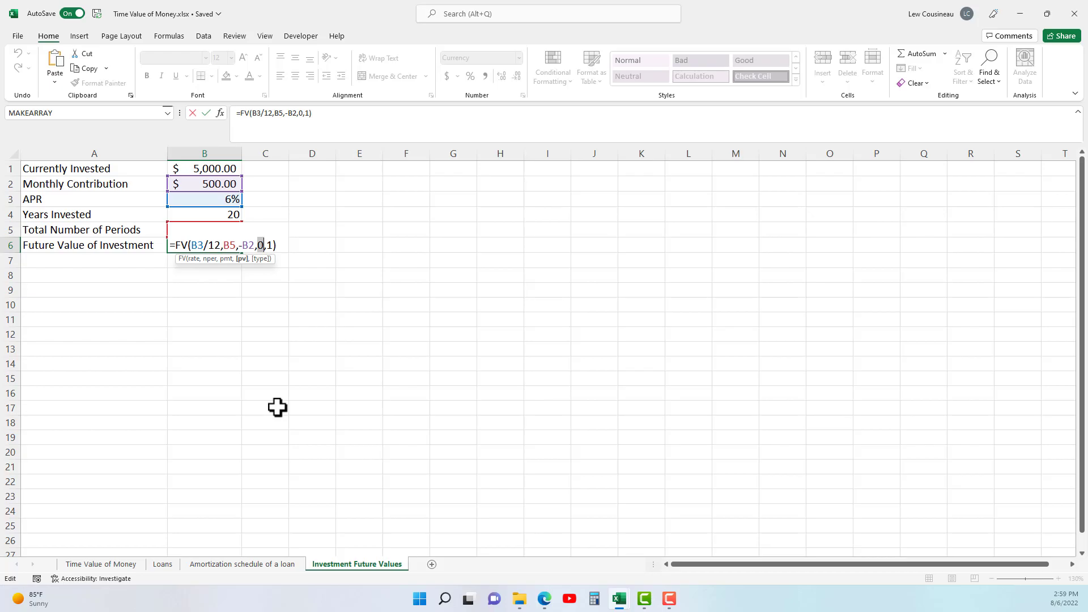
pyautogui.write('-')
pyautogui.click(226, 169)
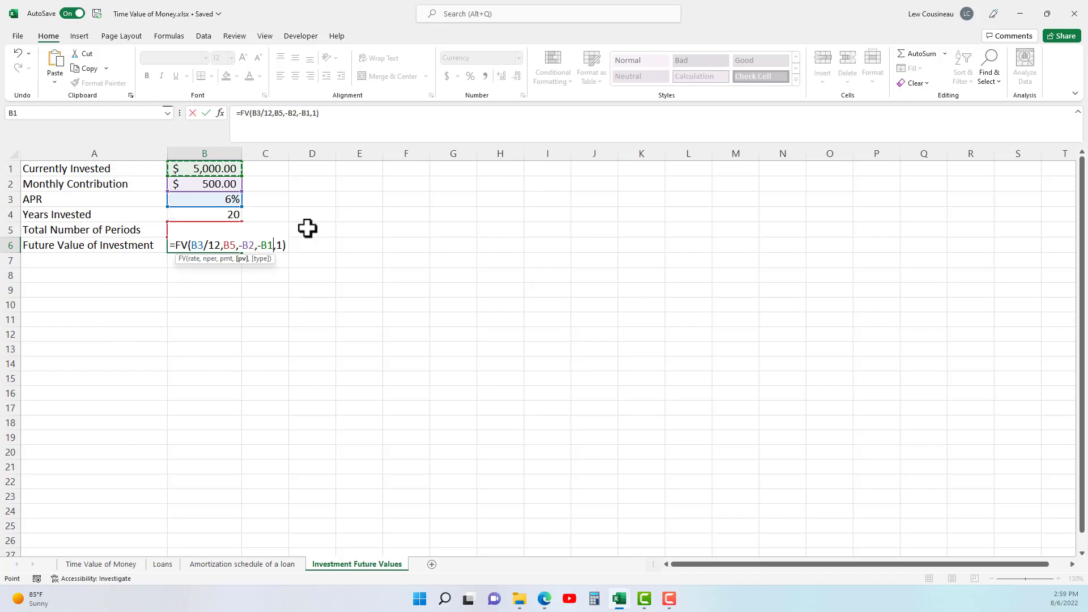
pyautogui.press('Return')
pyautogui.click(202, 247)
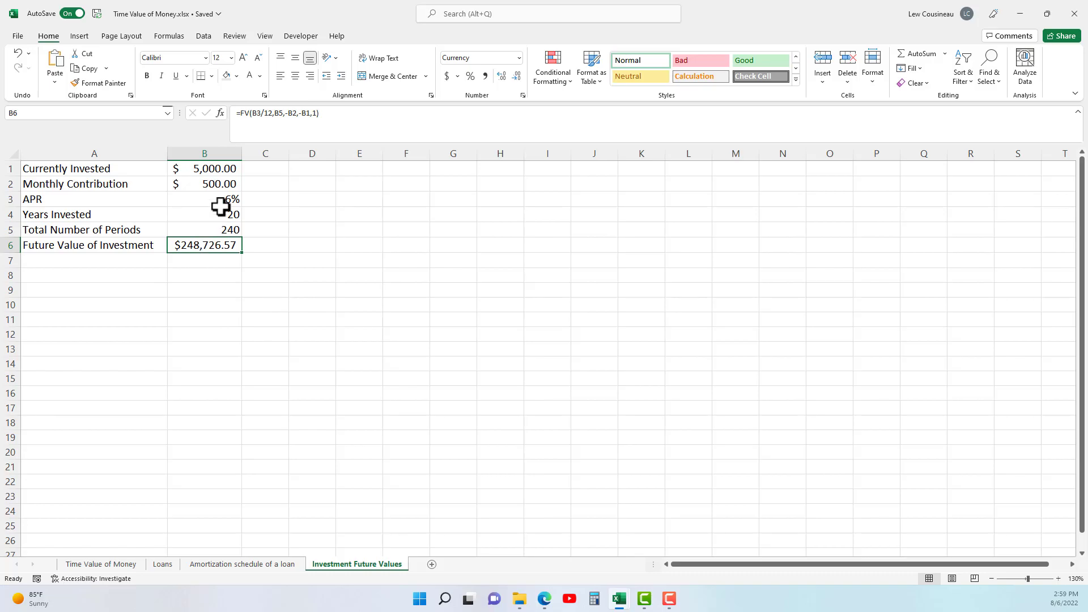
# Review the invested amount, contribution, APR and the B6 formula, and look through the workbook's other sheets before returning to Investment Future Values.
pyautogui.click(201, 169)
pyautogui.click(204, 183)
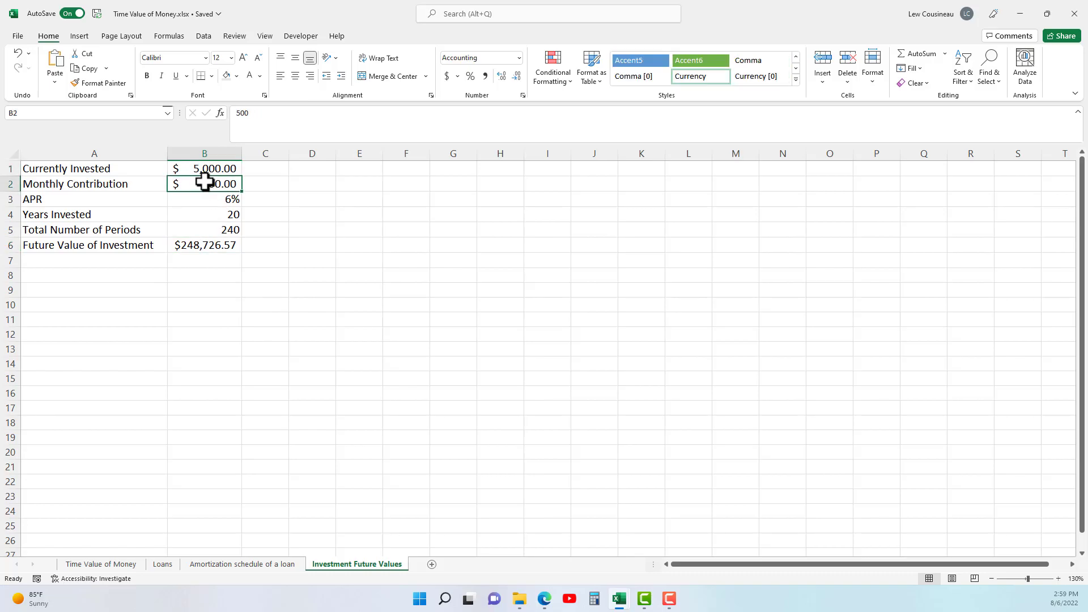
pyautogui.click(222, 202)
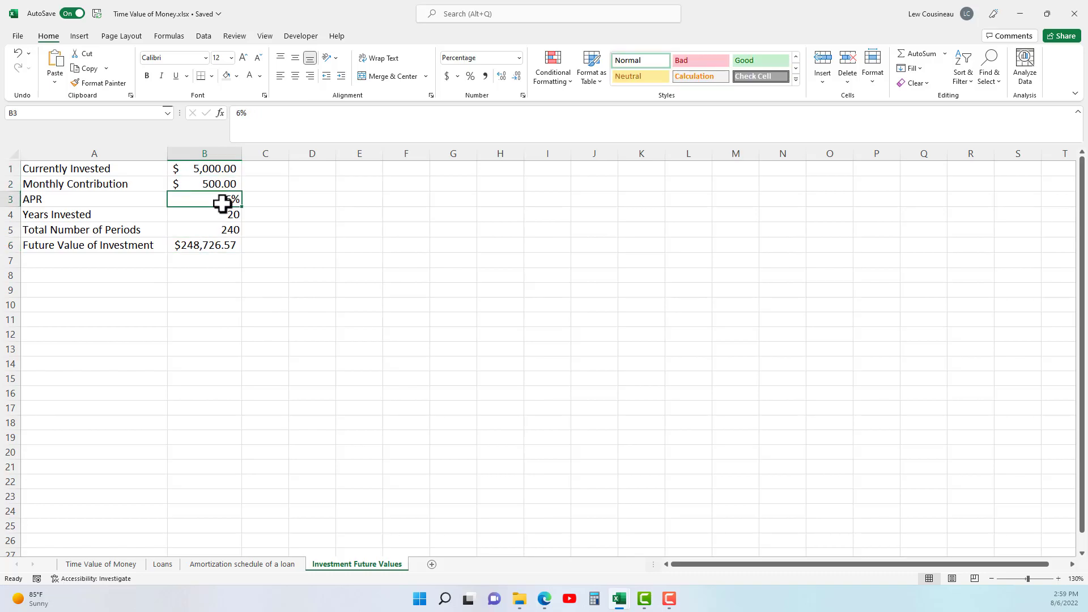
pyautogui.doubleClick(208, 248)
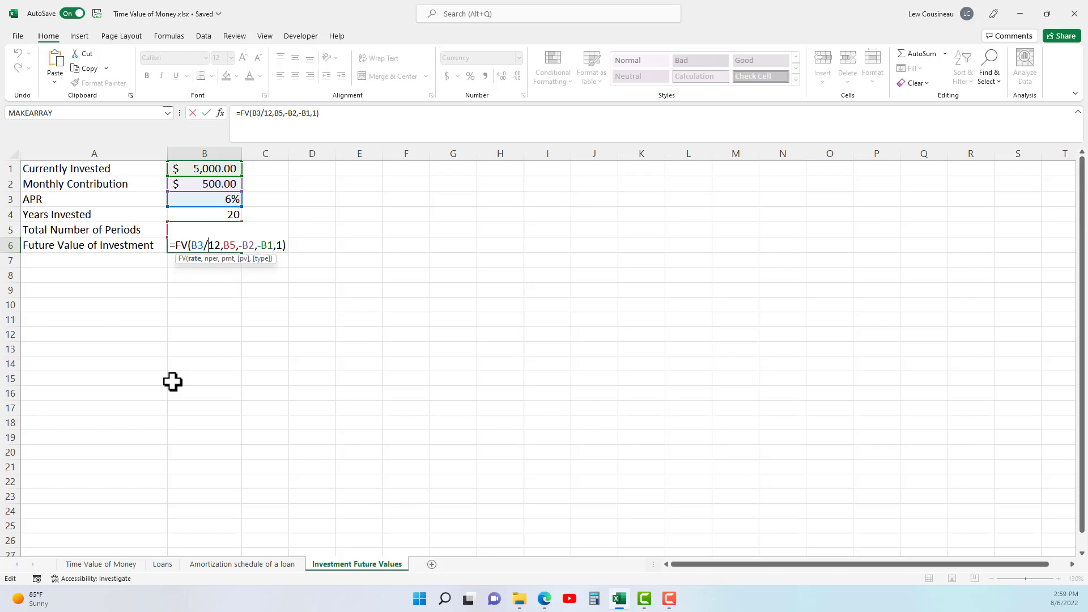
pyautogui.click(215, 565)
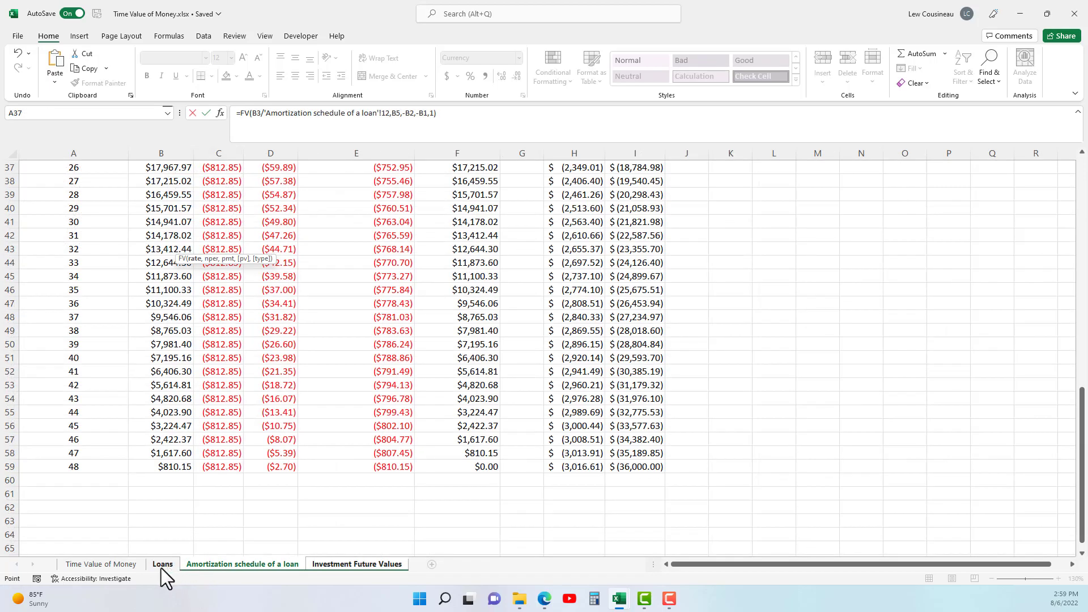
pyautogui.click(104, 565)
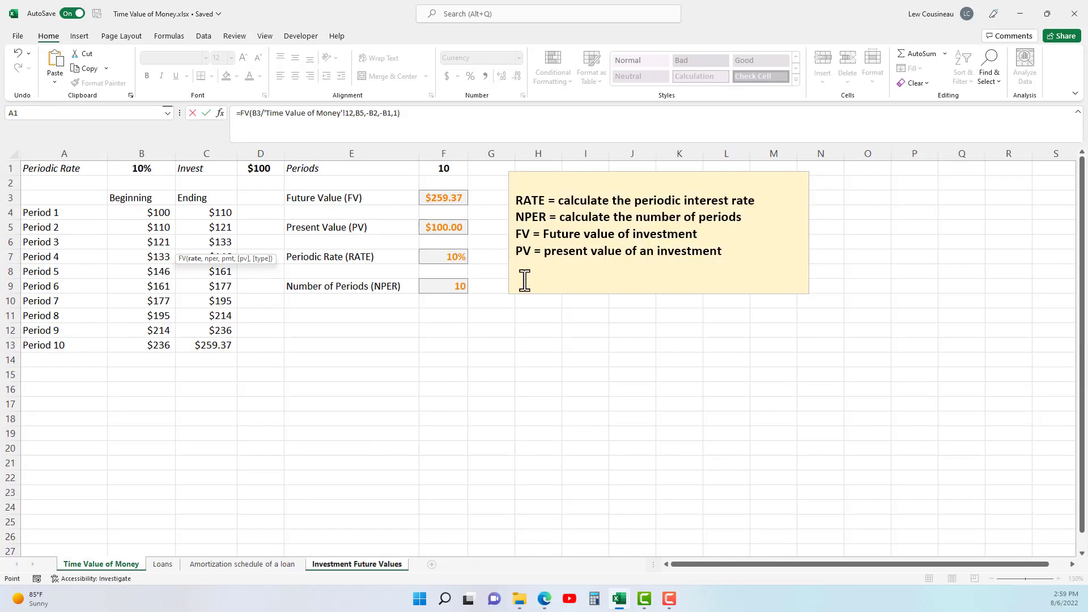
pyautogui.click(163, 565)
pyautogui.click(210, 564)
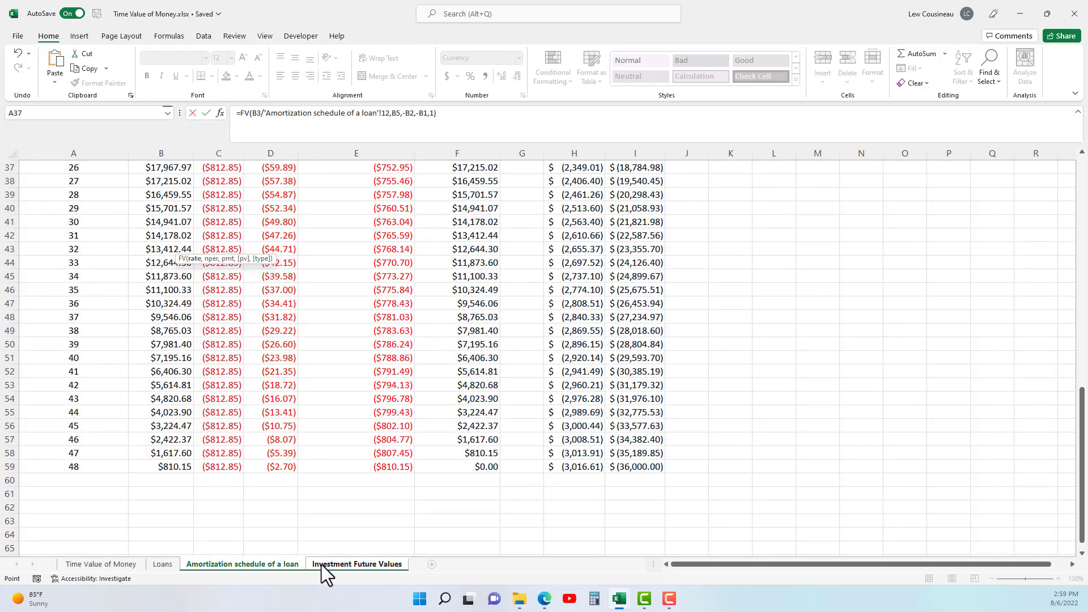
pyautogui.click(321, 564)
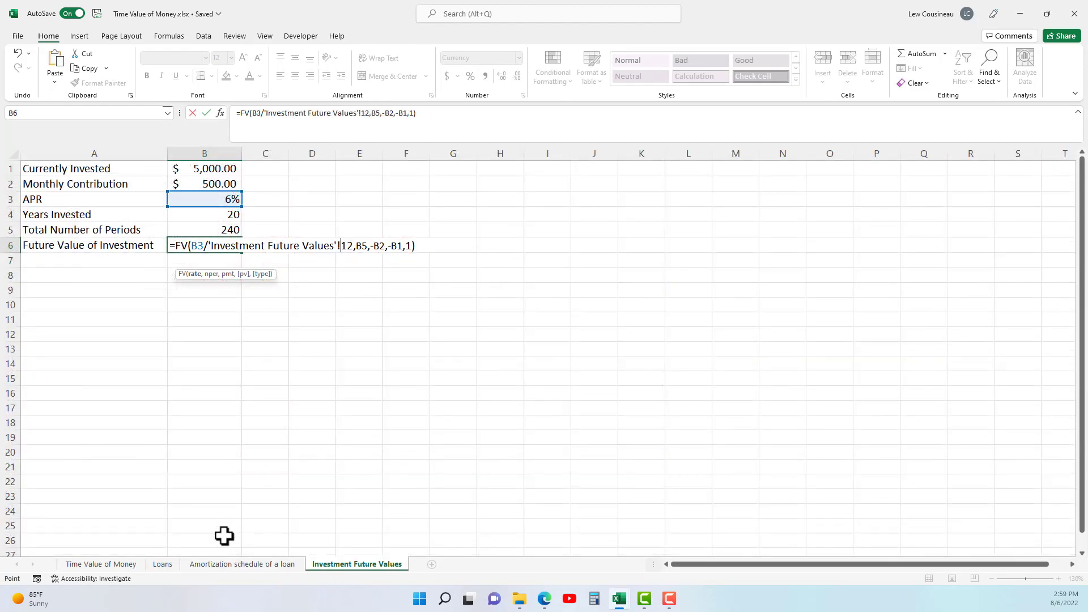